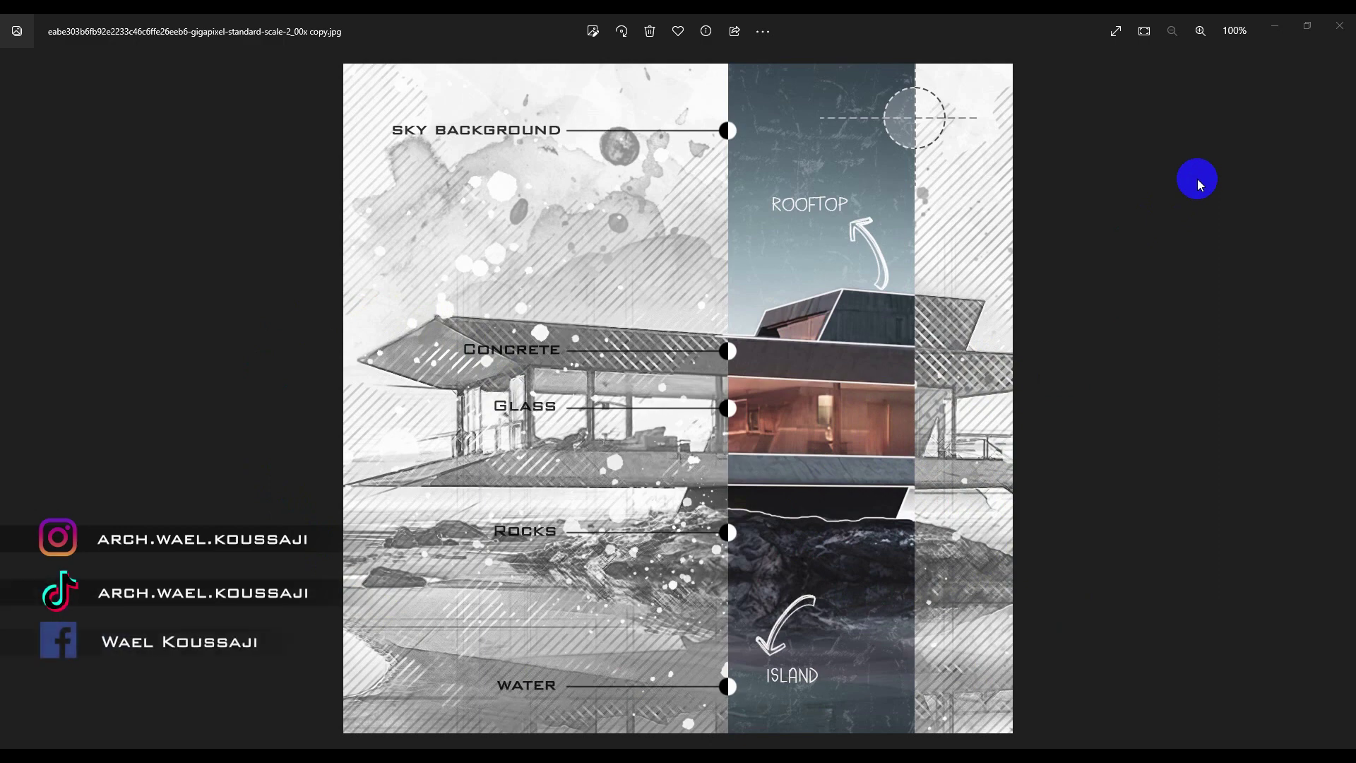
Step: Close the finished sketch preview and open the original house image from the architectural sketch action folder in Photoshop
click(1339, 26)
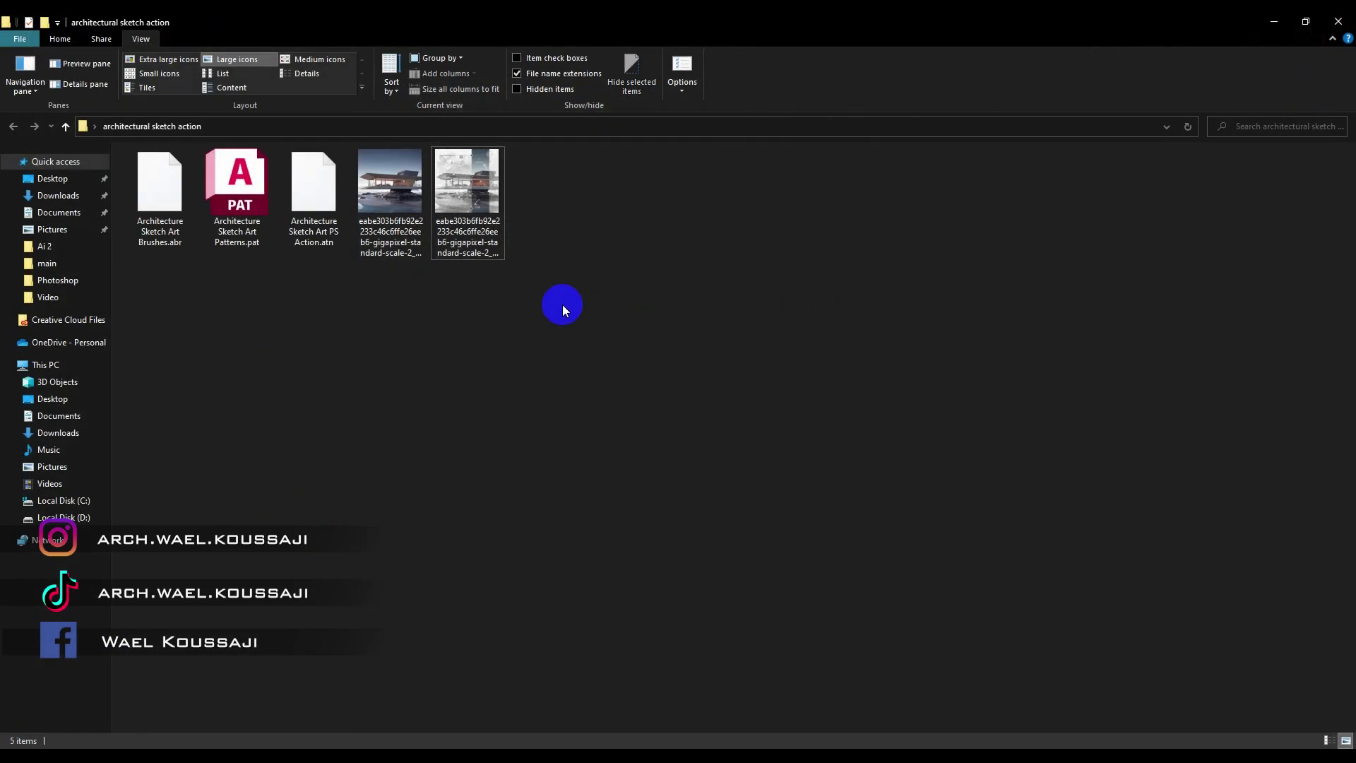
click(412, 175)
drag(392, 212, 558, 392)
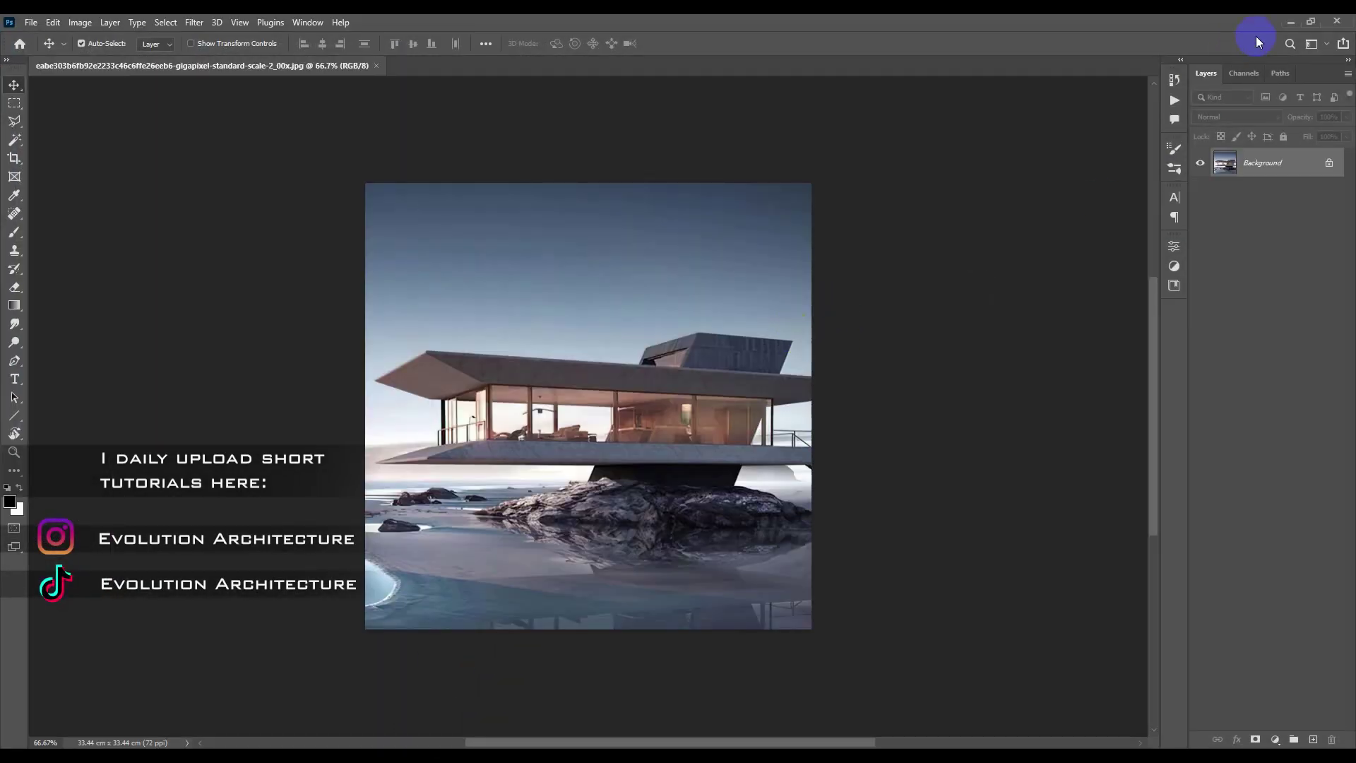
Step: Examine the house image, looking at the roof, glazing, rocks and water at different magnifications
scroll(556, 463, down, 1)
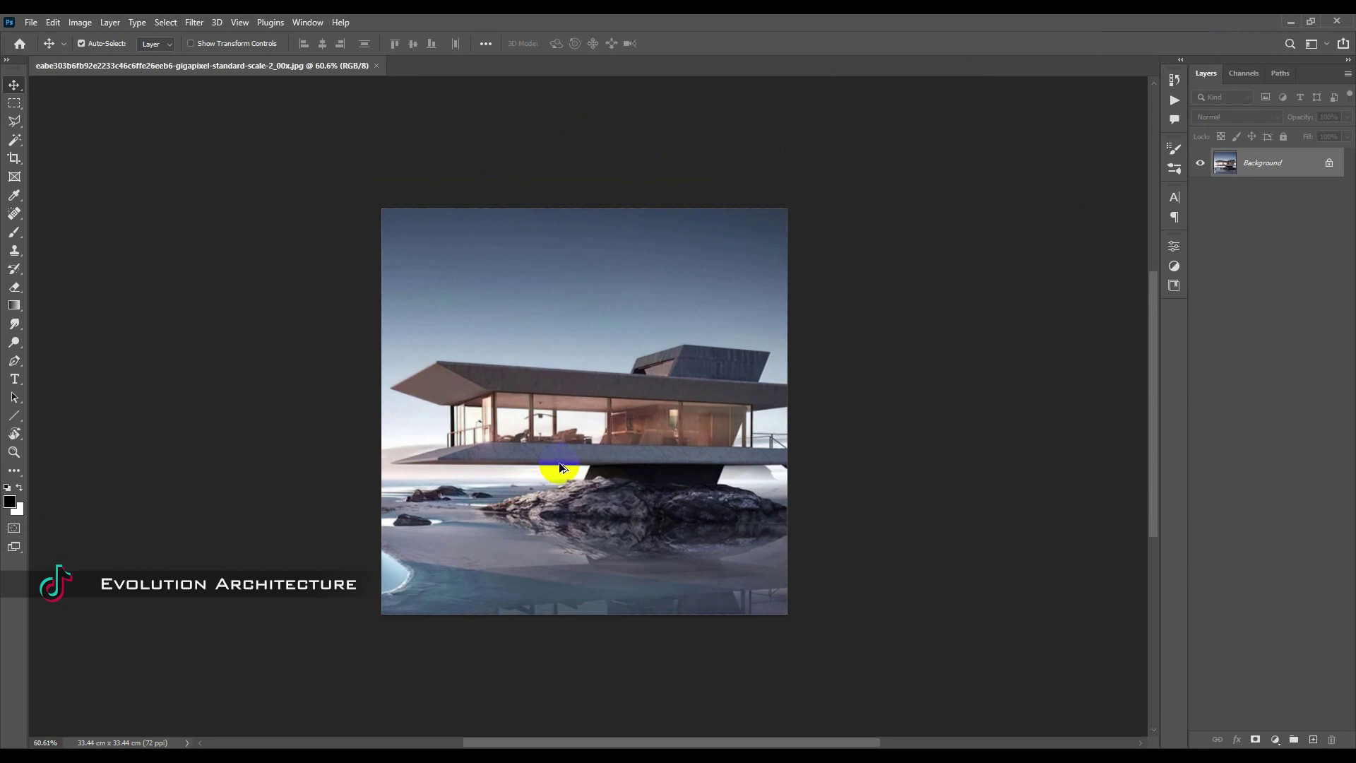
scroll(561, 463, up, 2)
scroll(561, 462, up, 2)
scroll(565, 462, down, 1)
scroll(726, 322, down, 2)
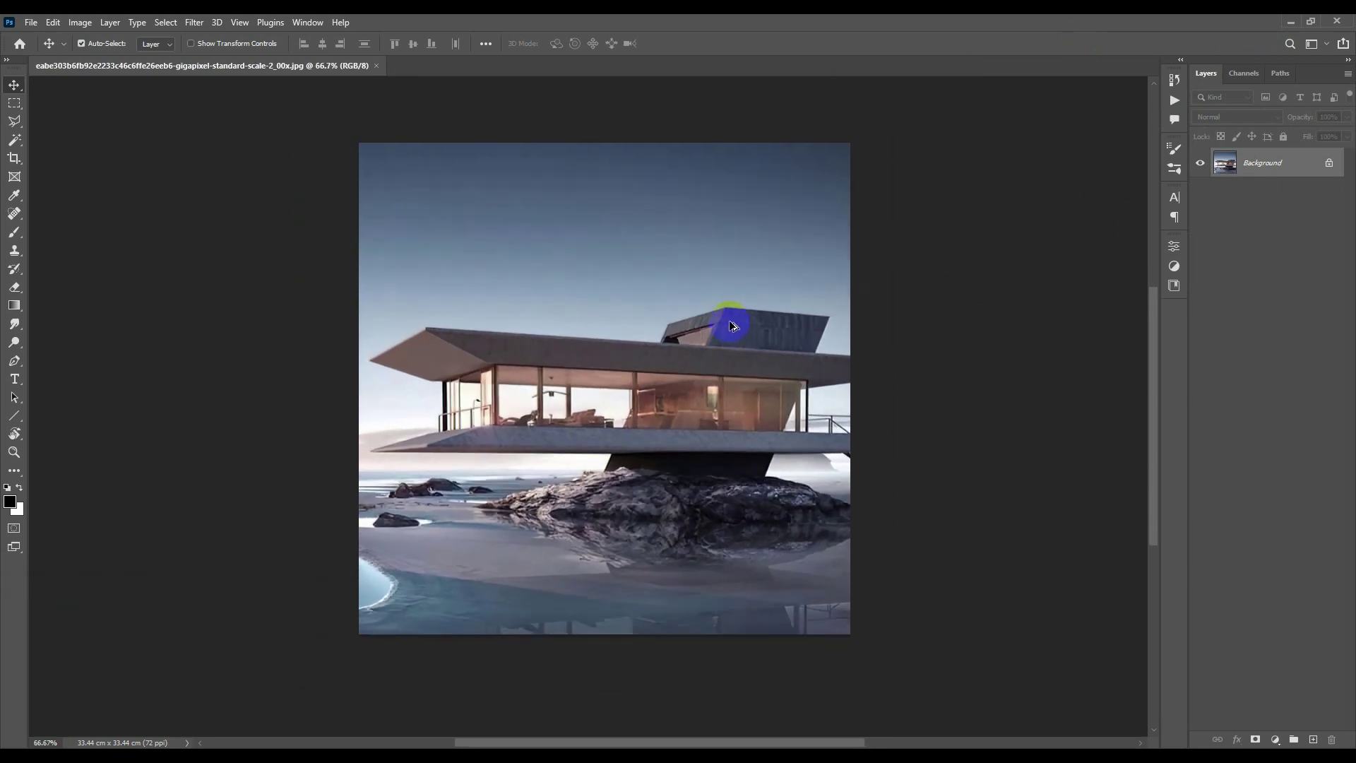
scroll(815, 218, up, 3)
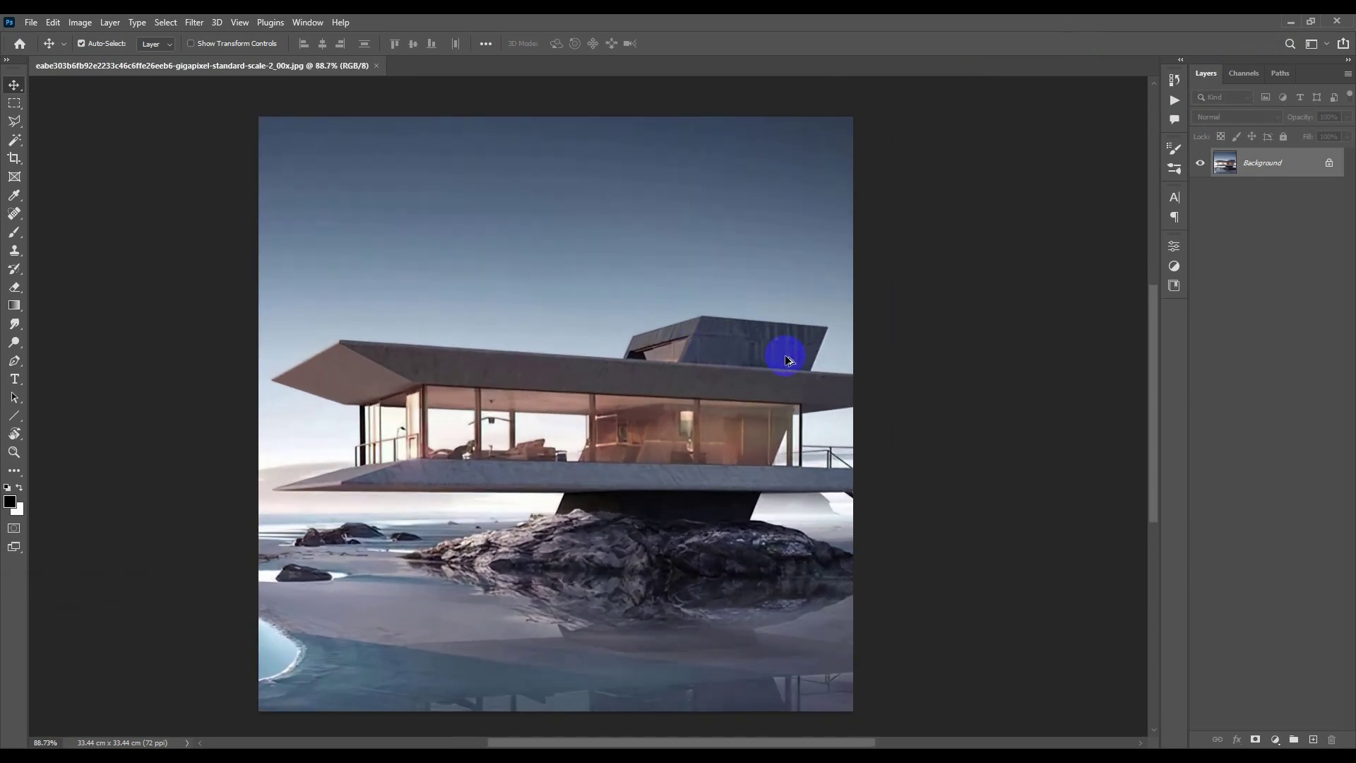
scroll(788, 361, down, 1)
key(ctrl)
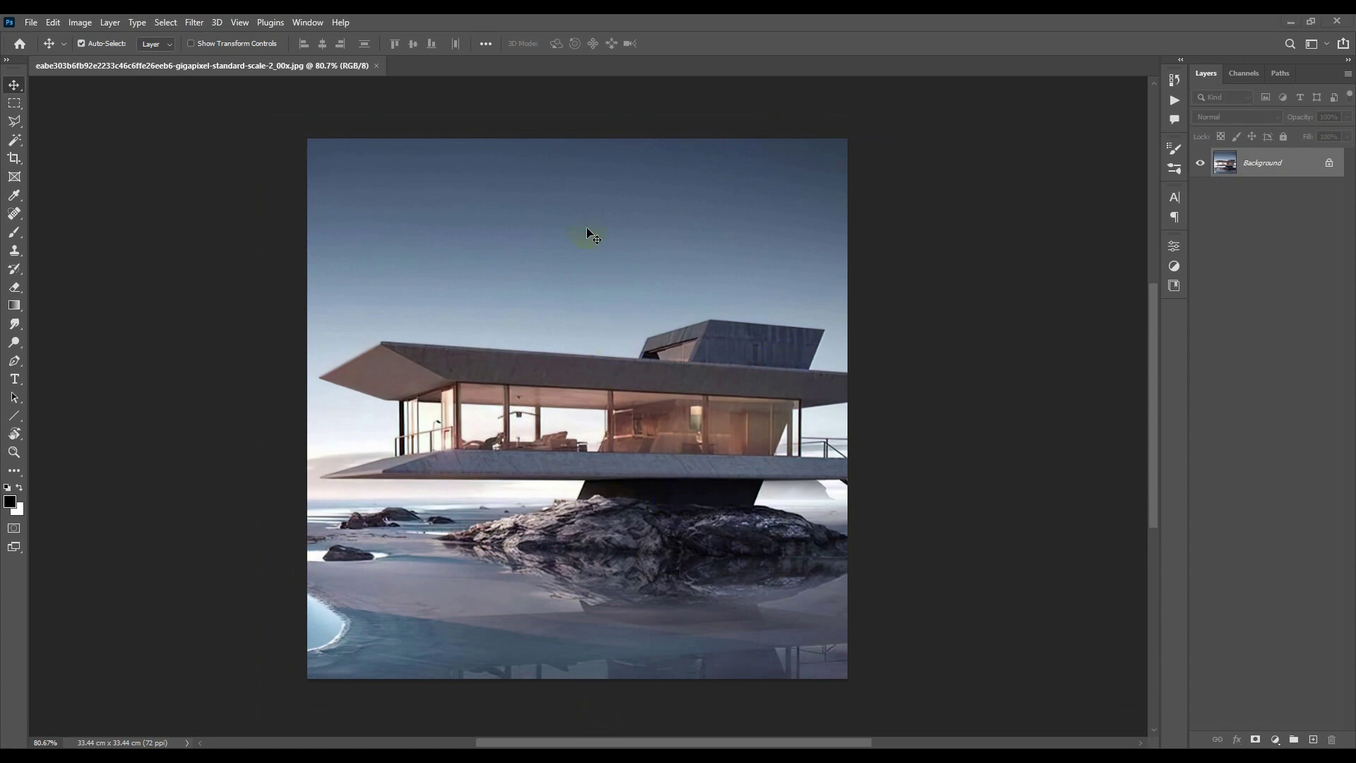
Step: Display the list of actions and enlarge it vertically
click(307, 22)
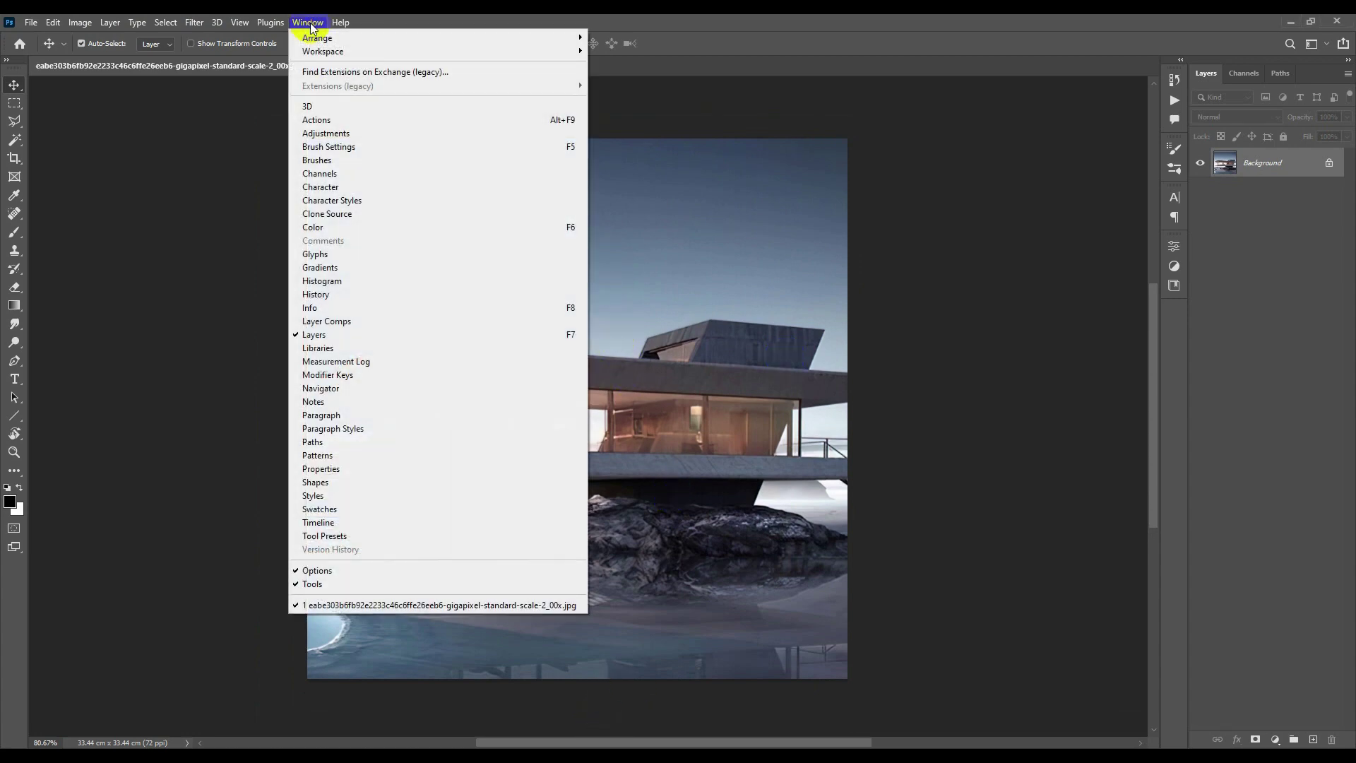
click(309, 21)
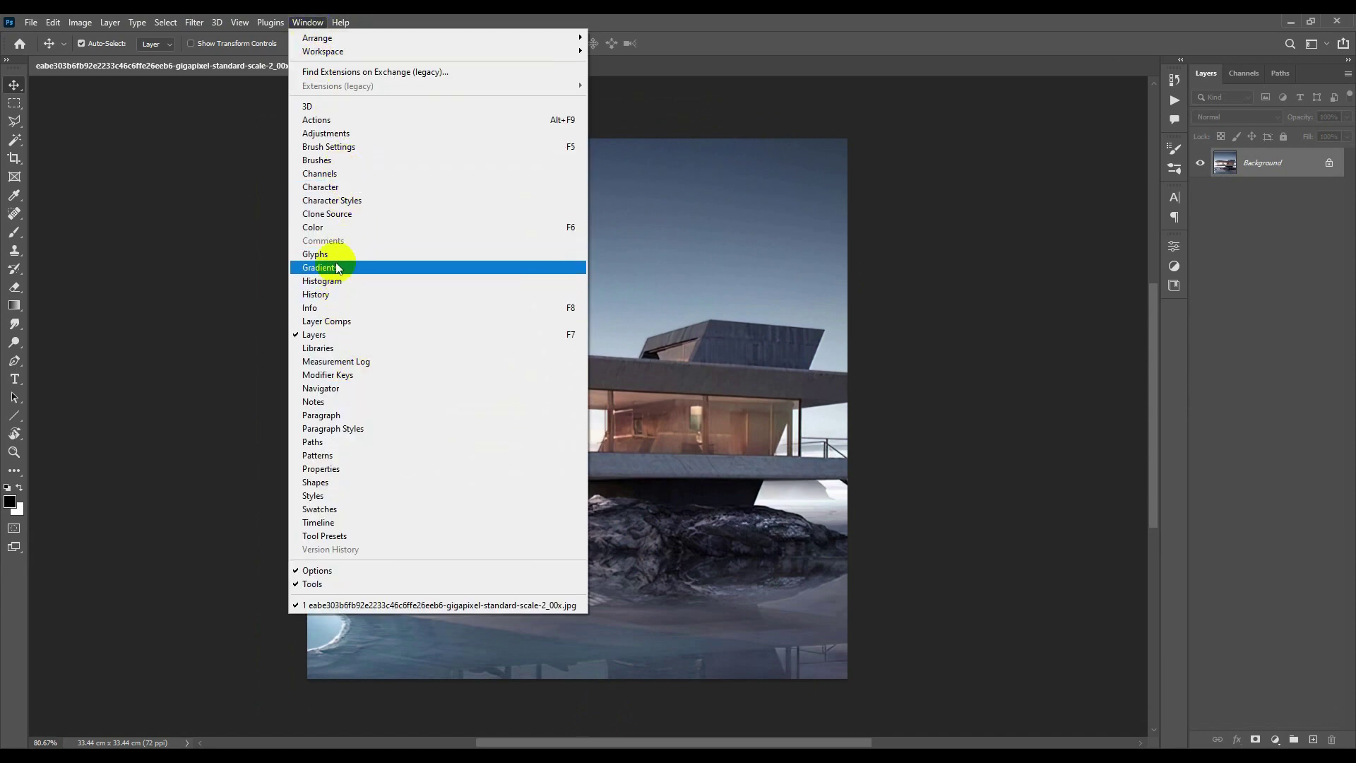
click(336, 121)
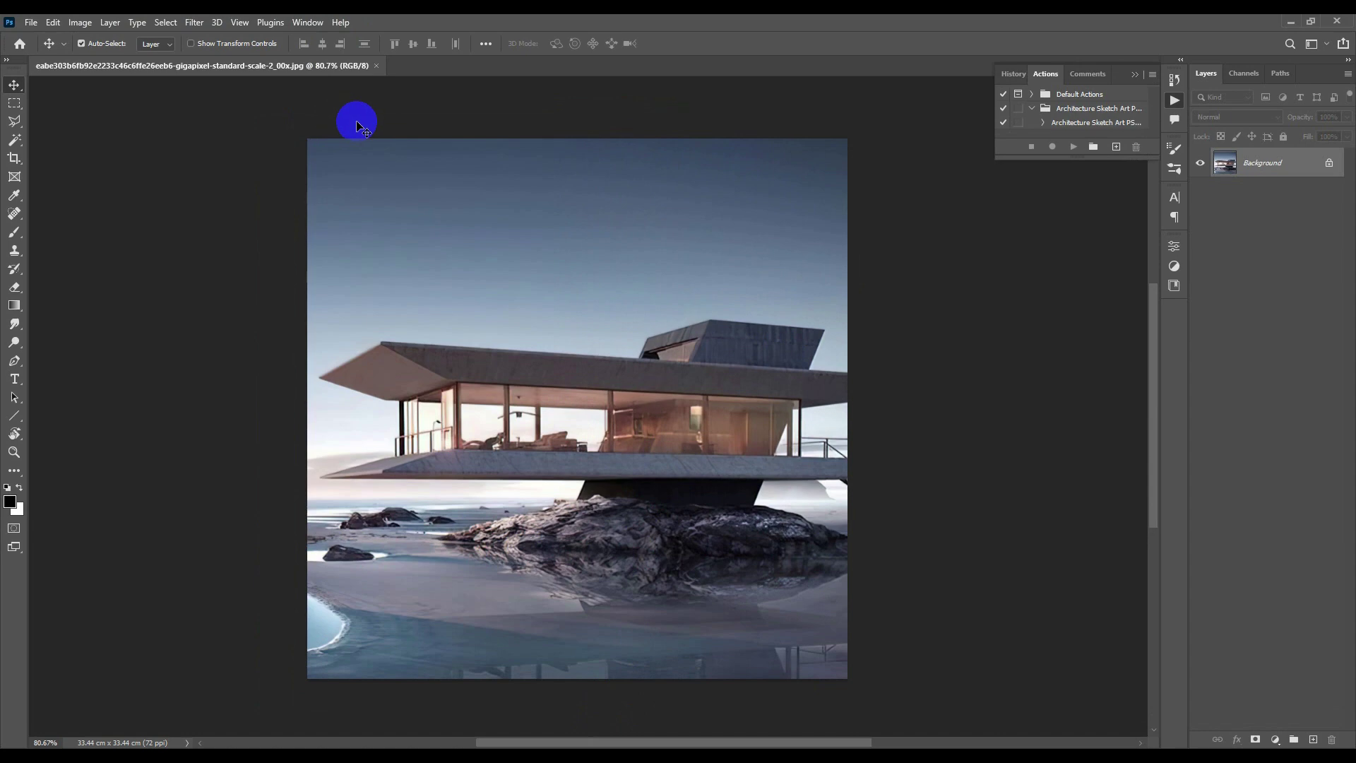
drag(1113, 162, 1117, 265)
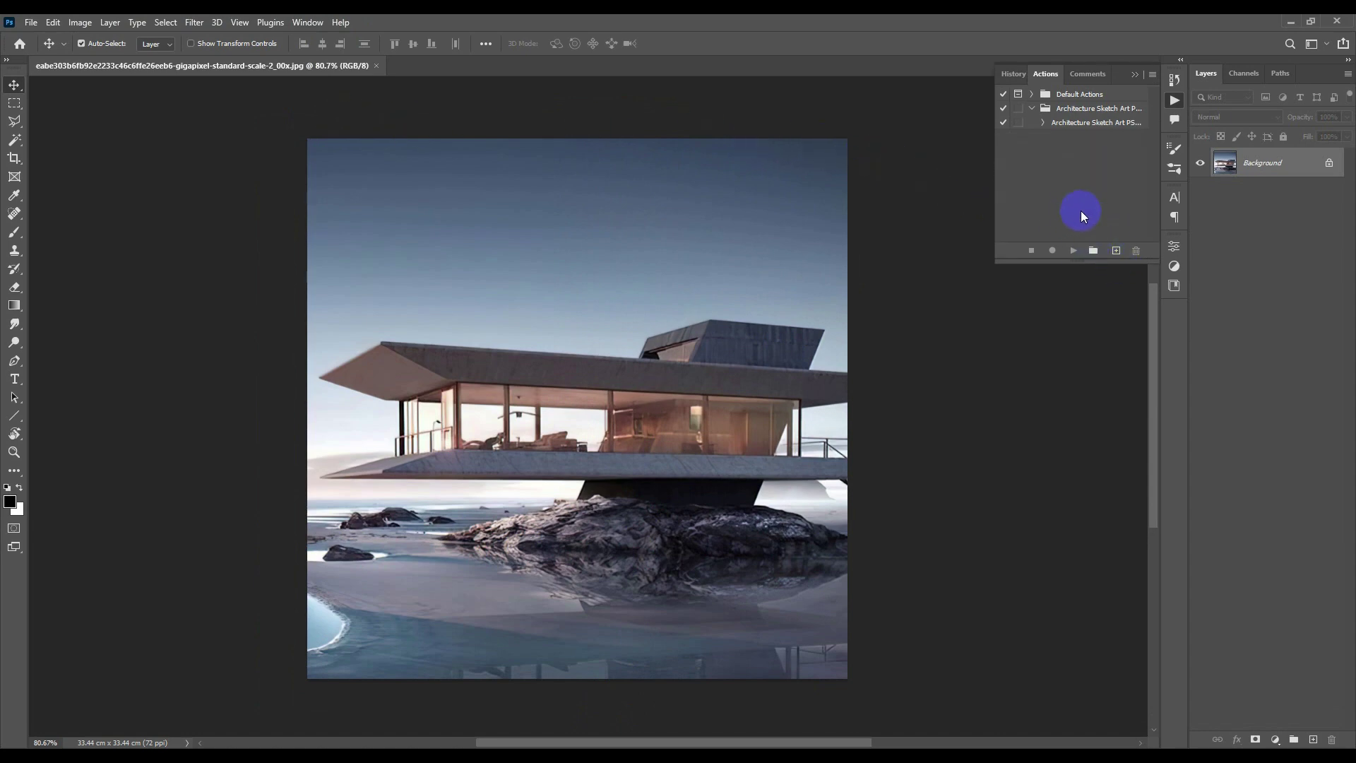
Step: Start loading actions, choose Architecture Sketch Art PS Action.atn, cancel the load and collapse the action list
click(1153, 77)
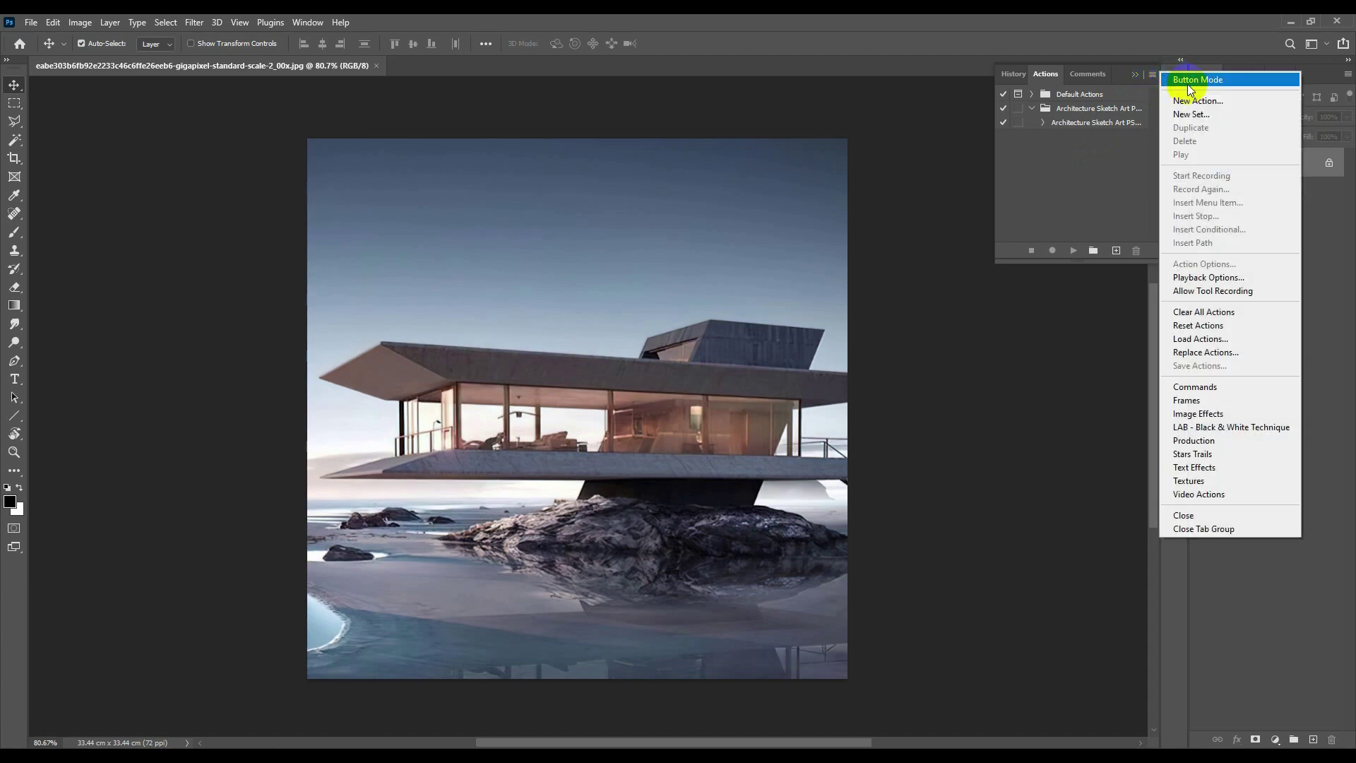
click(1215, 342)
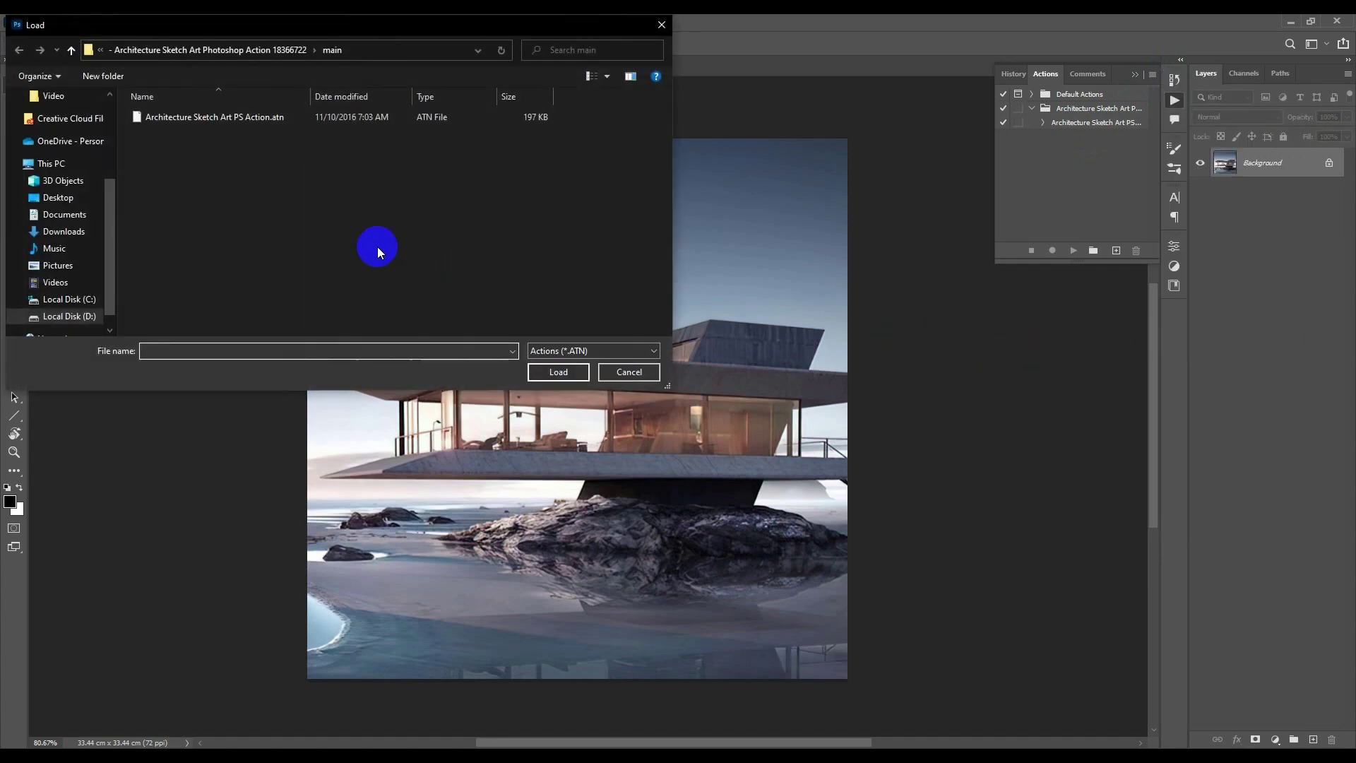
drag(306, 32, 536, 138)
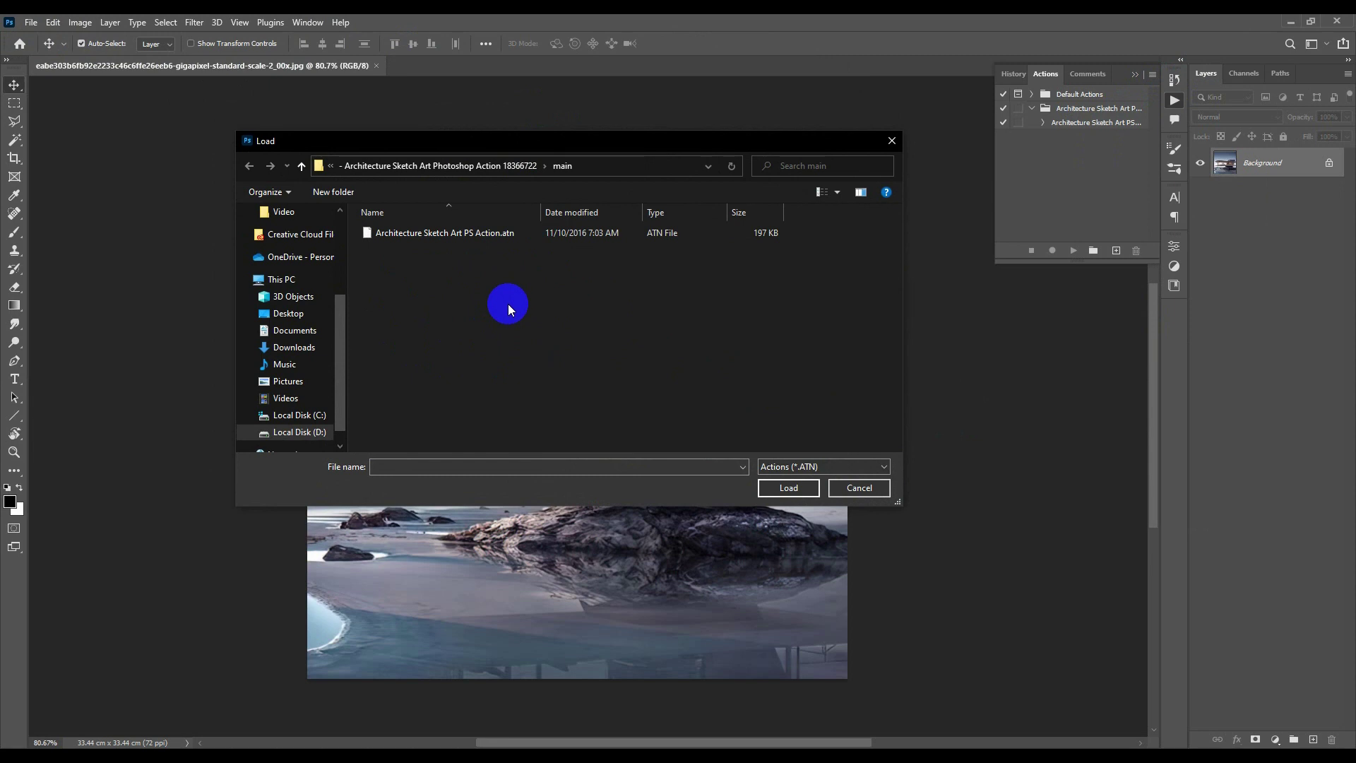
click(482, 237)
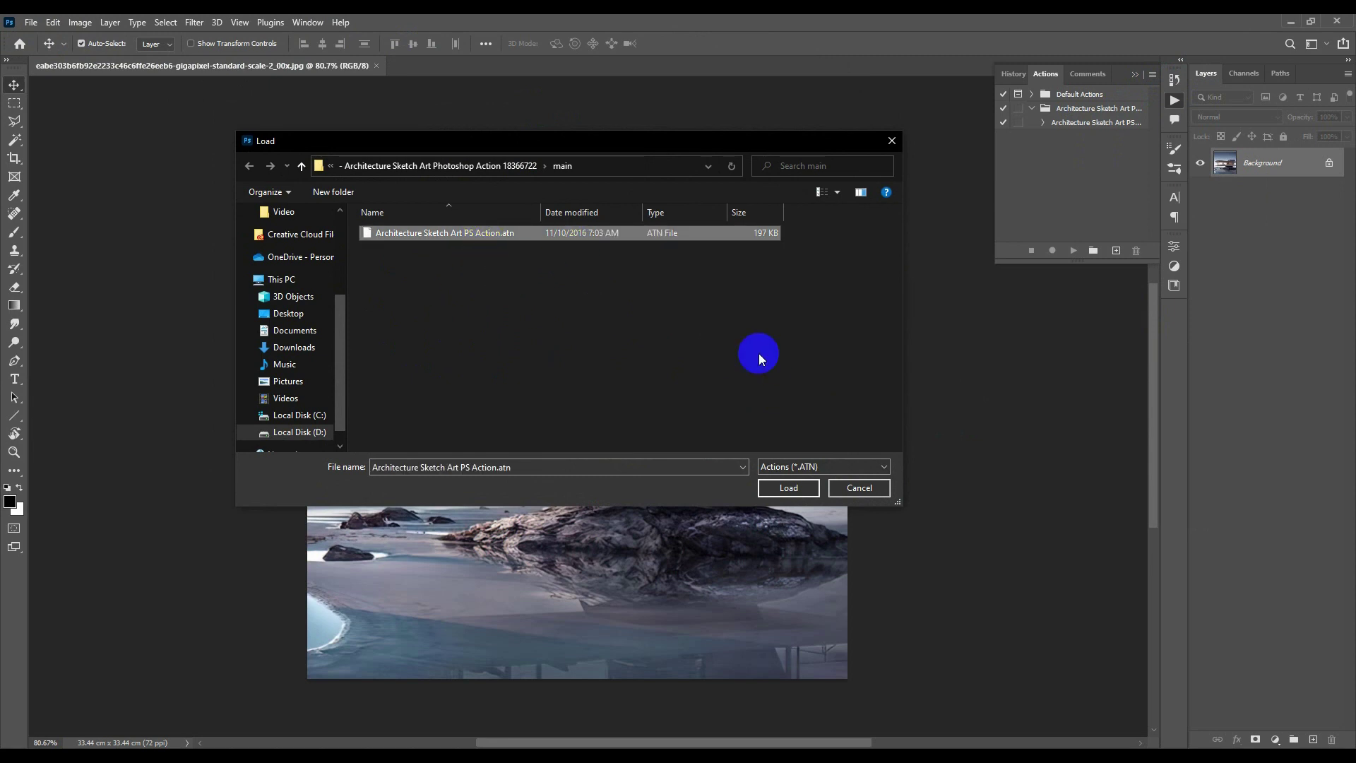
click(860, 487)
click(1135, 75)
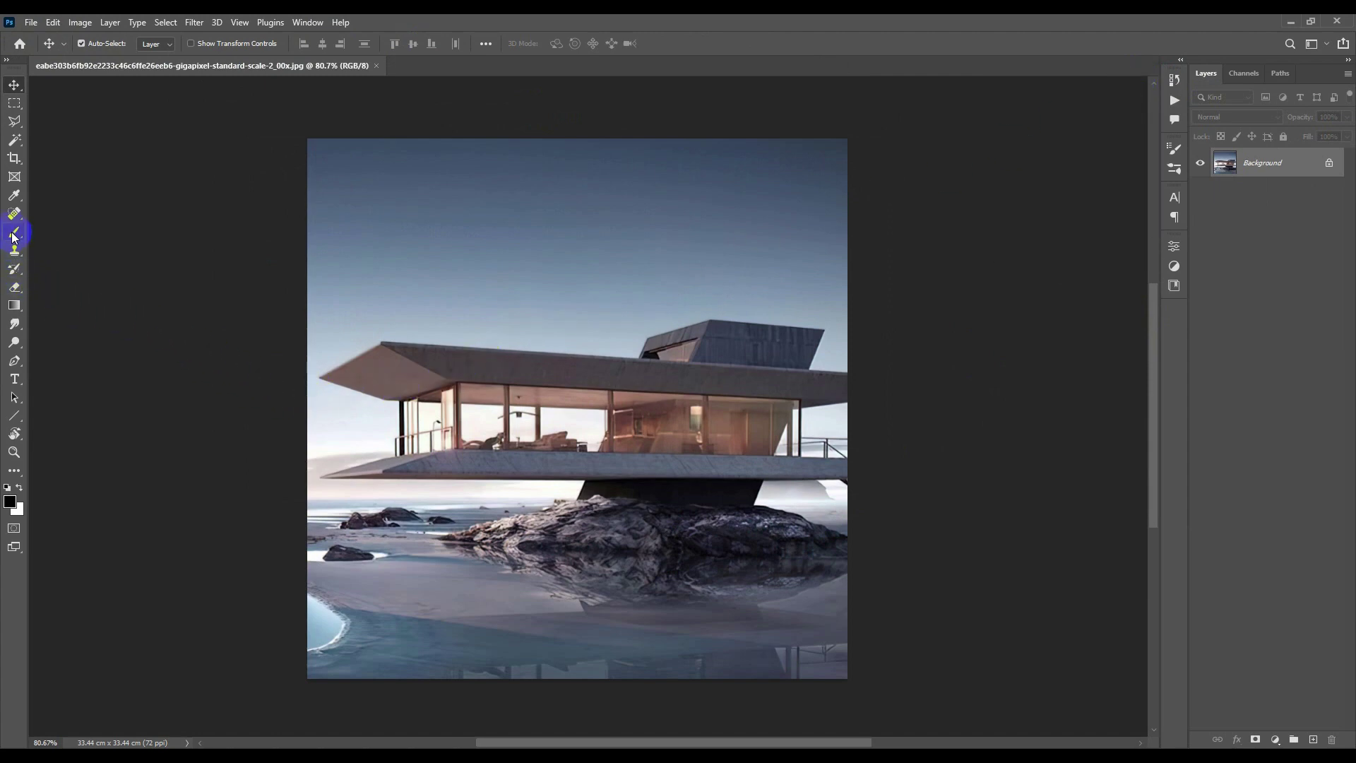
Step: Activate the Brush tool, start importing brushes from its preset options and dismiss the file selection
key(b)
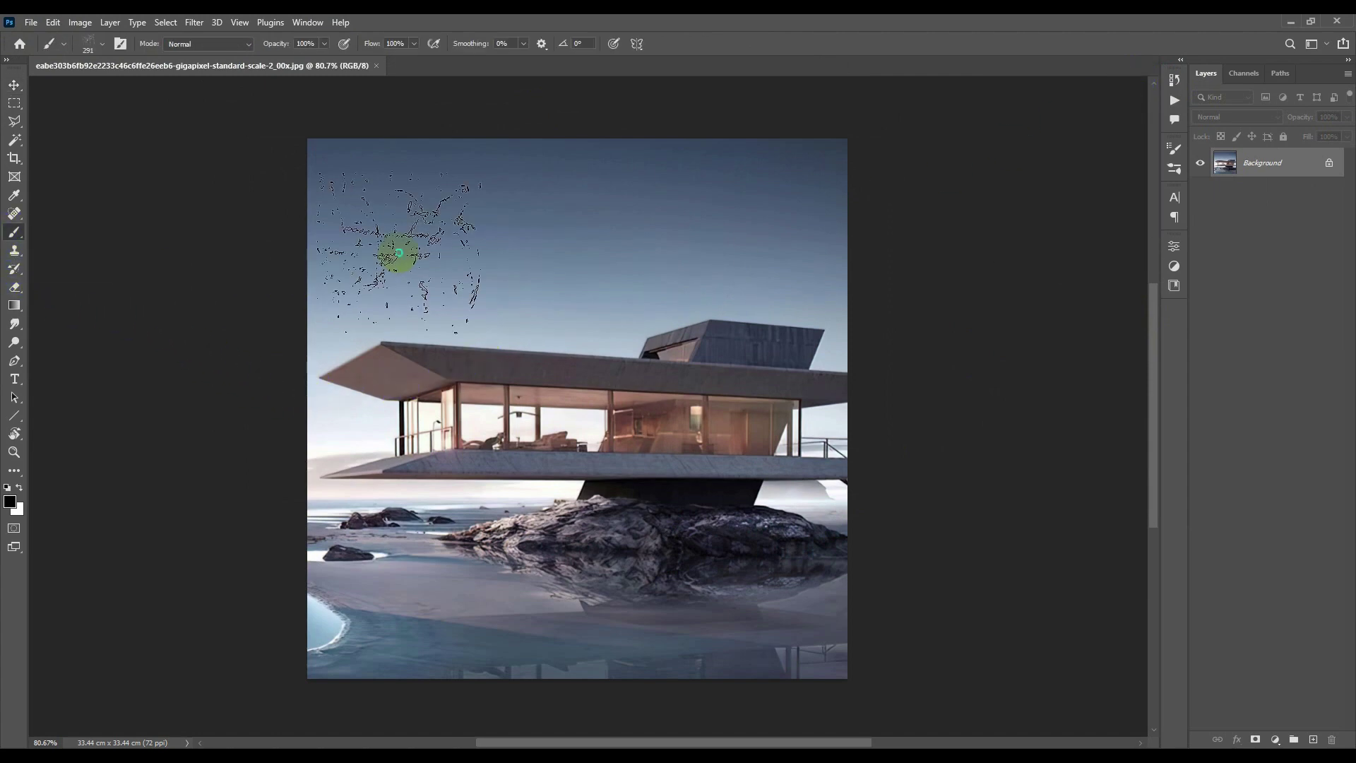
right_click(400, 253)
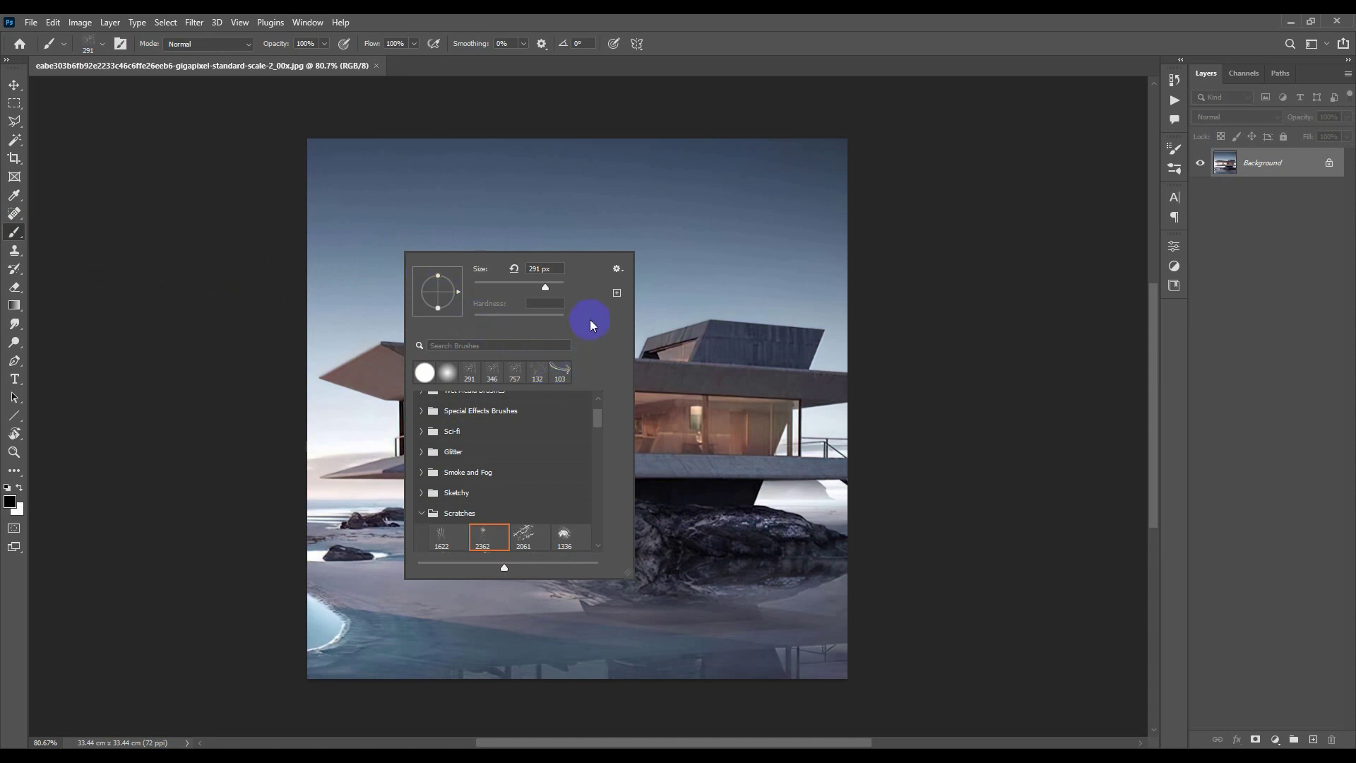
click(616, 269)
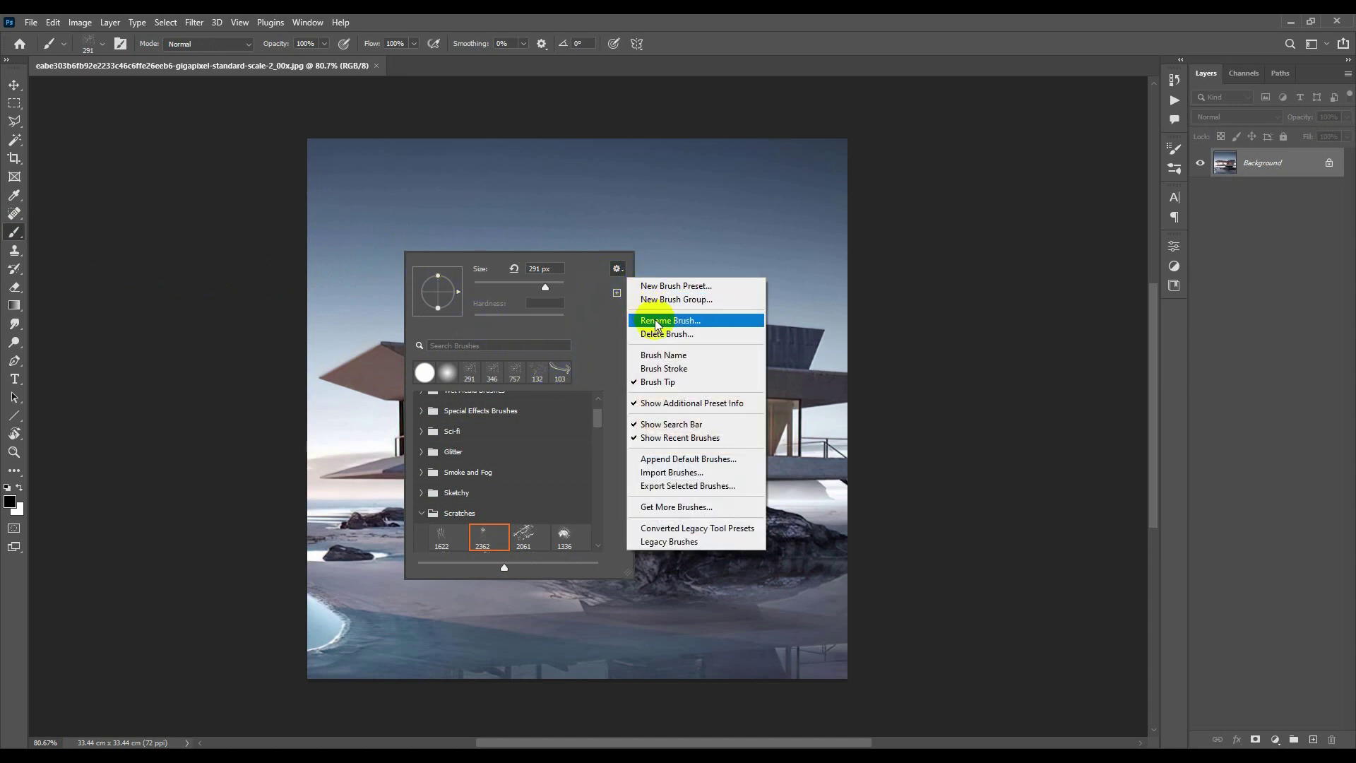
click(679, 472)
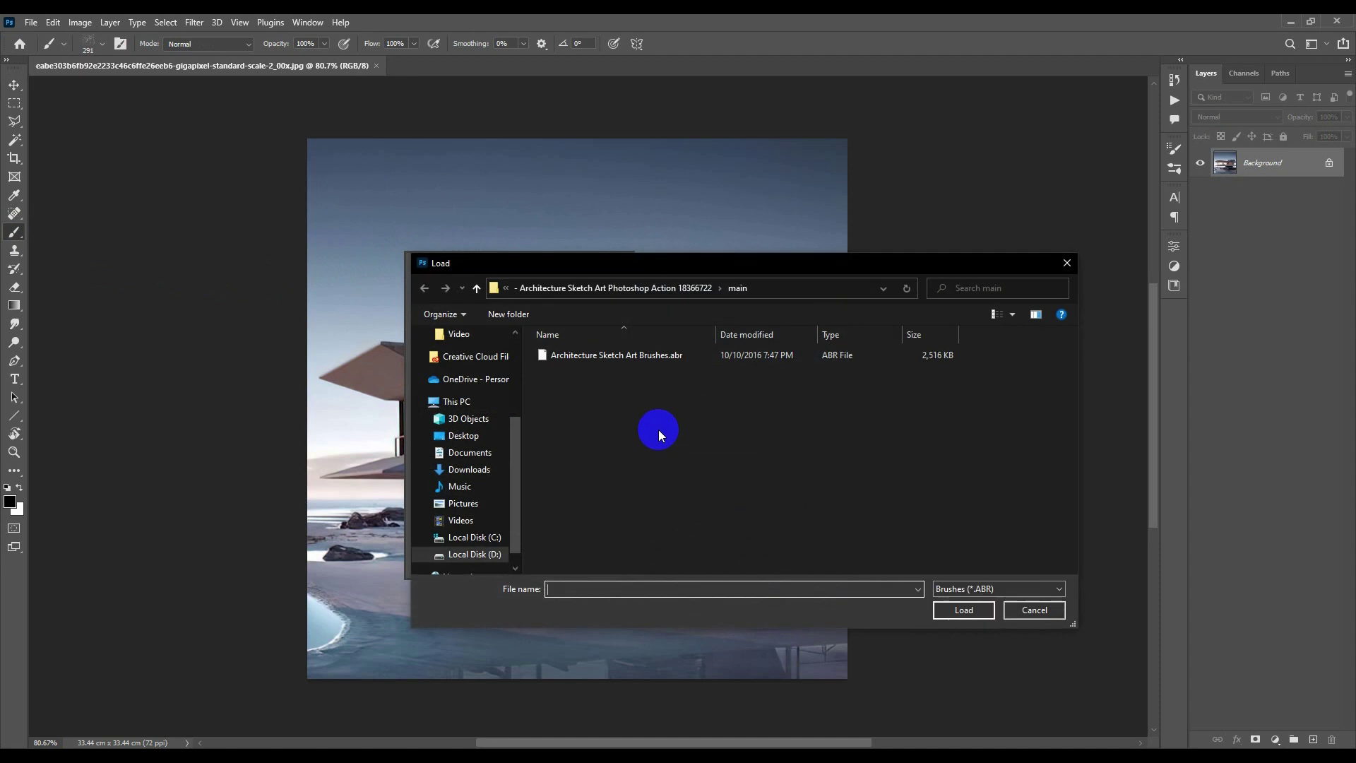
click(1072, 265)
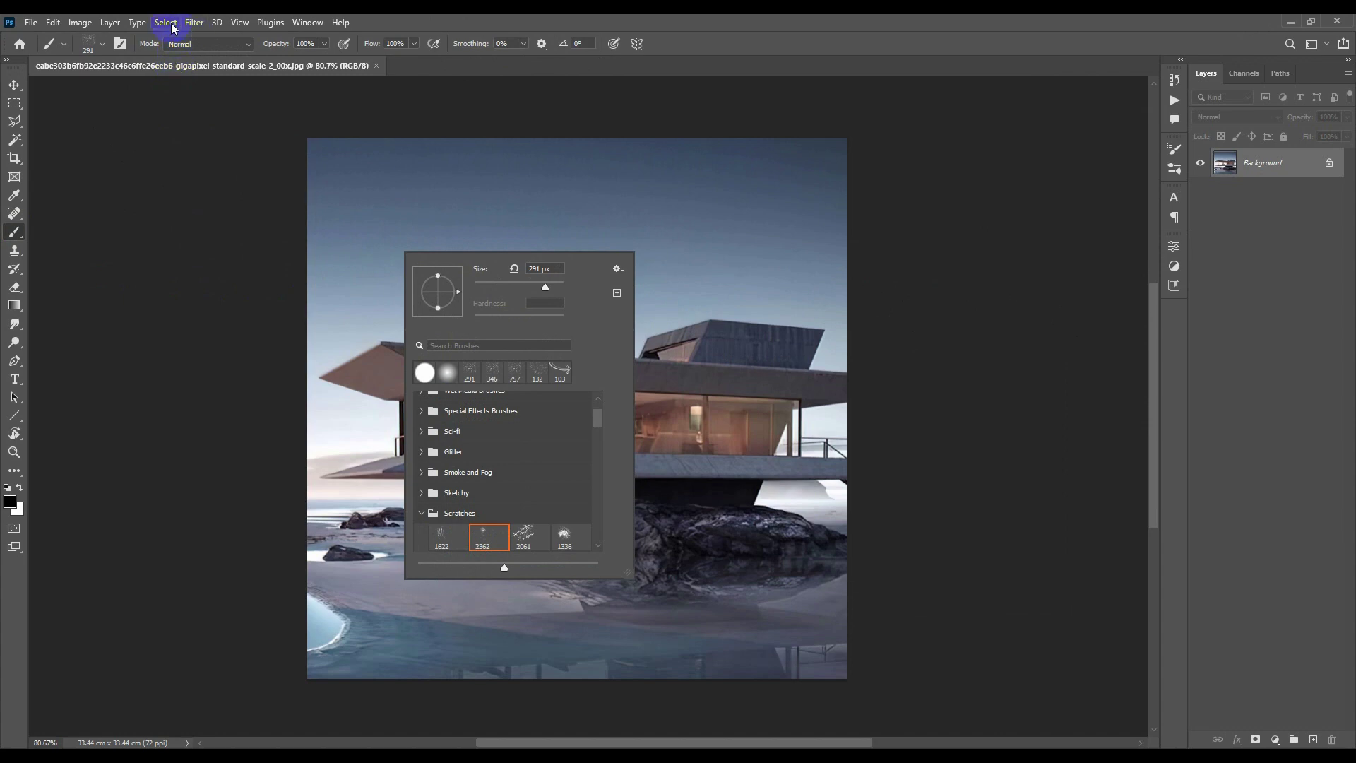
Step: Start a fill with Pattern as its contents, begin importing patterns, and cancel both the import and the fill
click(53, 22)
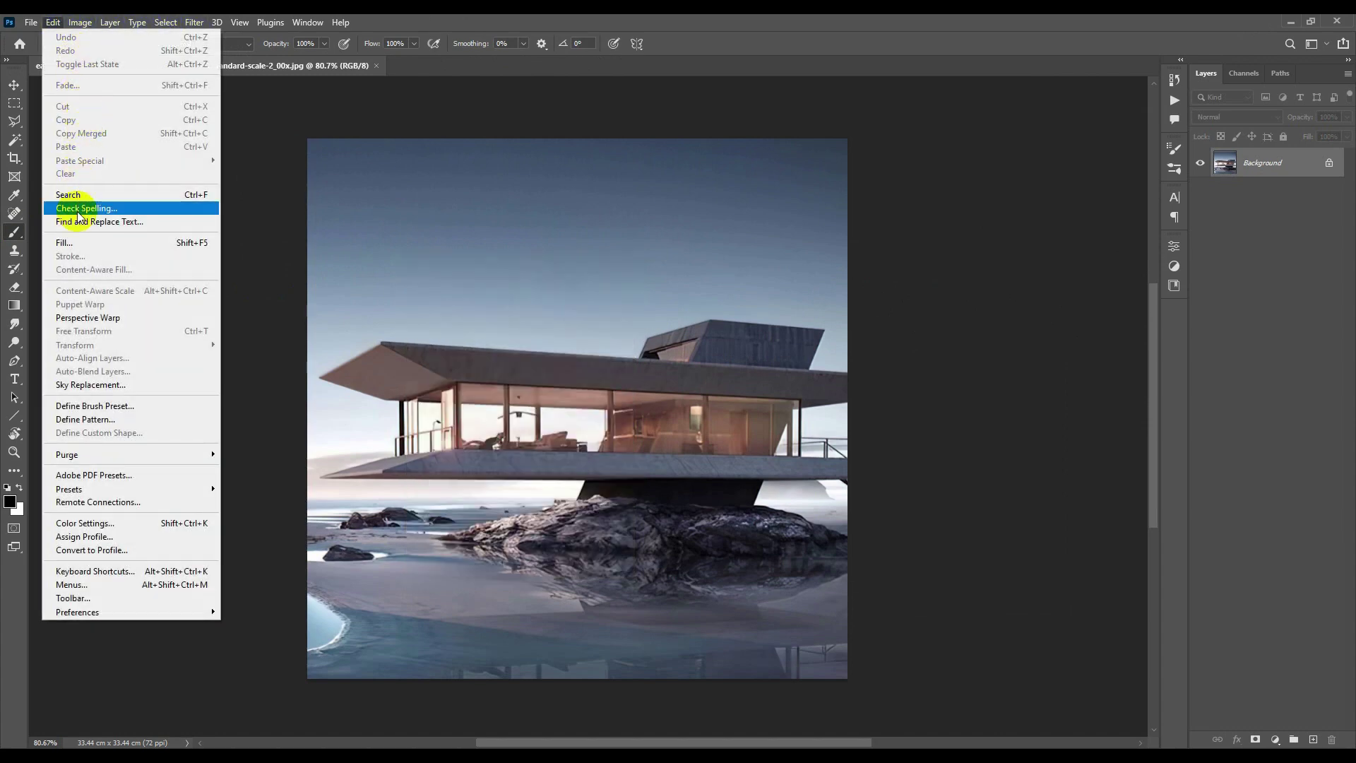
click(79, 243)
drag(164, 163, 369, 158)
click(416, 185)
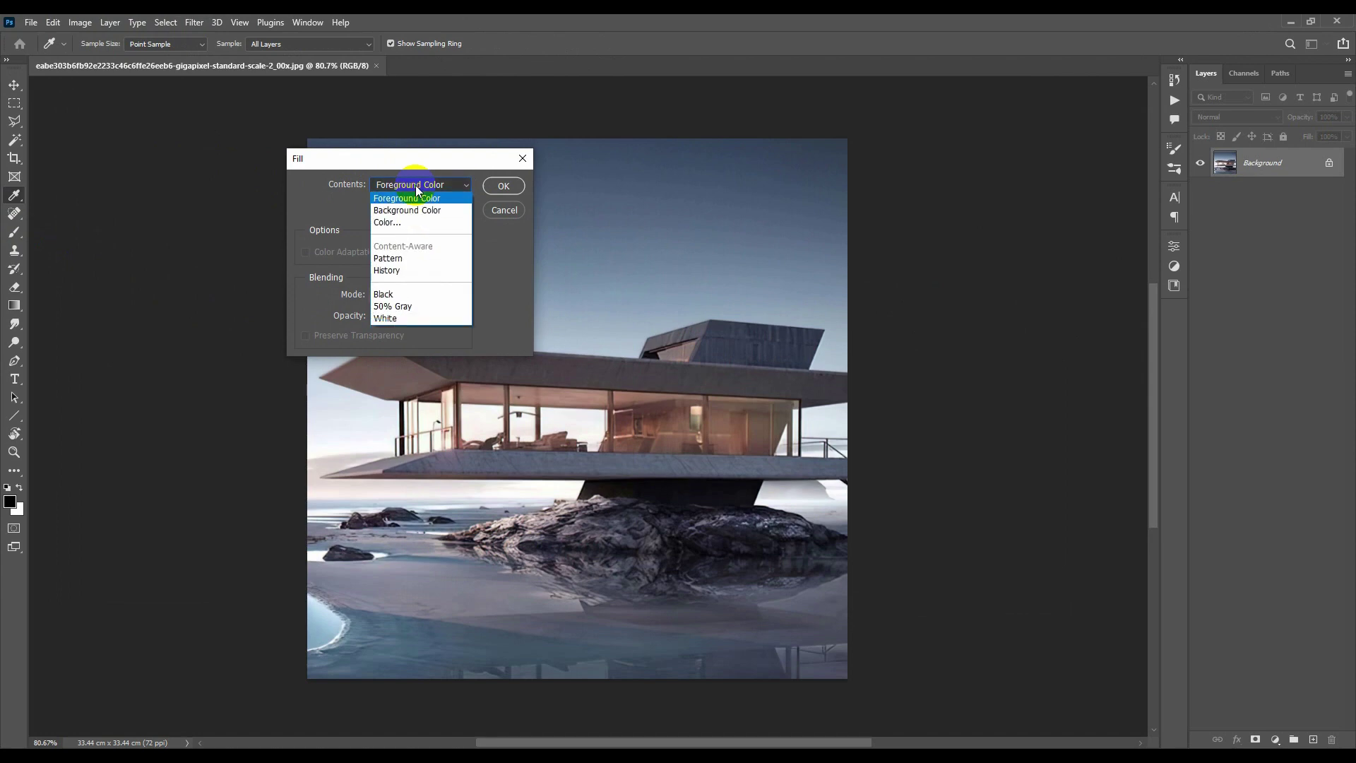
click(399, 259)
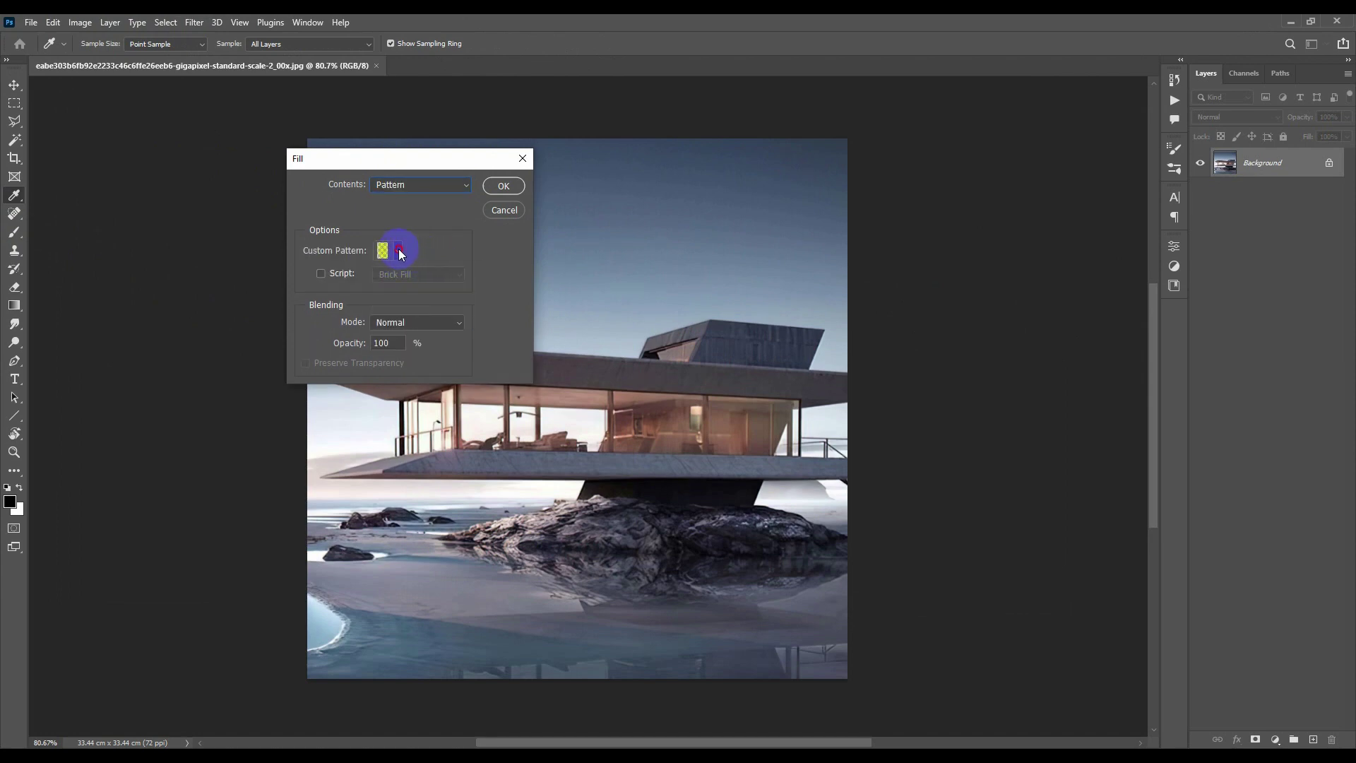
click(398, 248)
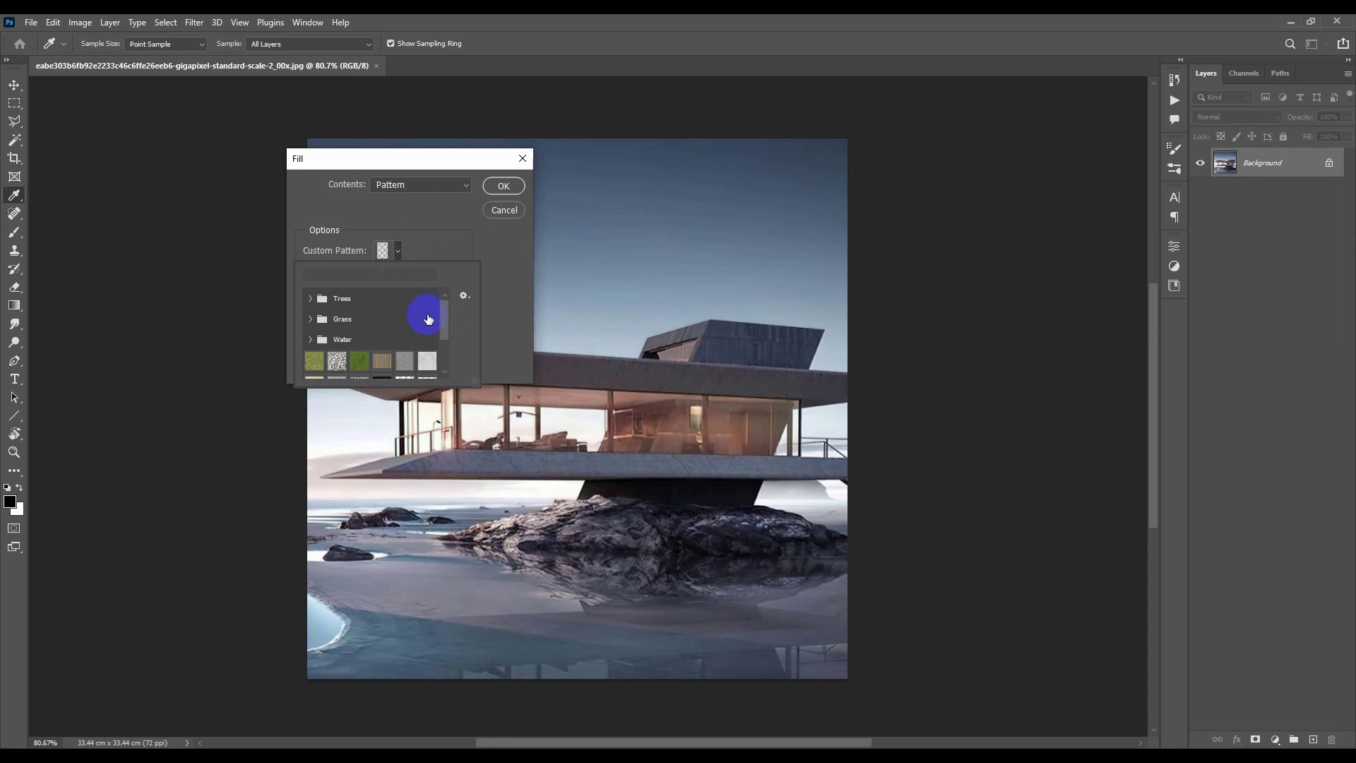
click(464, 297)
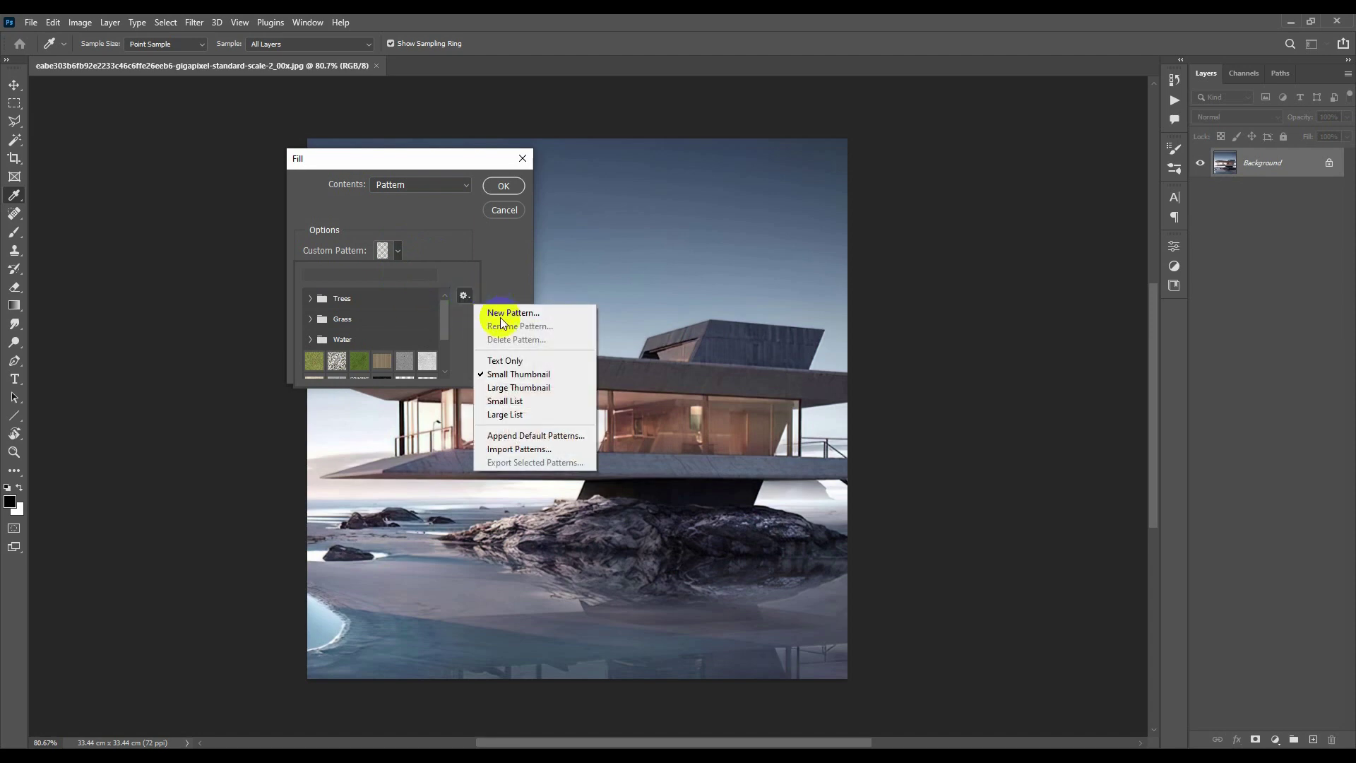
click(517, 449)
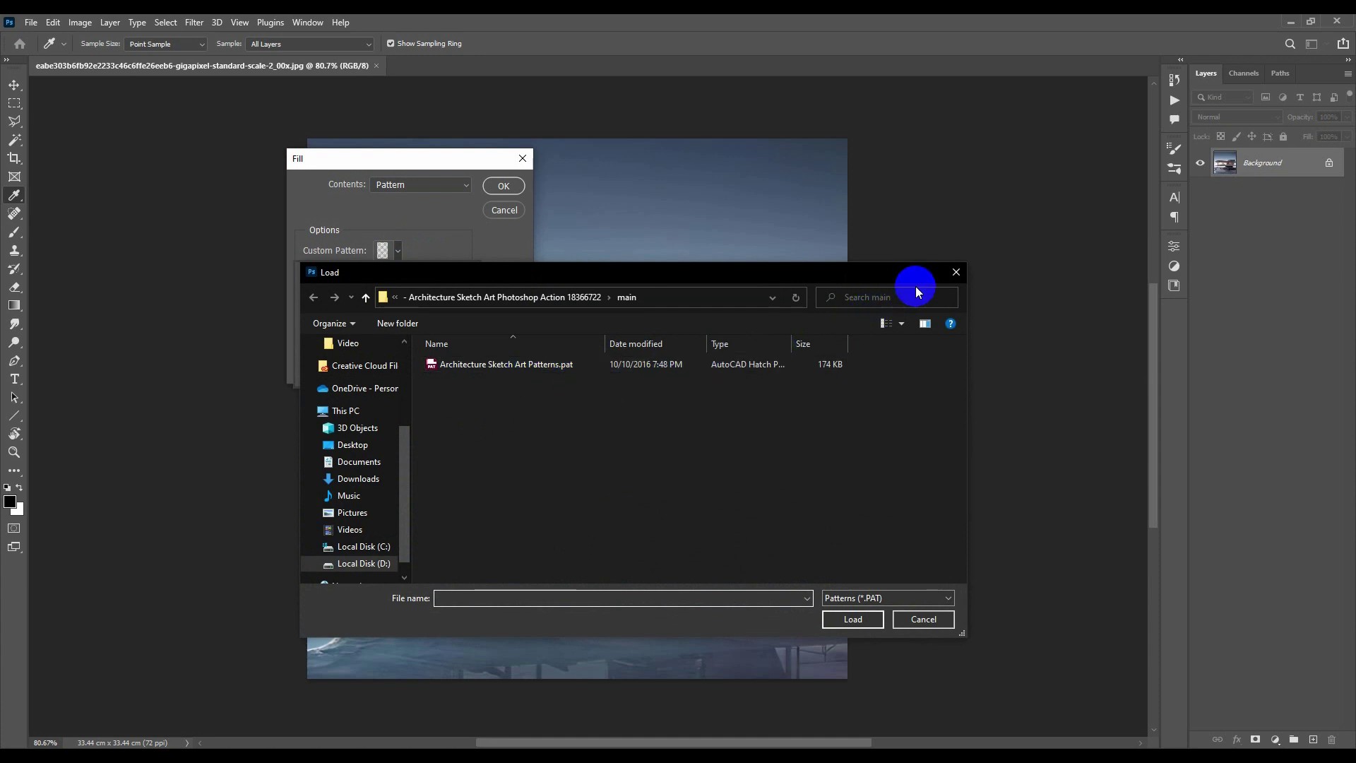
click(956, 272)
click(514, 163)
Step: Activate the Brush tool and add a new empty layer named brush above the Background layer
key(b)
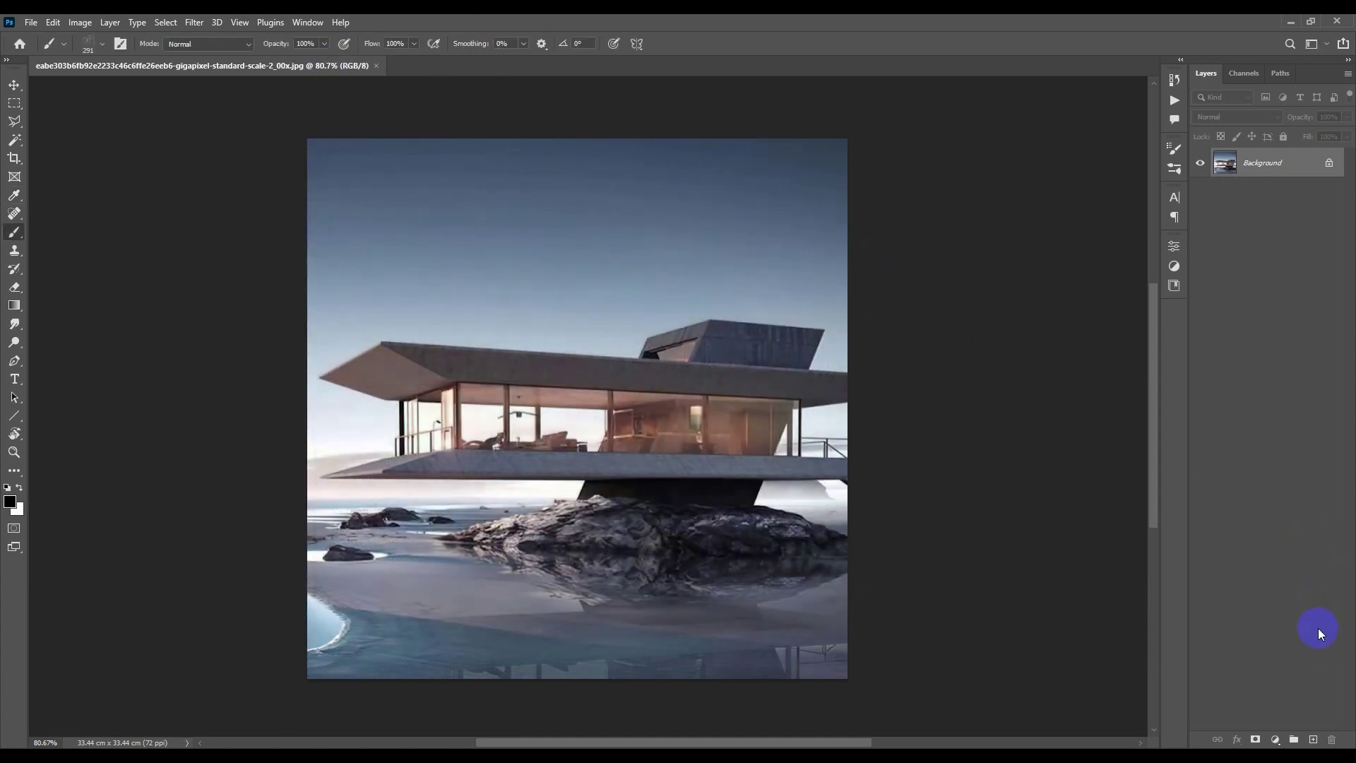
click(1314, 739)
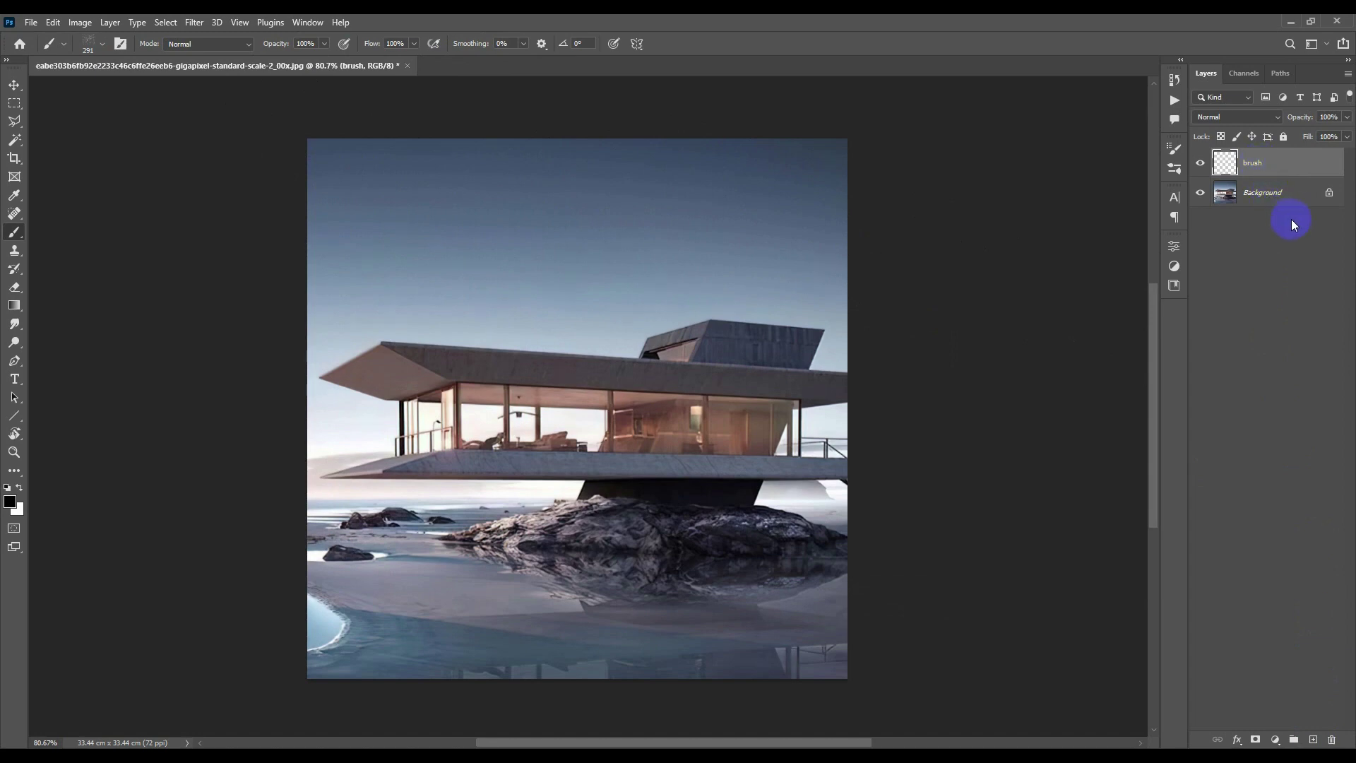
Step: Unlock the Background layer and convert the unlocked image layer back to a background
click(1245, 197)
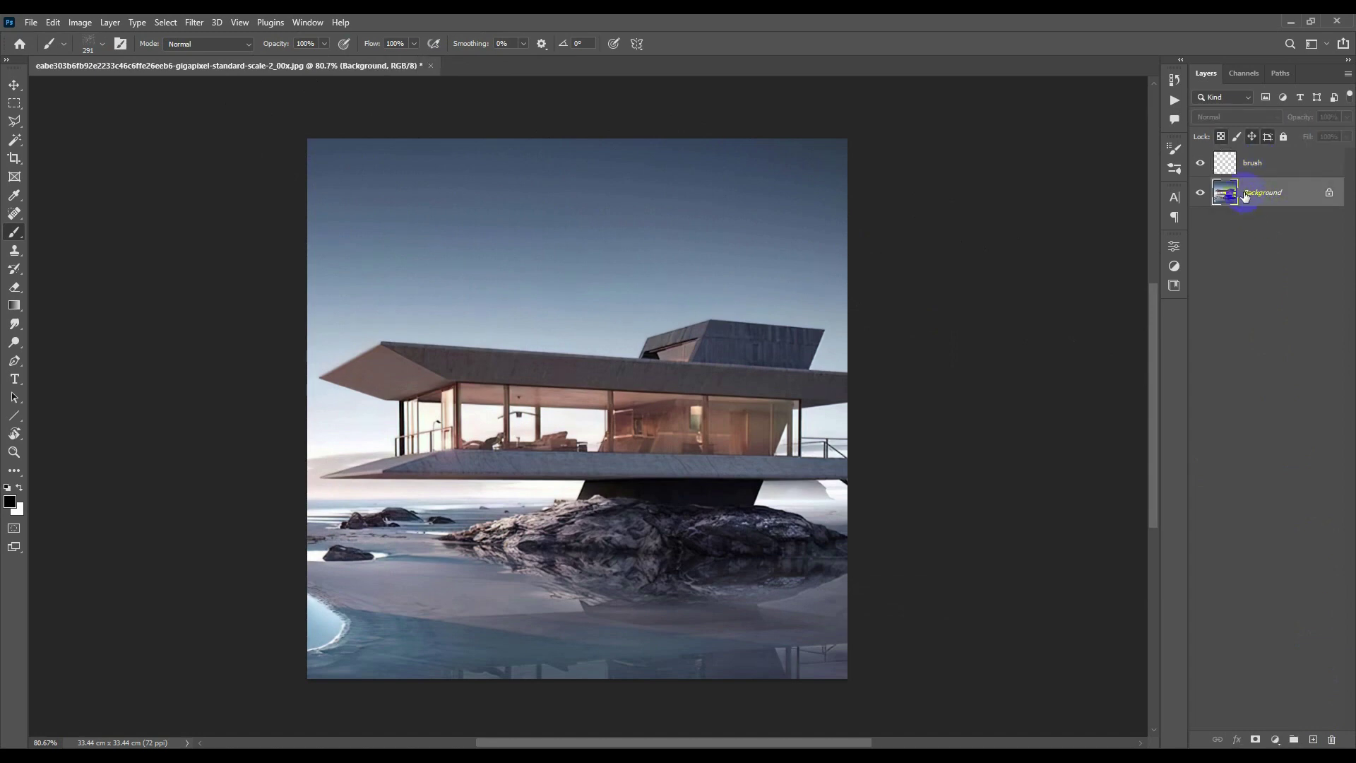
click(1329, 193)
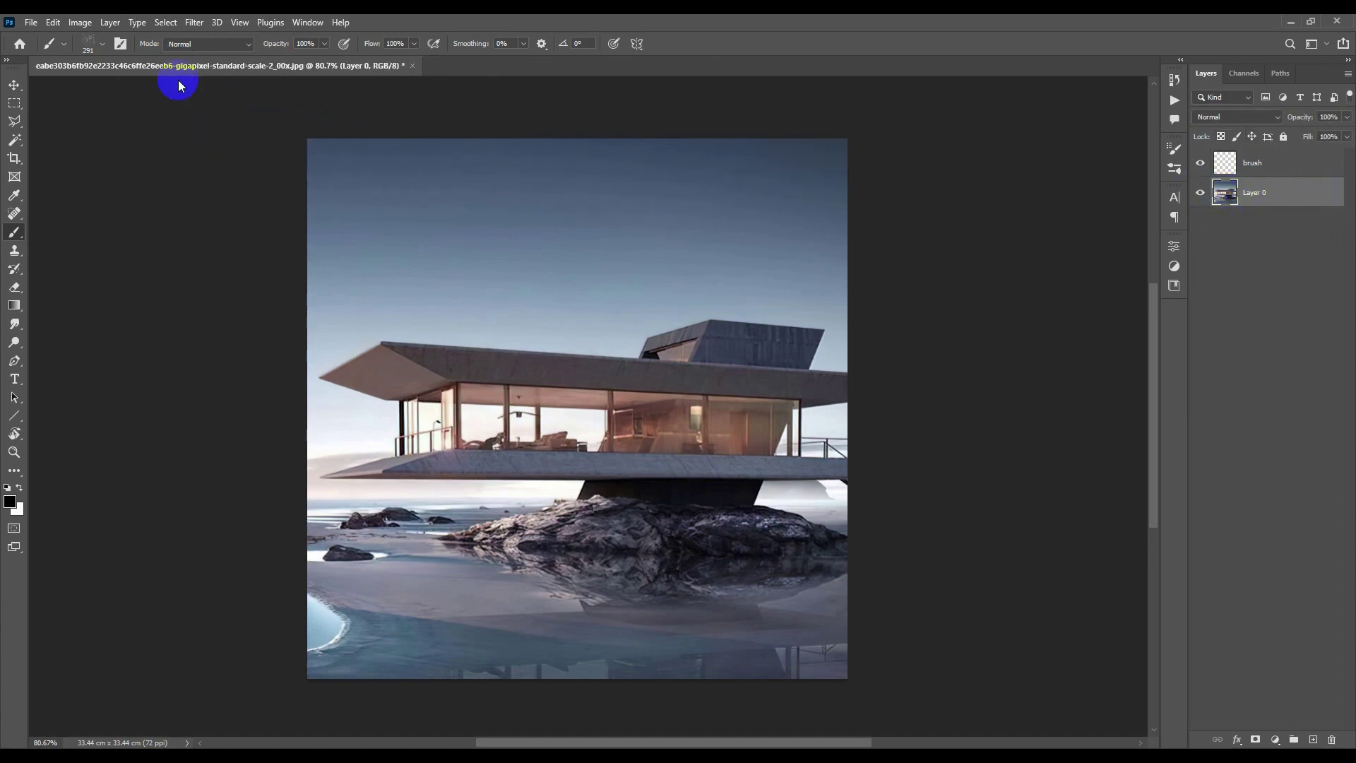
click(111, 23)
mouse_move(125, 38)
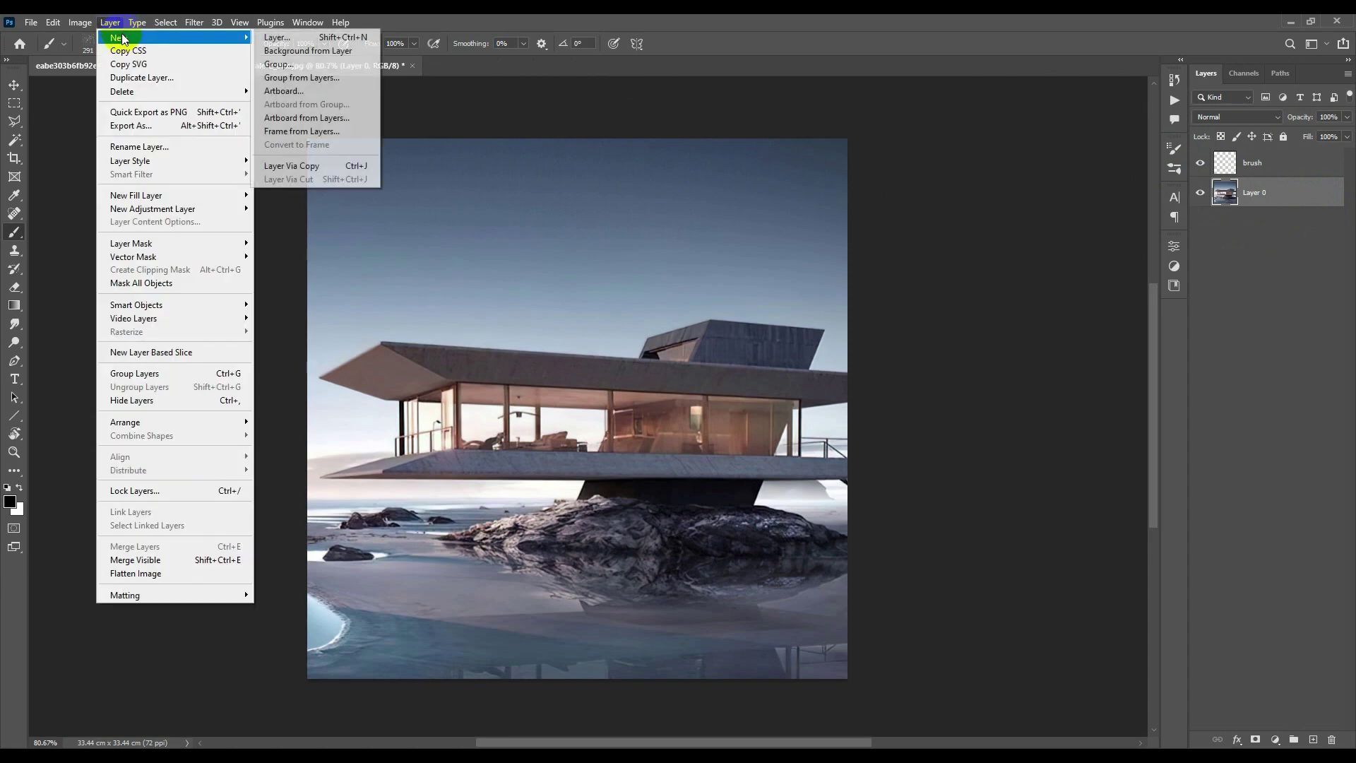
click(277, 51)
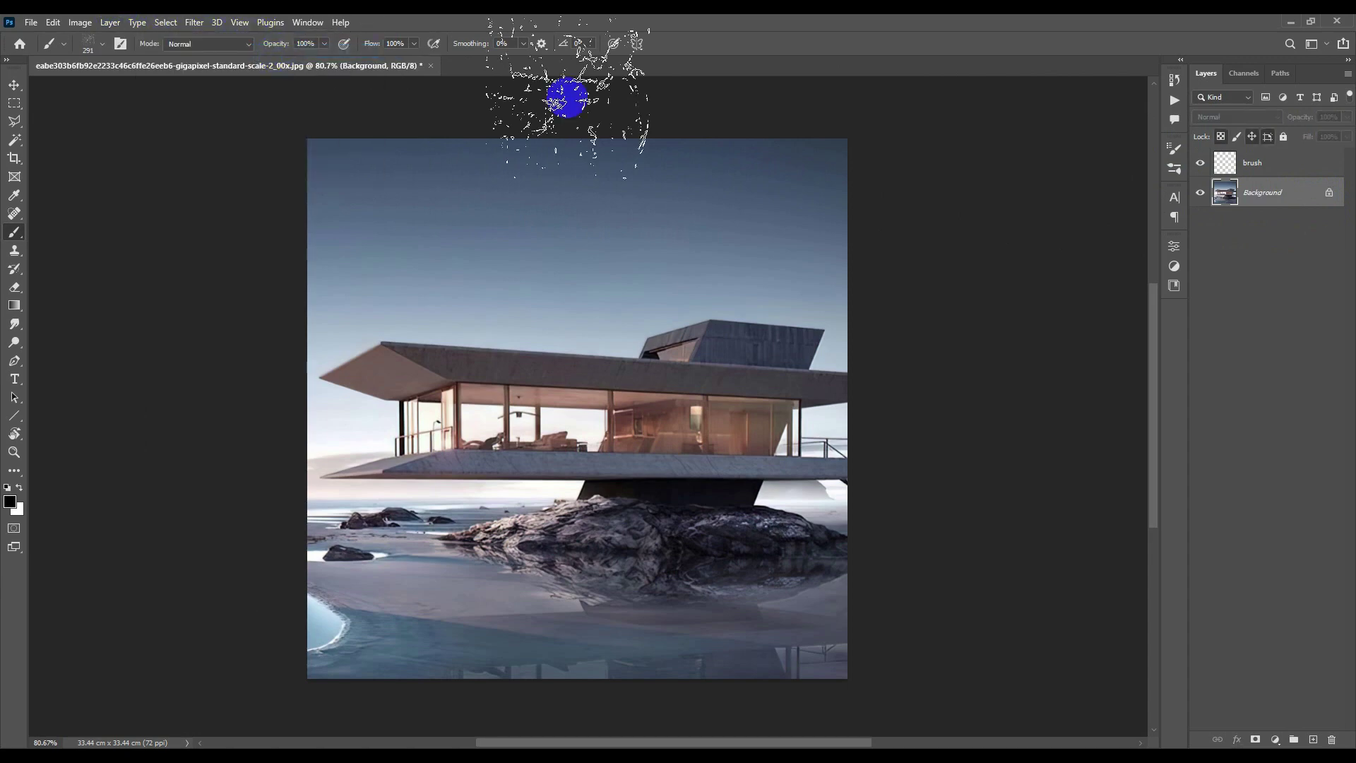
Step: Select the brush layer and choose the hard round brush with 100% hardness at 291 px
click(1290, 173)
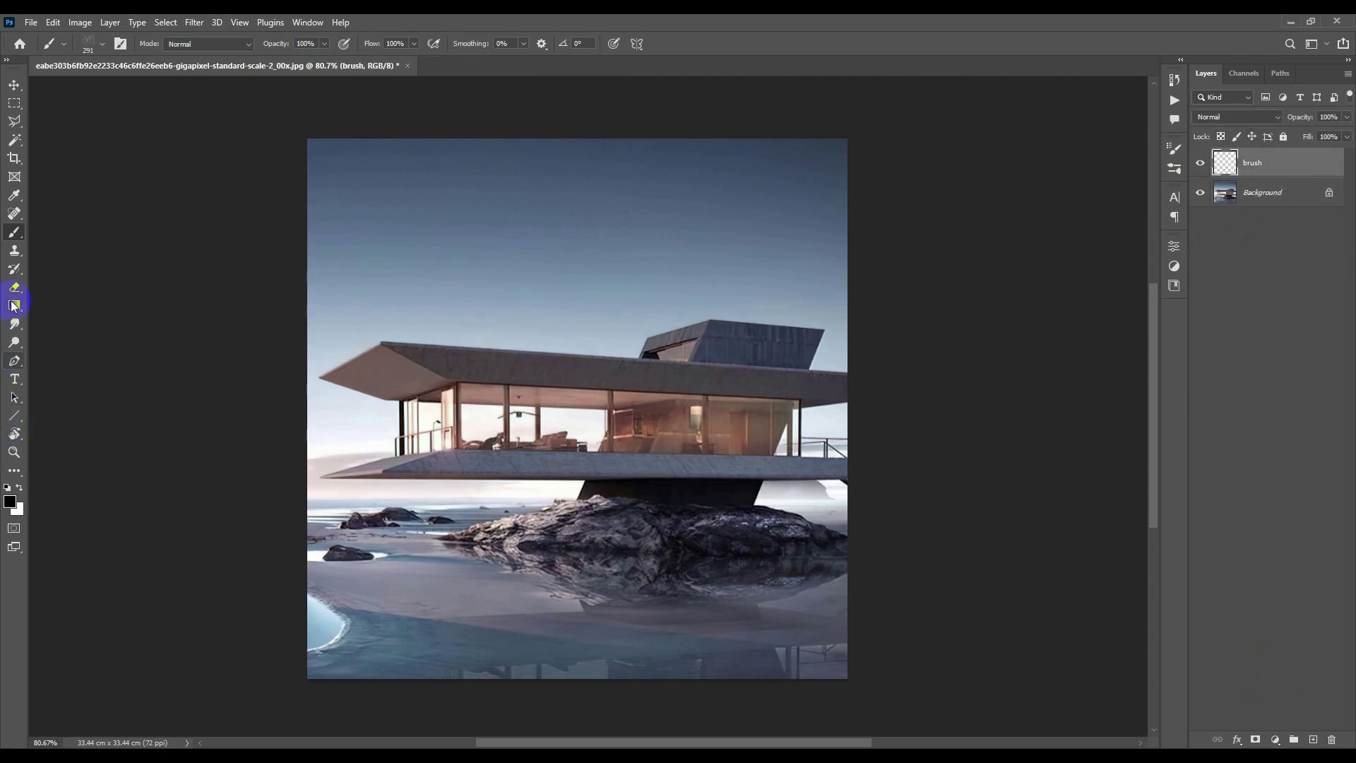
right_click(396, 312)
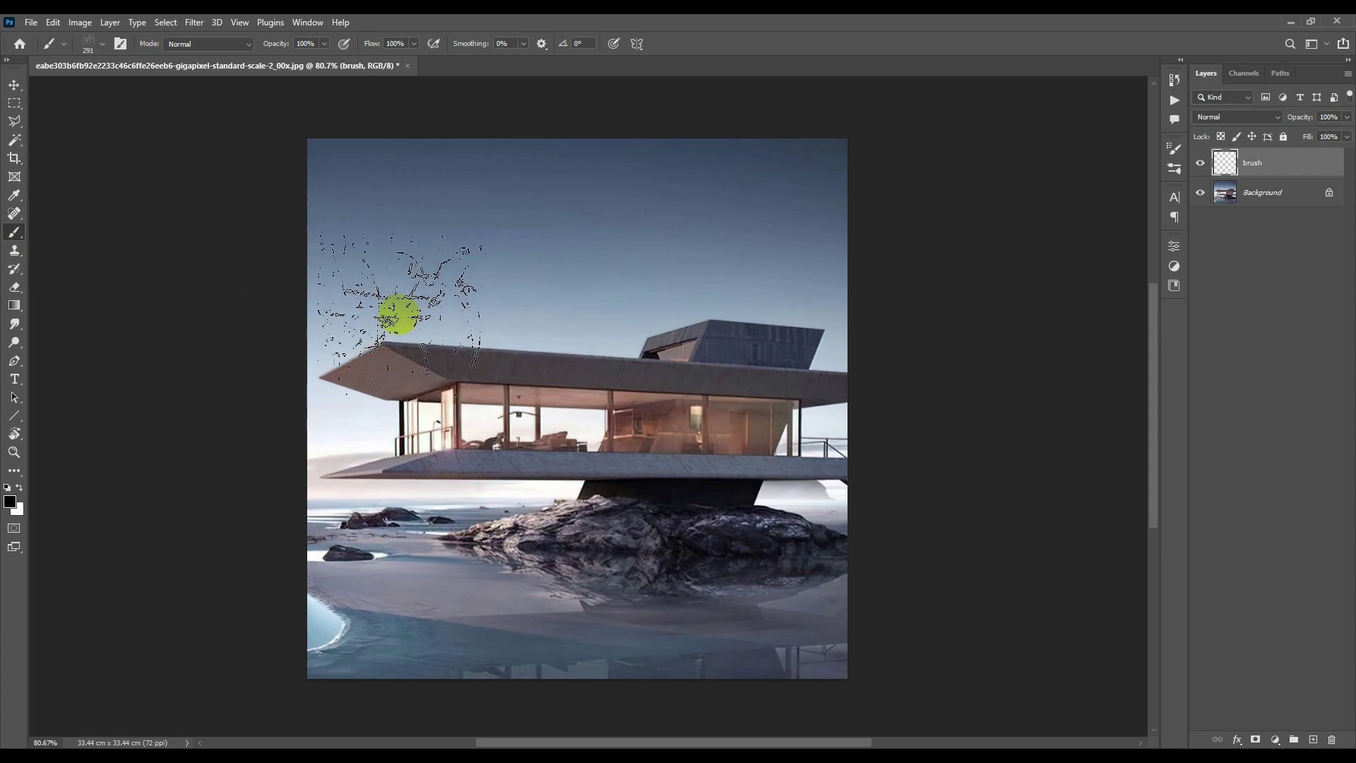
click(426, 433)
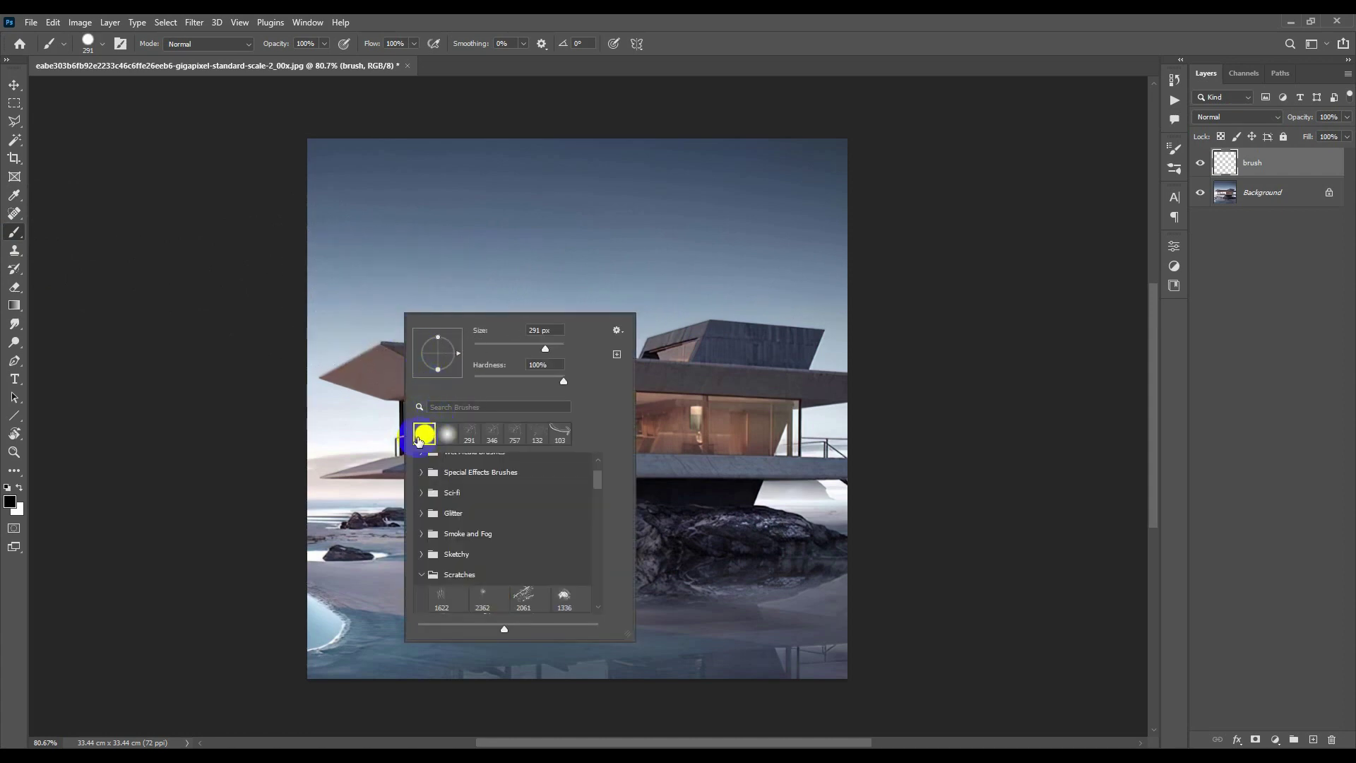
Step: Set the foreground colour to pure red
click(10, 503)
drag(975, 382, 1090, 311)
click(1137, 329)
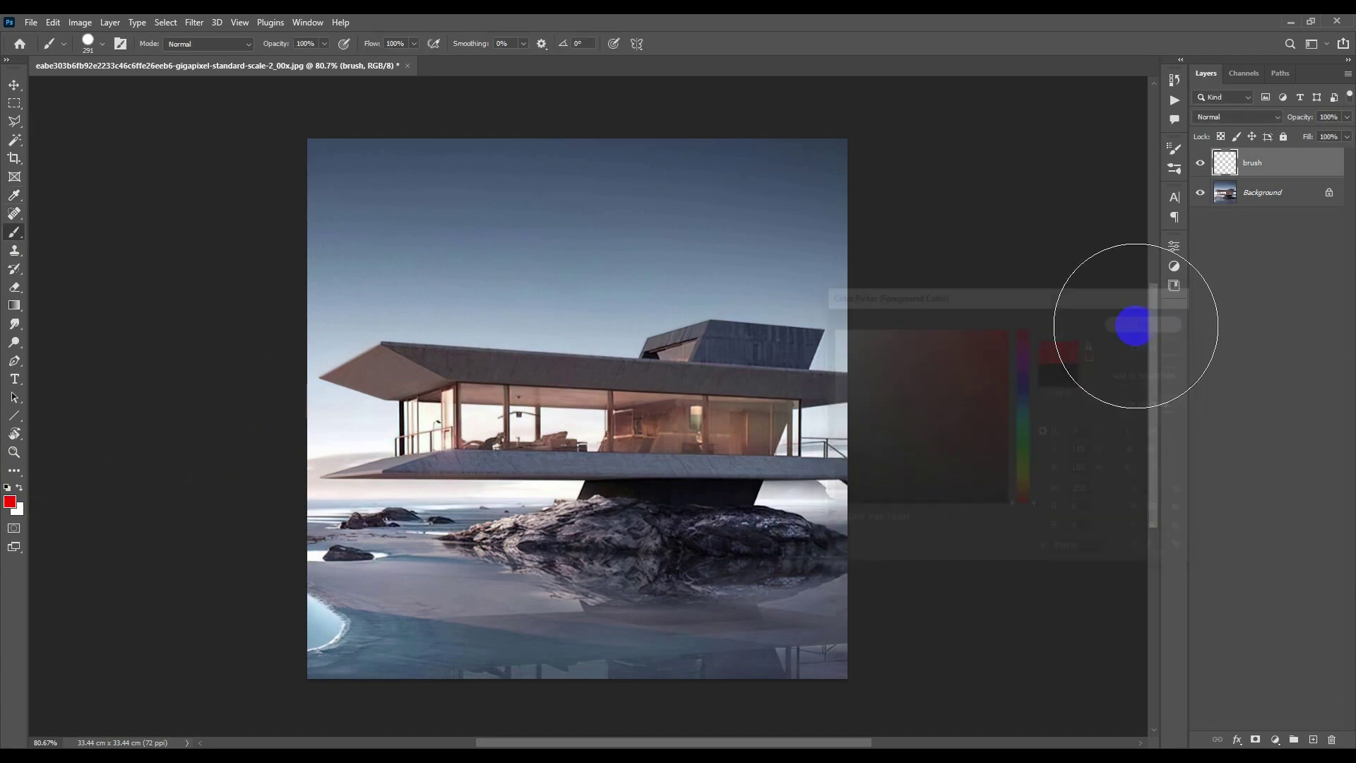
Step: Make the brush soft with 0% hardness at 140 px
click(696, 450)
drag(676, 452, 643, 448)
drag(660, 490, 672, 251)
drag(728, 512, 727, 475)
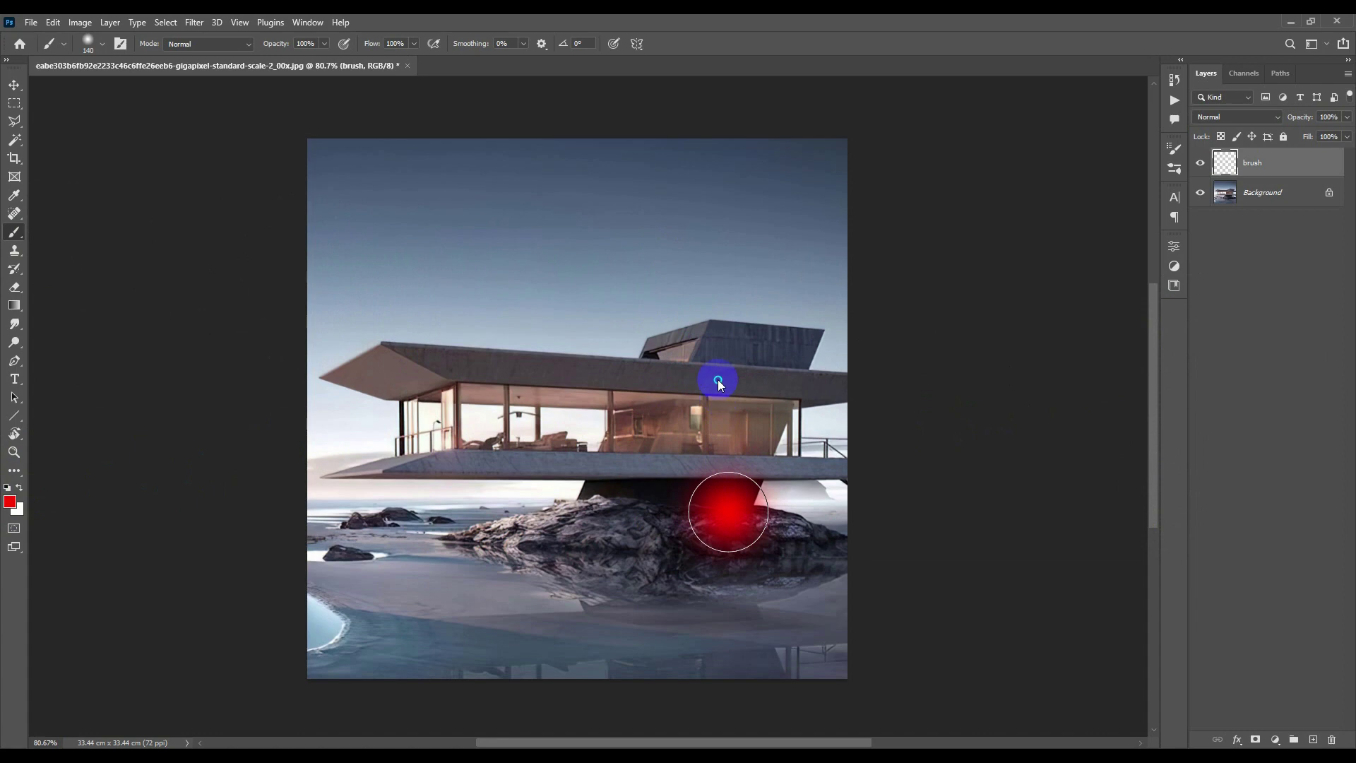
drag(717, 380, 719, 377)
right_click(716, 412)
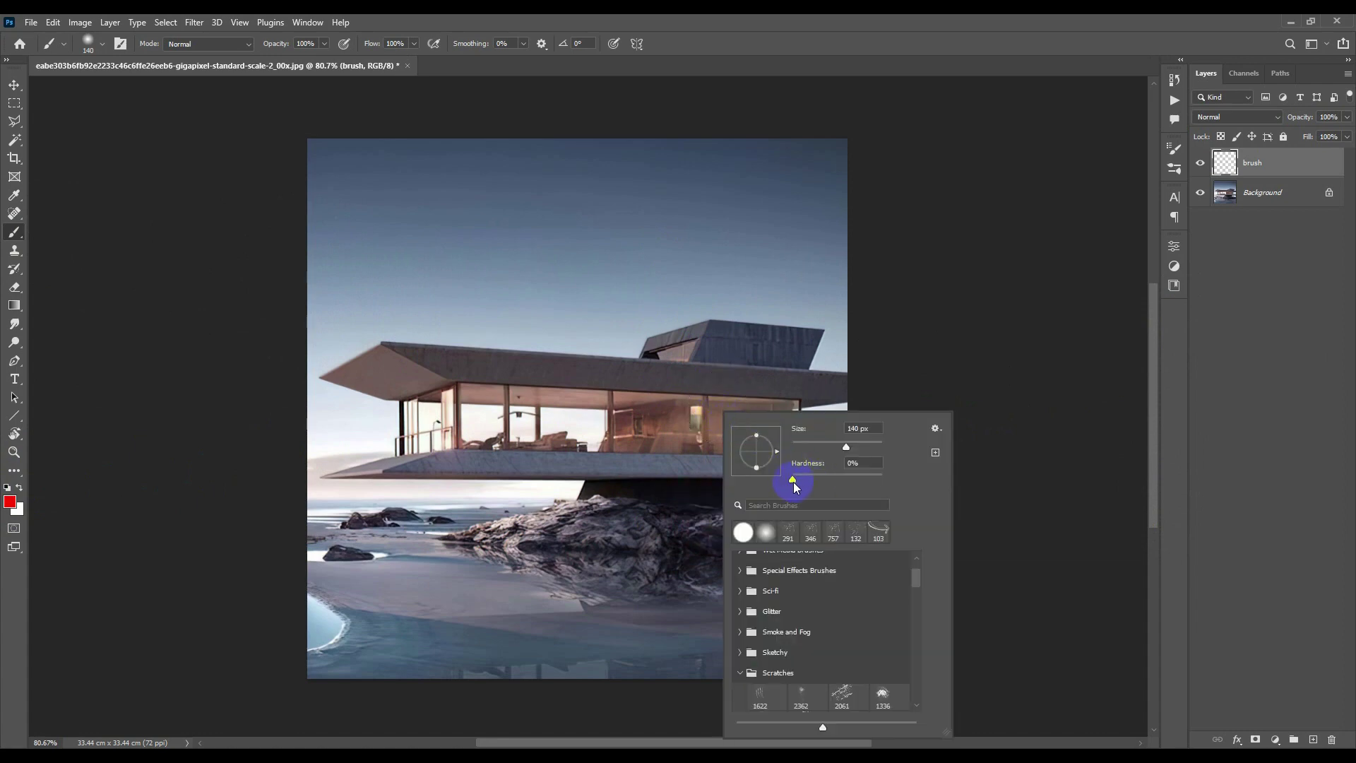
Step: Paint red strokes over the house, rocks and water on the brush layer, undoing and repainting the lower part as a thinner zigzag
mouse_move(832, 357)
mouse_down()
mouse_move(669, 362)
mouse_move(814, 357)
mouse_move(768, 346)
mouse_move(644, 369)
mouse_move(365, 366)
mouse_move(354, 395)
mouse_move(416, 370)
mouse_move(339, 370)
mouse_up()
mouse_move(333, 471)
mouse_down()
mouse_move(864, 479)
mouse_move(839, 533)
mouse_move(749, 532)
mouse_move(680, 608)
mouse_move(543, 662)
mouse_move(577, 725)
mouse_move(611, 709)
mouse_up()
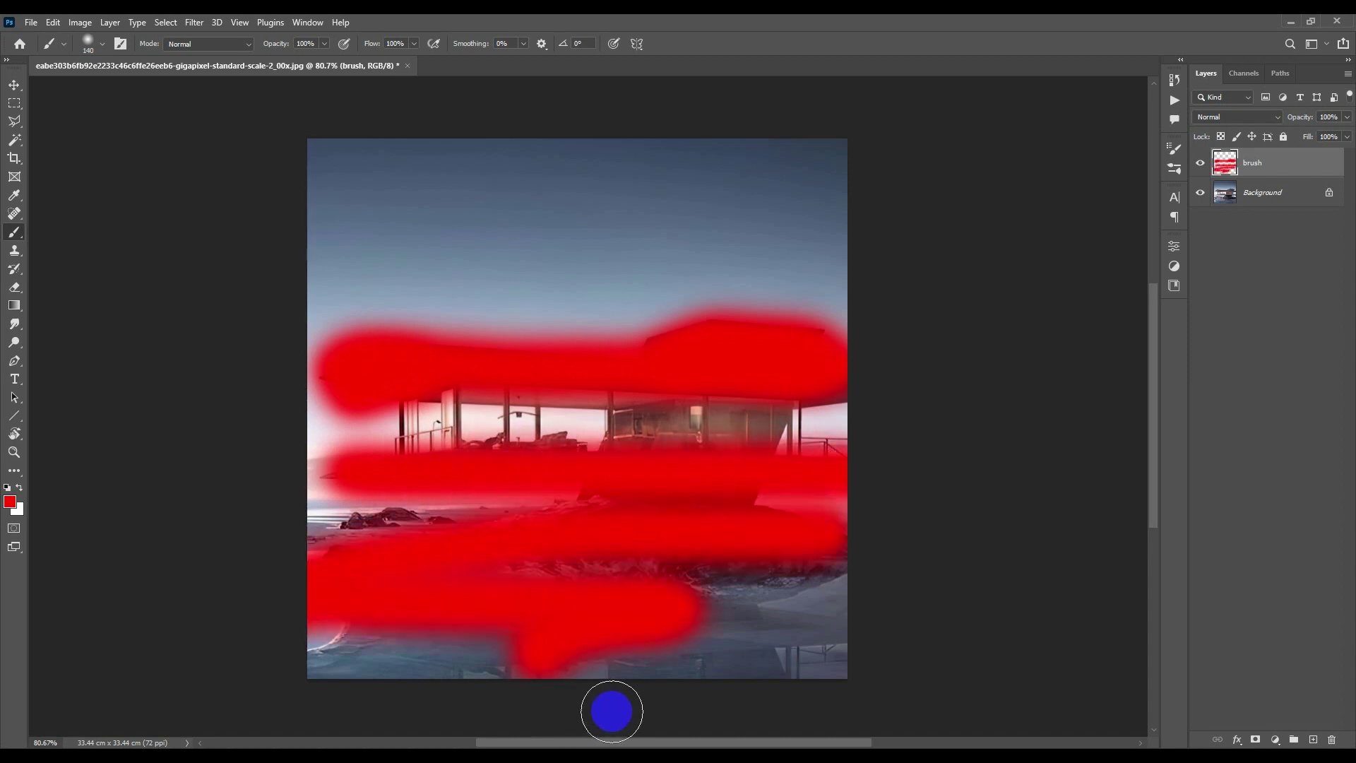
key(ctrl+z)
mouse_move(816, 549)
mouse_down()
mouse_move(527, 531)
mouse_move(545, 573)
mouse_move(323, 618)
mouse_move(582, 675)
mouse_move(548, 688)
mouse_up()
key(v)
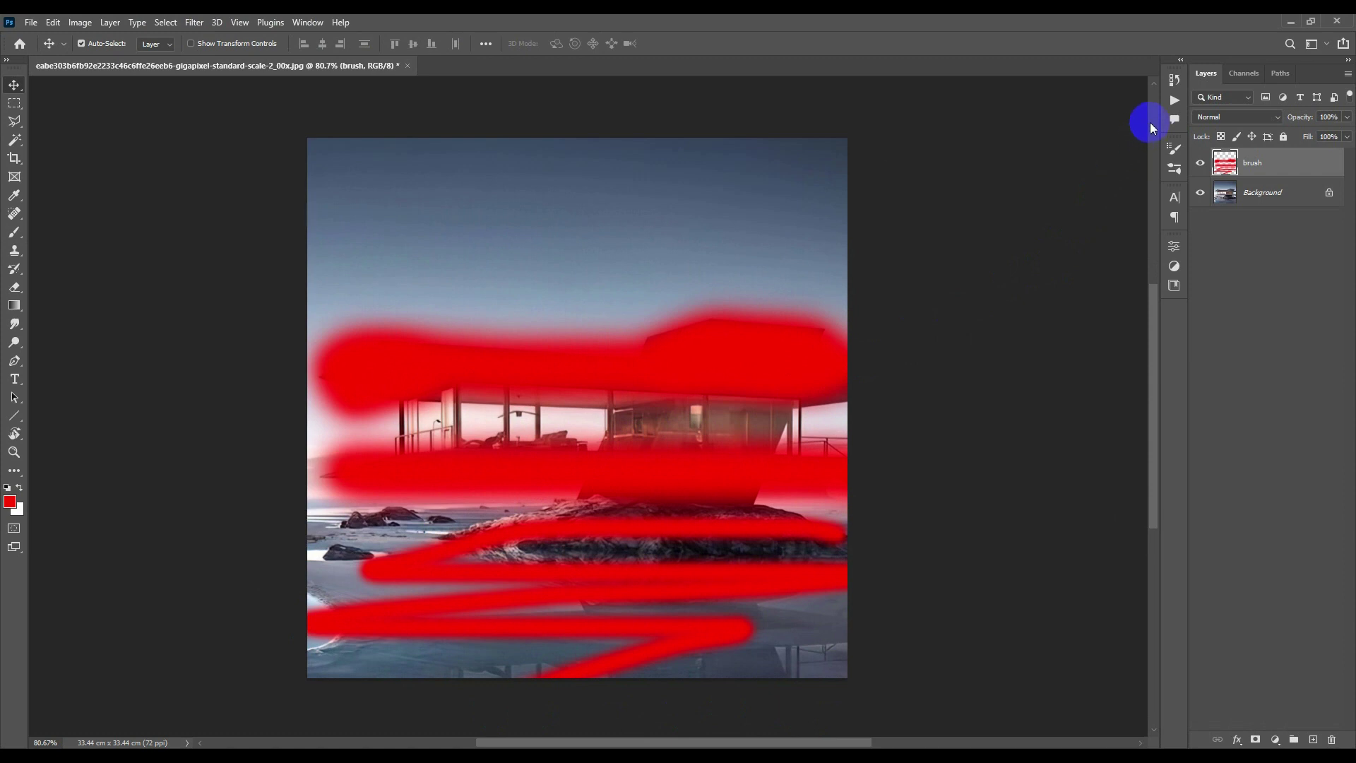
Step: Play the Architecture Sketch Art action on the image
click(1175, 100)
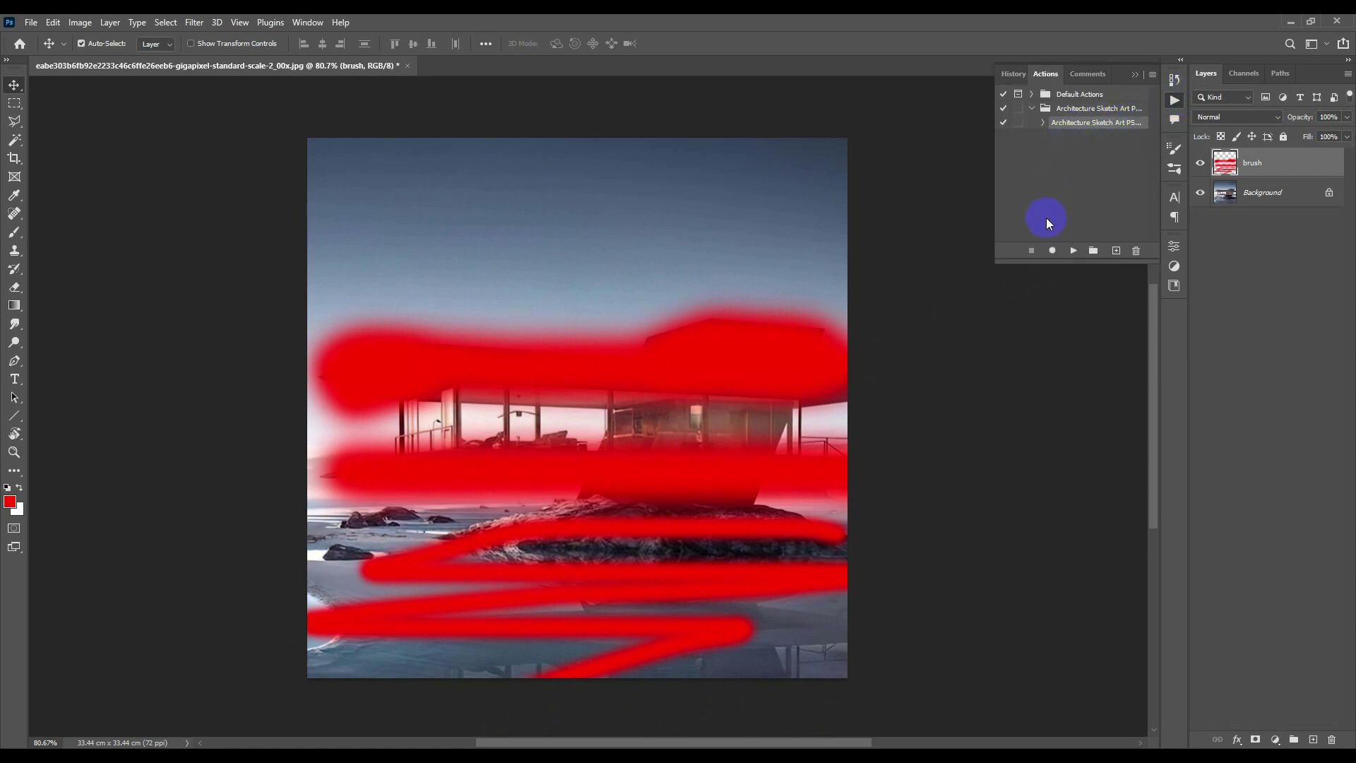
click(1072, 251)
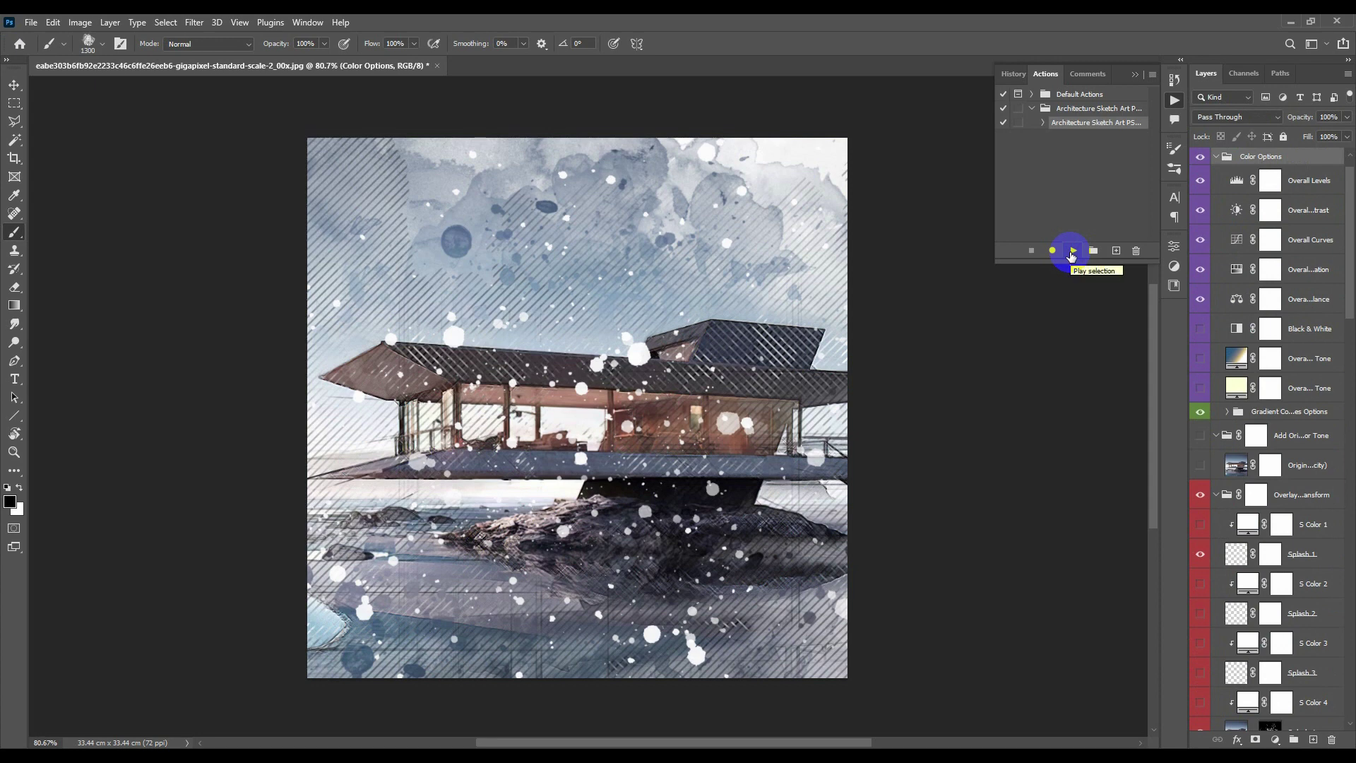
click(1136, 74)
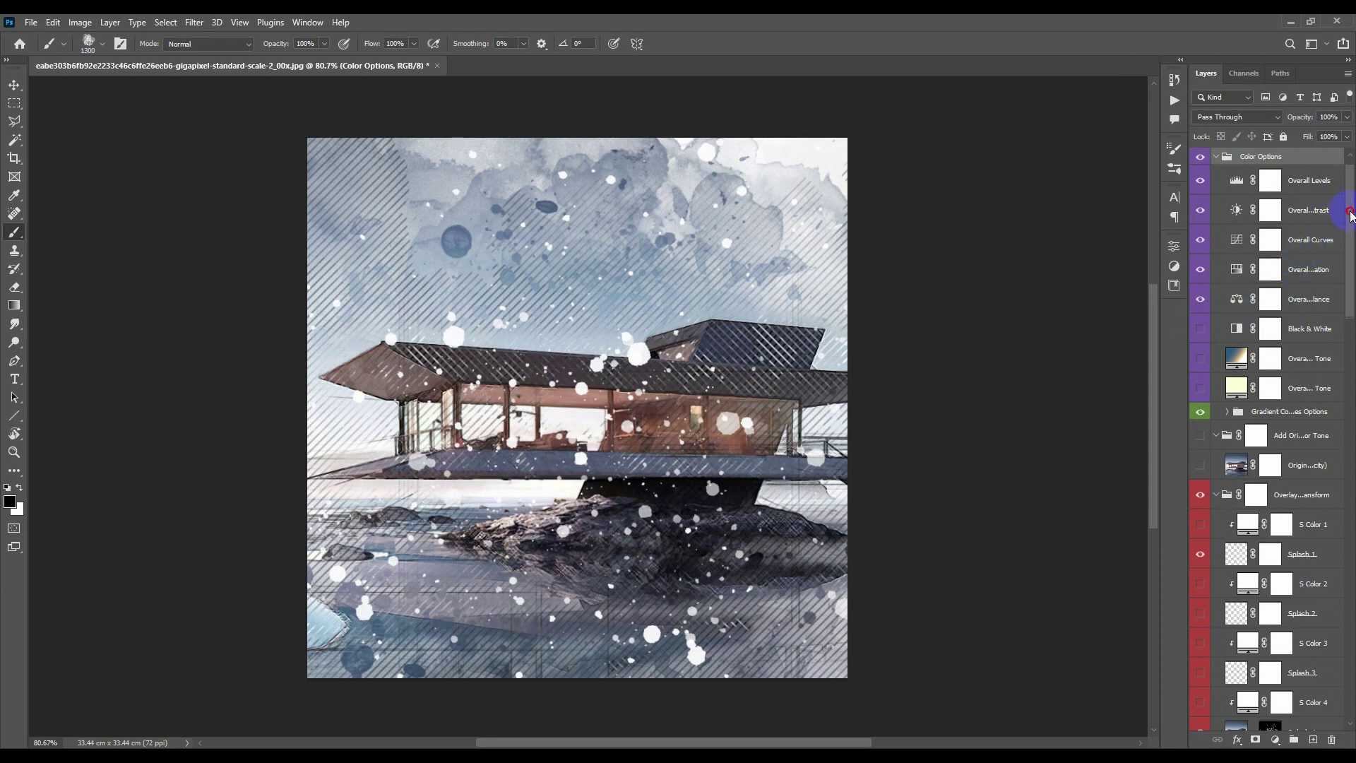
Step: Group all generated layers from Color Options down to Background Color and name the group Sketch
drag(1350, 214, 1340, 171)
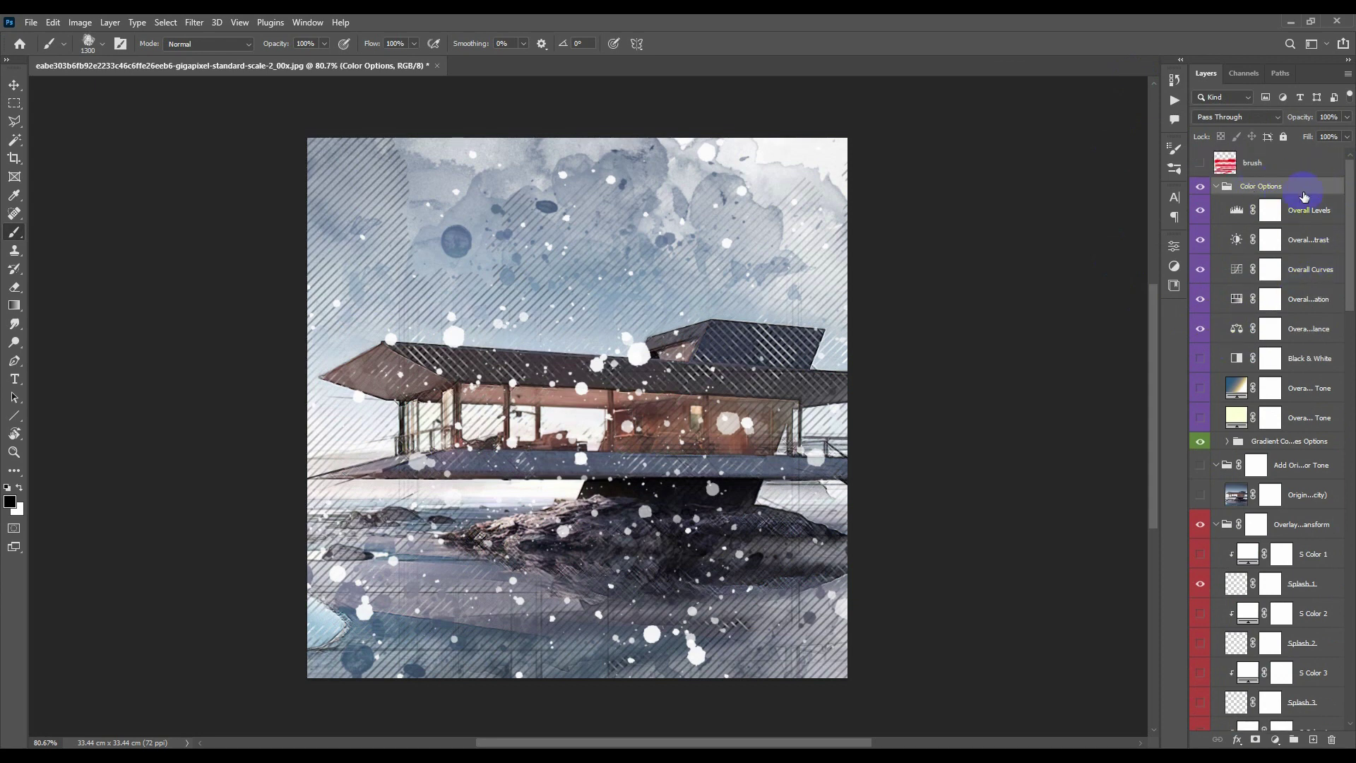
drag(1350, 187, 1331, 596)
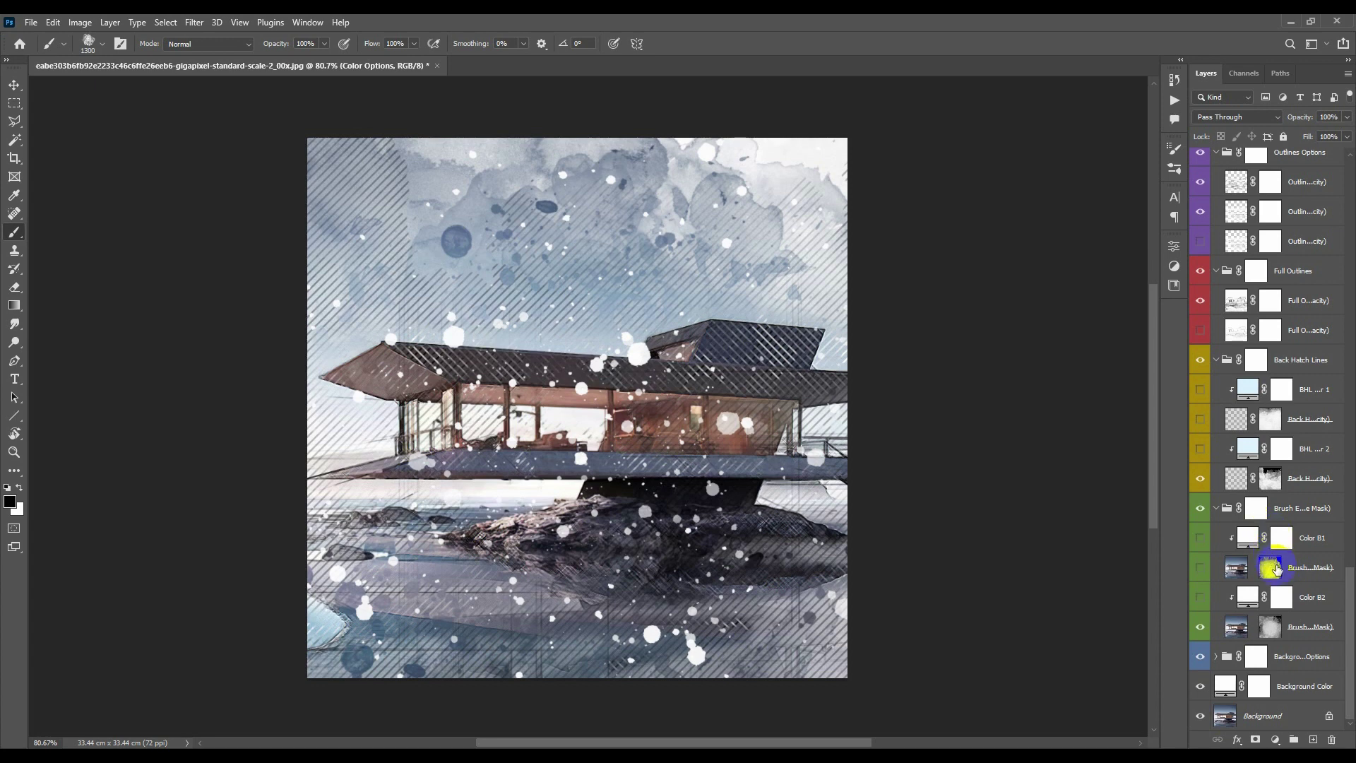
click(1280, 687)
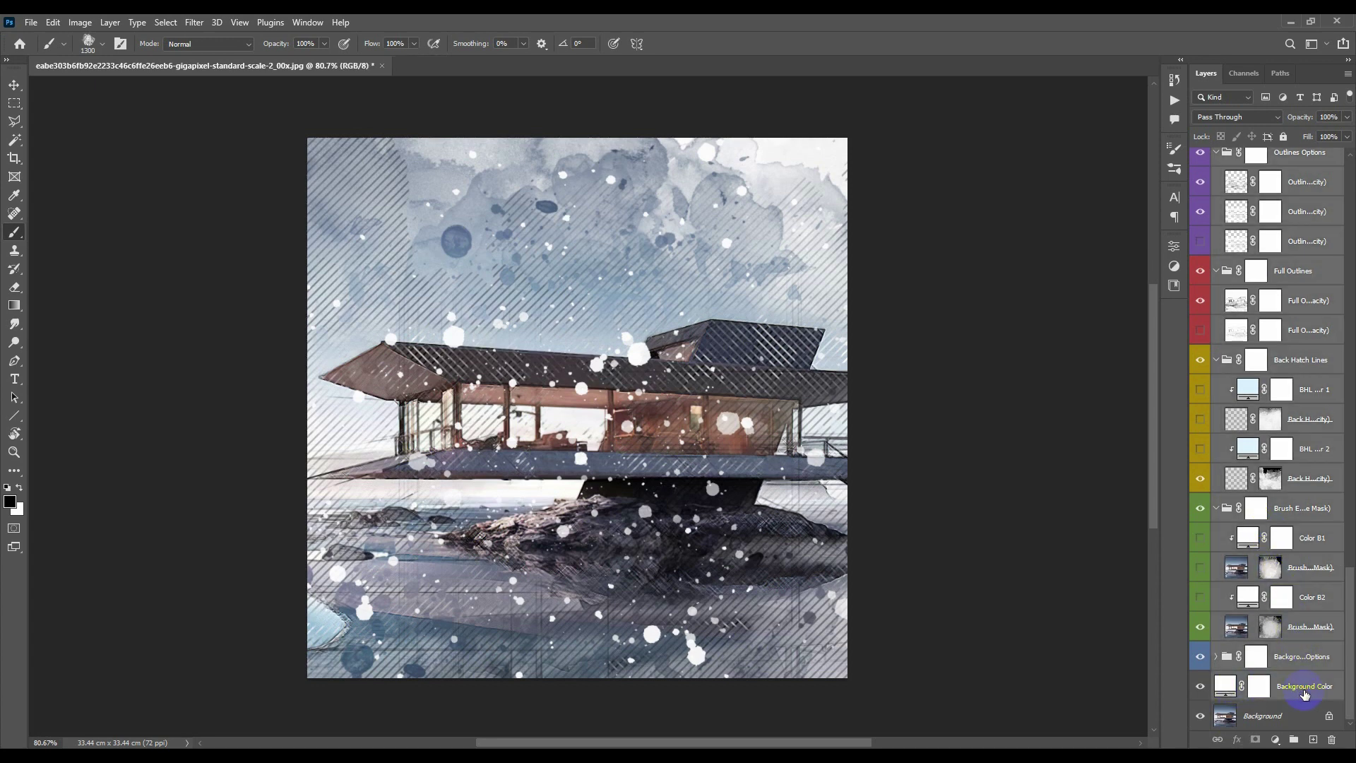
click(1300, 488)
drag(1300, 490, 1295, 740)
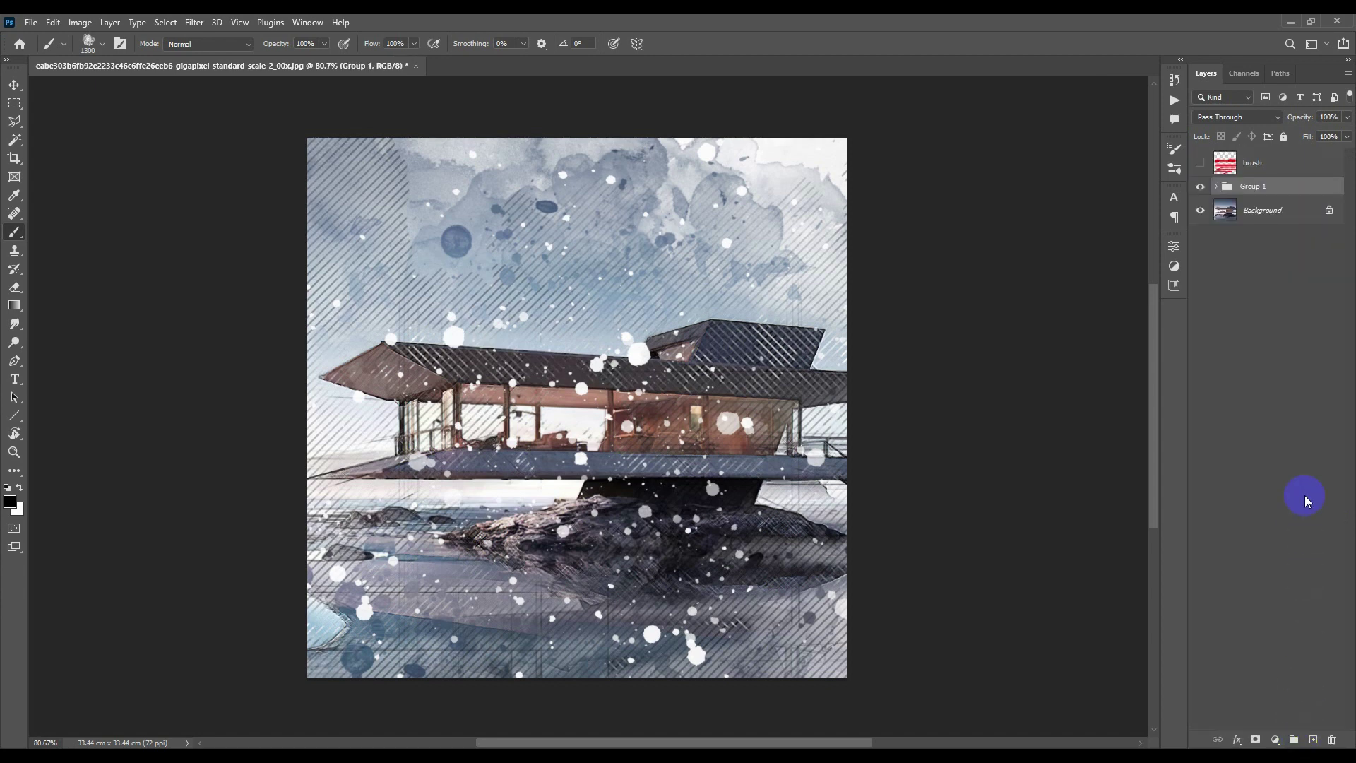
double_click(1259, 189)
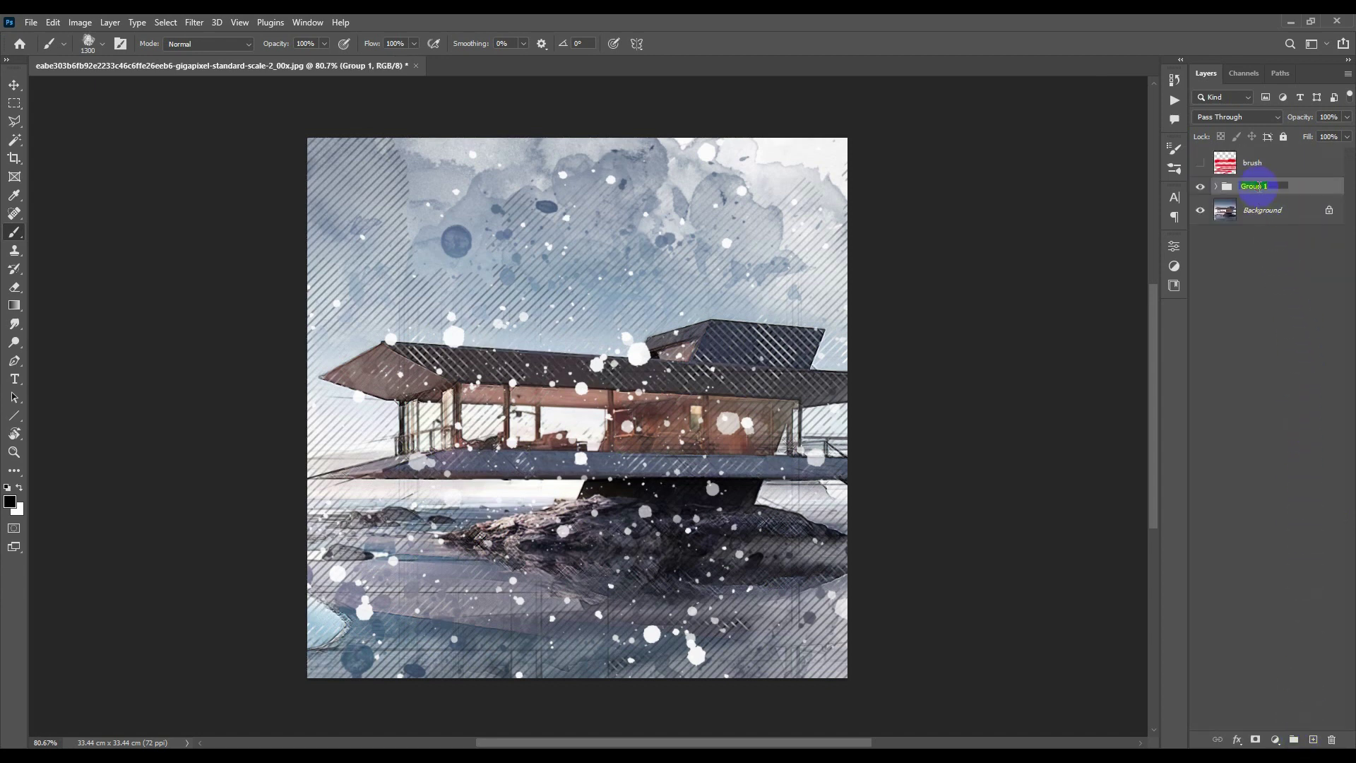
key(Return)
Step: Clip a Hue/Saturation adjustment to the Sketch group with saturation -100 and lightness +10
click(1275, 739)
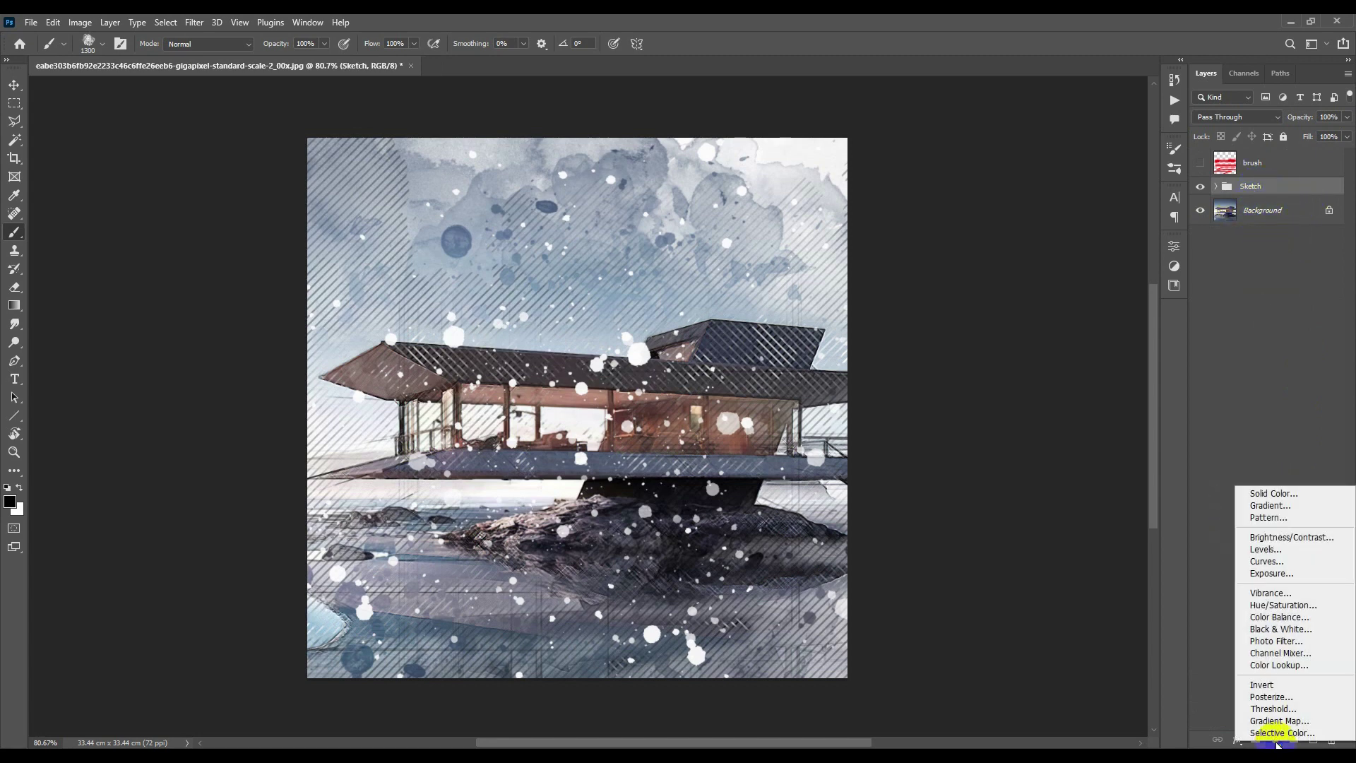
click(1285, 606)
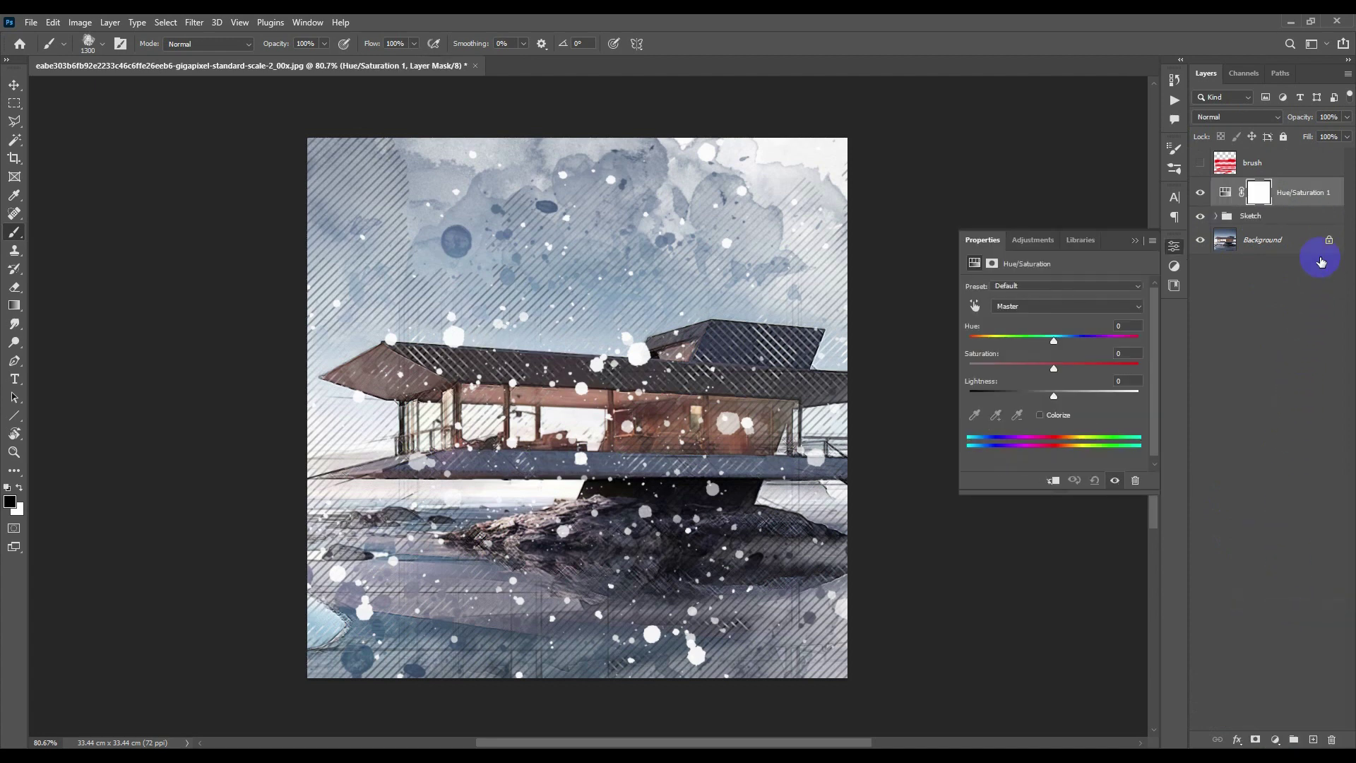
click(1258, 196)
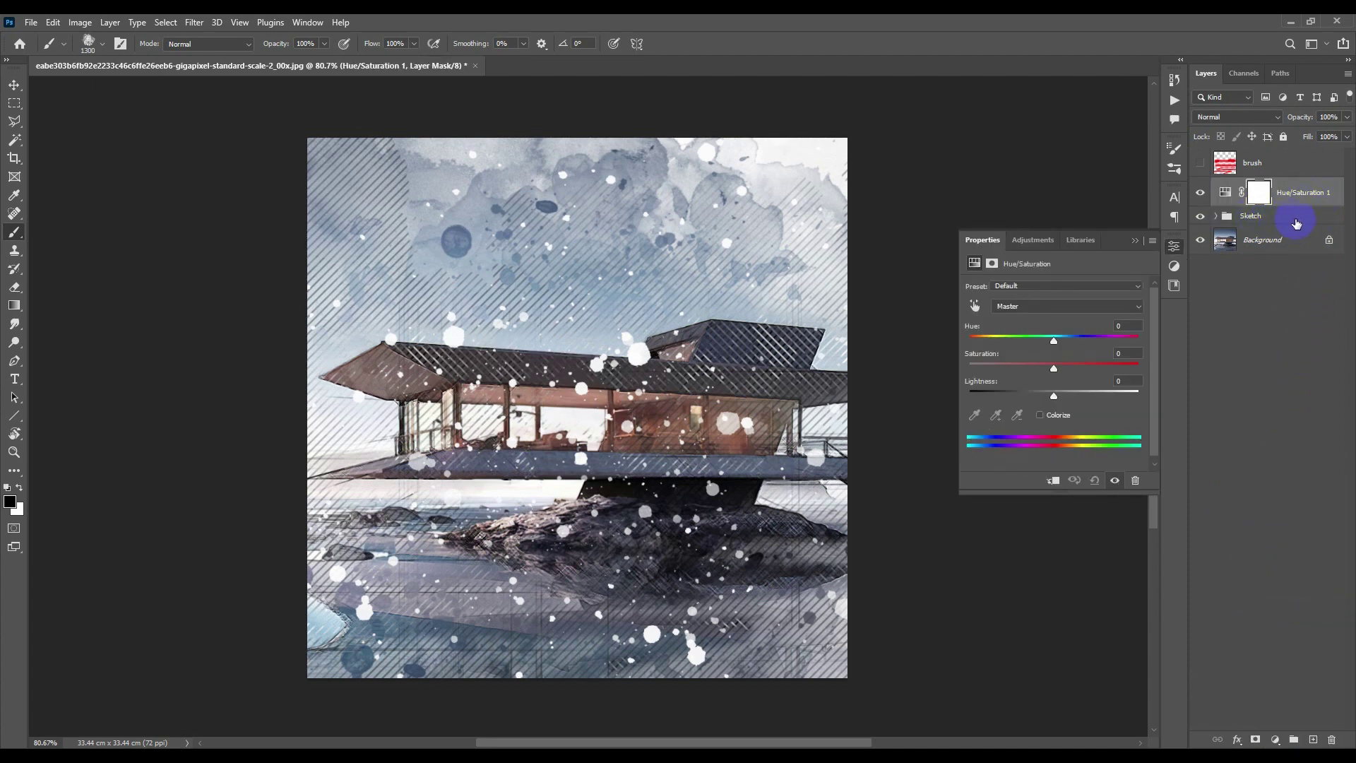
alt+click(1235, 205)
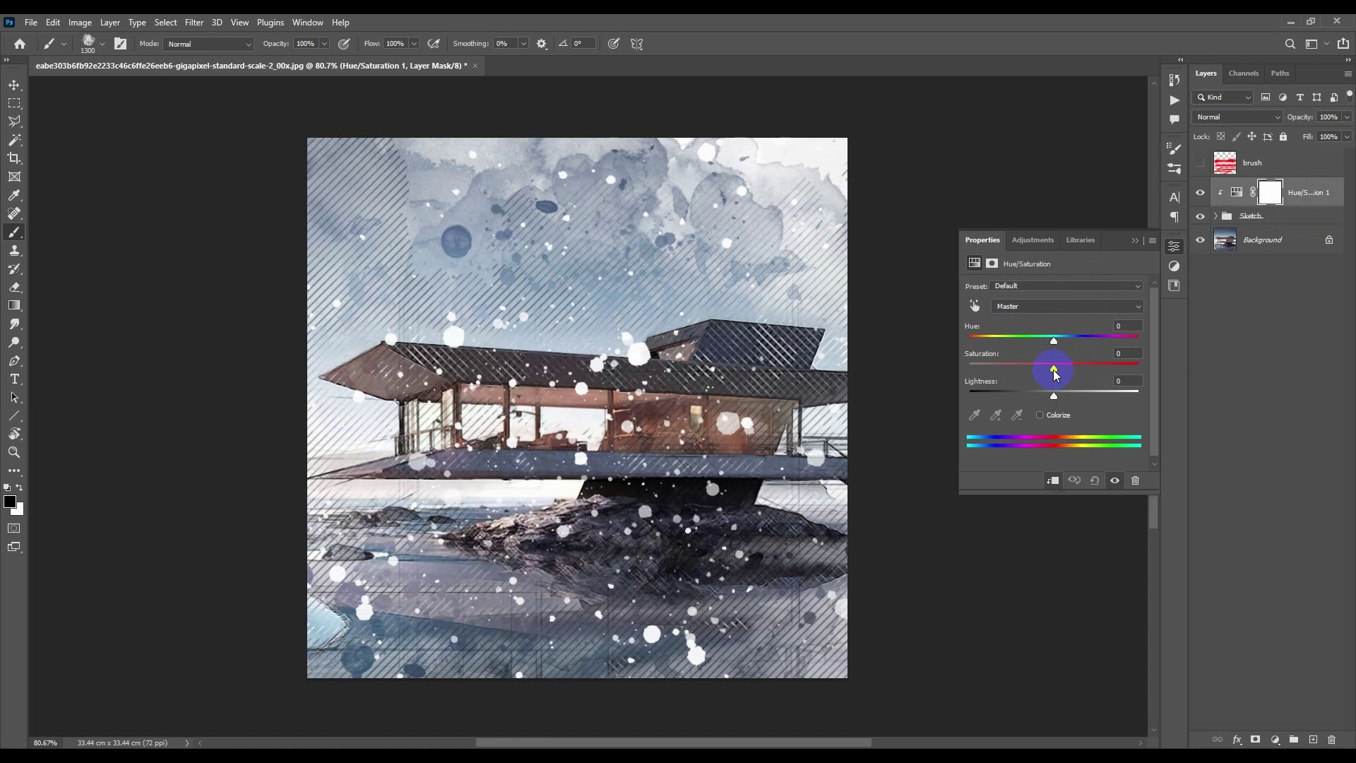
drag(1052, 372, 942, 367)
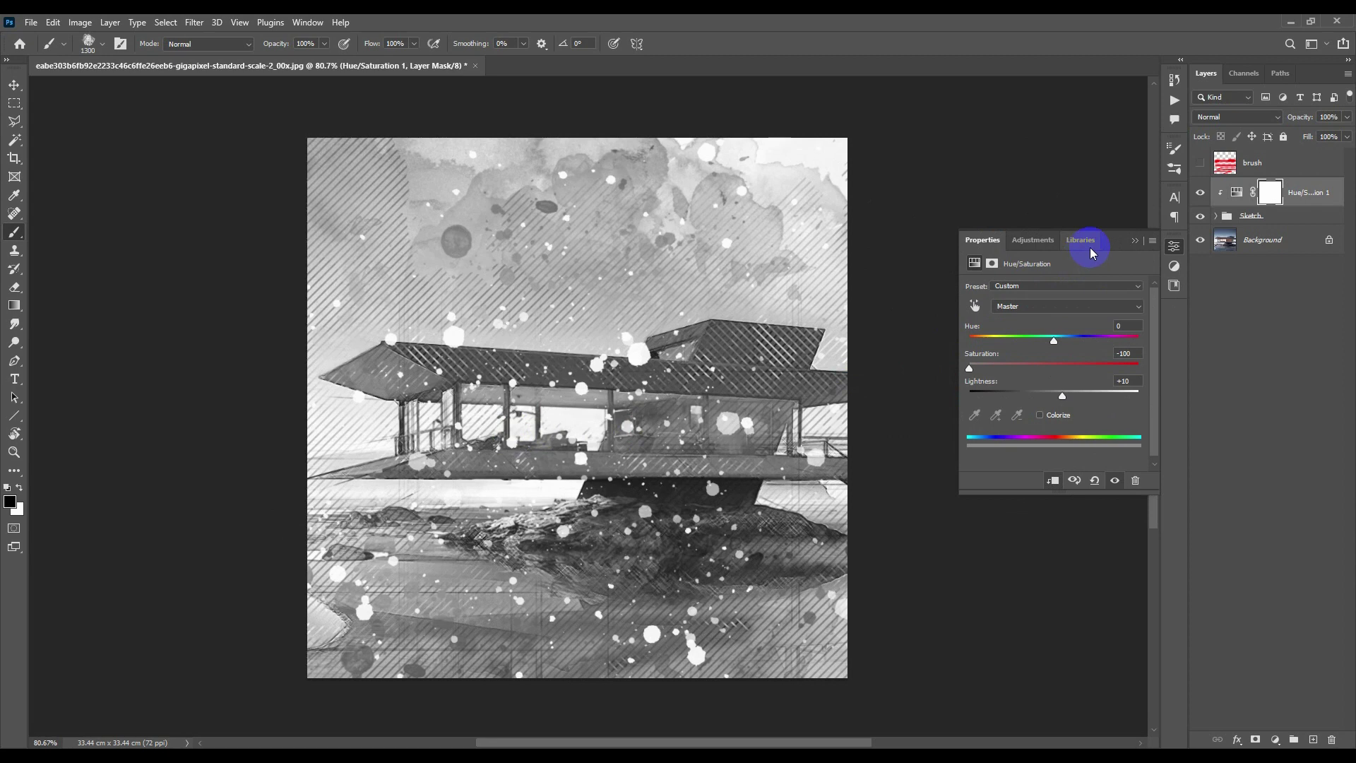
click(1135, 243)
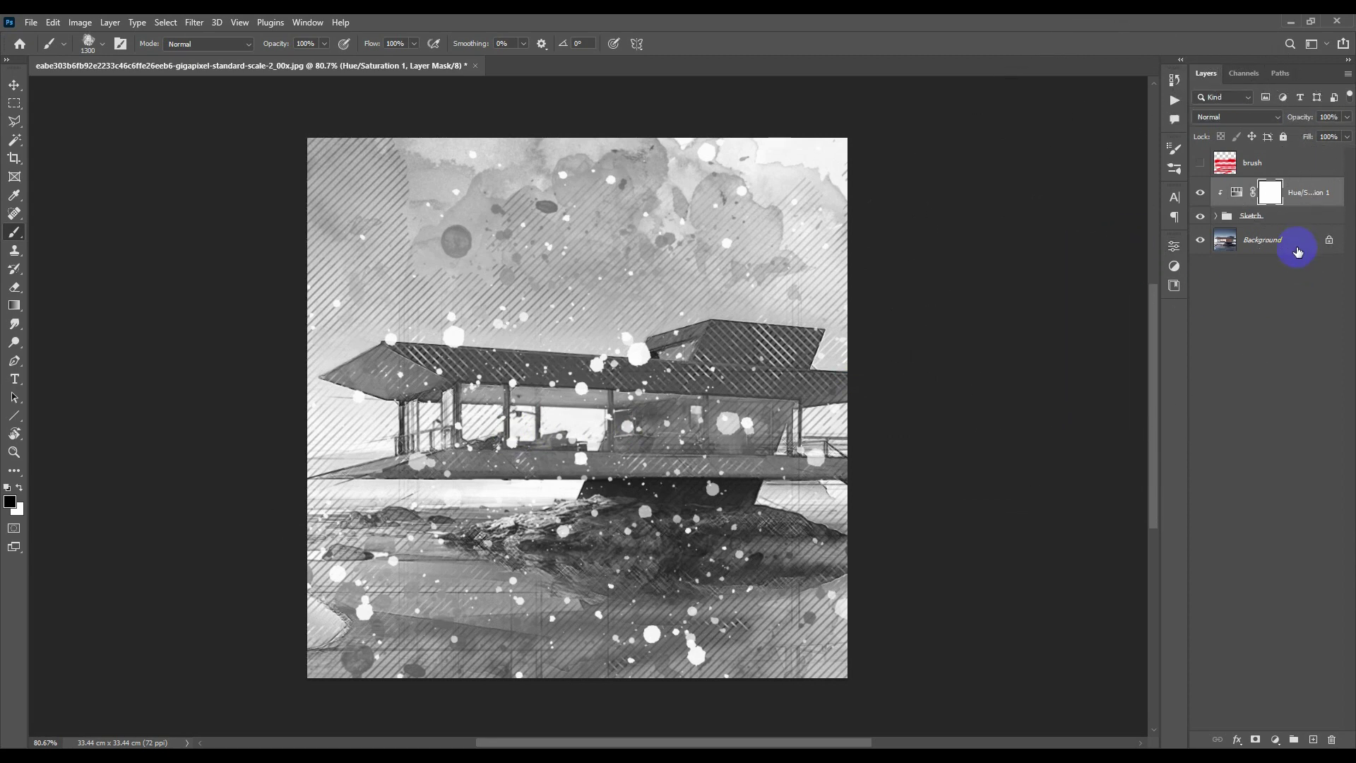
Step: Add an empty layer above the Hue/Saturation adjustment, merge both with the Sketch group, and compare the result with the original image
click(1310, 218)
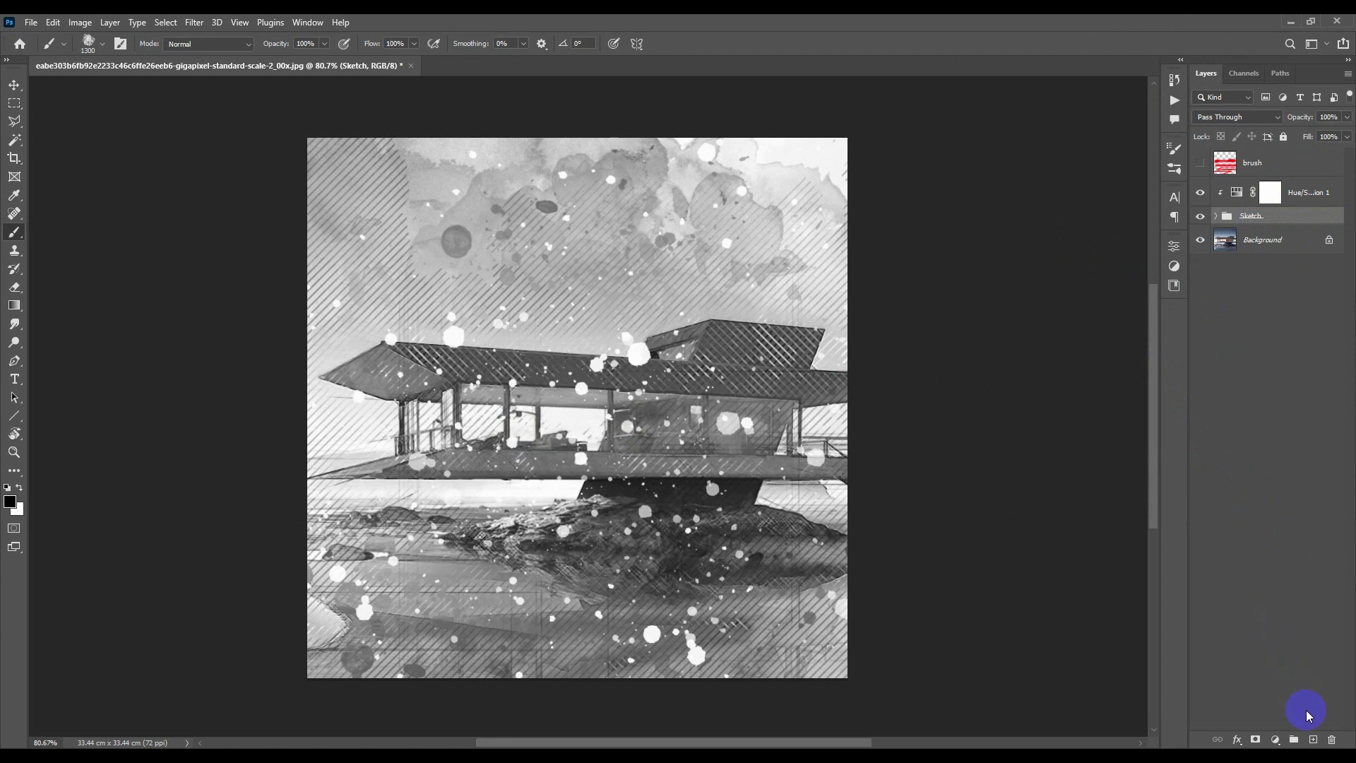
click(1333, 205)
click(1313, 739)
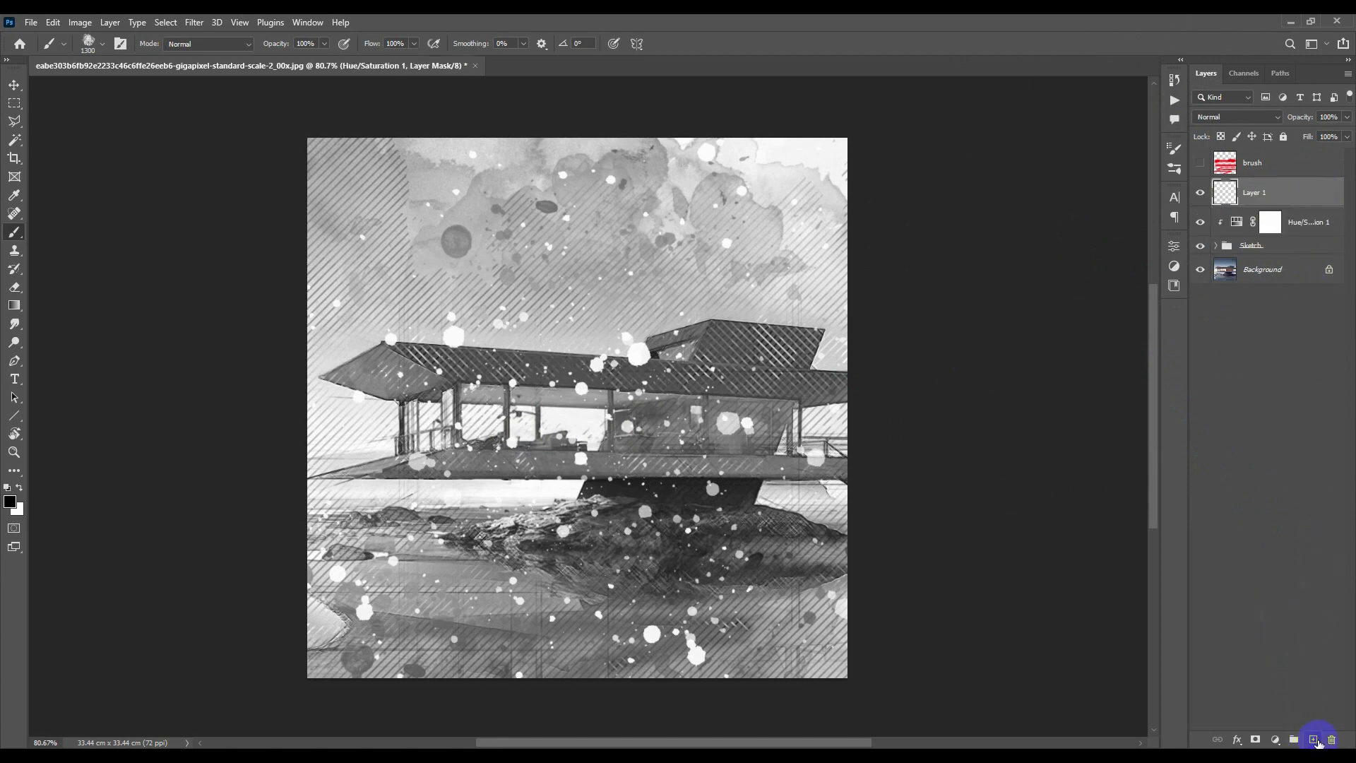
ctrl+click(1318, 224)
ctrl+click(1314, 246)
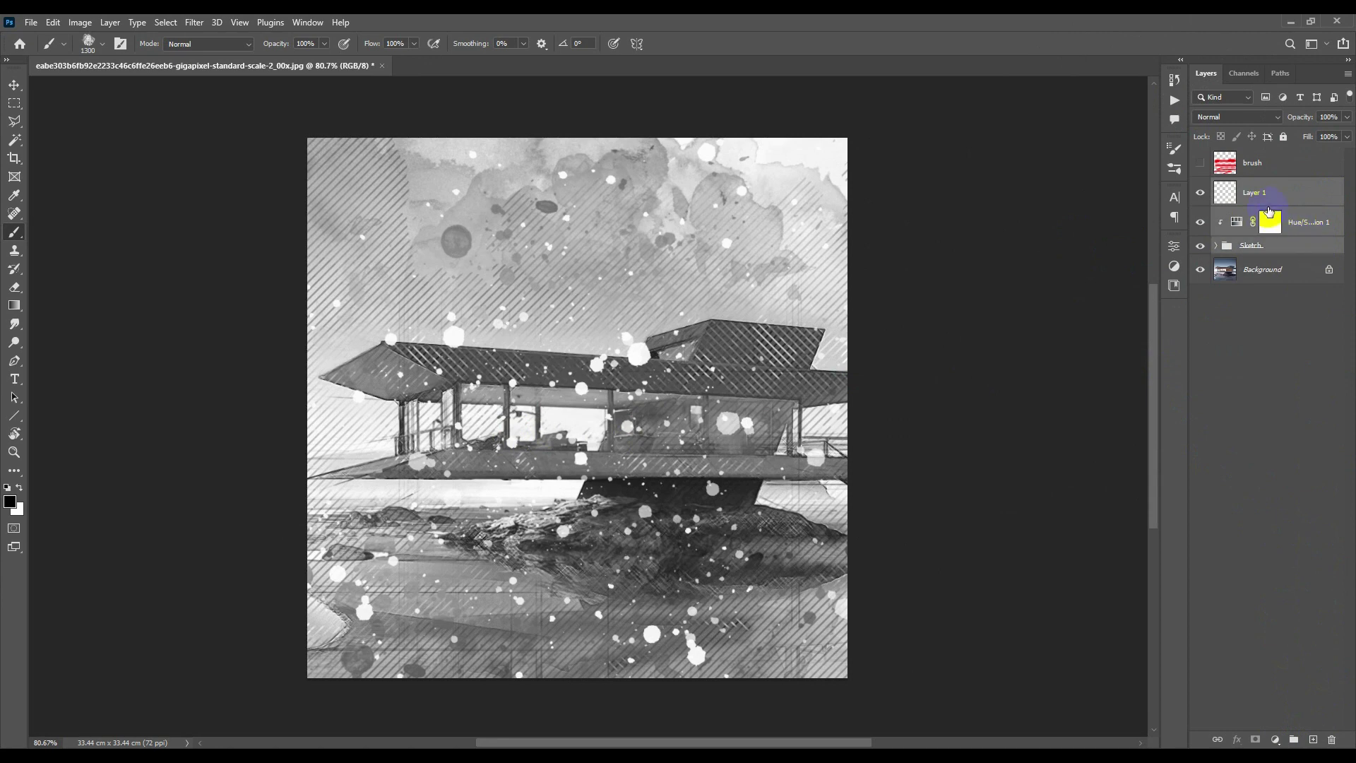
key(ctrl+e)
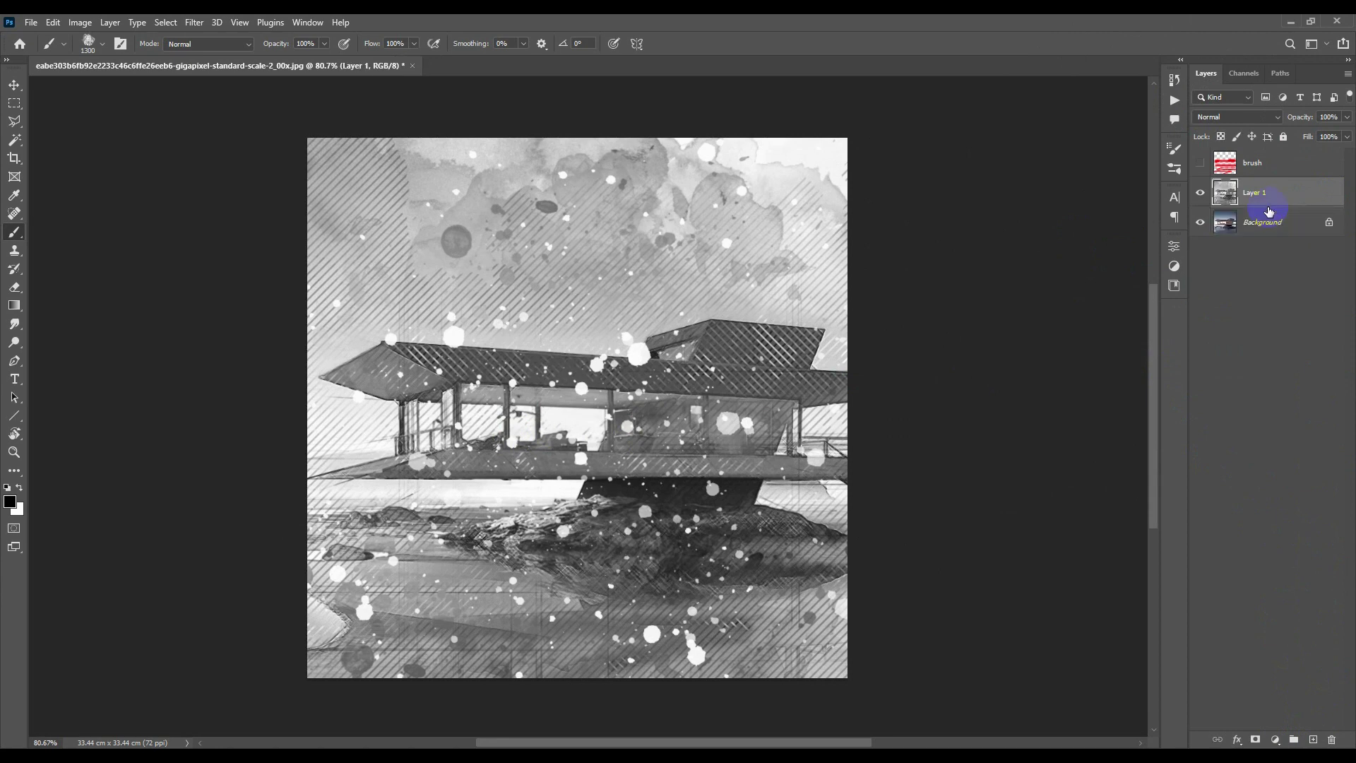
click(1200, 193)
click(1201, 193)
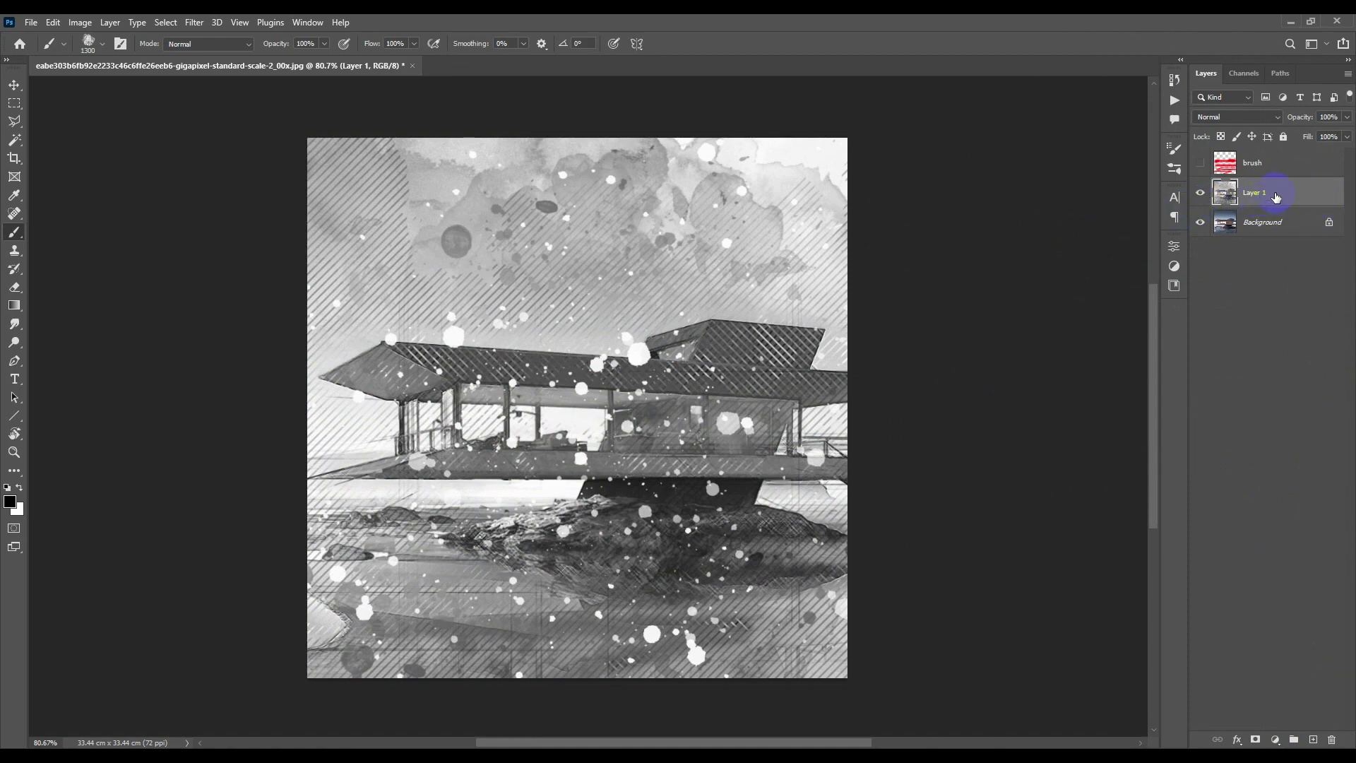
Step: Apply the Camera Raw Filter to the merged sketch layer with exposure +0.45, shadows -30, whites +23, texture +13 and clarity +55
click(194, 23)
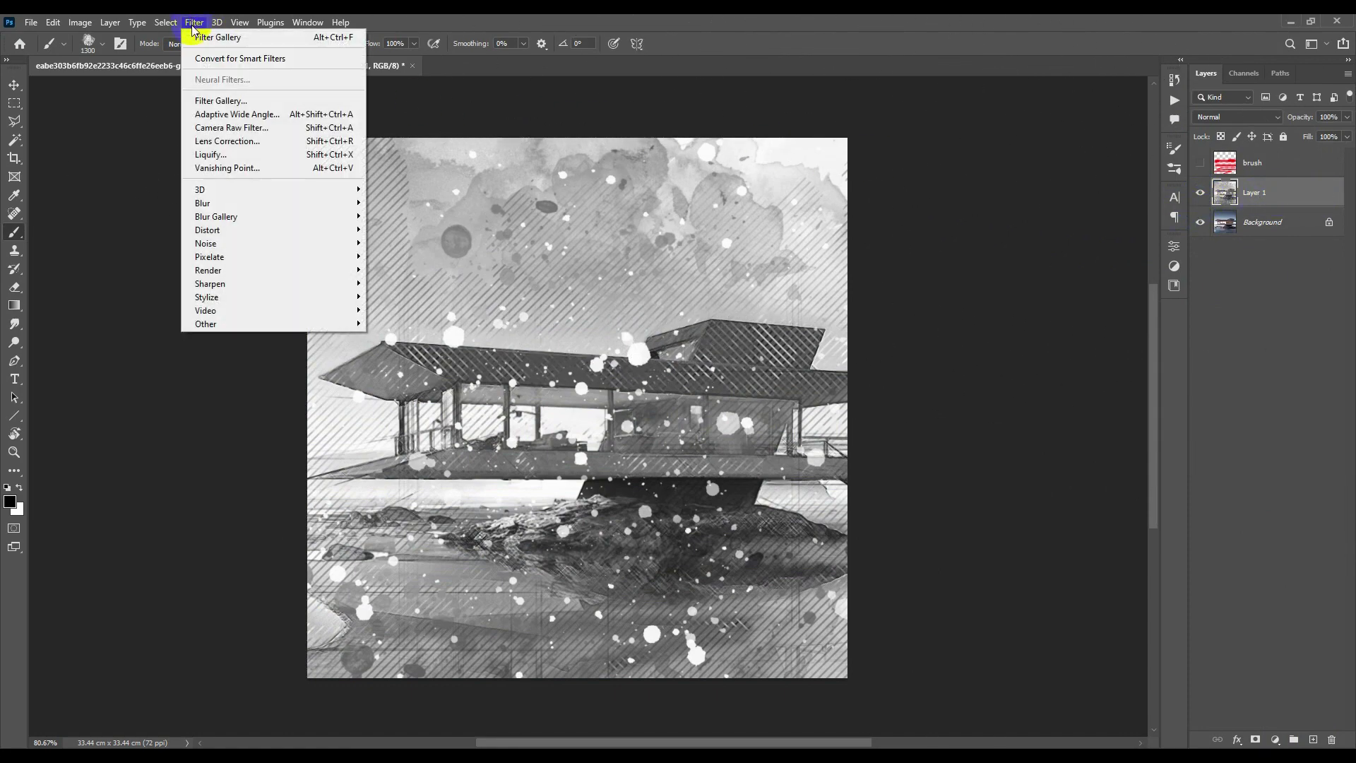
click(281, 129)
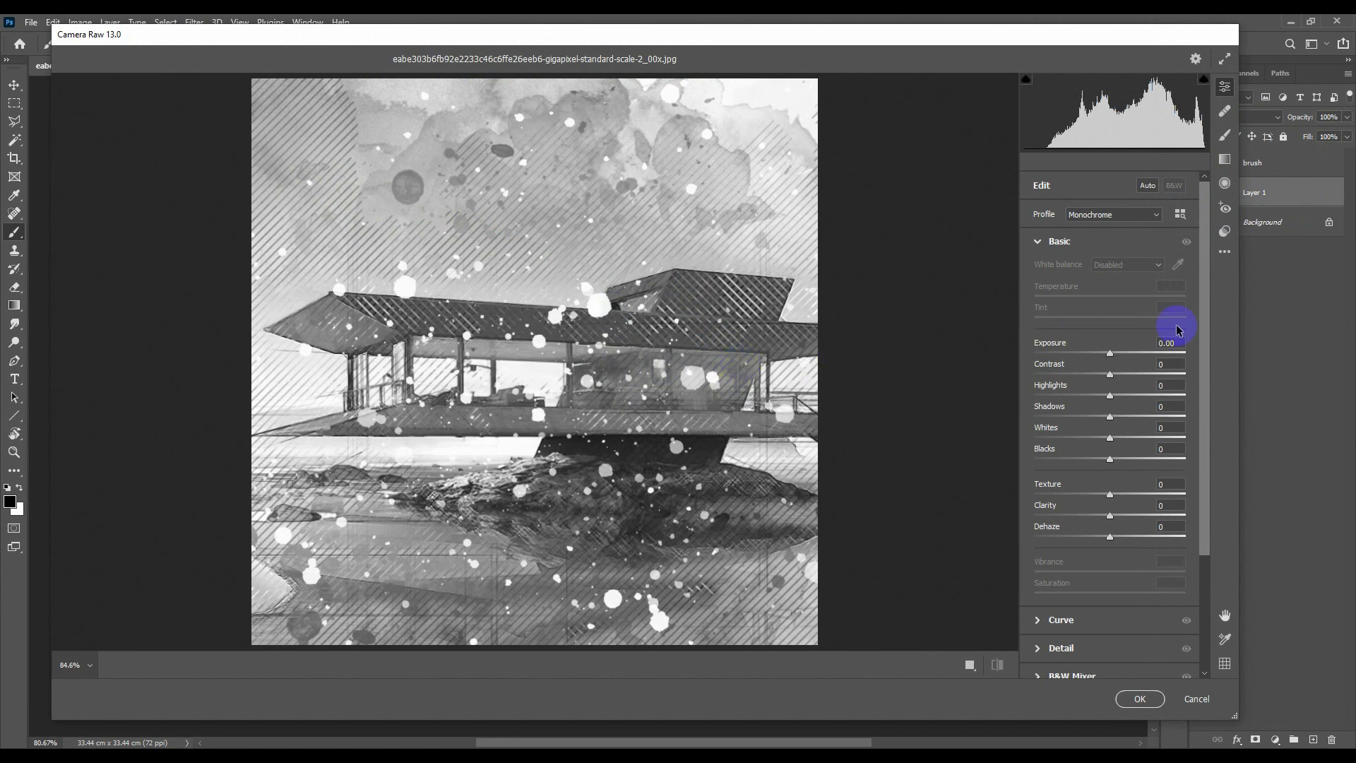
drag(1199, 290, 1208, 311)
drag(1109, 332, 1116, 332)
drag(1206, 302, 1204, 360)
drag(1112, 305, 1088, 304)
drag(1203, 302, 1168, 327)
drag(1109, 291, 1127, 291)
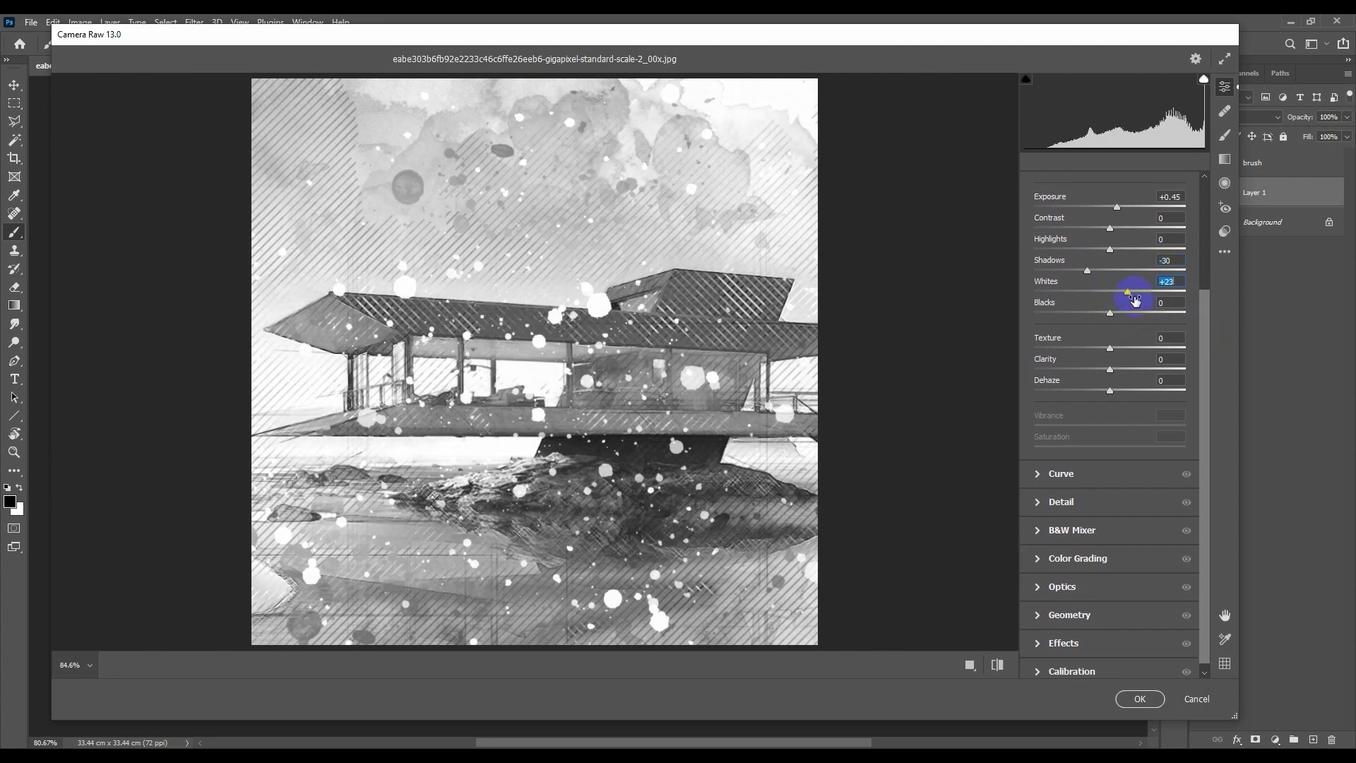
scroll(1205, 303, down, 1)
drag(1111, 341, 1151, 361)
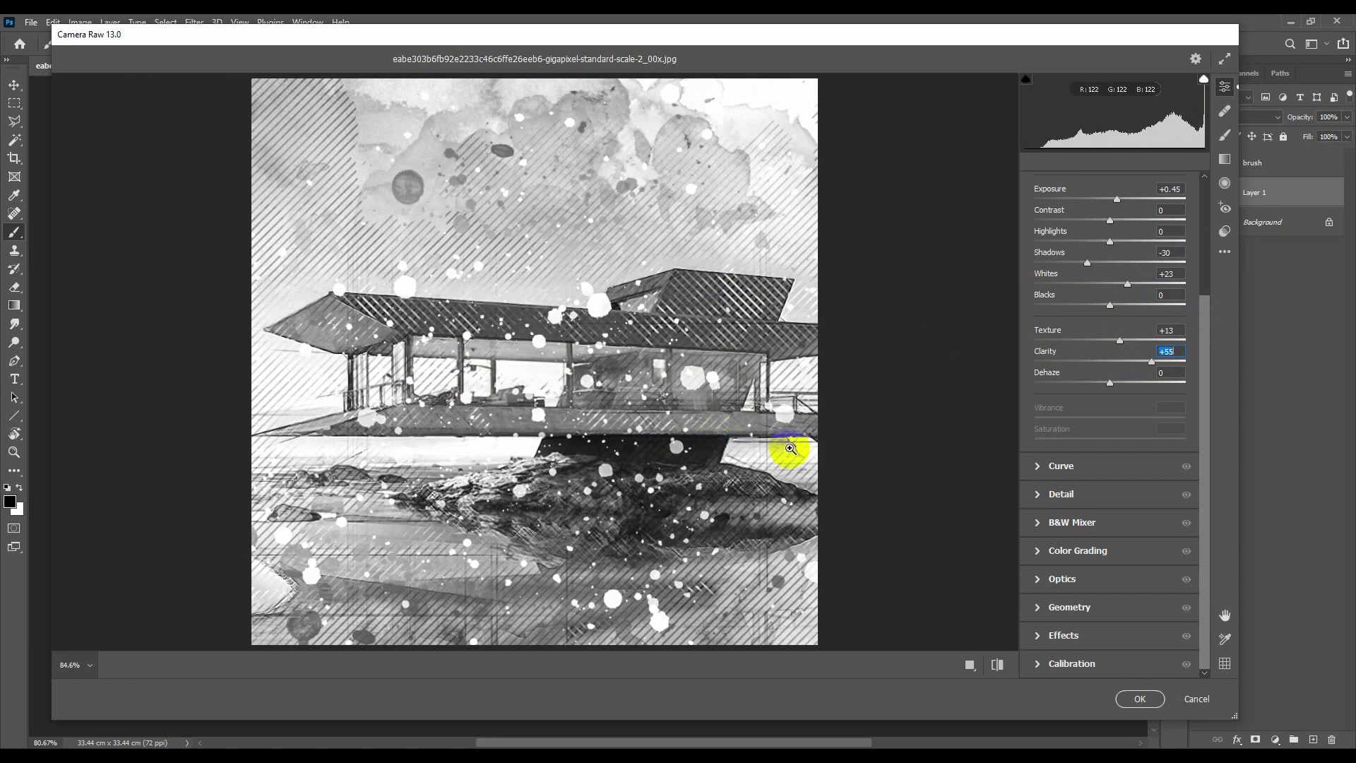
click(1140, 699)
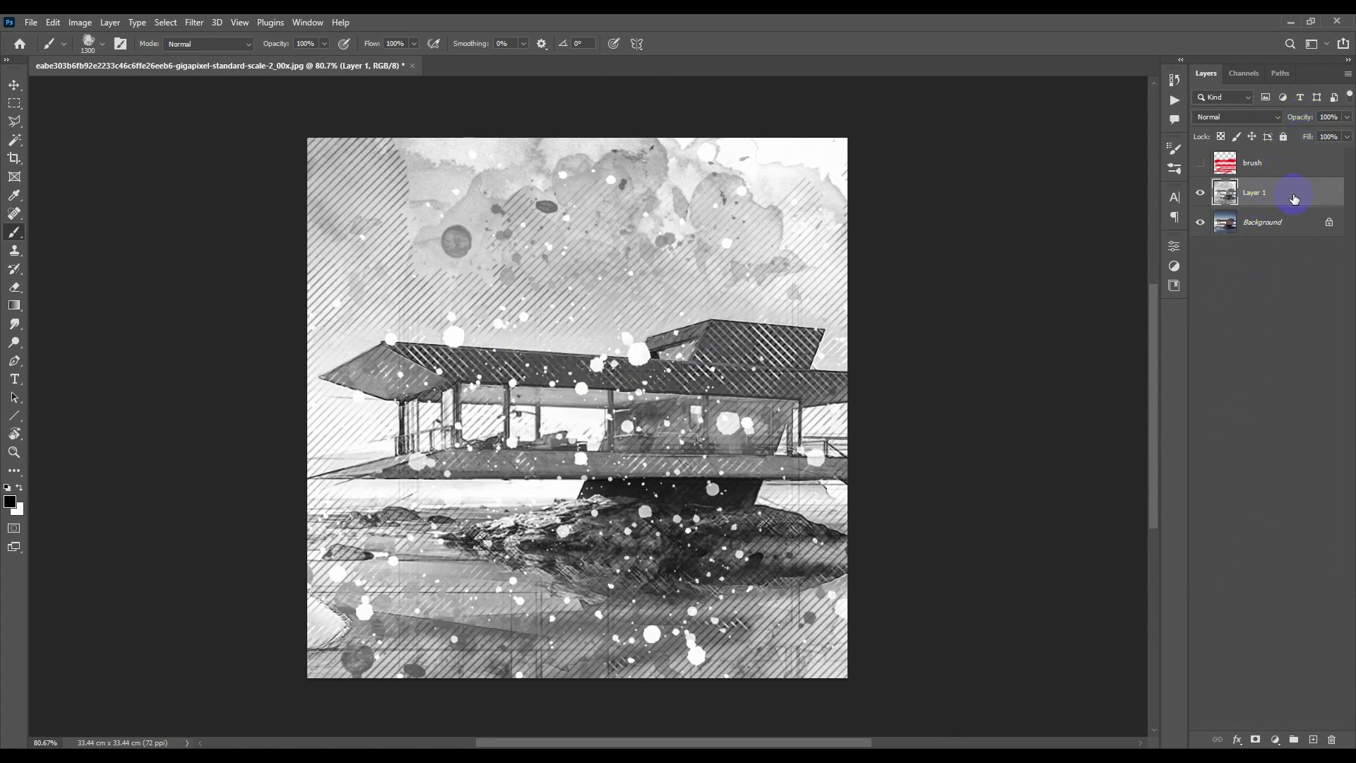
Step: Clip a Hue/Saturation adjustment with lightness +17 to the sketch layer and merge the two into one layer
click(1275, 737)
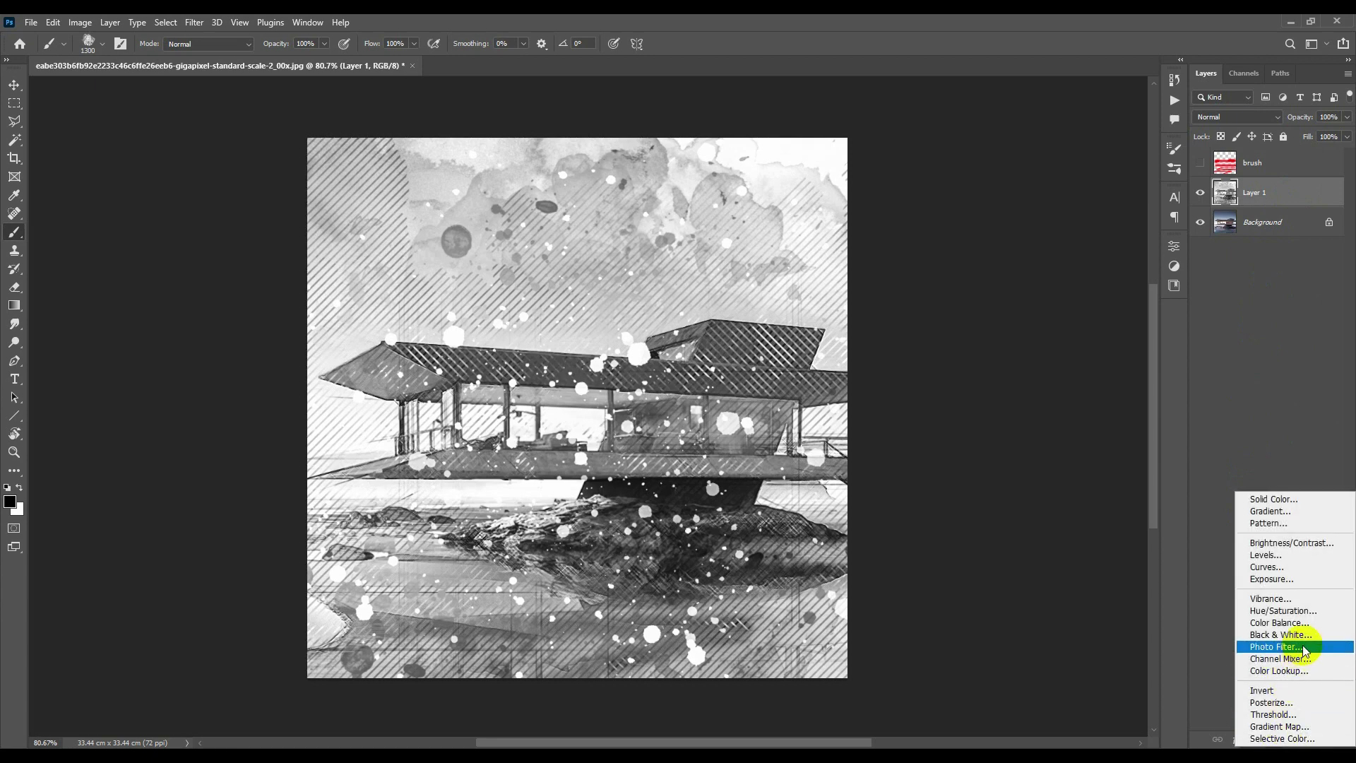
click(1300, 611)
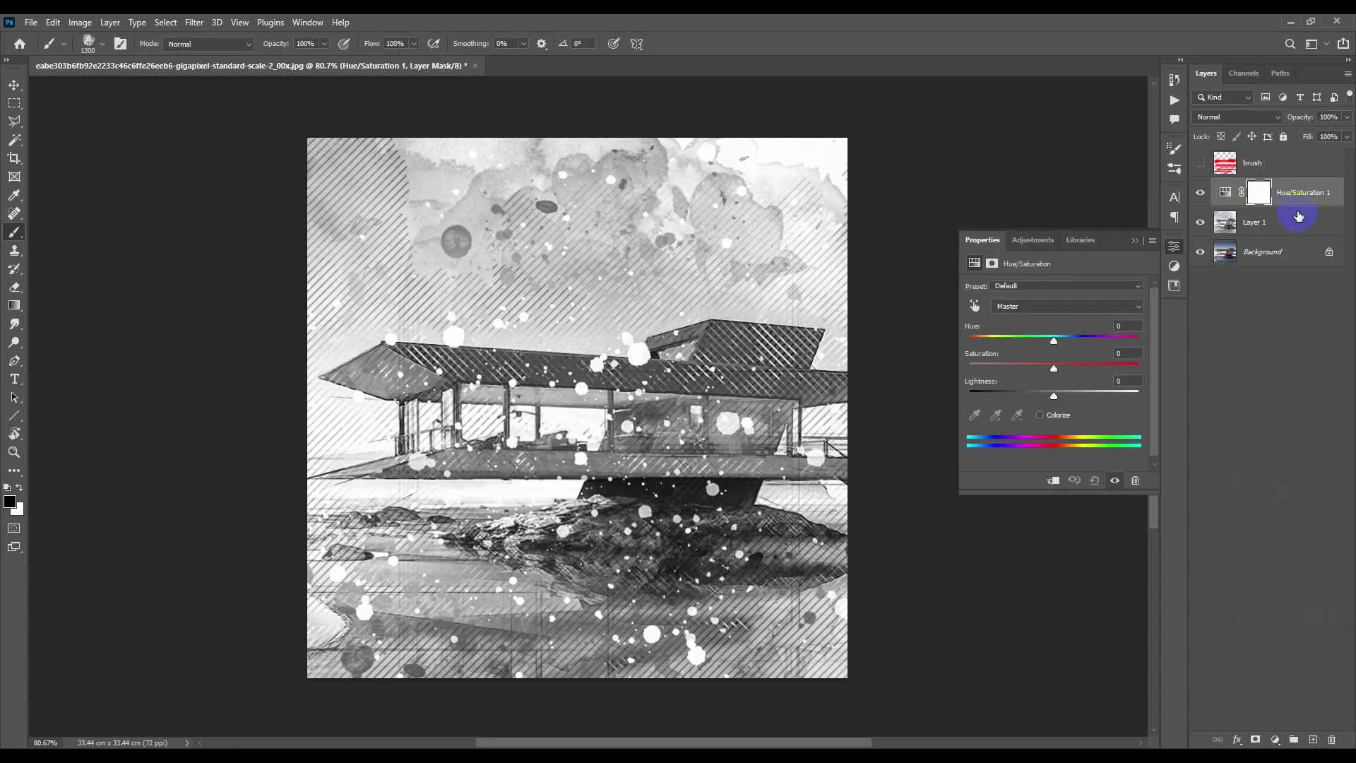
alt+click(1306, 203)
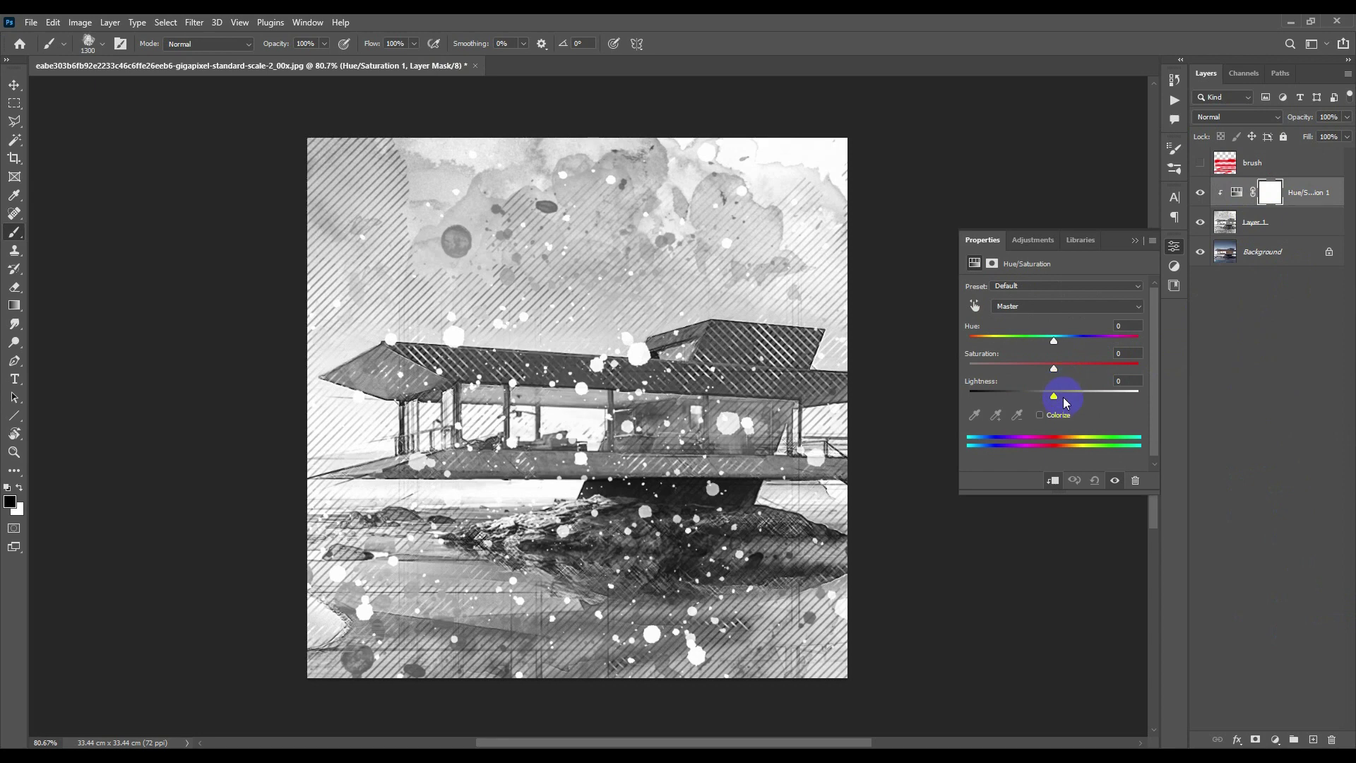
drag(1052, 403, 1067, 400)
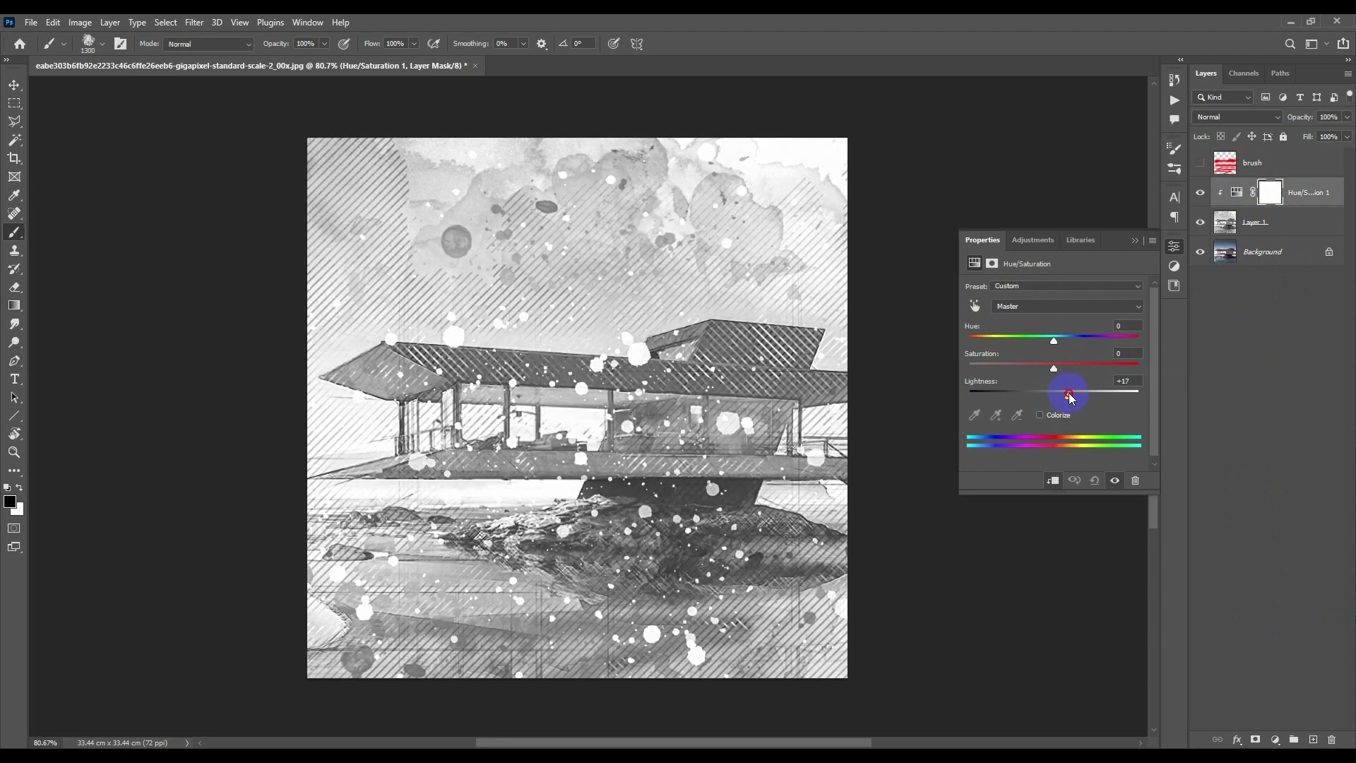
click(1136, 240)
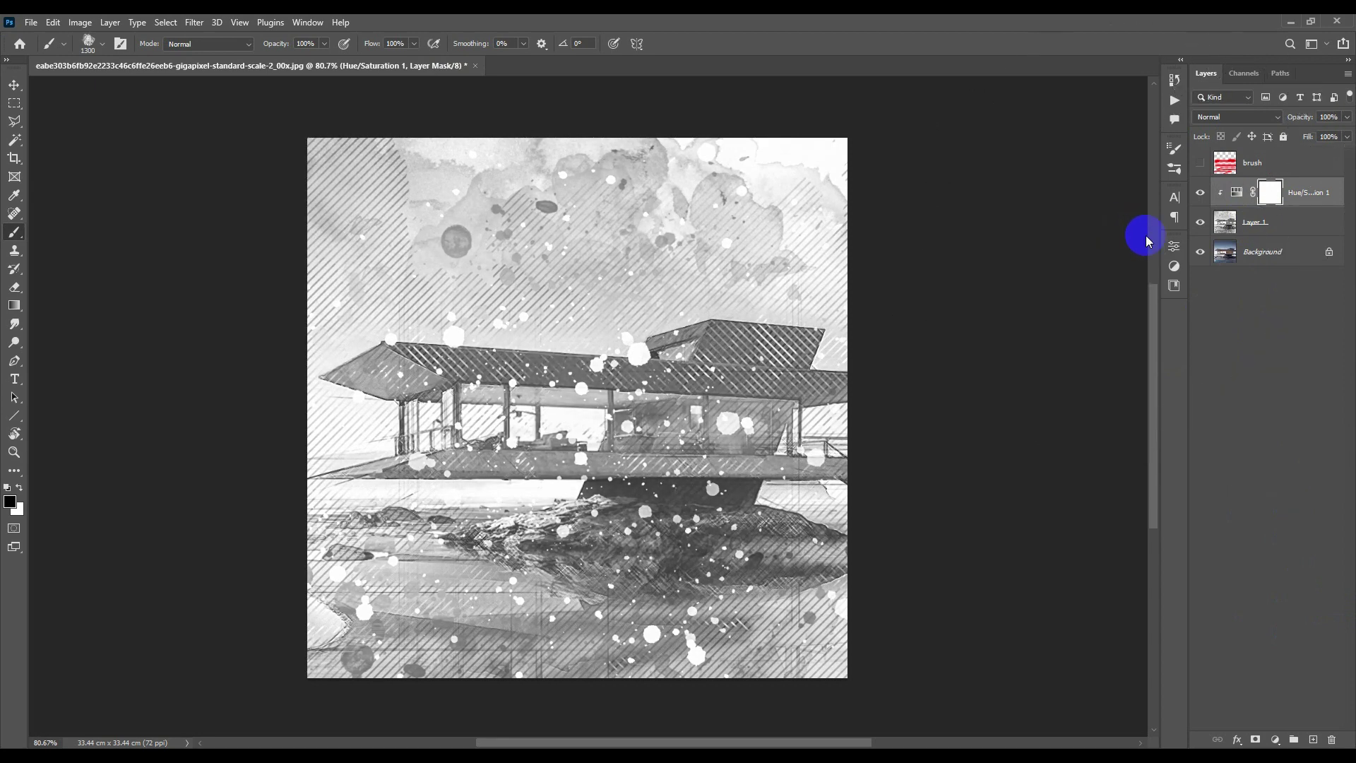
click(1294, 224)
key(ctrl+e)
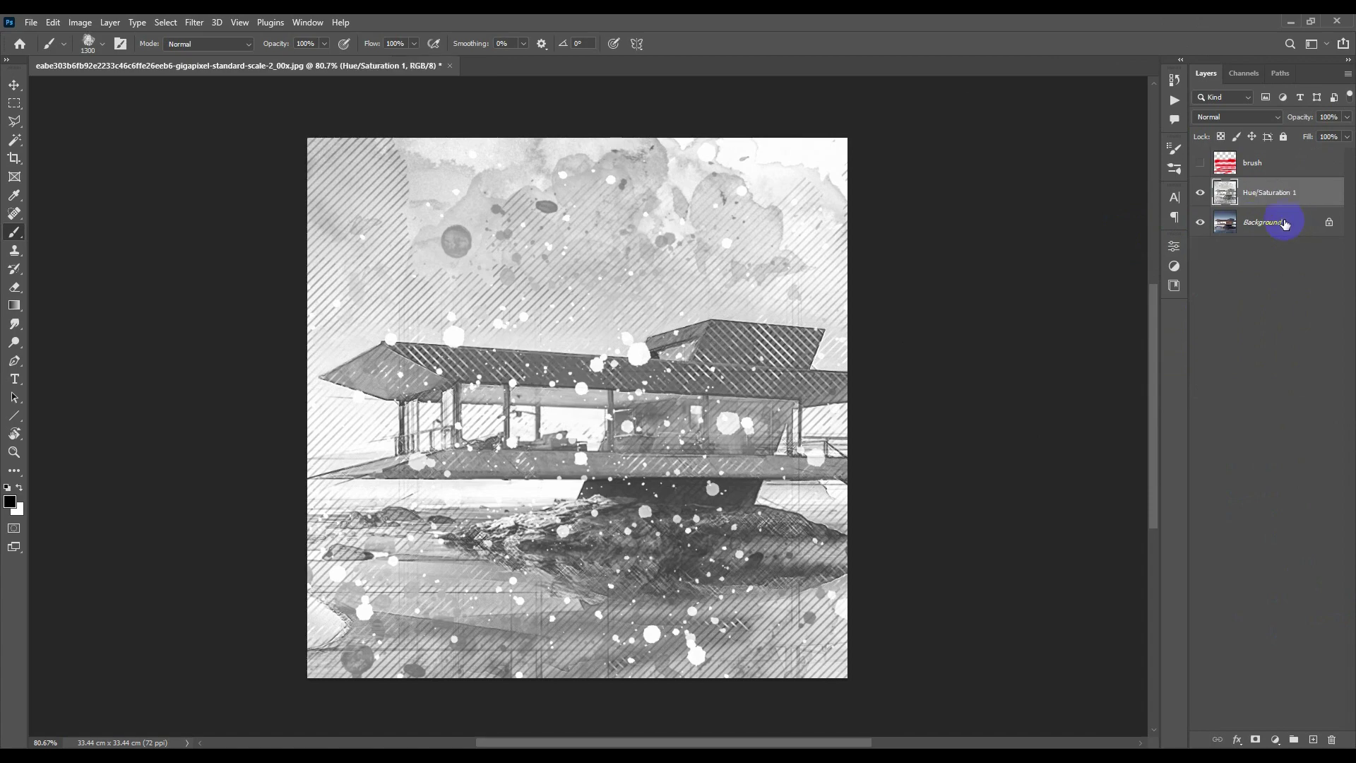
Step: Add a mask to the merged sketch layer and fill a full-height vertical strip right of the image centre with black on it
click(1255, 740)
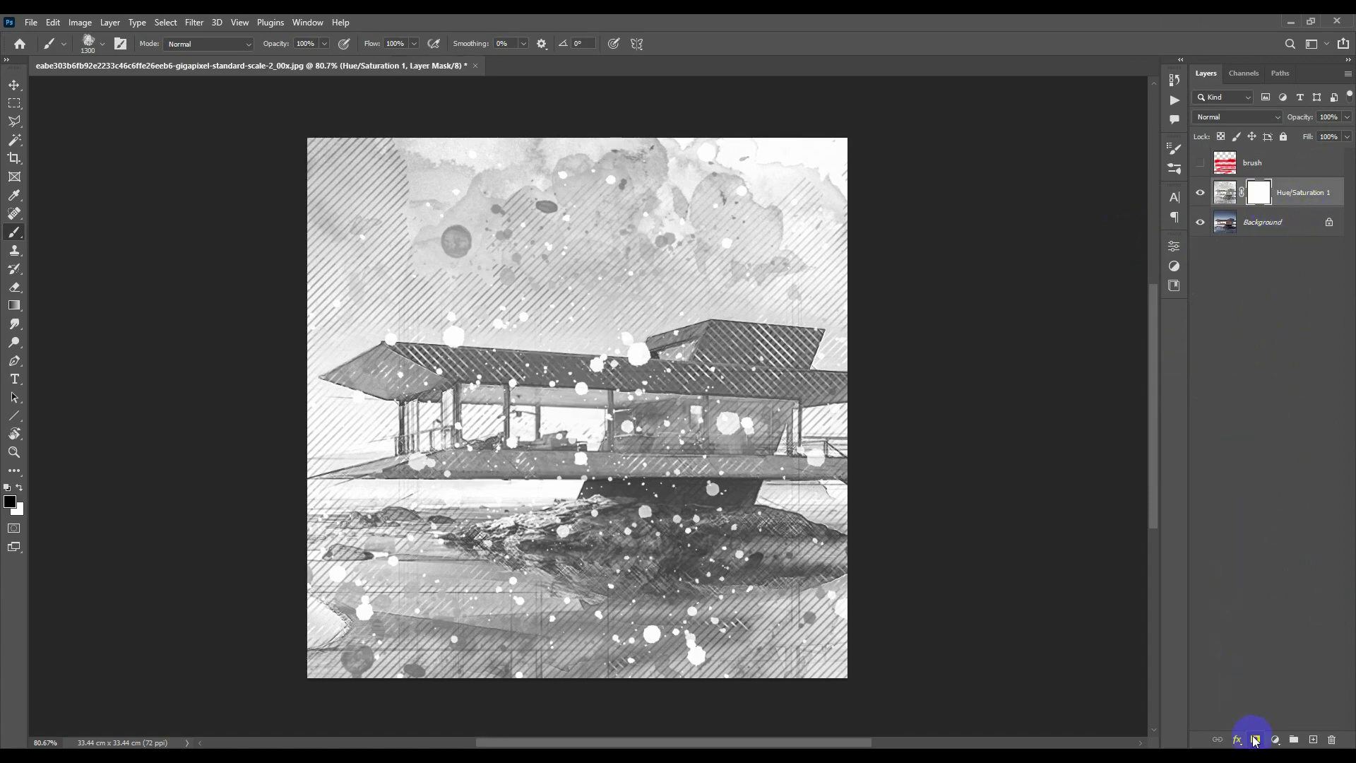
ctrl+click(1226, 224)
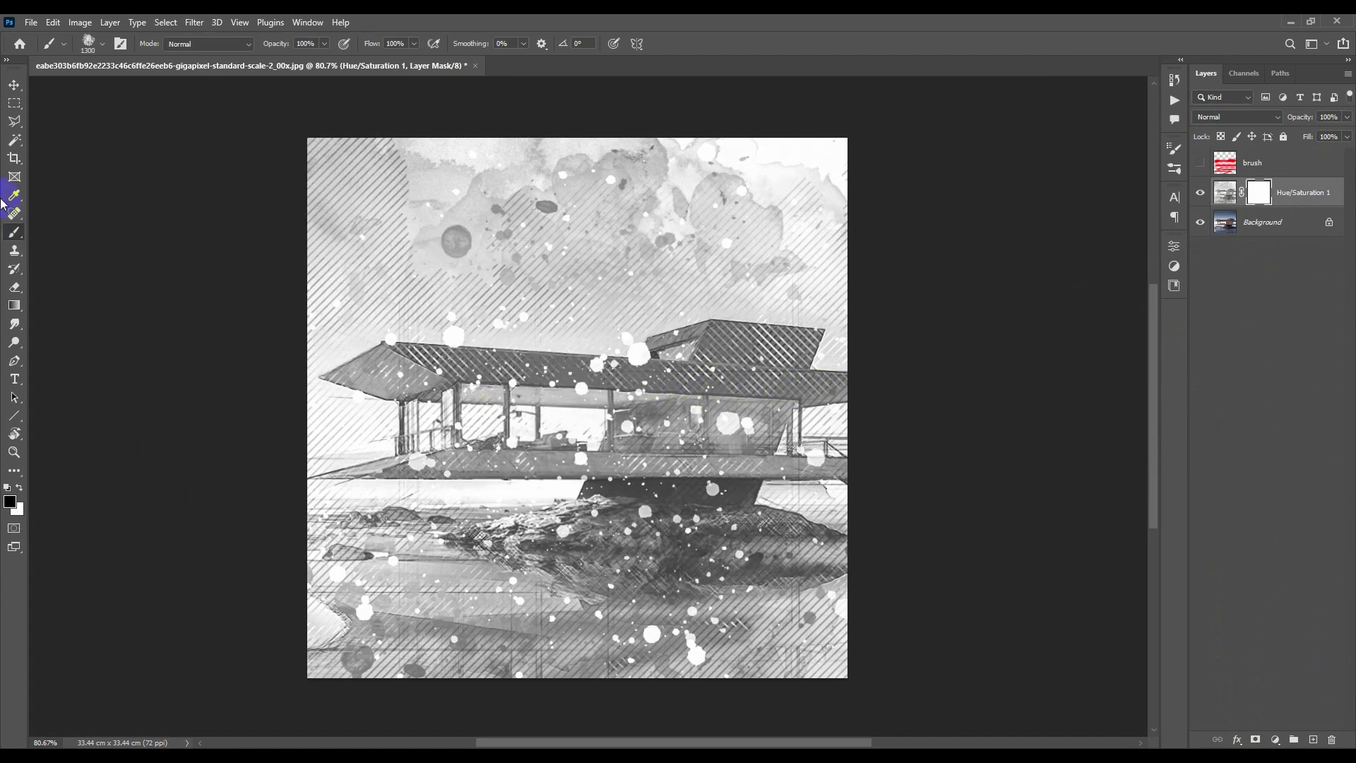
click(9, 106)
drag(680, 138, 763, 714)
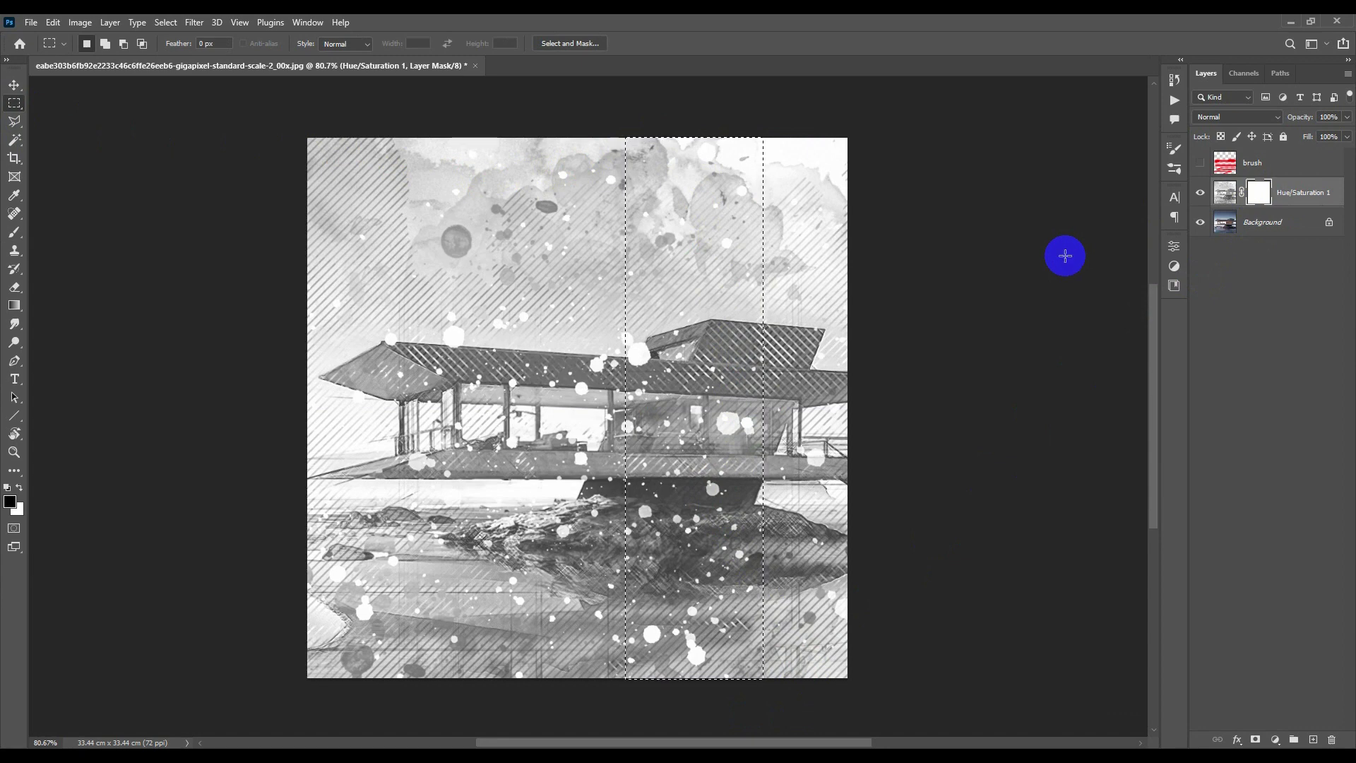
key(alt+BackSpace)
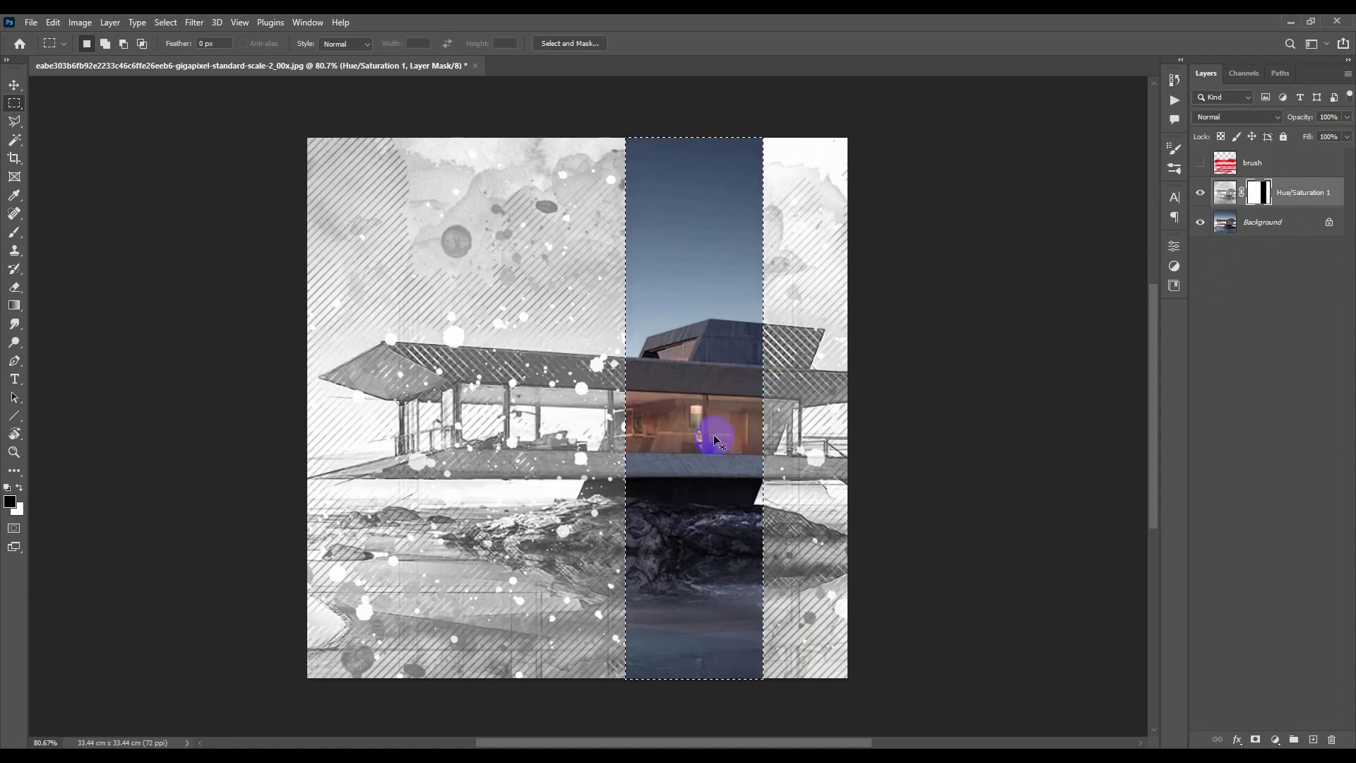
Step: Clear the strip selection and inspect the revealed colour strip against the surrounding sketch
key(ctrl+d)
key(v)
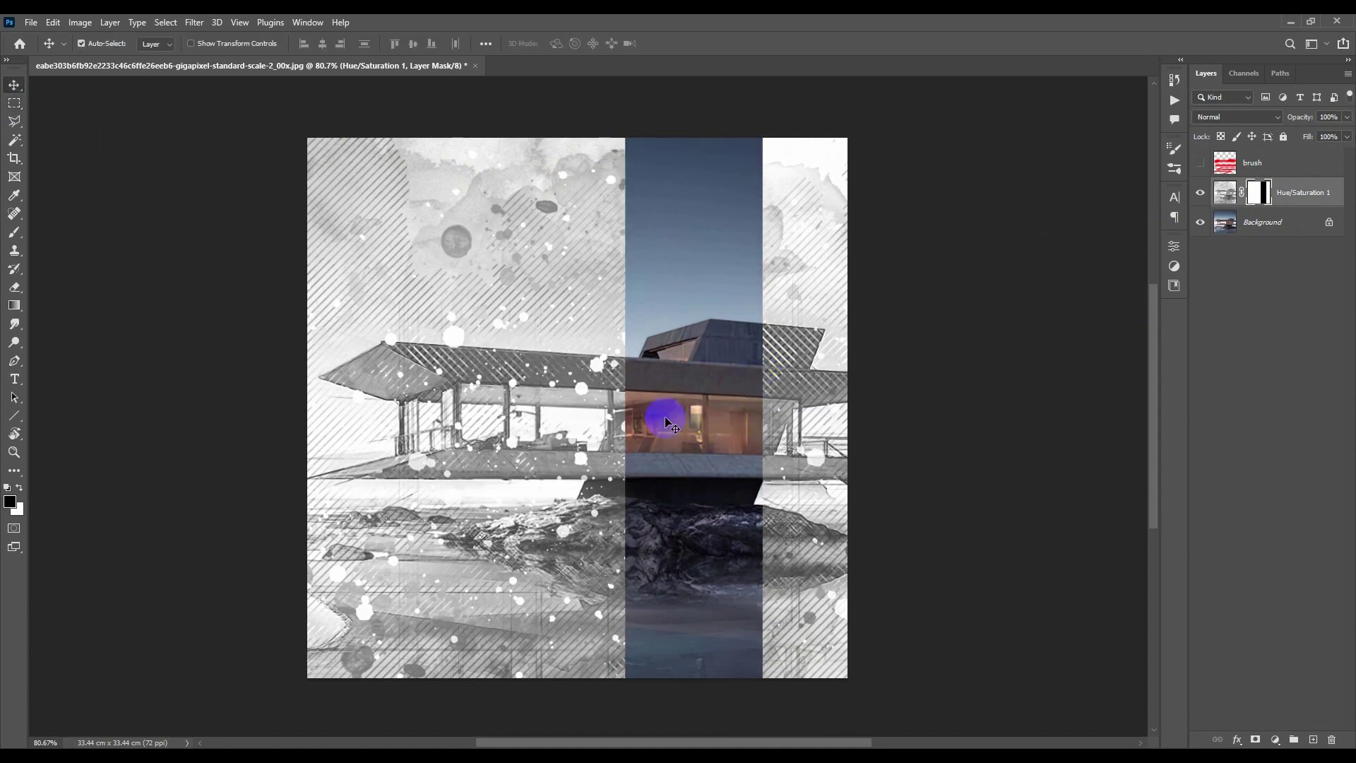
scroll(664, 406, down, 5)
scroll(635, 413, up, 4)
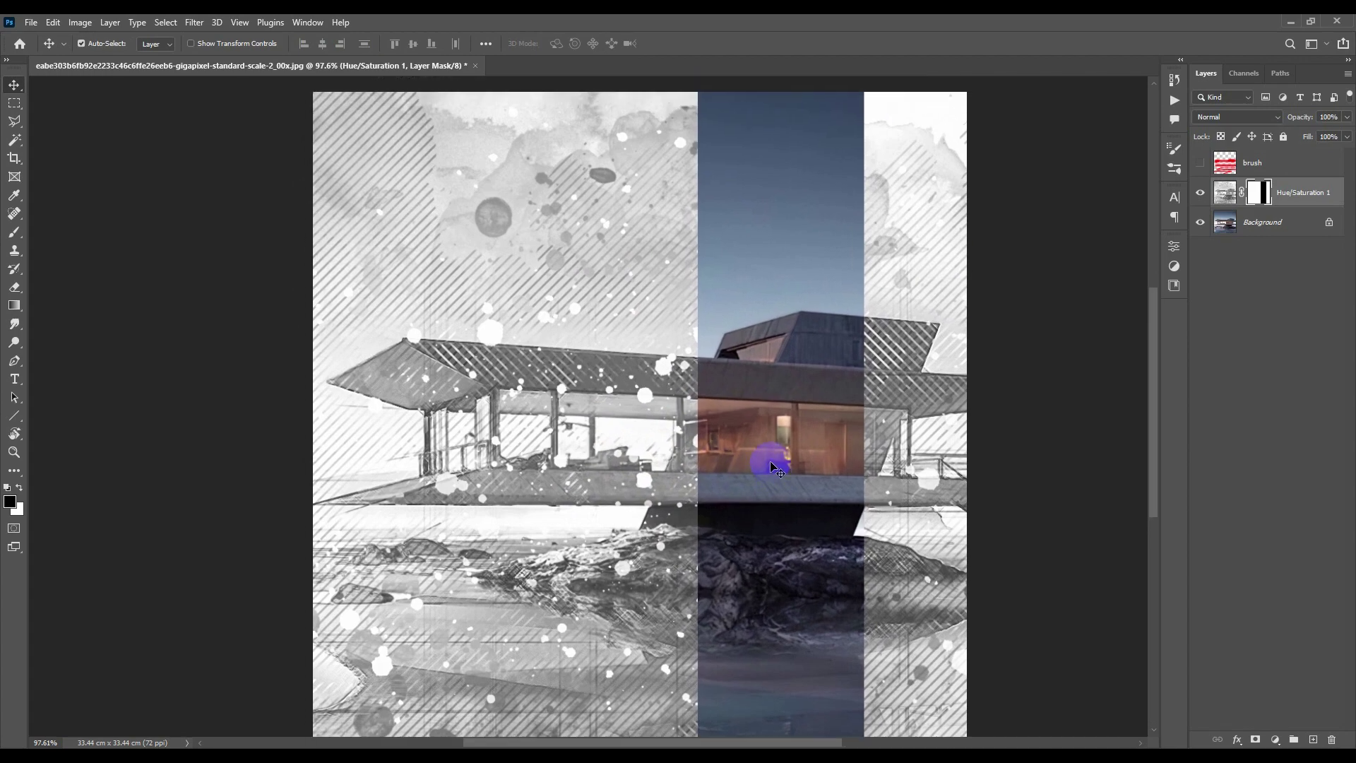
scroll(702, 484, down, 2)
scroll(702, 484, up, 3)
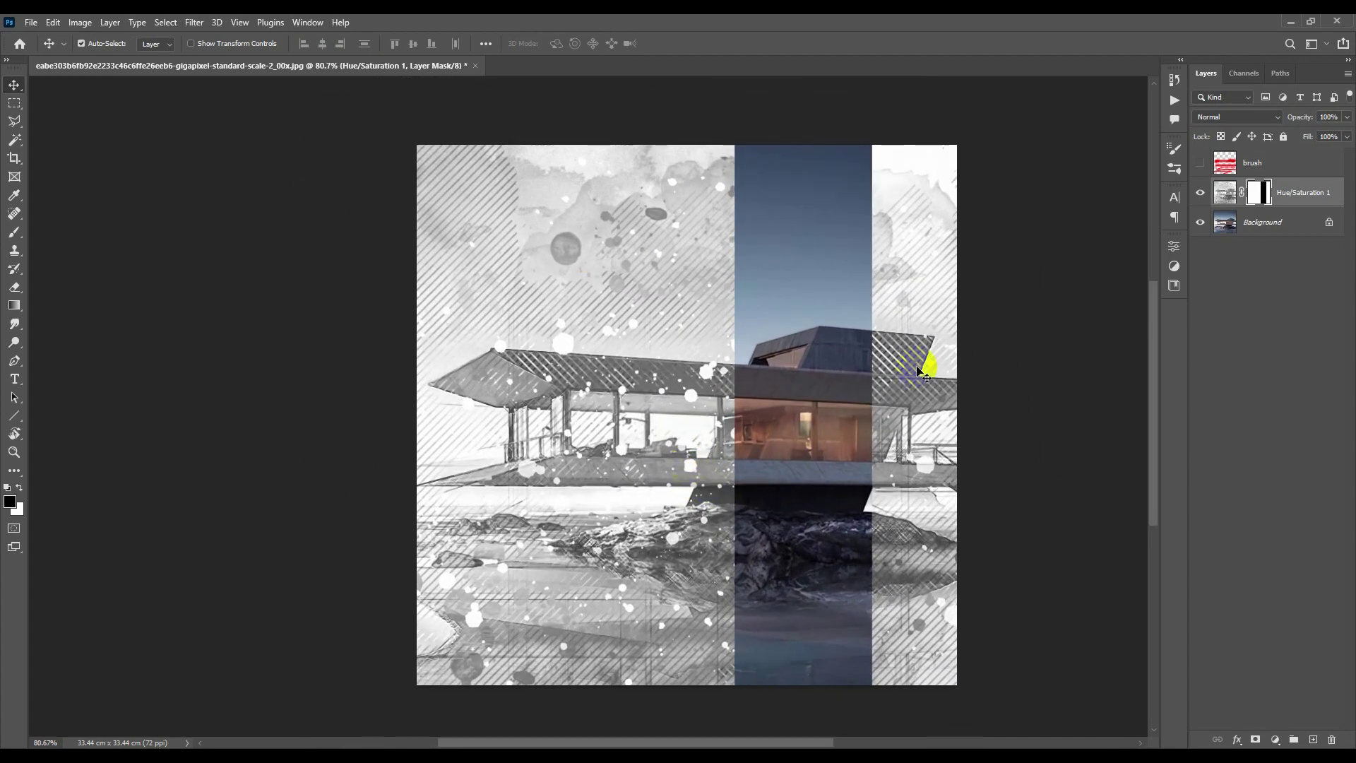
scroll(921, 157, up, 2)
scroll(920, 157, up, 2)
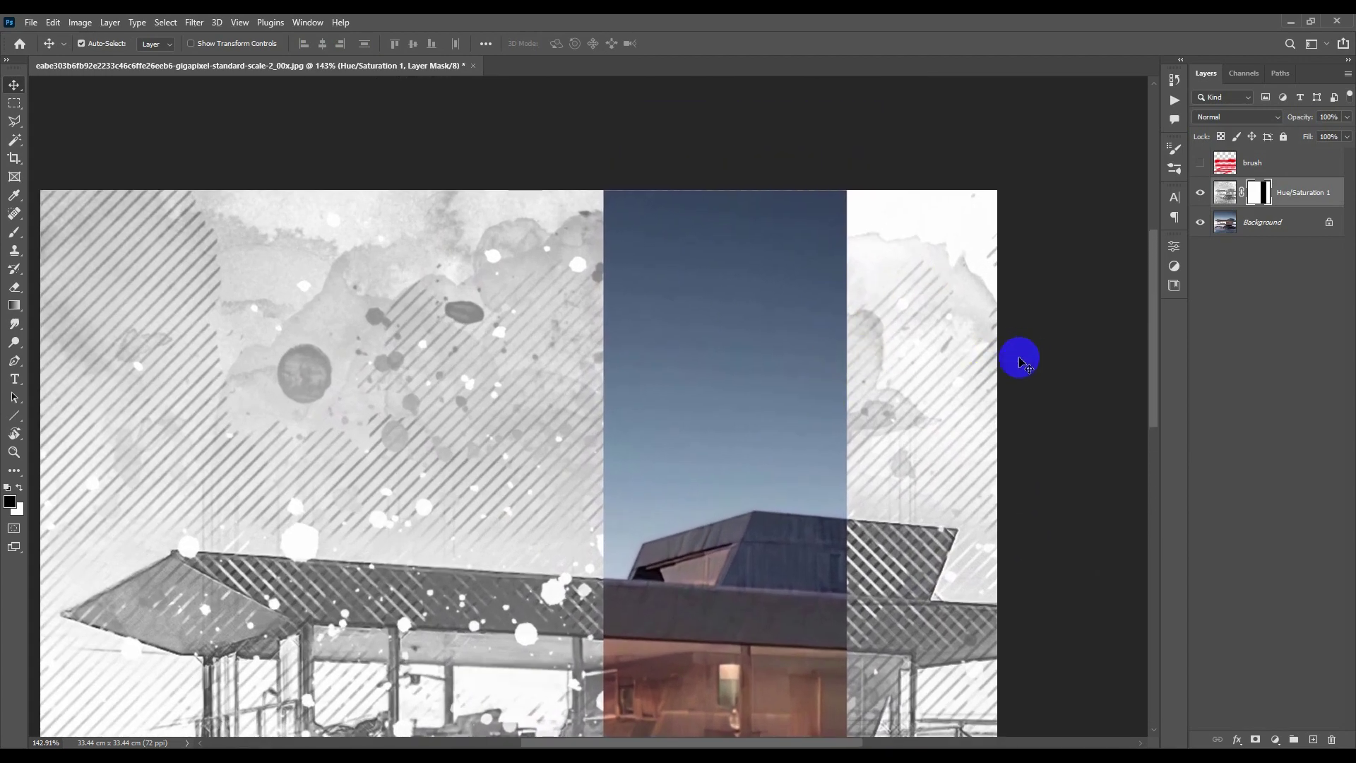
Step: Add an empty layer above the masked sketch layer and name it moon
click(1313, 739)
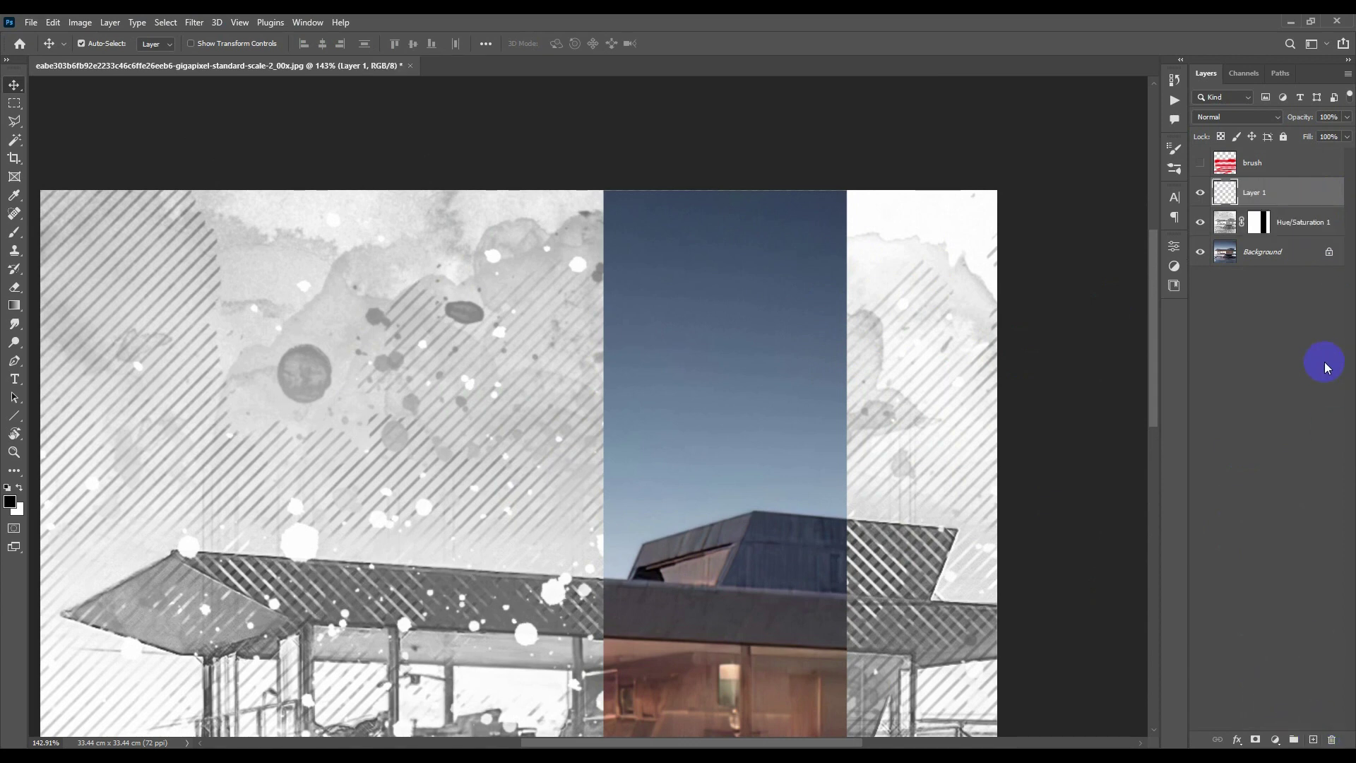
double_click(1254, 193)
text(moon)
key(Return)
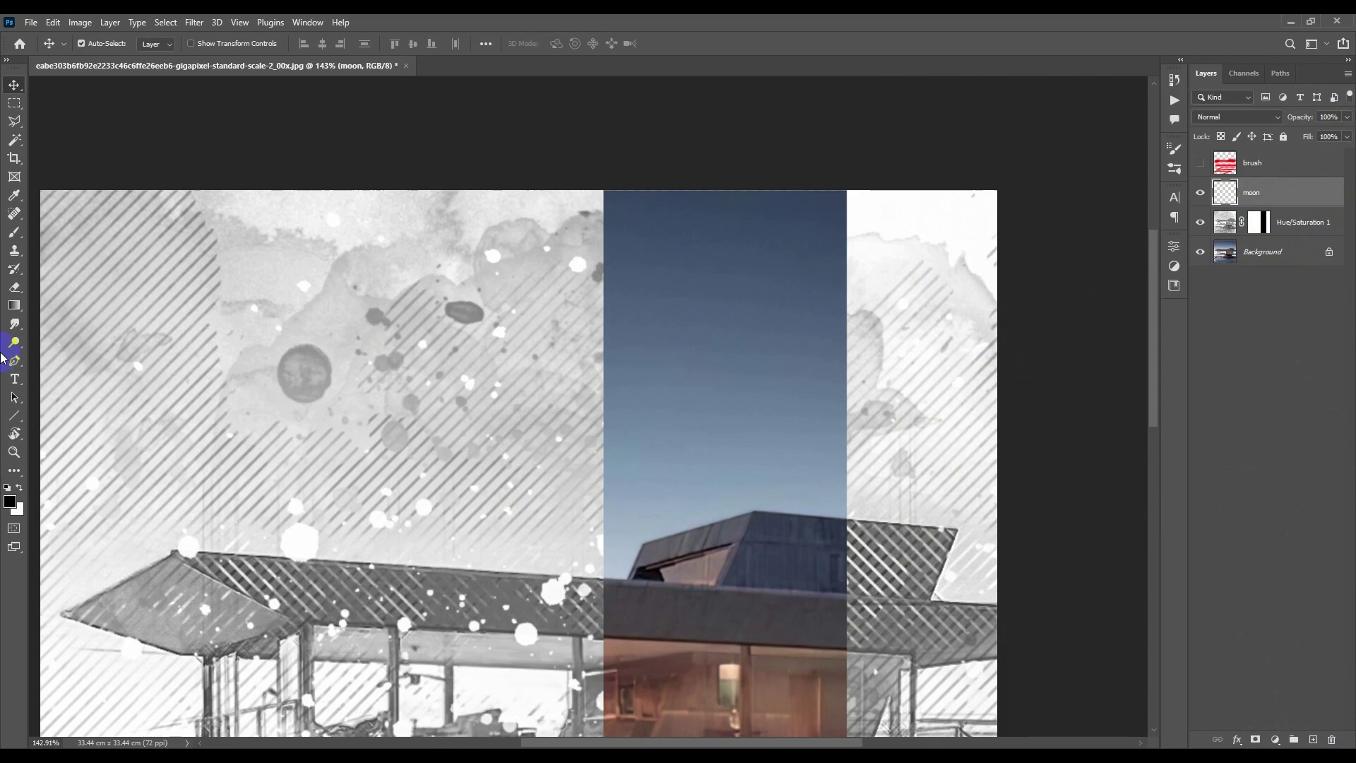
Step: Choose a plain round brush for the moon layer and raise its hardness to the maximum
key(b)
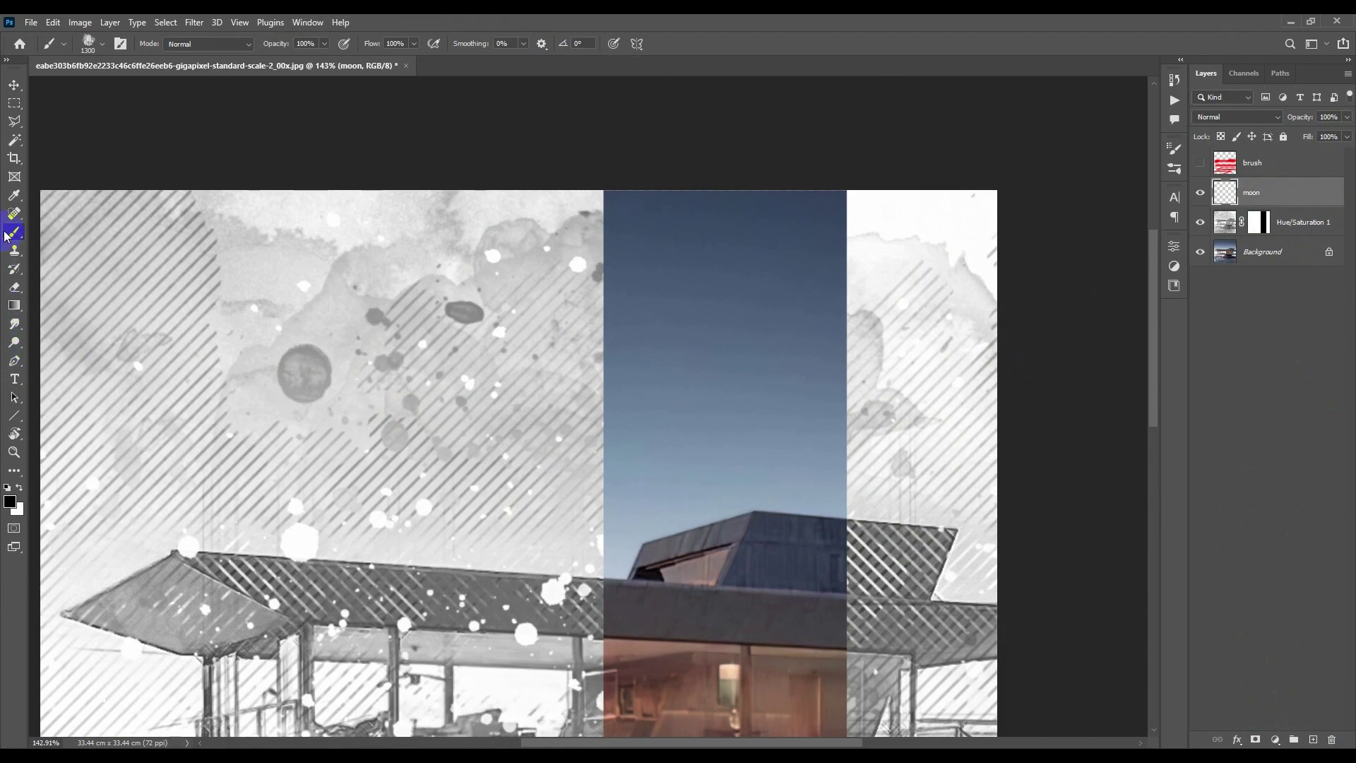
right_click(599, 326)
click(641, 439)
alt+right_click(402, 408)
mouse_move(402, 408)
mouse_down()
mouse_move(554, 430)
mouse_move(702, 421)
mouse_move(714, 357)
mouse_up()
right_click(715, 354)
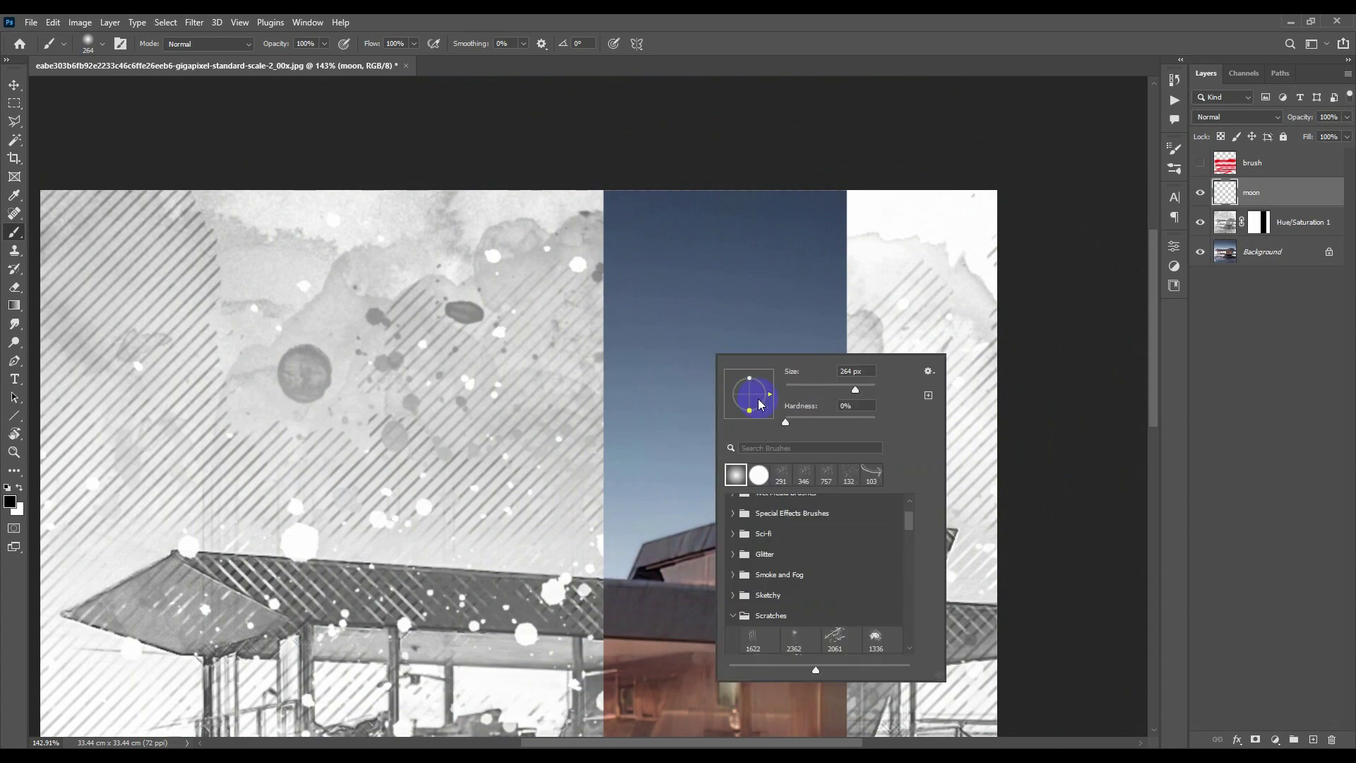
drag(783, 425, 1035, 424)
key(Return)
Step: Set the brush size to 82 px and stamp one white dot in the sky, centred on the colour strip's right edge
drag(615, 385, 541, 384)
alt+right_click(799, 323)
scroll(814, 318, down, 5)
scroll(831, 296, up, 7)
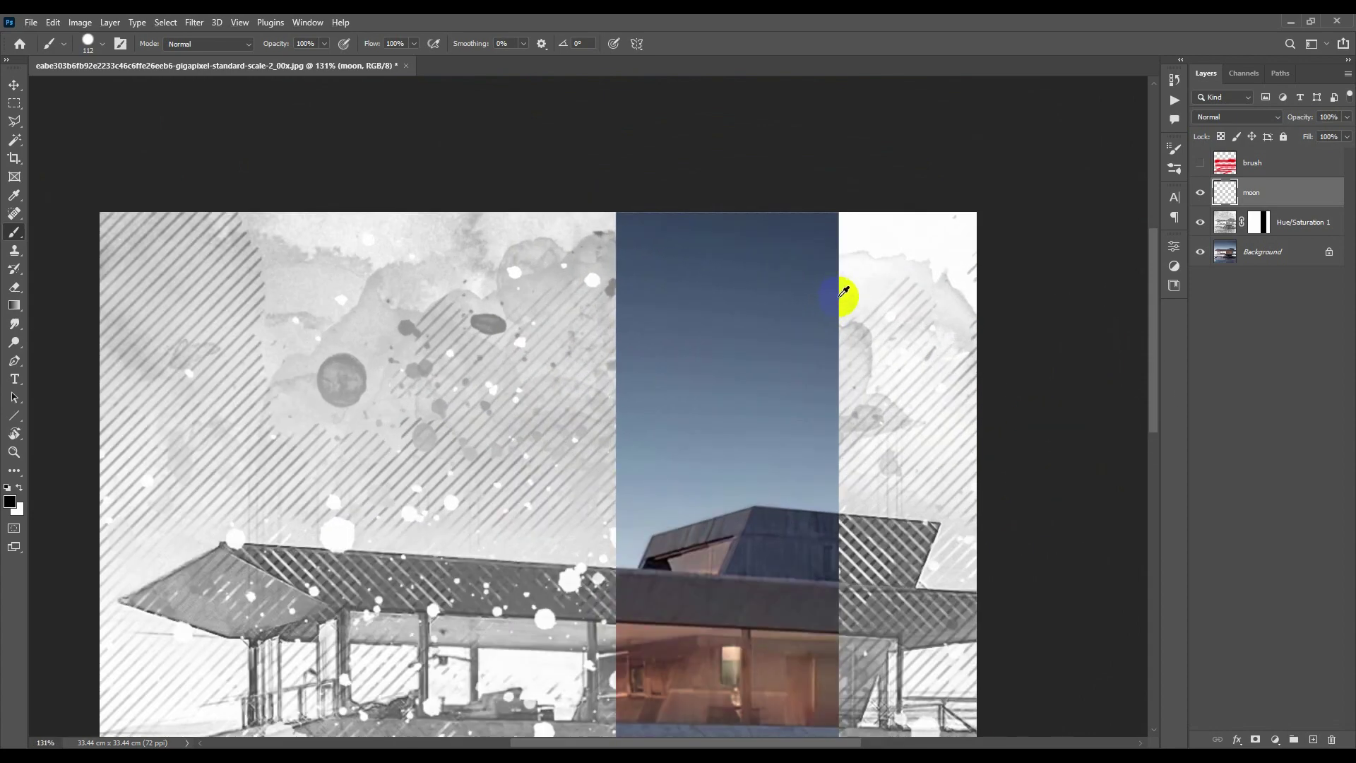
drag(829, 309, 812, 303)
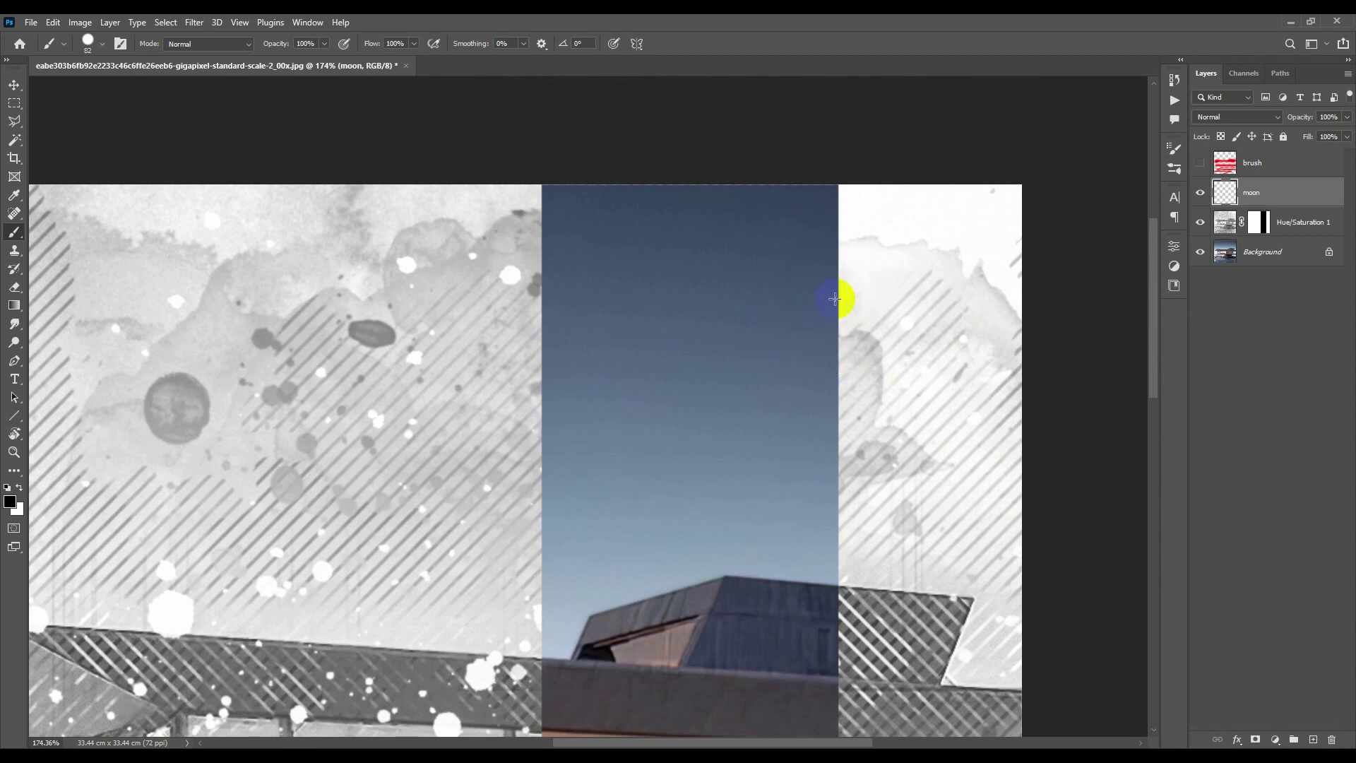
click(833, 302)
click(838, 302)
key(ctrl+z)
click(839, 302)
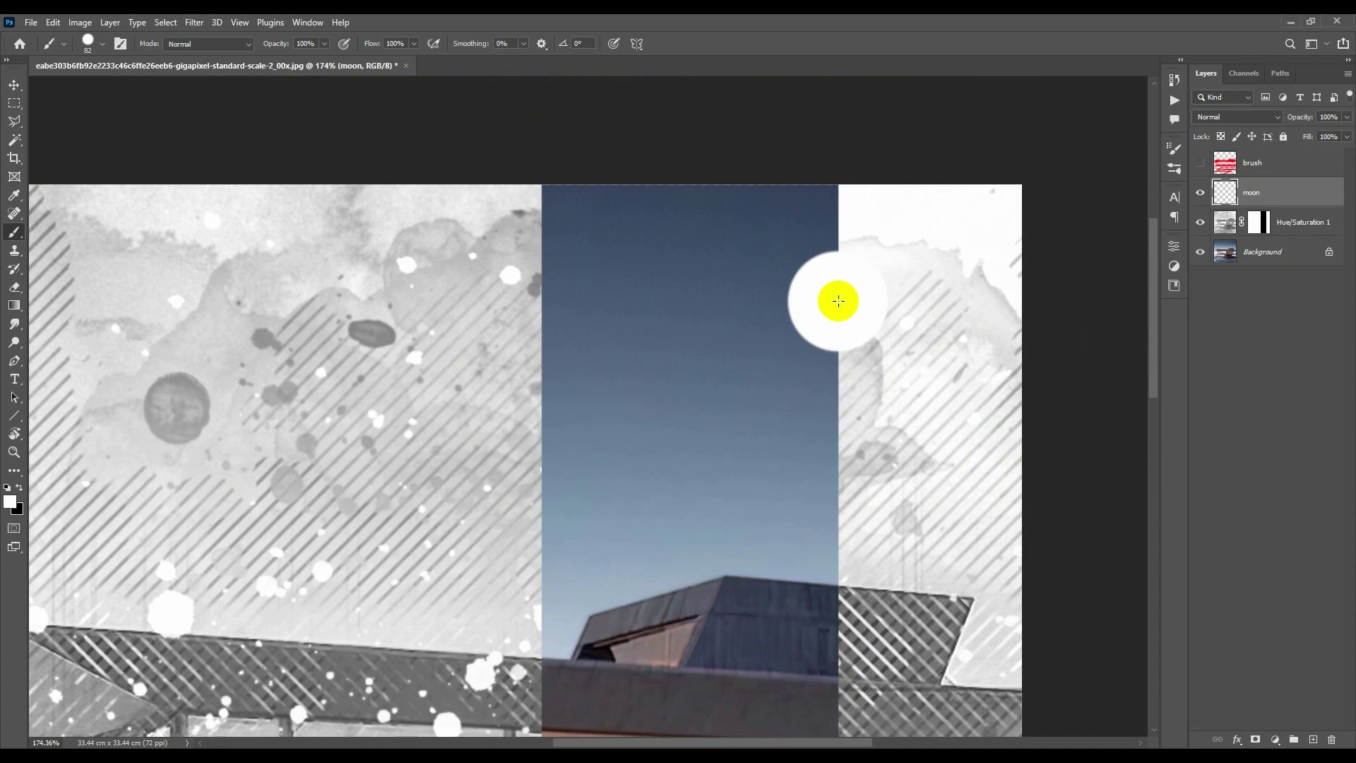
Step: Lower the moon layer's opacity to 70%
key(v)
scroll(729, 339, down, 5)
scroll(738, 351, up, 3)
scroll(737, 347, up, 2)
drag(1308, 118, 1298, 120)
scroll(678, 412, up, 2)
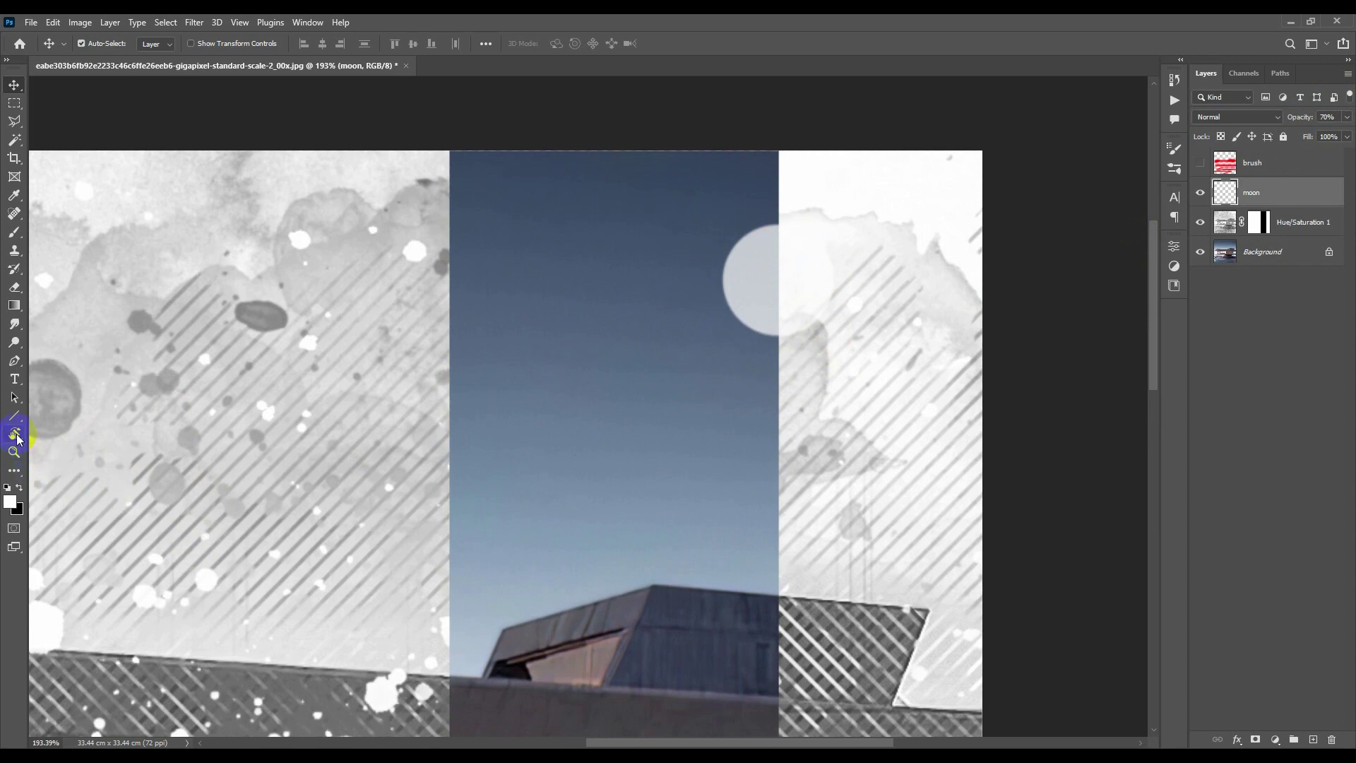
Step: Draw an unfilled circle shape of about 81 px with a 3 px stroke around the moon's edge
click(15, 422)
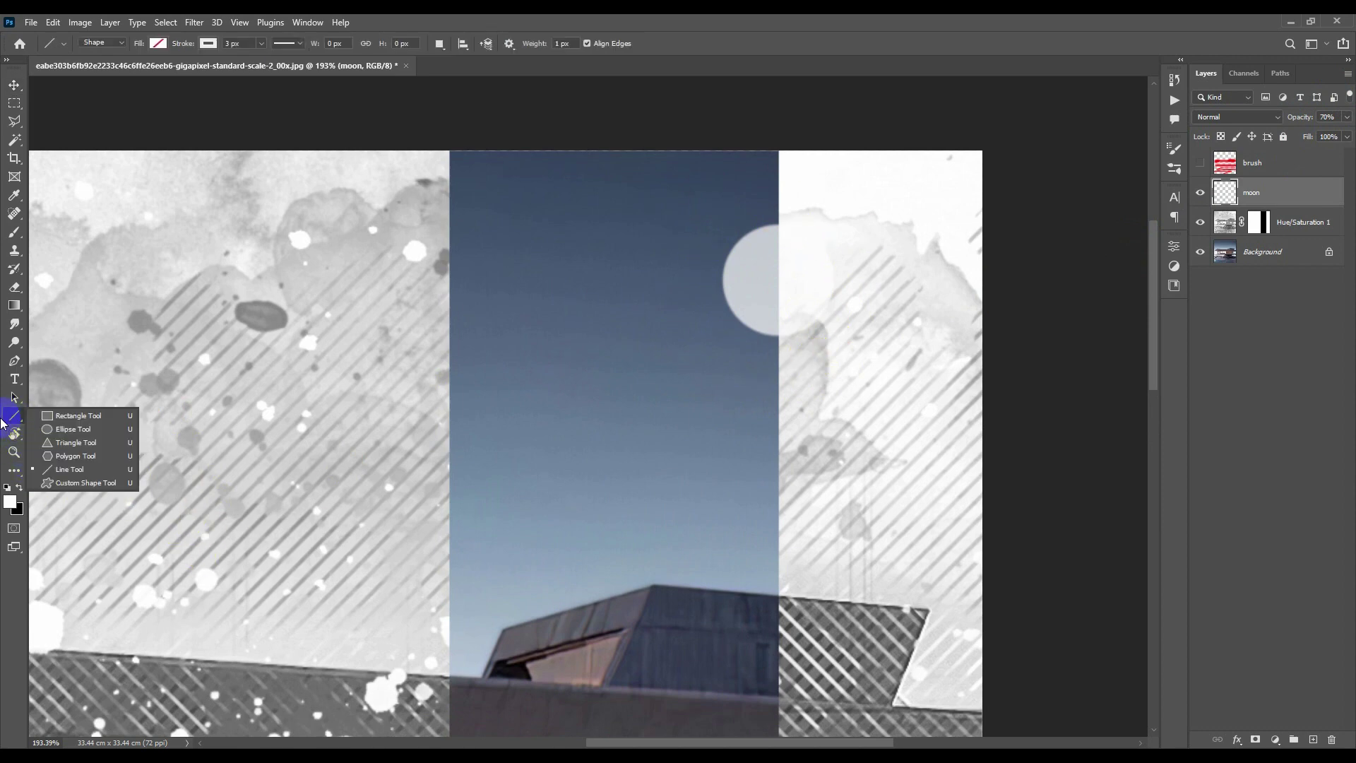
click(95, 429)
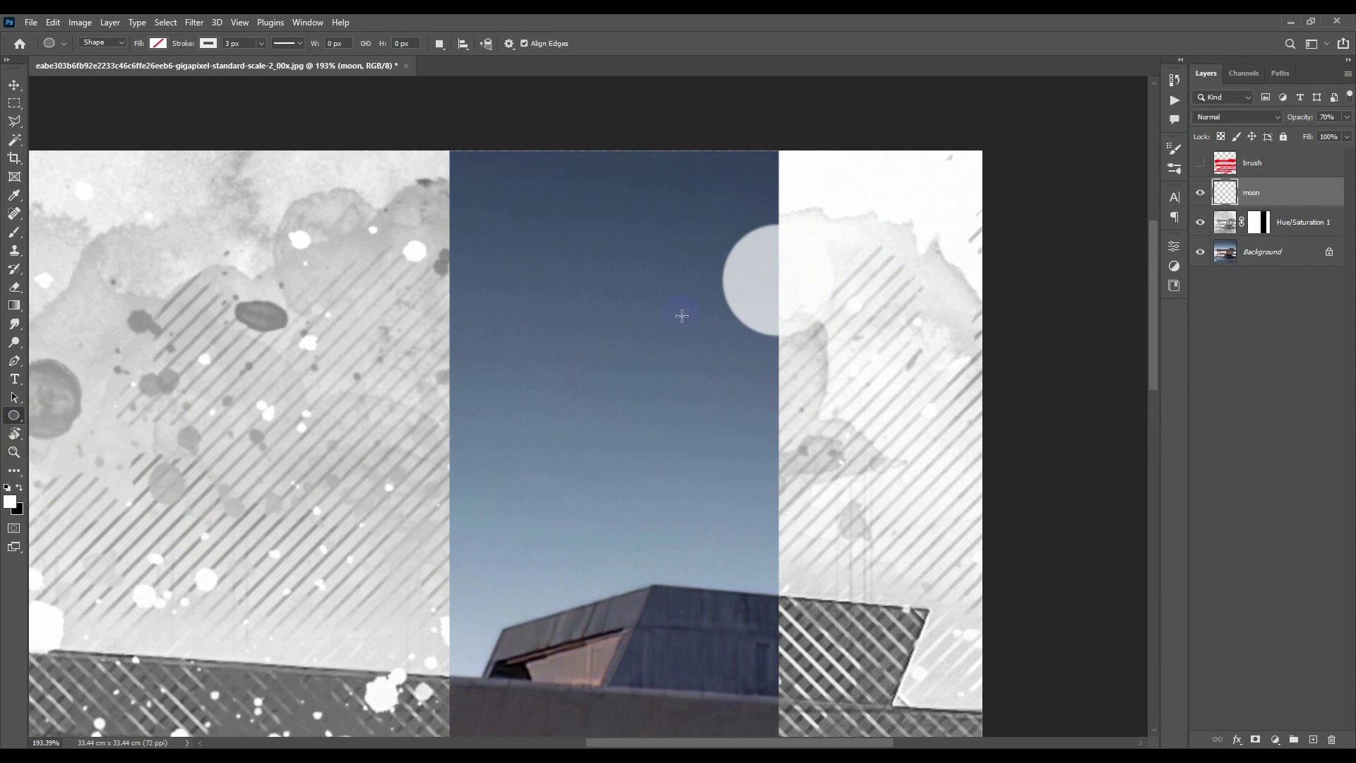
drag(725, 222, 846, 348)
drag(850, 351, 831, 343)
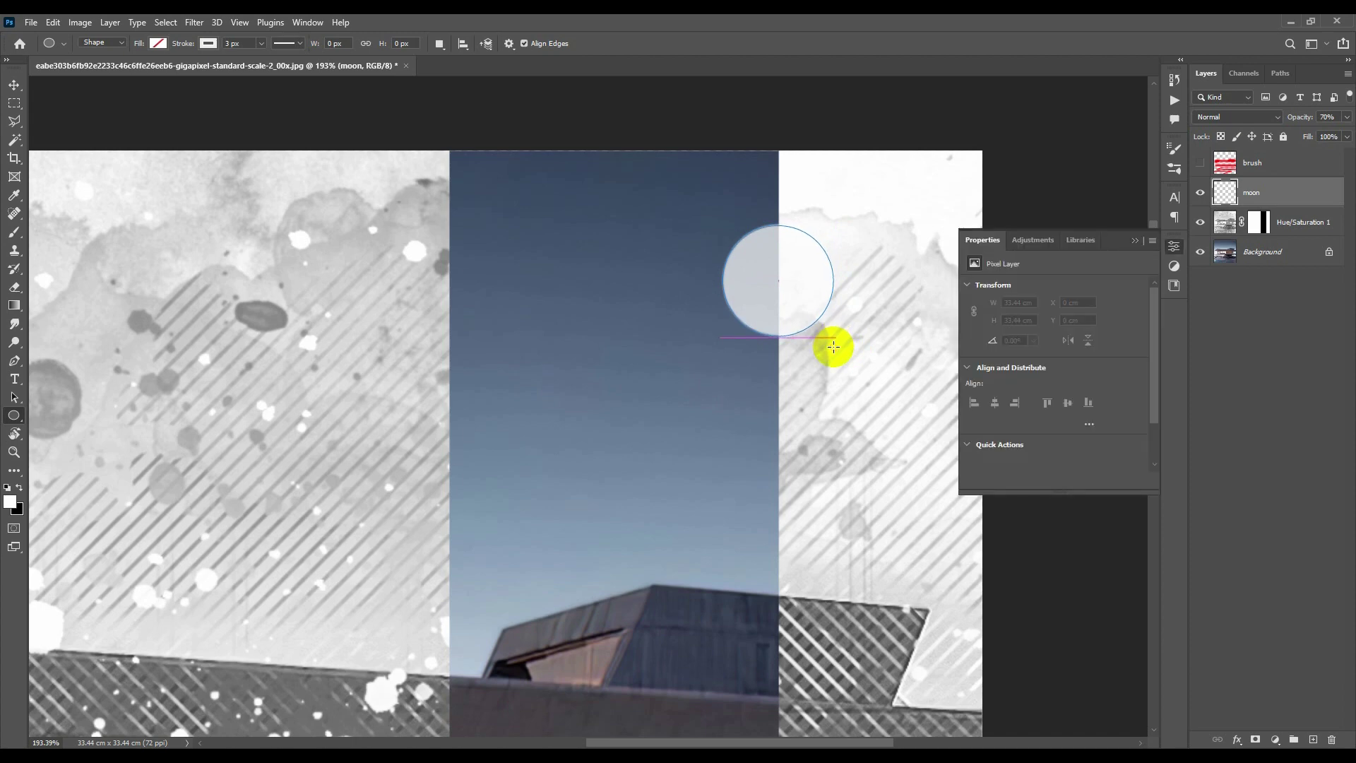
click(1135, 243)
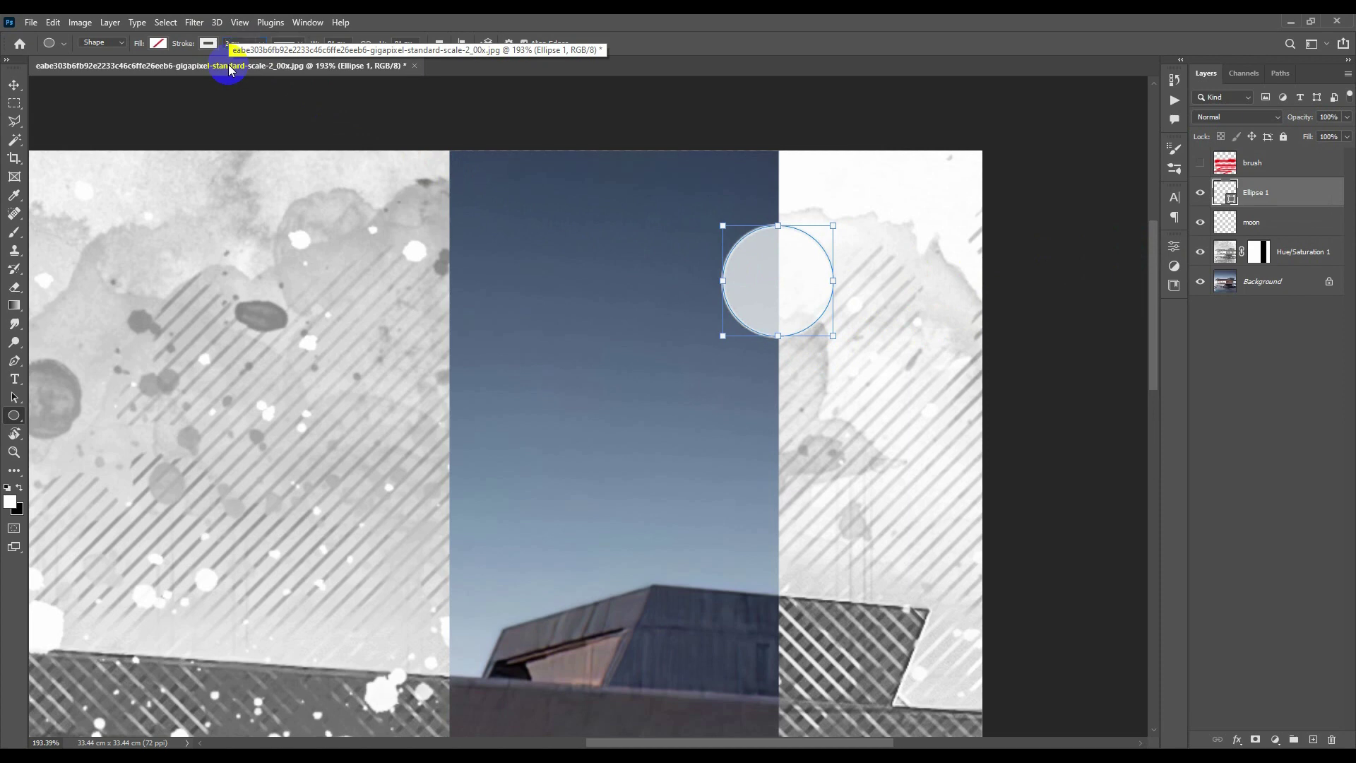
Step: Give the circle around the moon a 2 px dashed black stroke
click(283, 43)
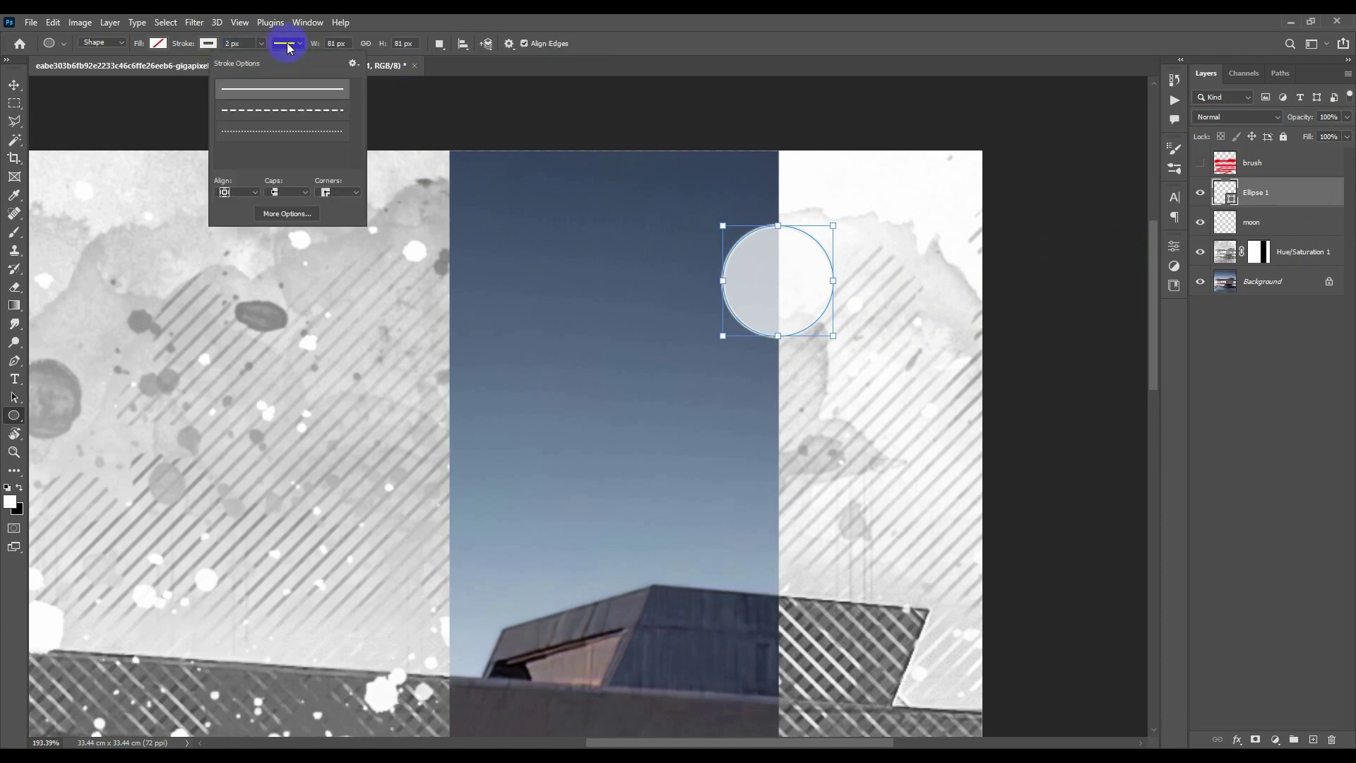
click(282, 115)
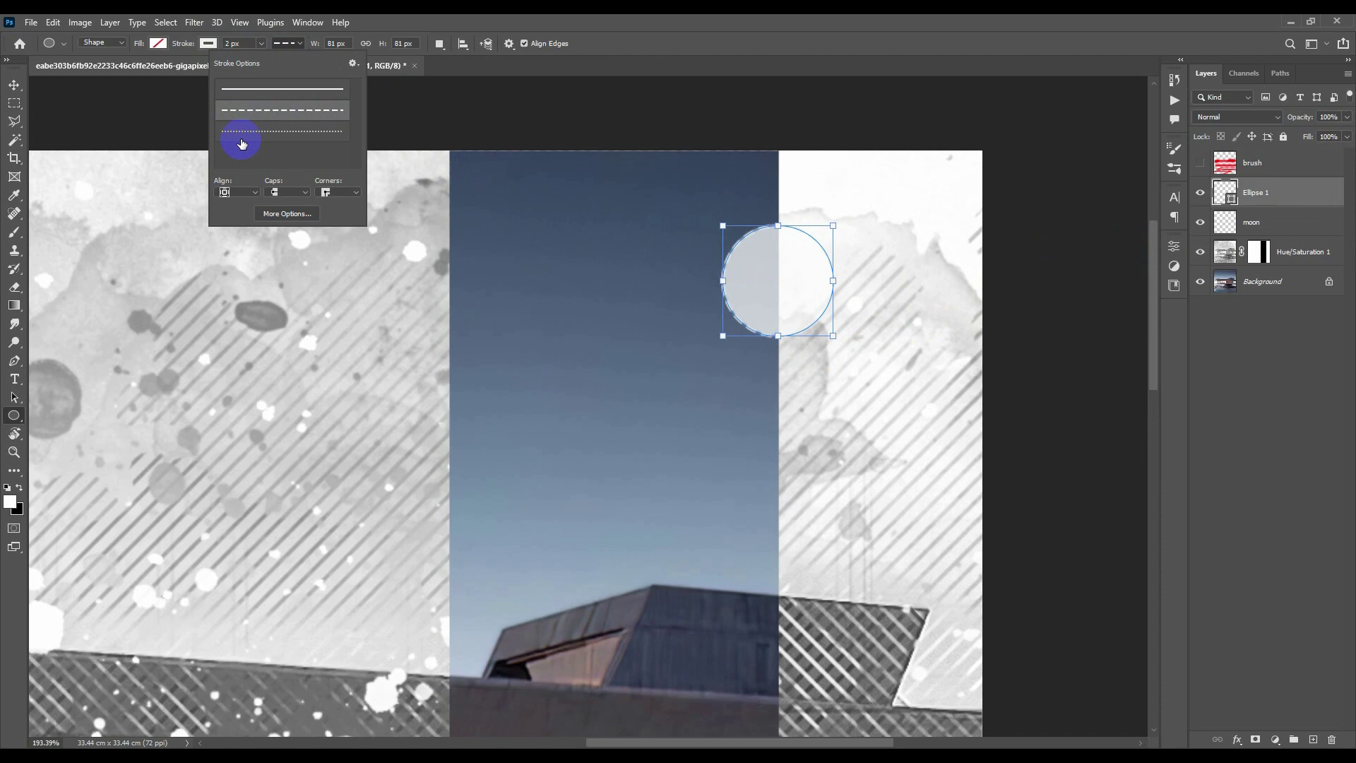
click(208, 43)
click(134, 117)
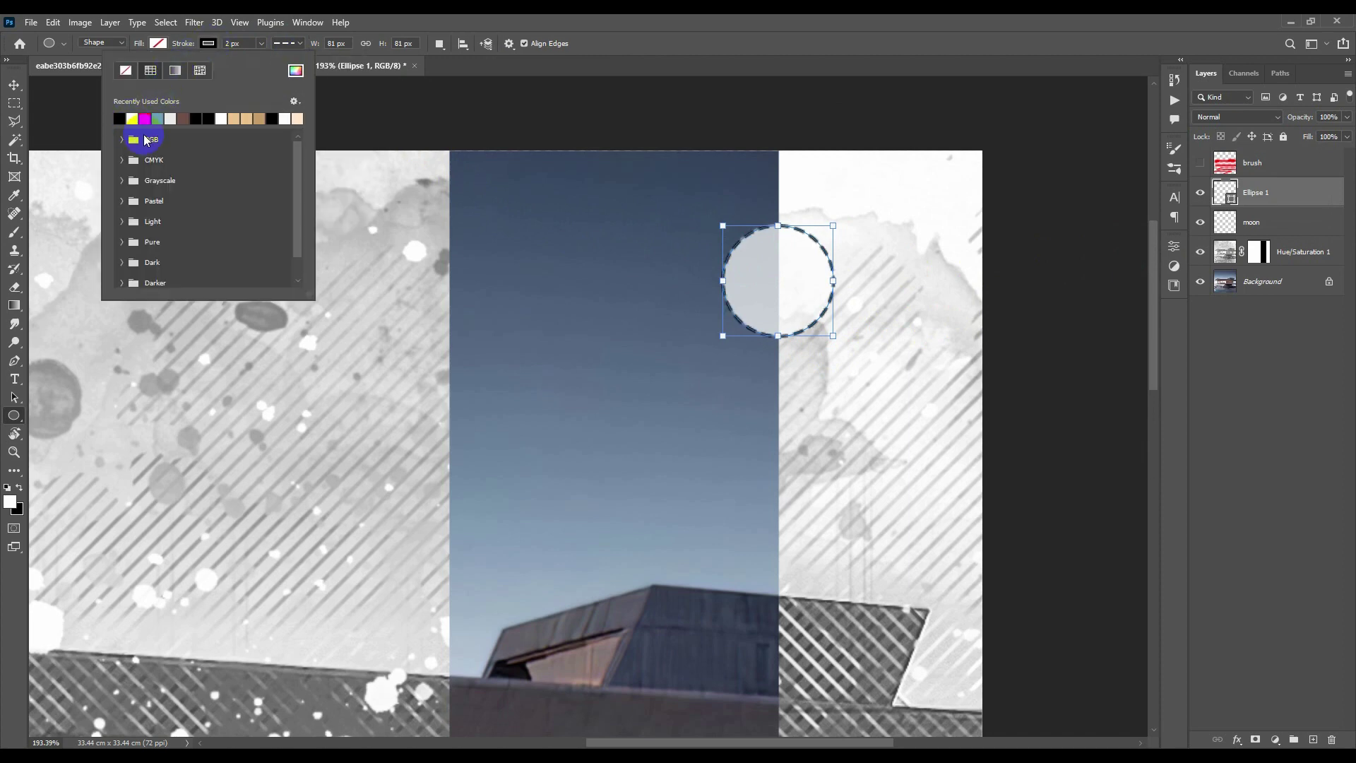
click(872, 303)
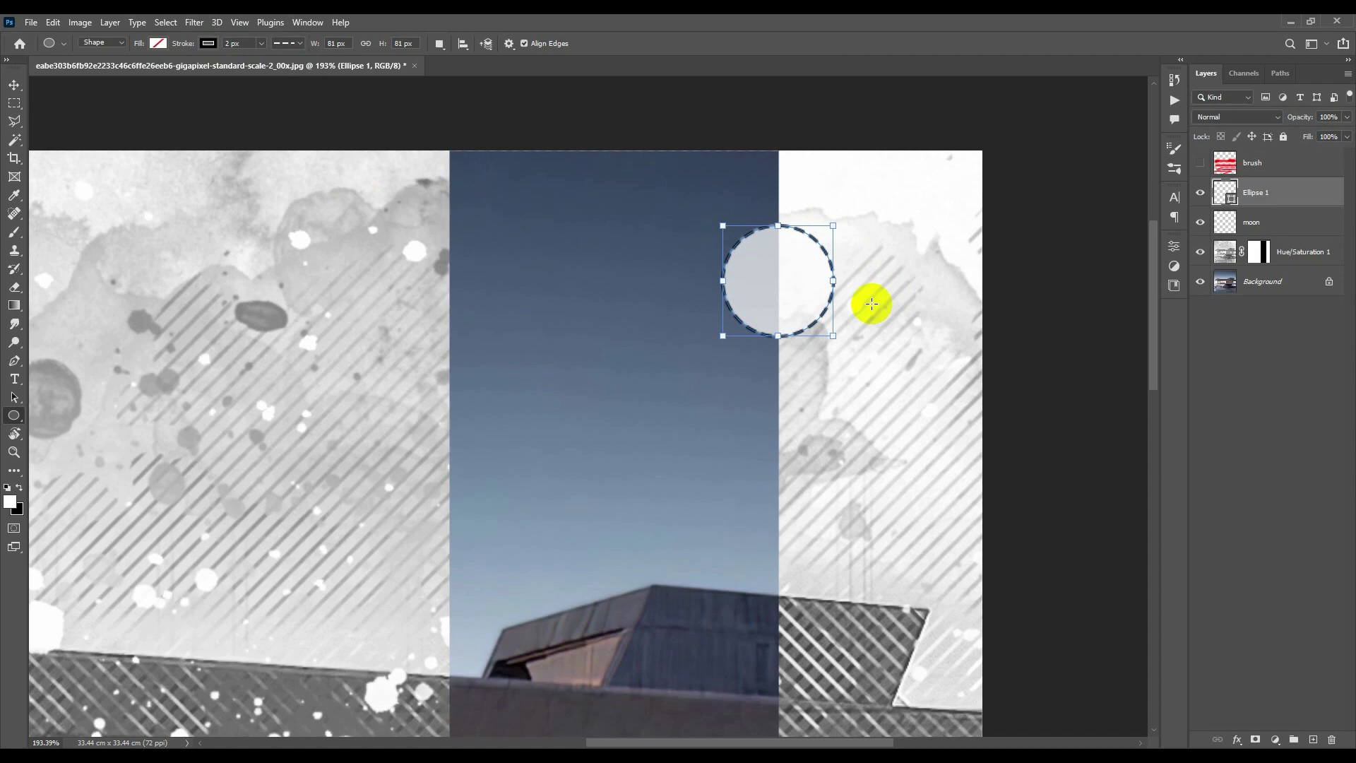
Step: Rasterize the dashed circle's shape layer
scroll(825, 294, down, 5)
scroll(819, 297, up, 3)
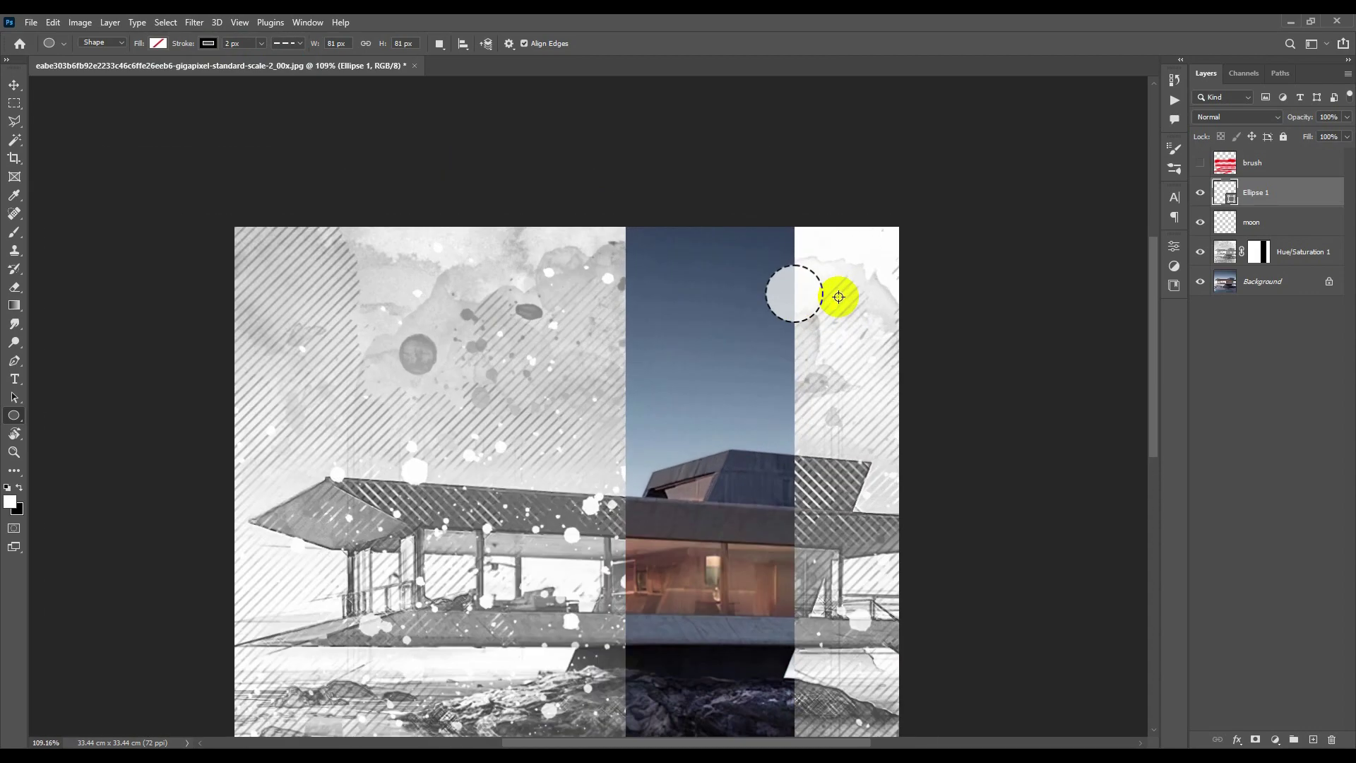
scroll(839, 297, up, 3)
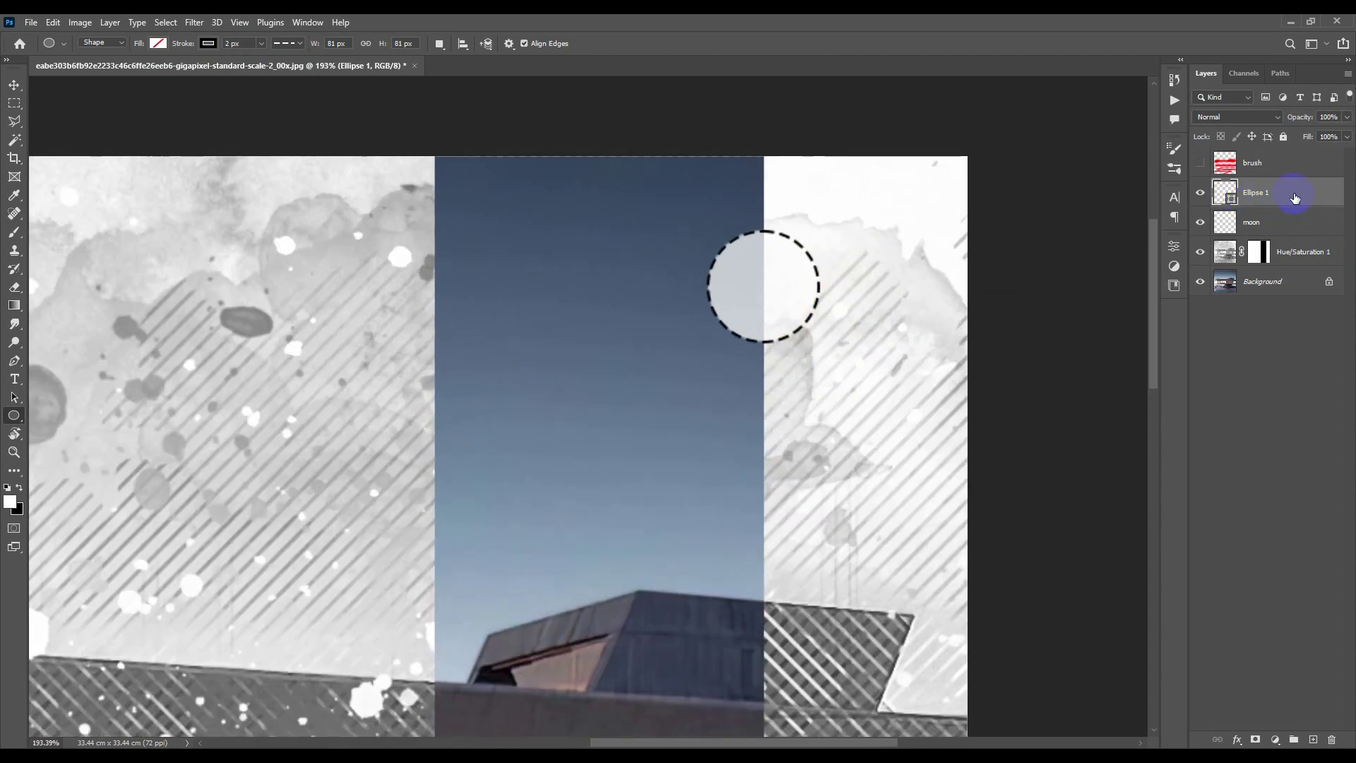
right_click(1295, 198)
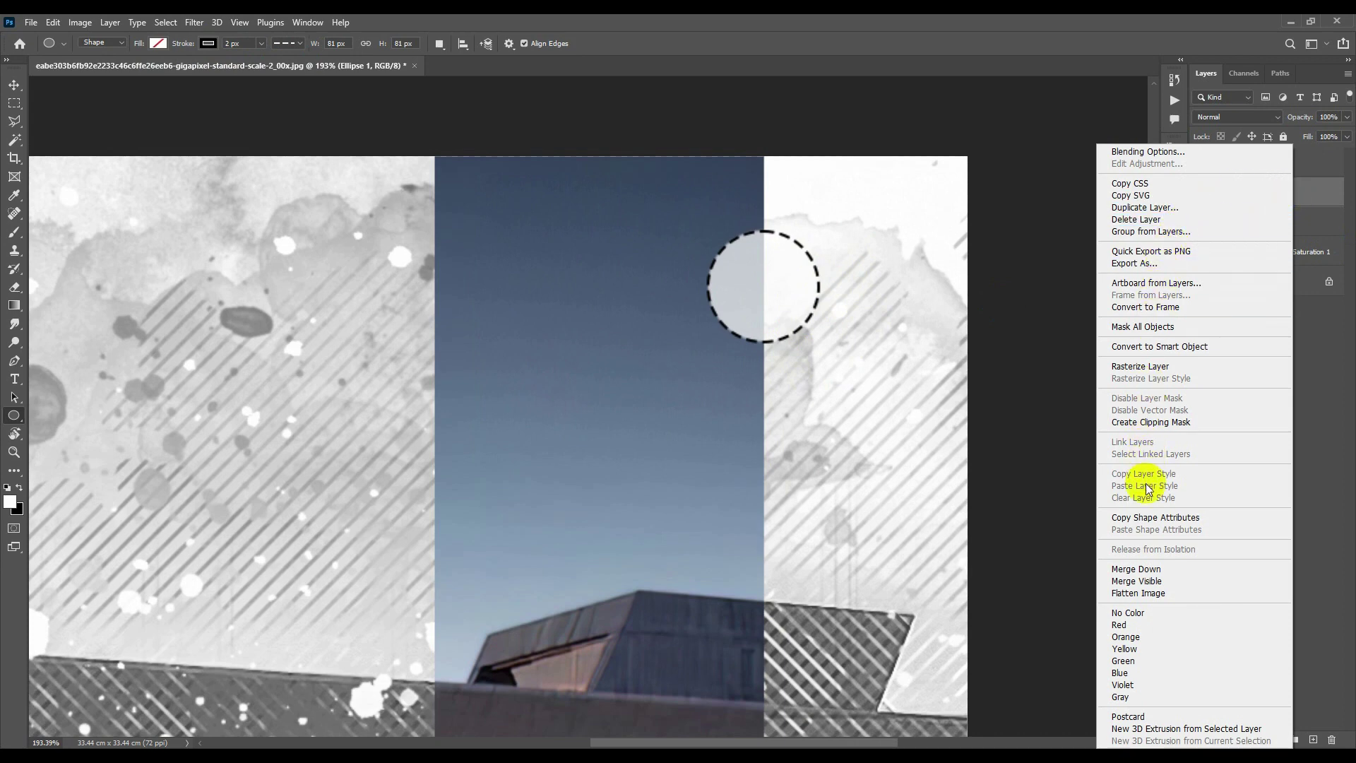
click(1145, 365)
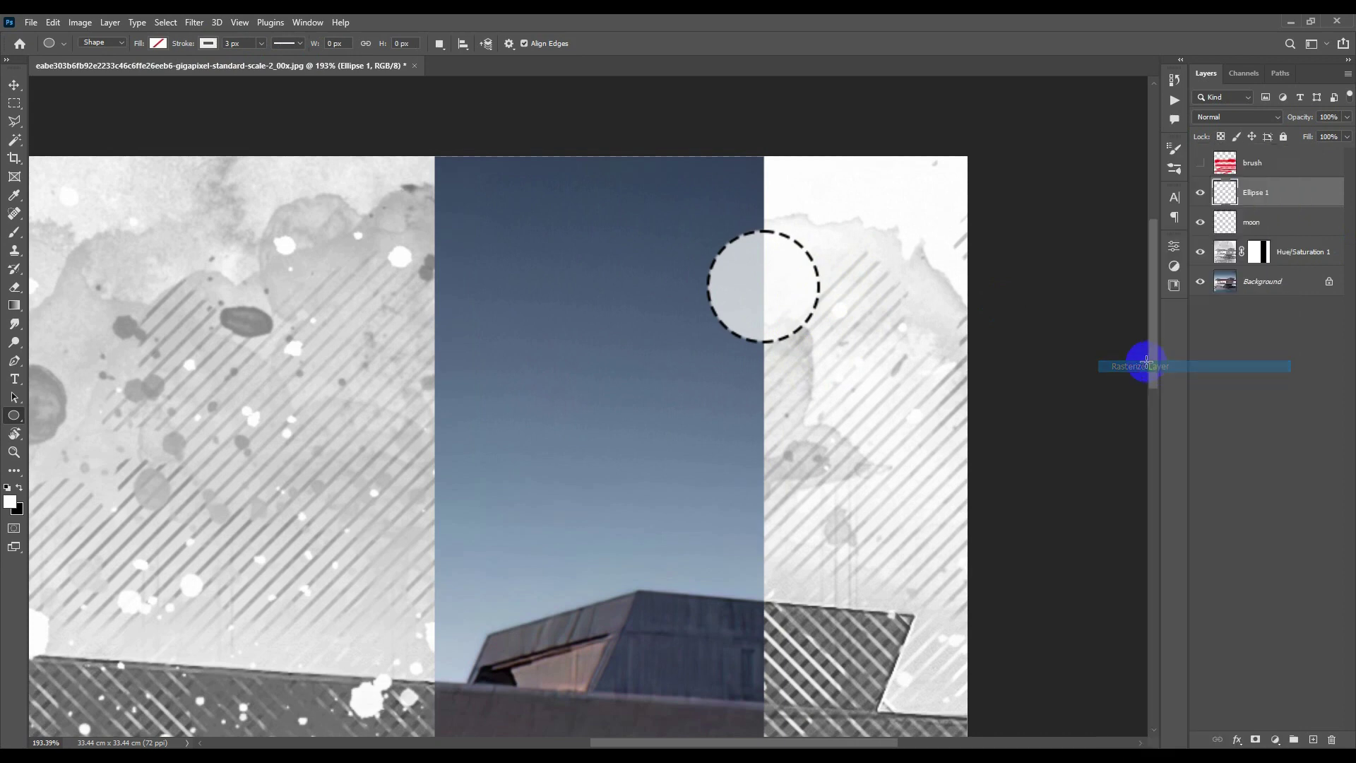
Step: Select the half of the dashed circle lying over the blue strip and turn its outline white
key(m)
drag(717, 285, 647, 127)
drag(735, 332, 765, 438)
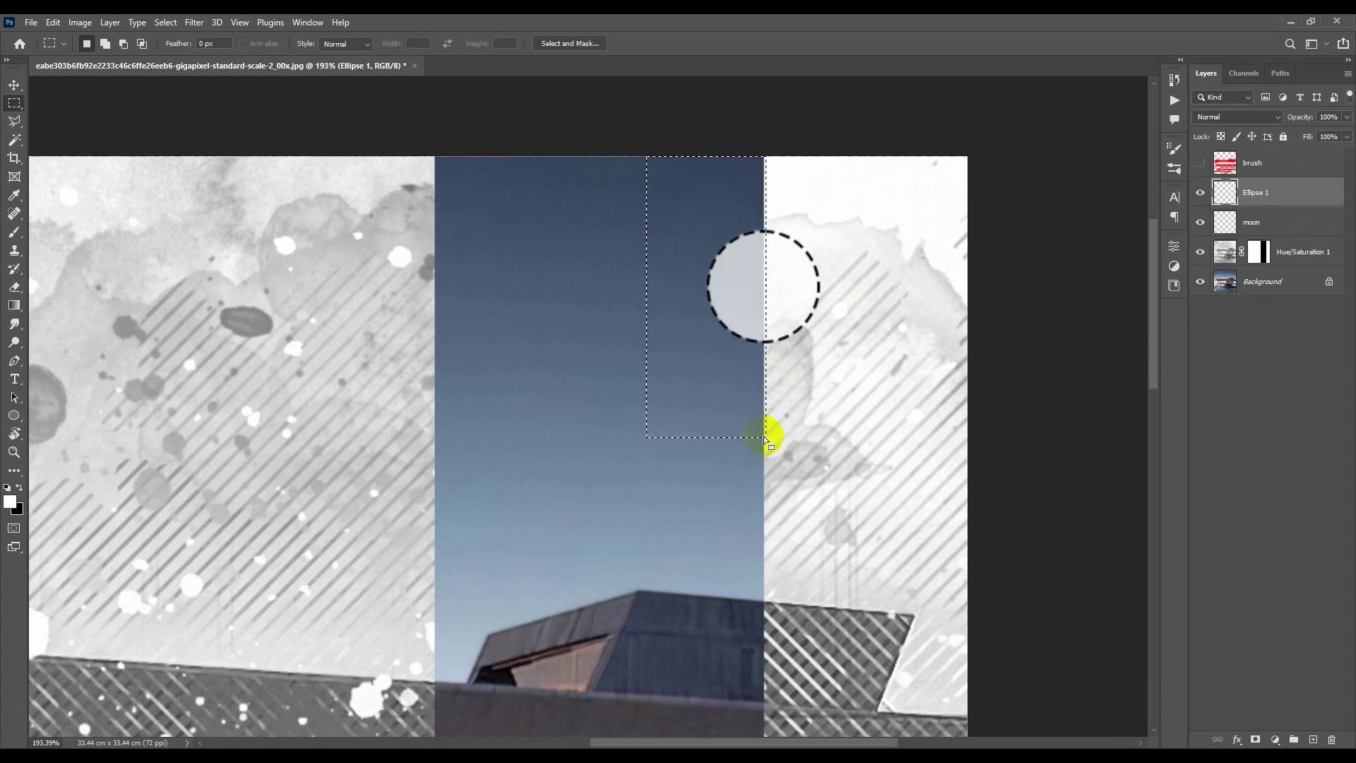
click(670, 131)
drag(670, 131, 764, 465)
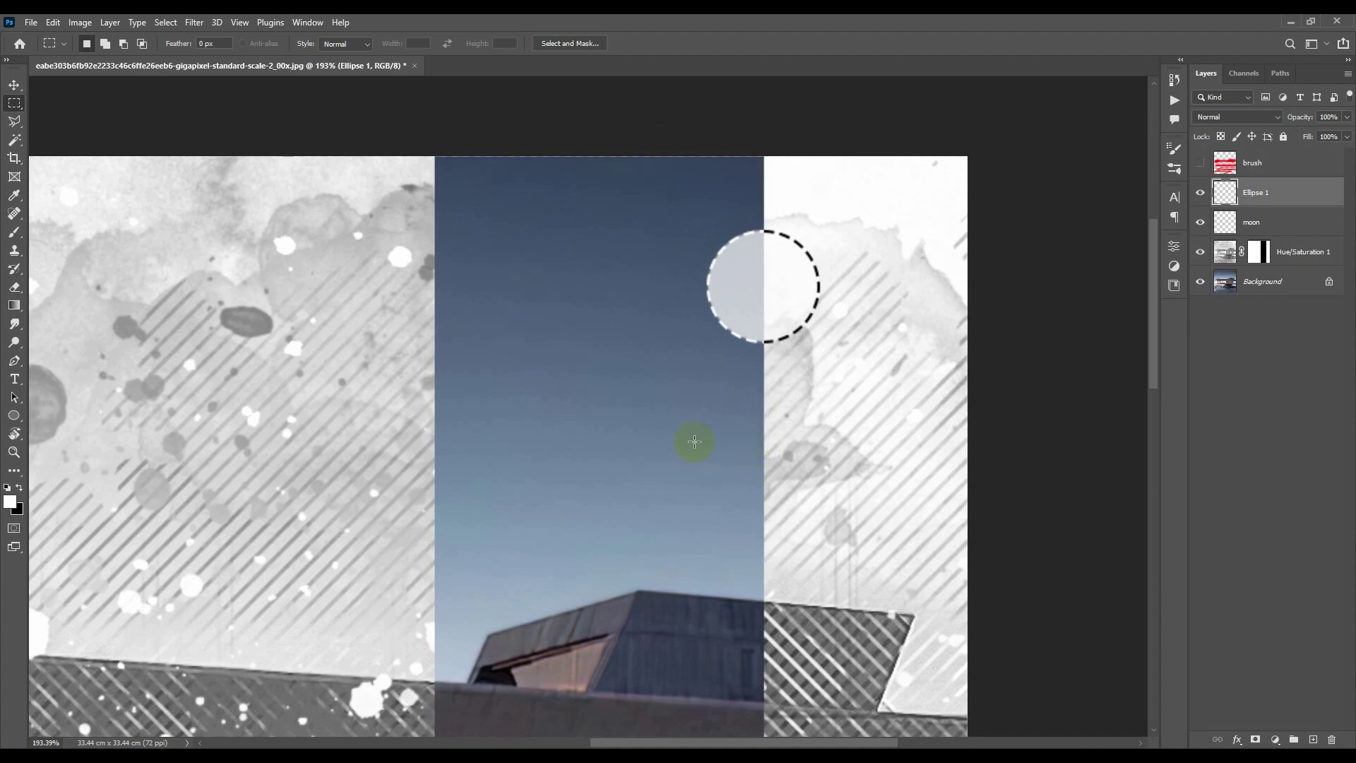
Step: Lower the dashed circle layer's opacity to 78% and check it against the whole artwork
key(v)
scroll(697, 416, down, 5)
scroll(676, 443, up, 3)
drag(676, 443, 687, 373)
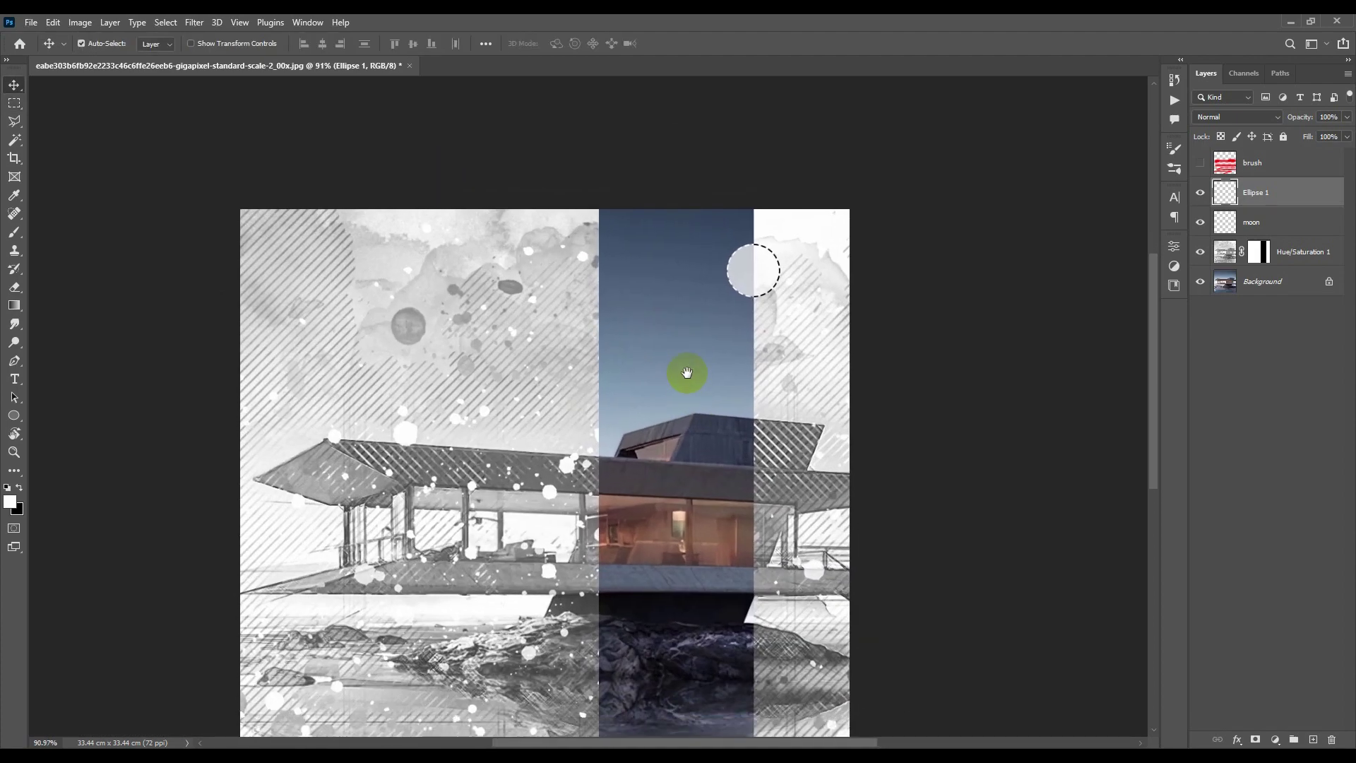
scroll(699, 273, up, 3)
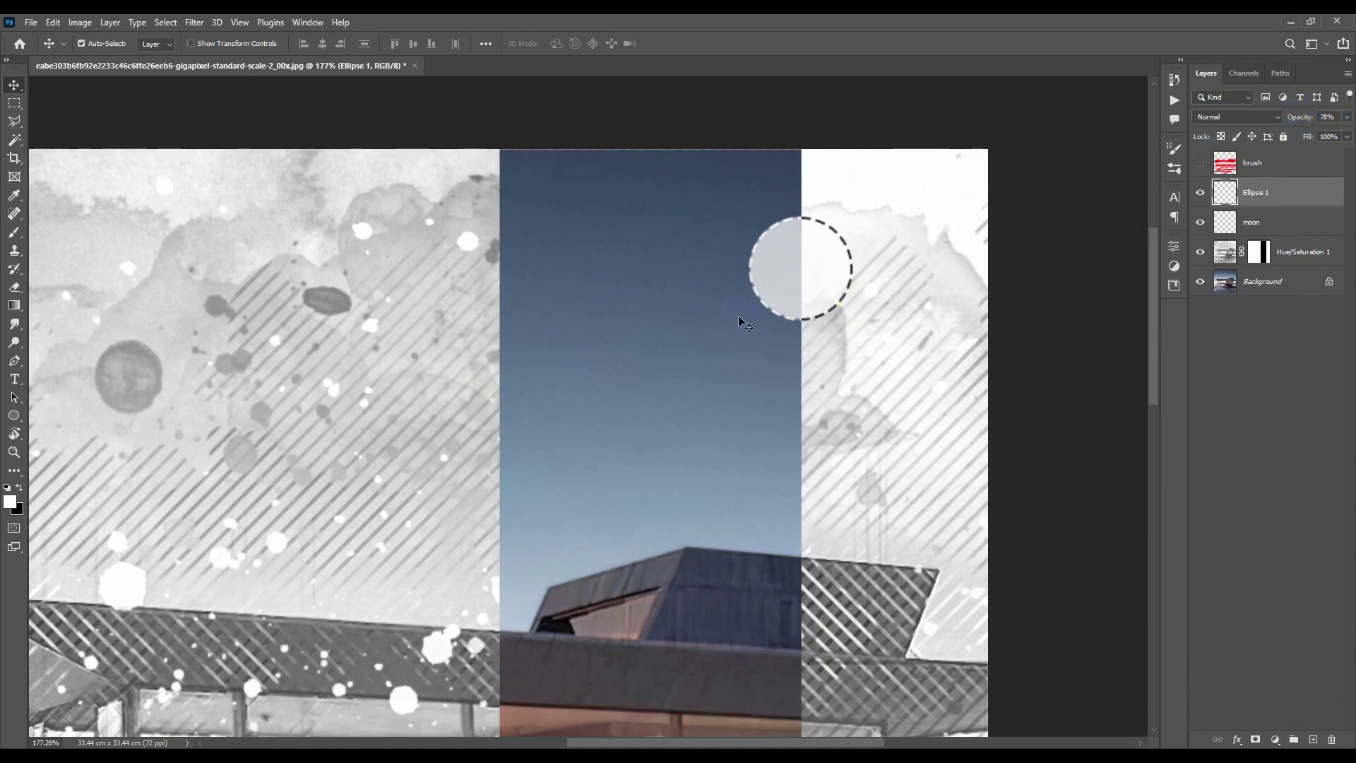
scroll(642, 415, down, 8)
scroll(595, 443, up, 10)
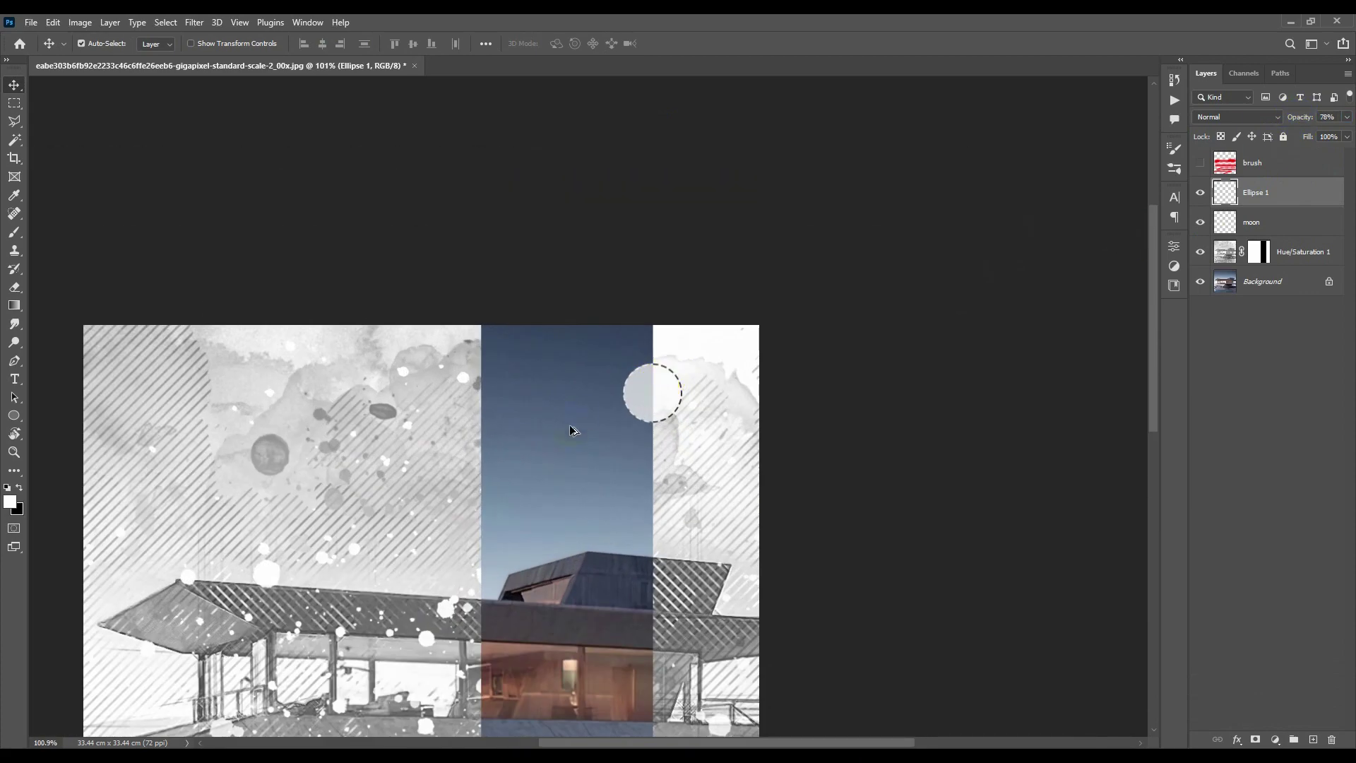
drag(668, 432, 684, 423)
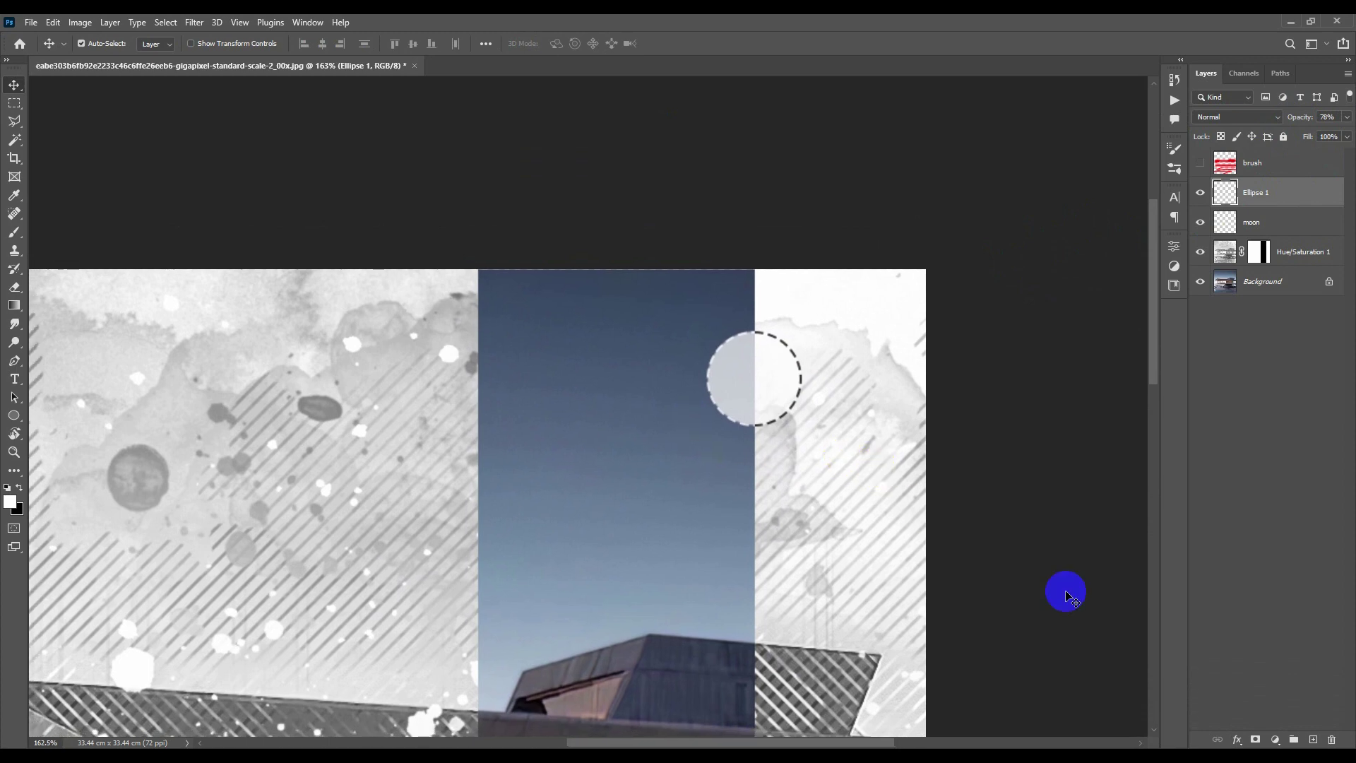
Step: Add an empty layer above the dashed circle and name it LINES
click(1312, 740)
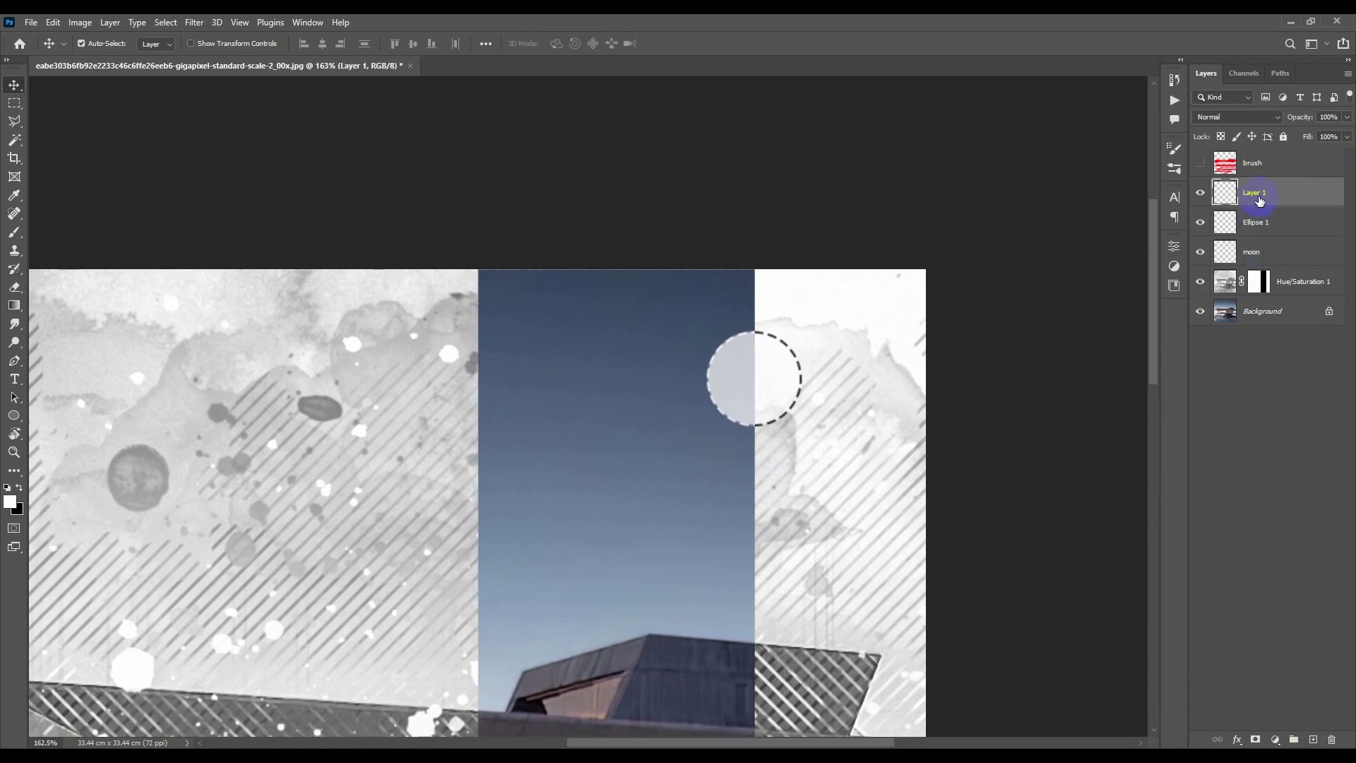
text(ES)
key(Return)
Step: Draw a vertical line about 168 px long through the moon along the colour strip's right edge
drag(724, 395, 716, 351)
scroll(726, 414, up, 1)
drag(13, 418, 78, 469)
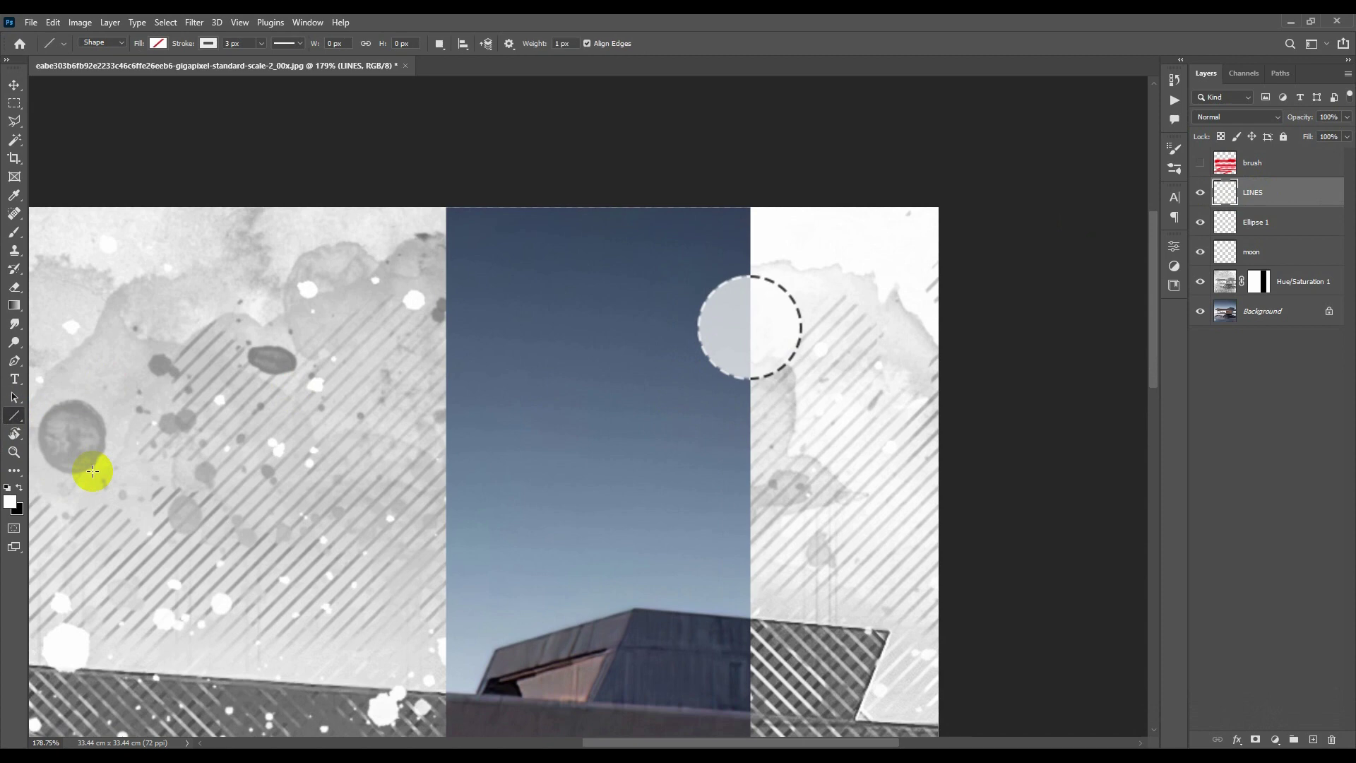
drag(751, 222, 750, 435)
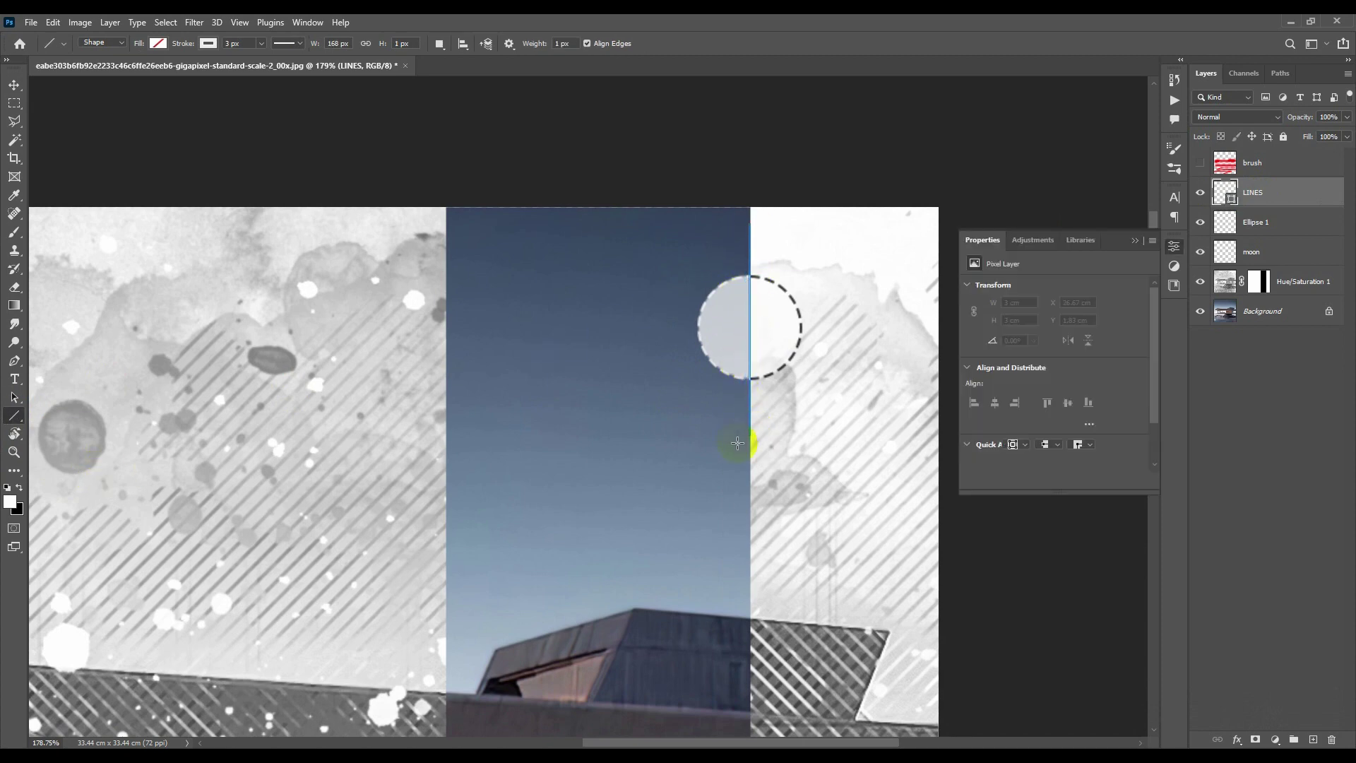
Step: Give the vertical line through the moon a dashed stroke 2 px wide
click(291, 44)
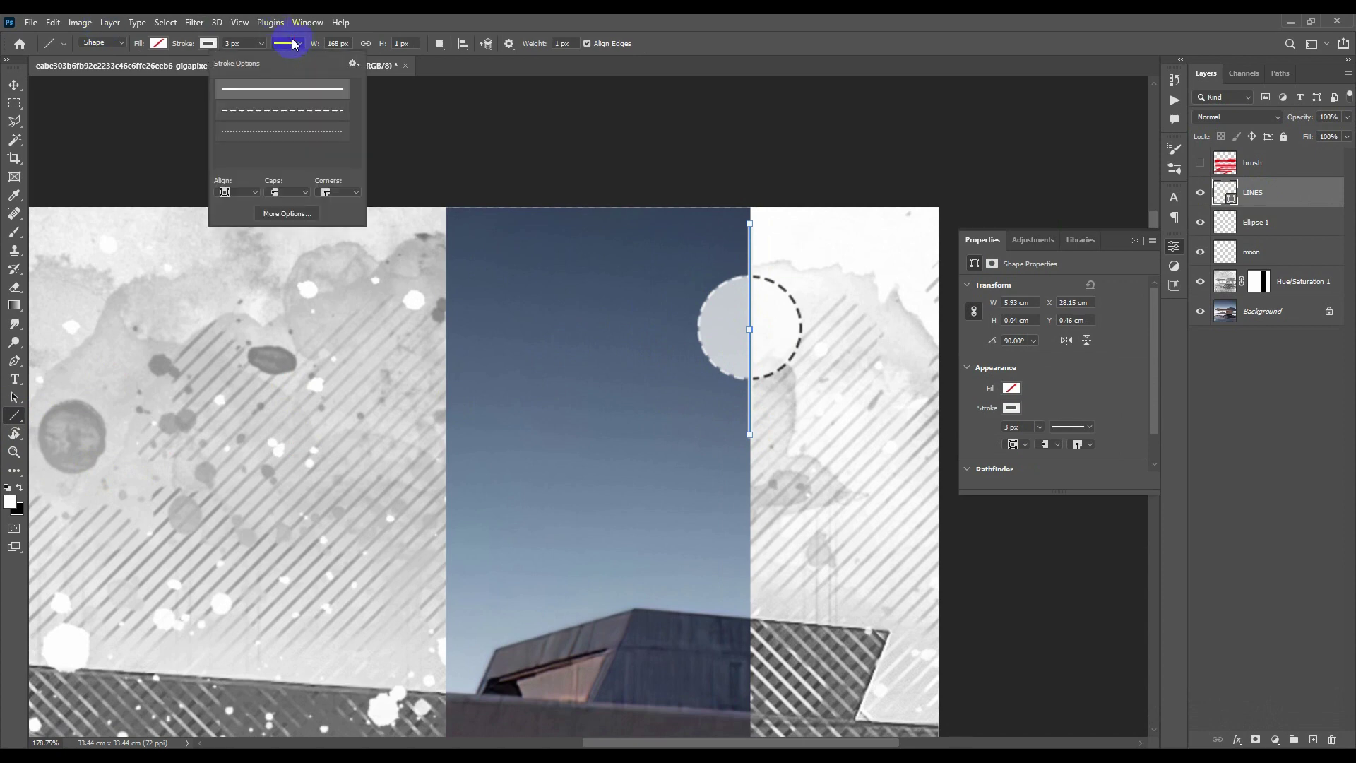
click(307, 113)
click(243, 44)
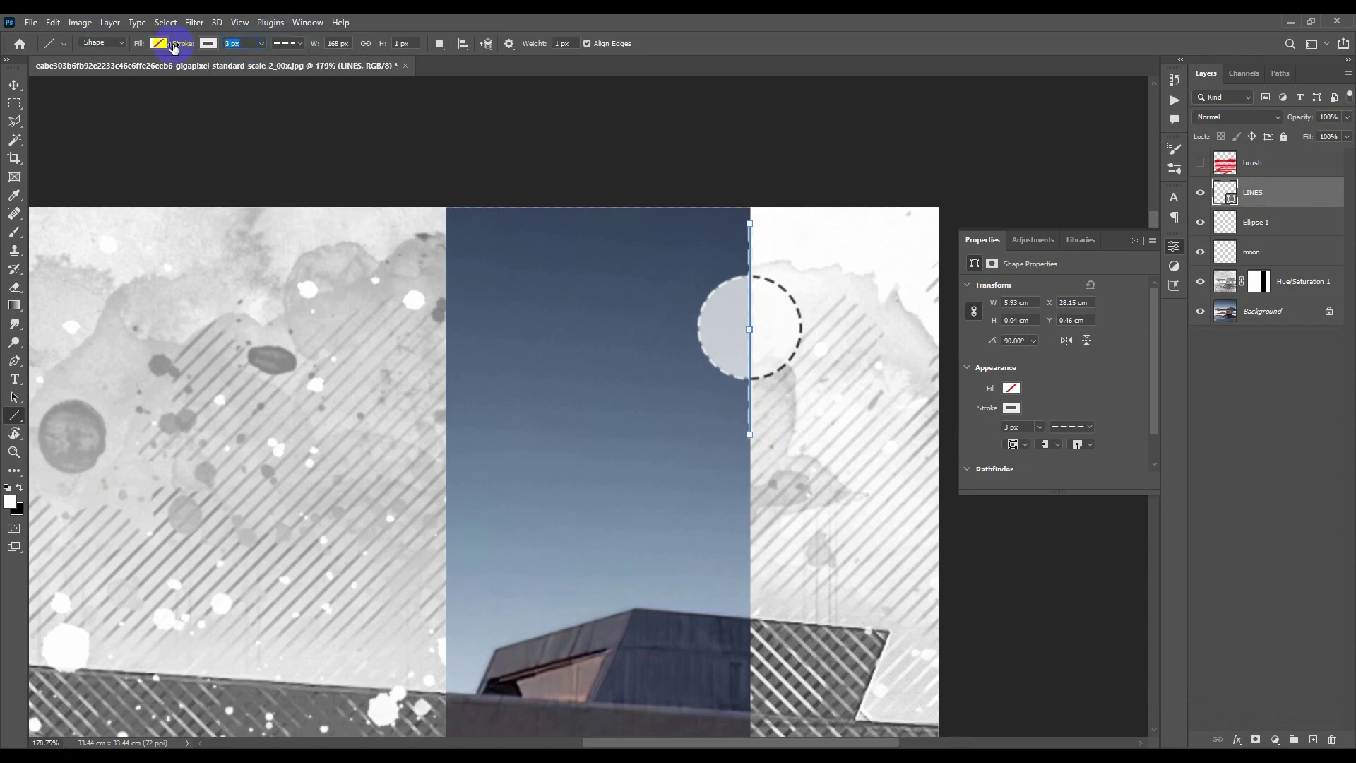
key(Return)
drag(248, 44, 169, 51)
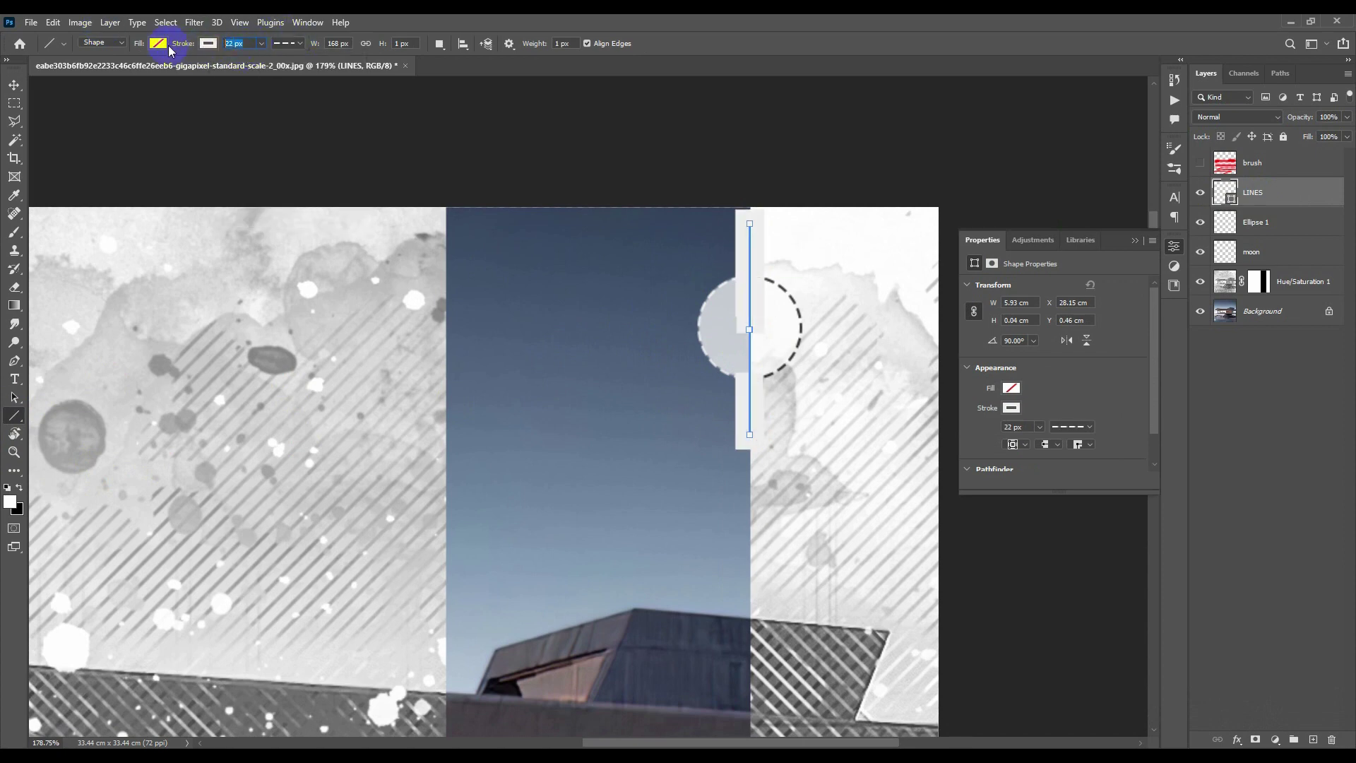
text(2)
key(Return)
Step: Change the vertical line's stroke colour to black
click(208, 43)
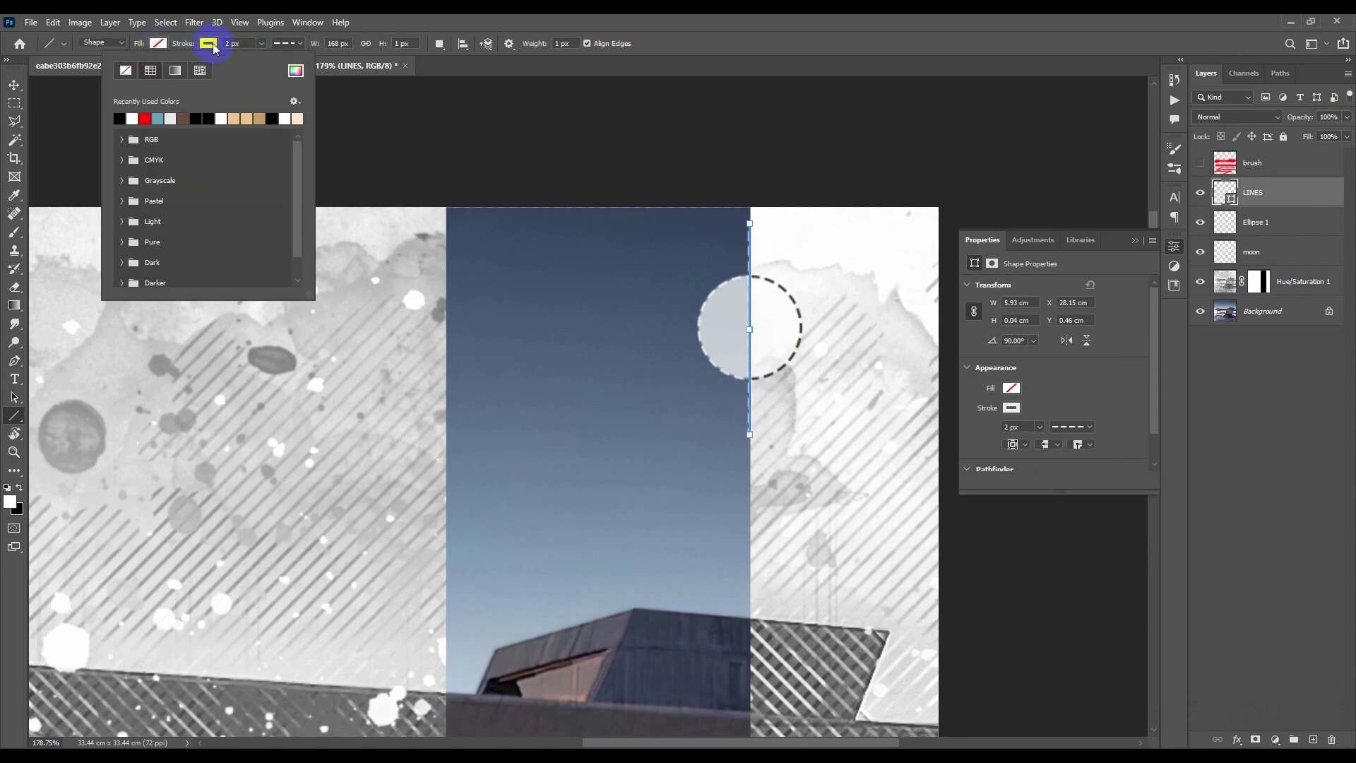
click(120, 118)
click(130, 118)
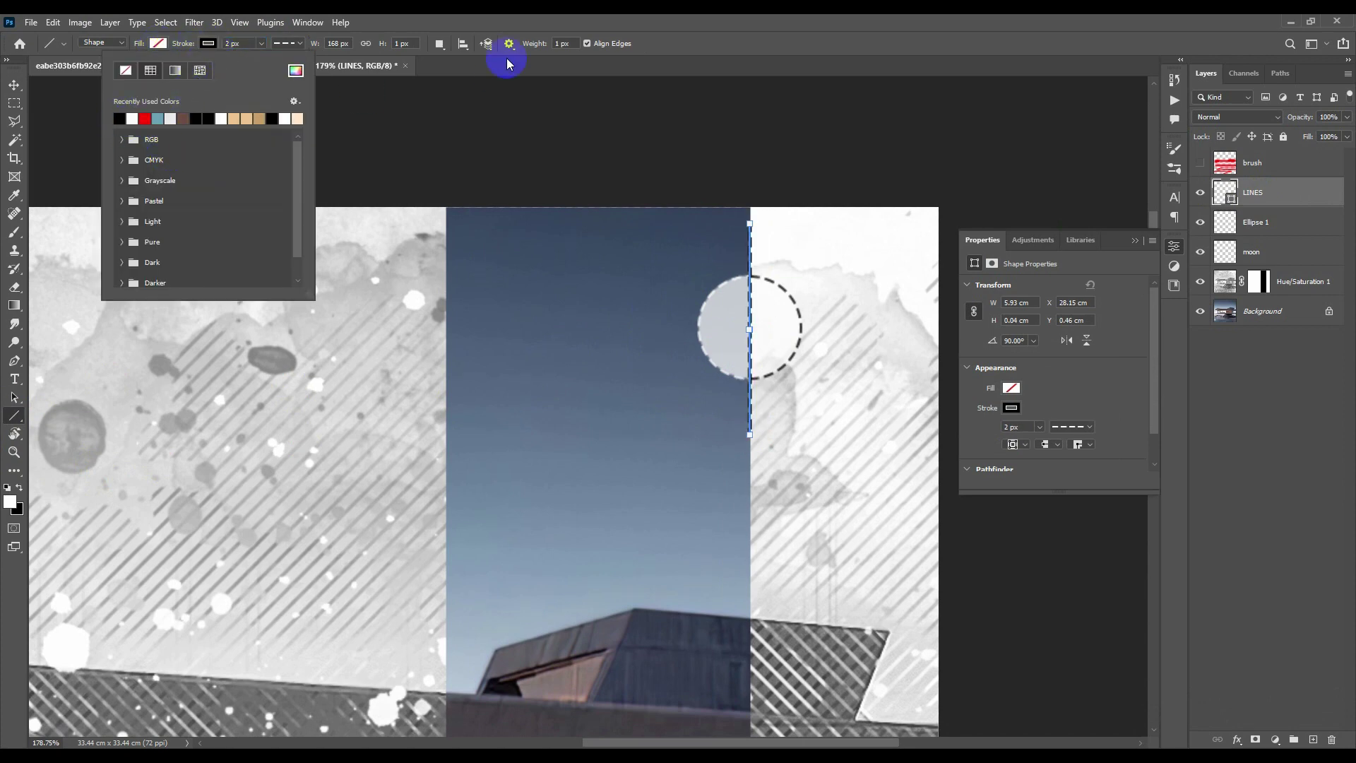
click(1135, 240)
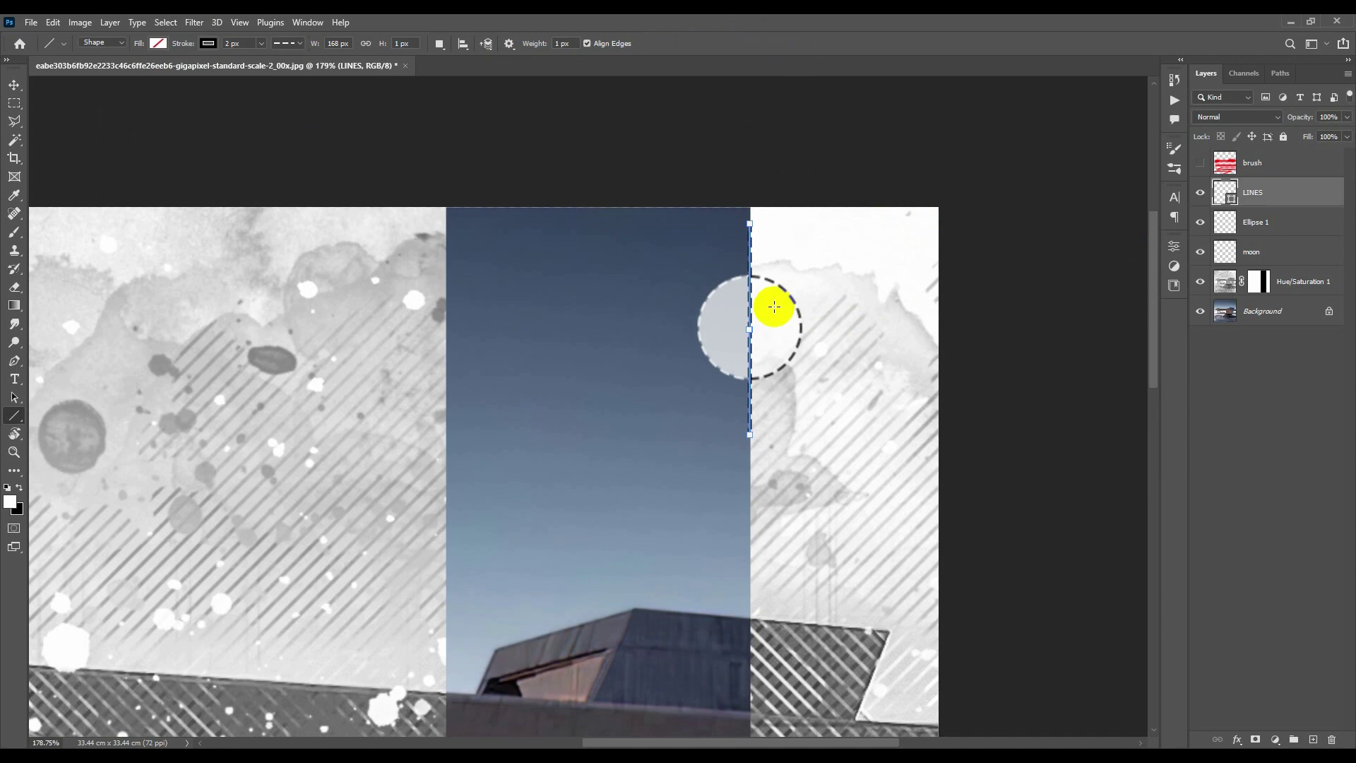
Step: Move the dashed line off the strip's edge onto the blue sky left of the moon
scroll(770, 297, up, 5)
key(v)
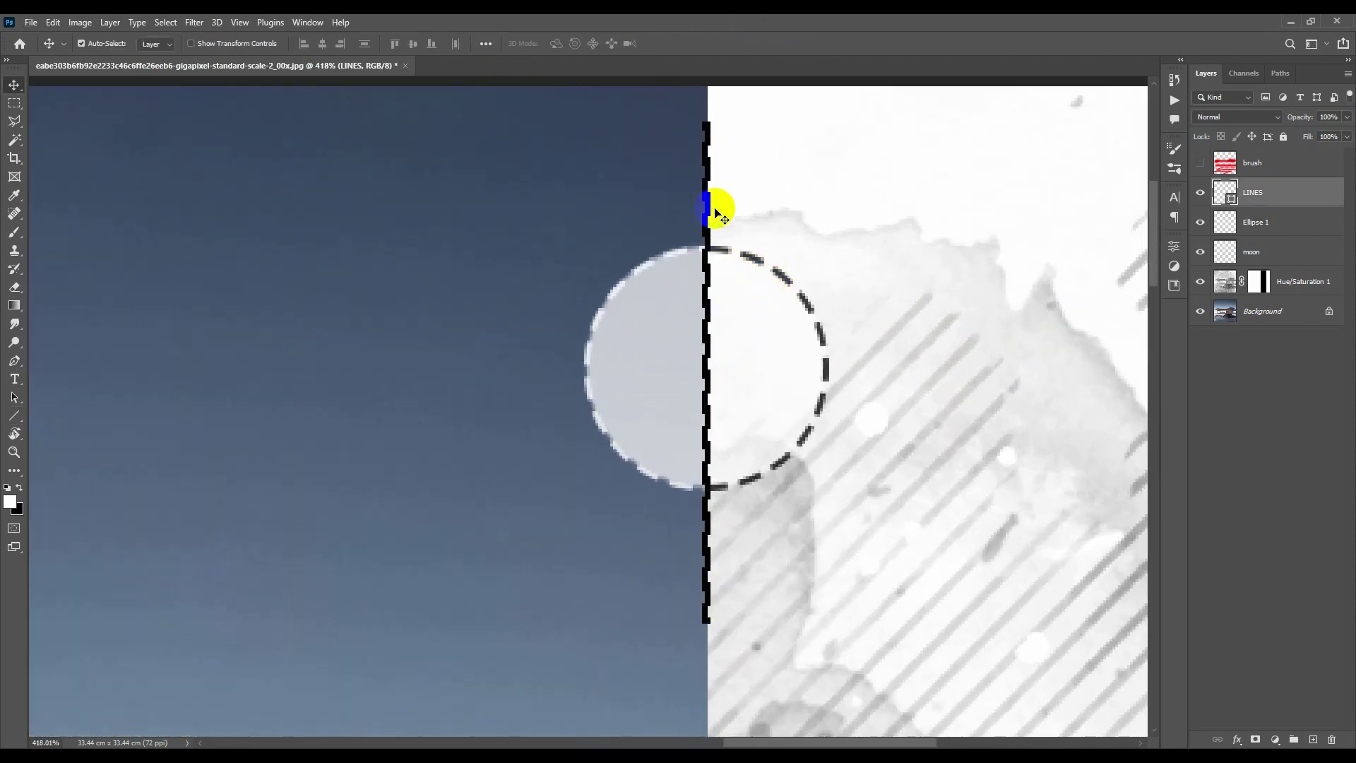
drag(712, 198, 456, 205)
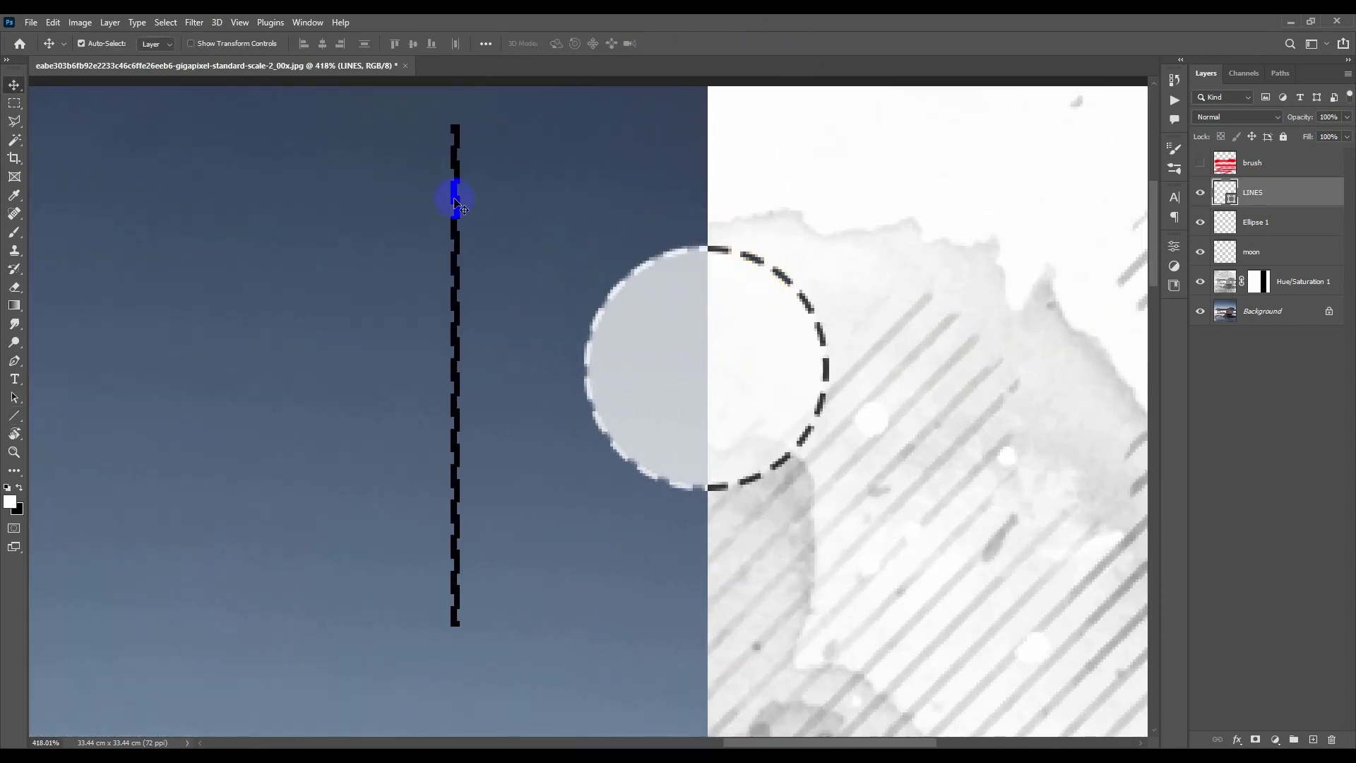
Step: Give the line a custom dash pattern with dash 4 and gap 2.13, and rasterize the LINES layer
key(t)
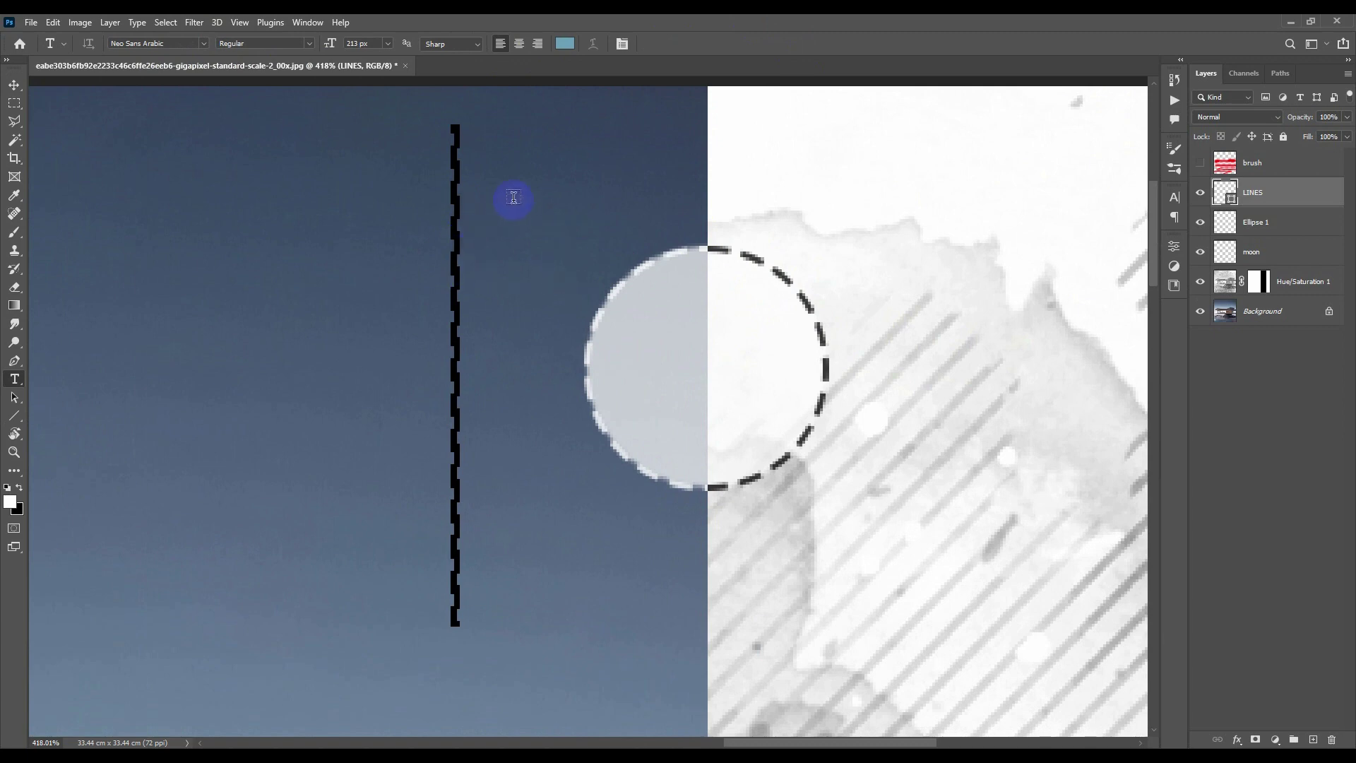
key(u)
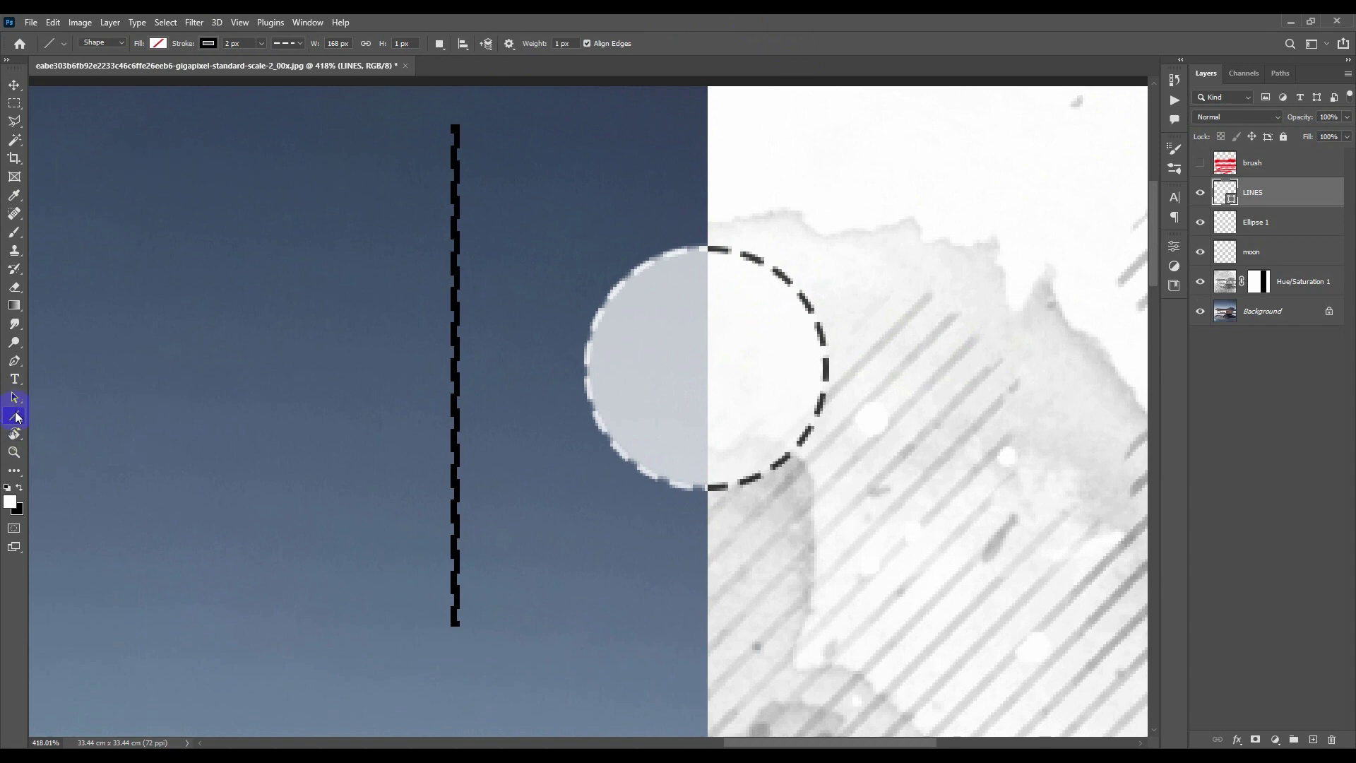
click(295, 43)
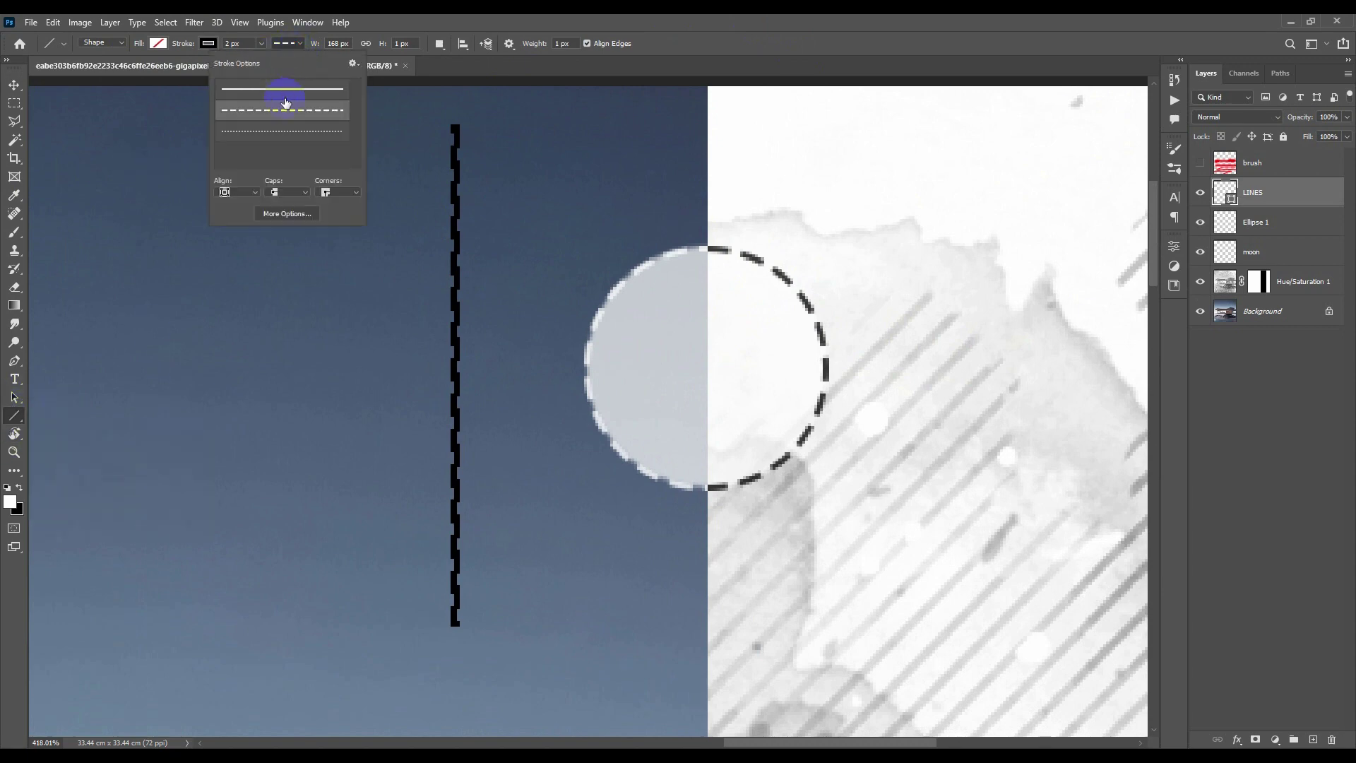
click(292, 223)
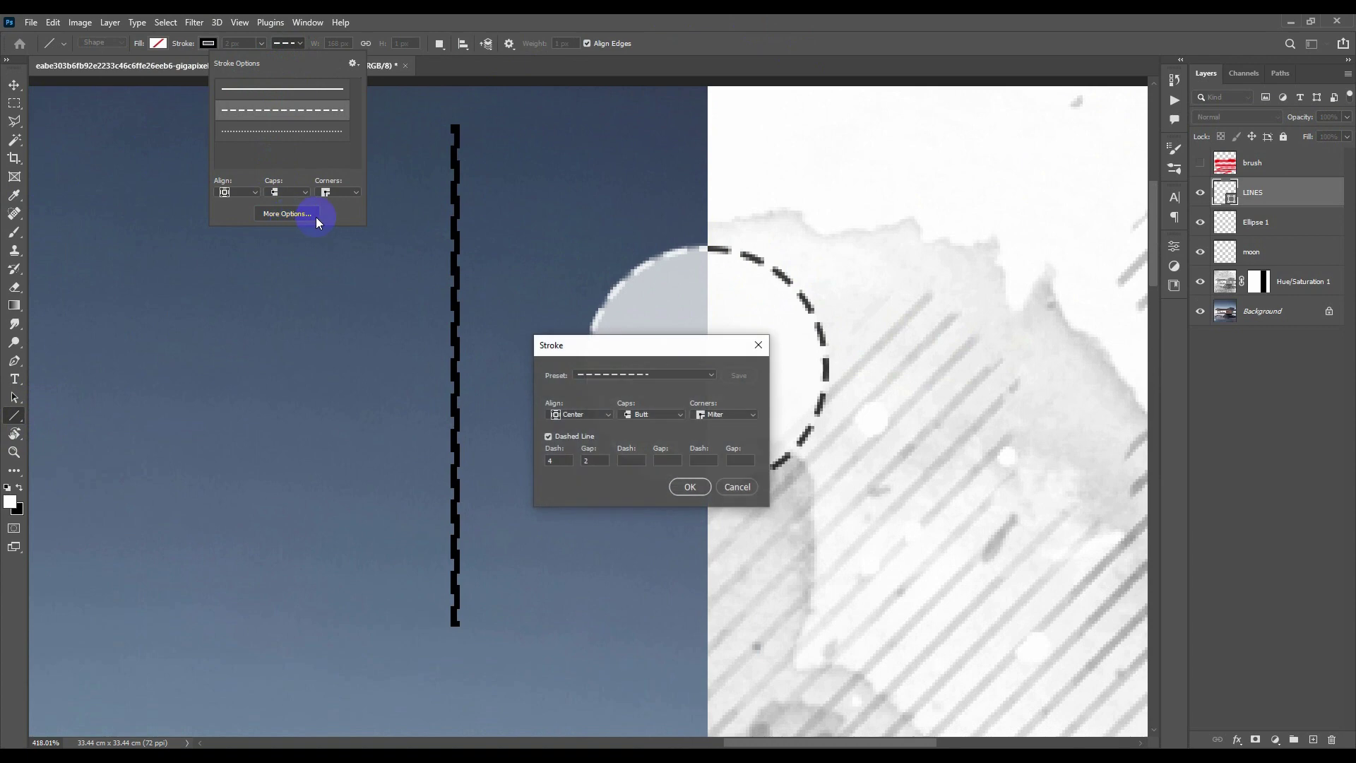
drag(597, 343, 617, 221)
click(602, 315)
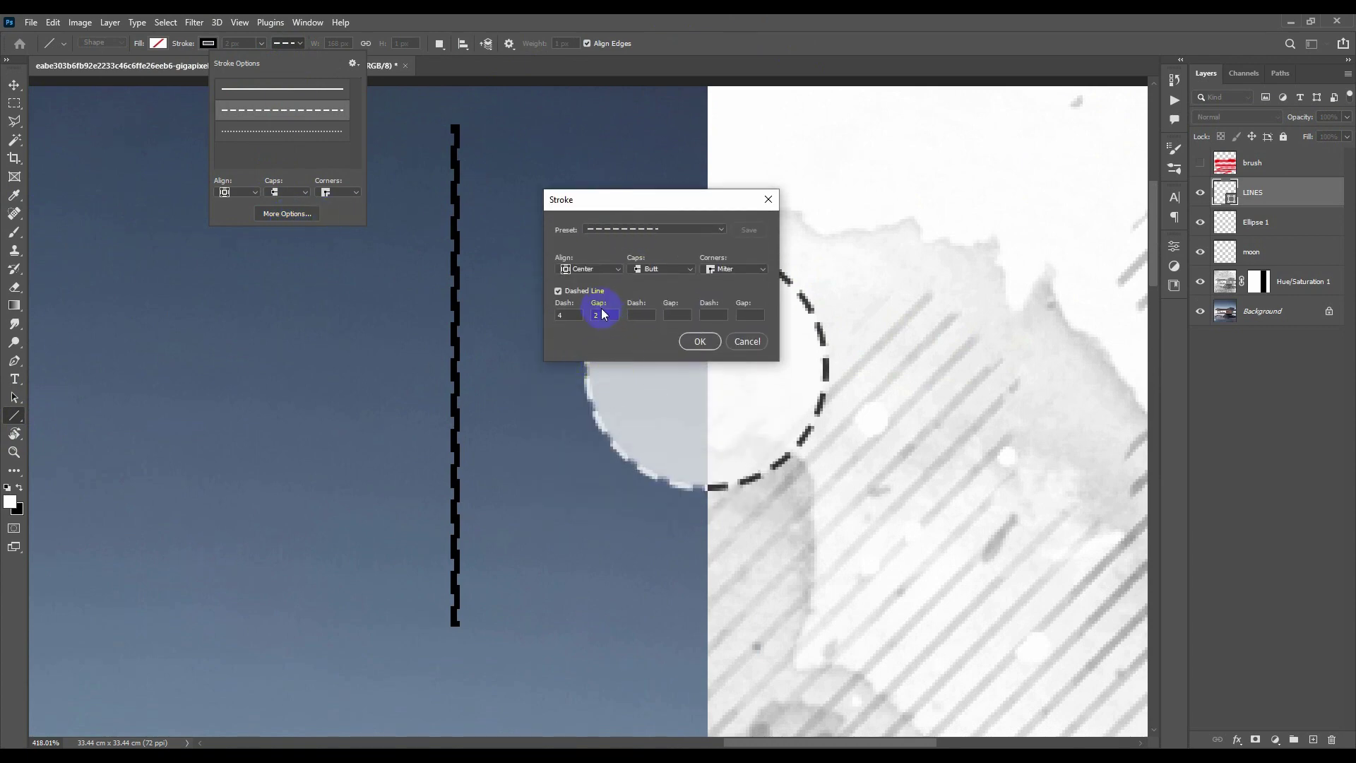
drag(597, 305, 606, 305)
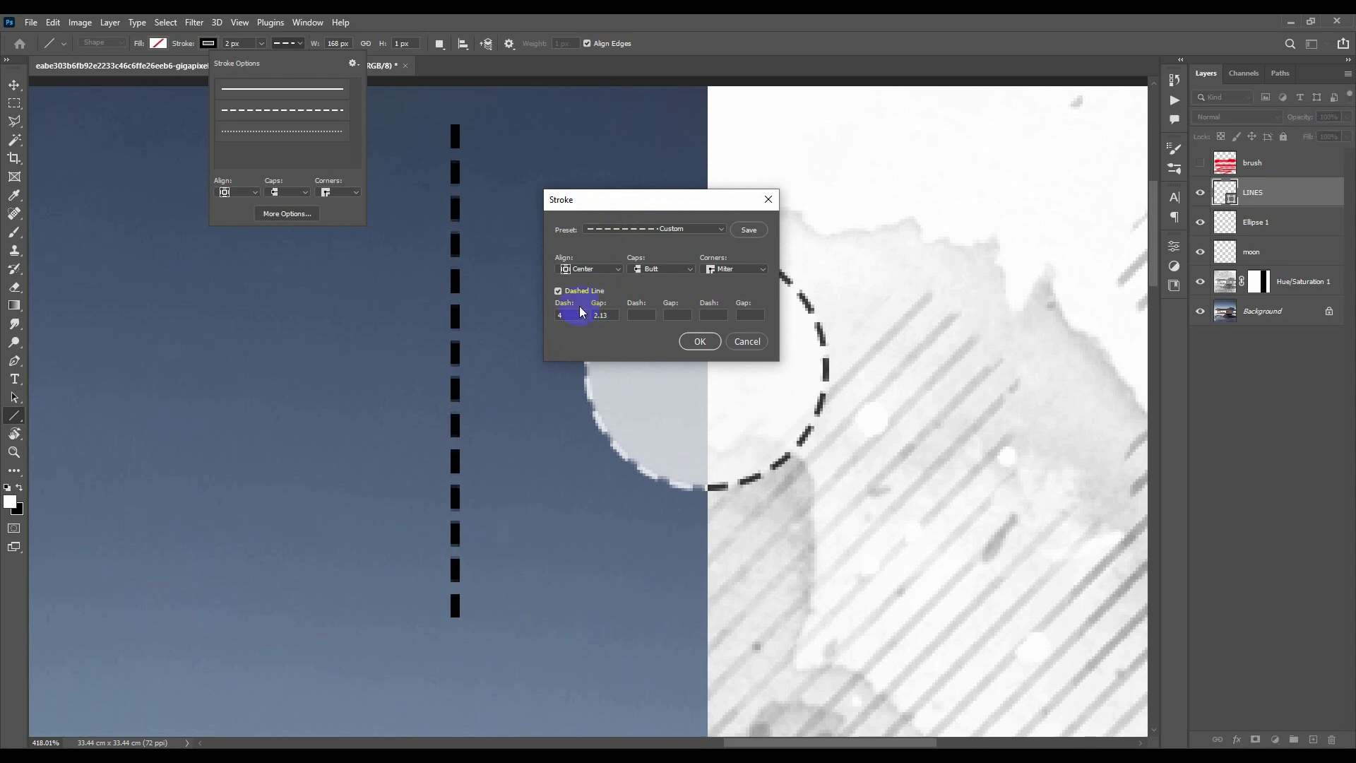
click(698, 342)
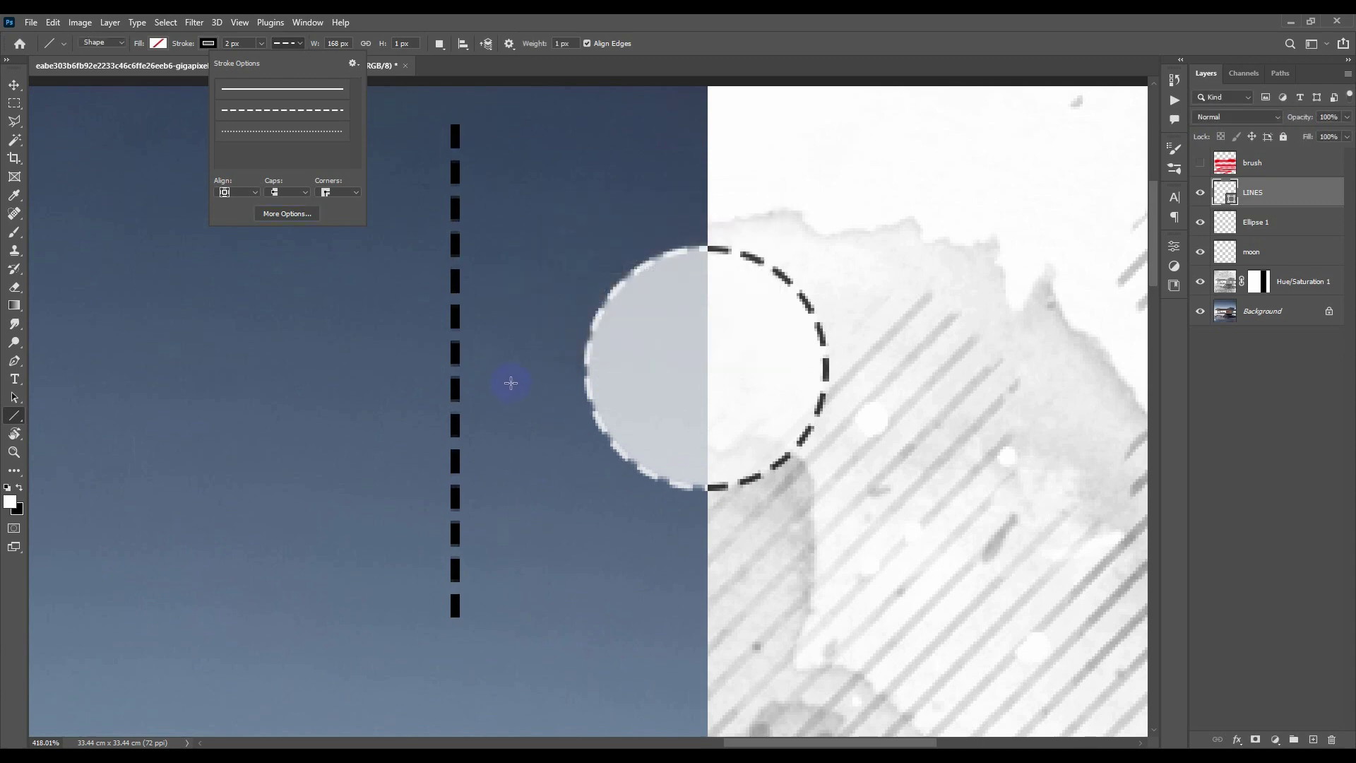
right_click(1311, 189)
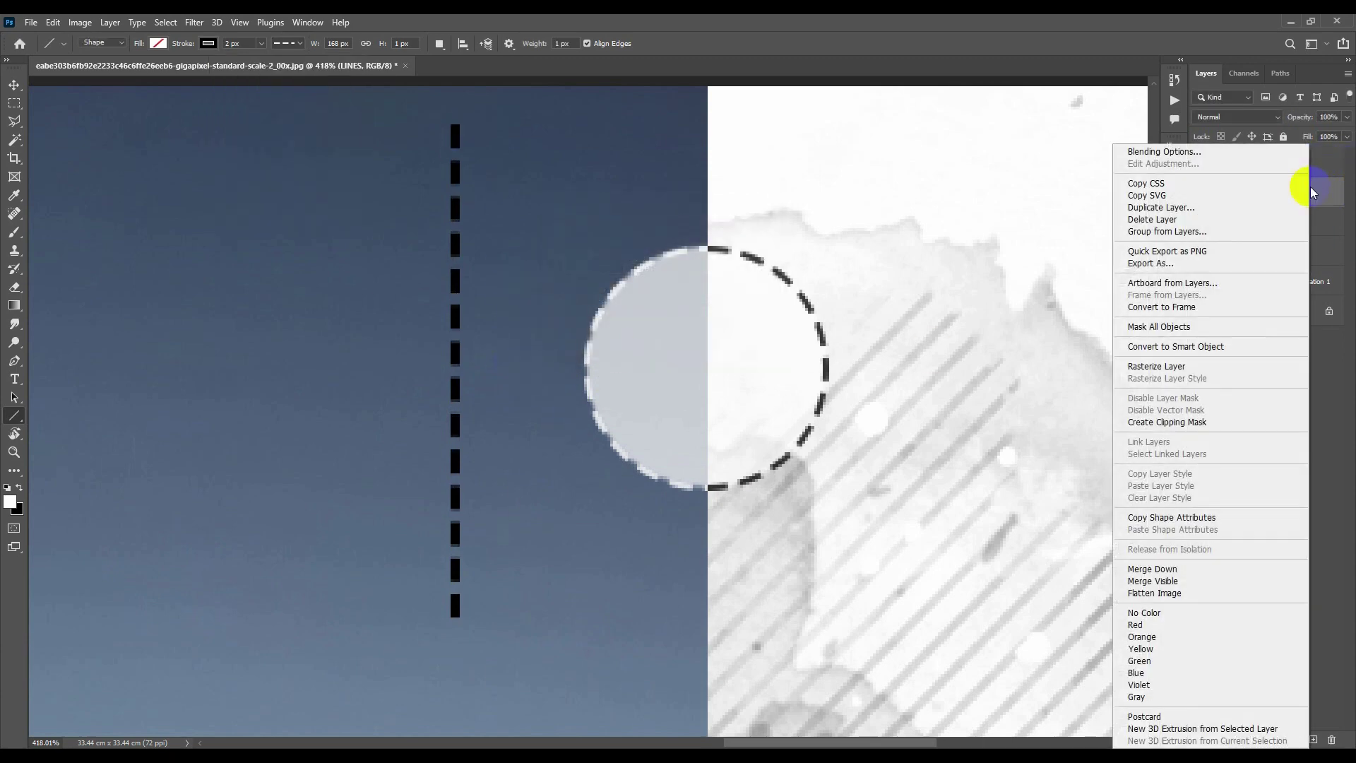
click(1174, 366)
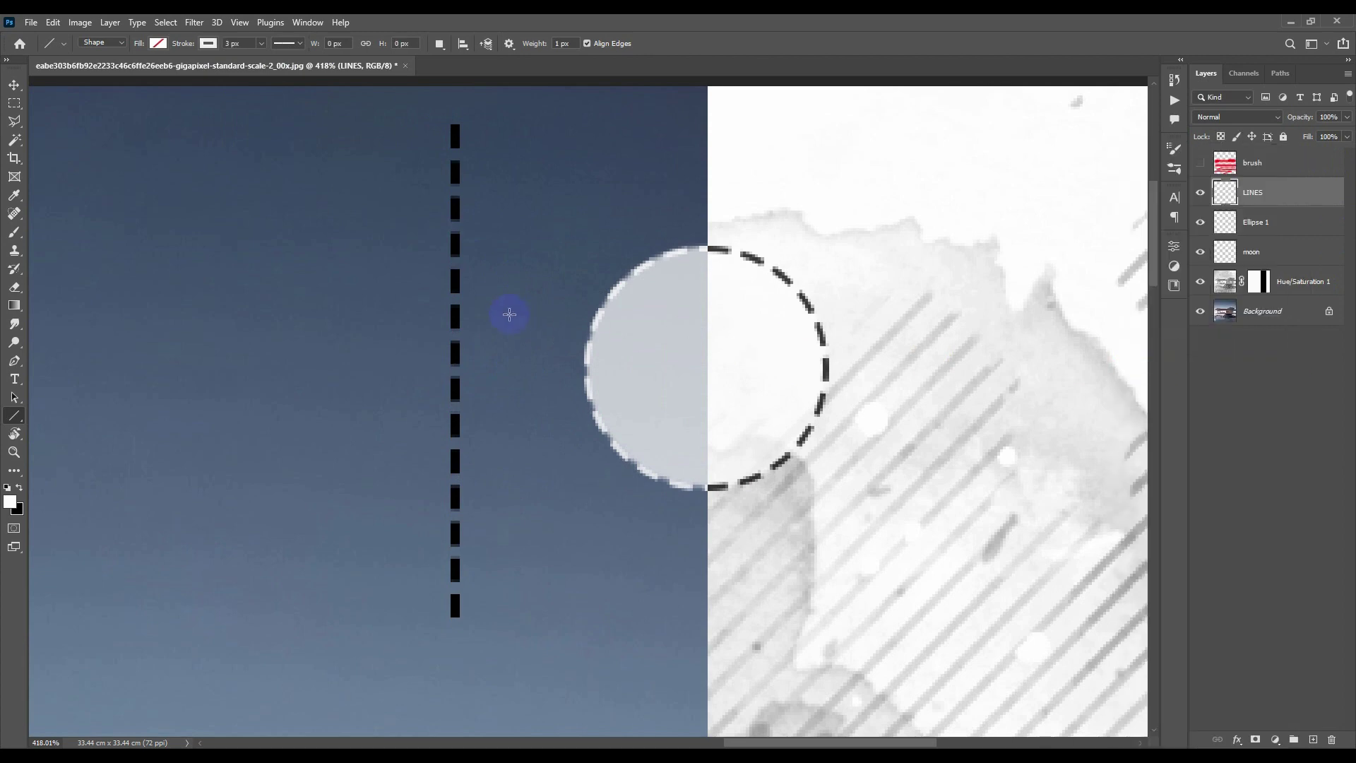
Step: Try to narrow the rasterized dashed line to 66.67% of its width
key(ctrl+t)
drag(460, 372, 456, 373)
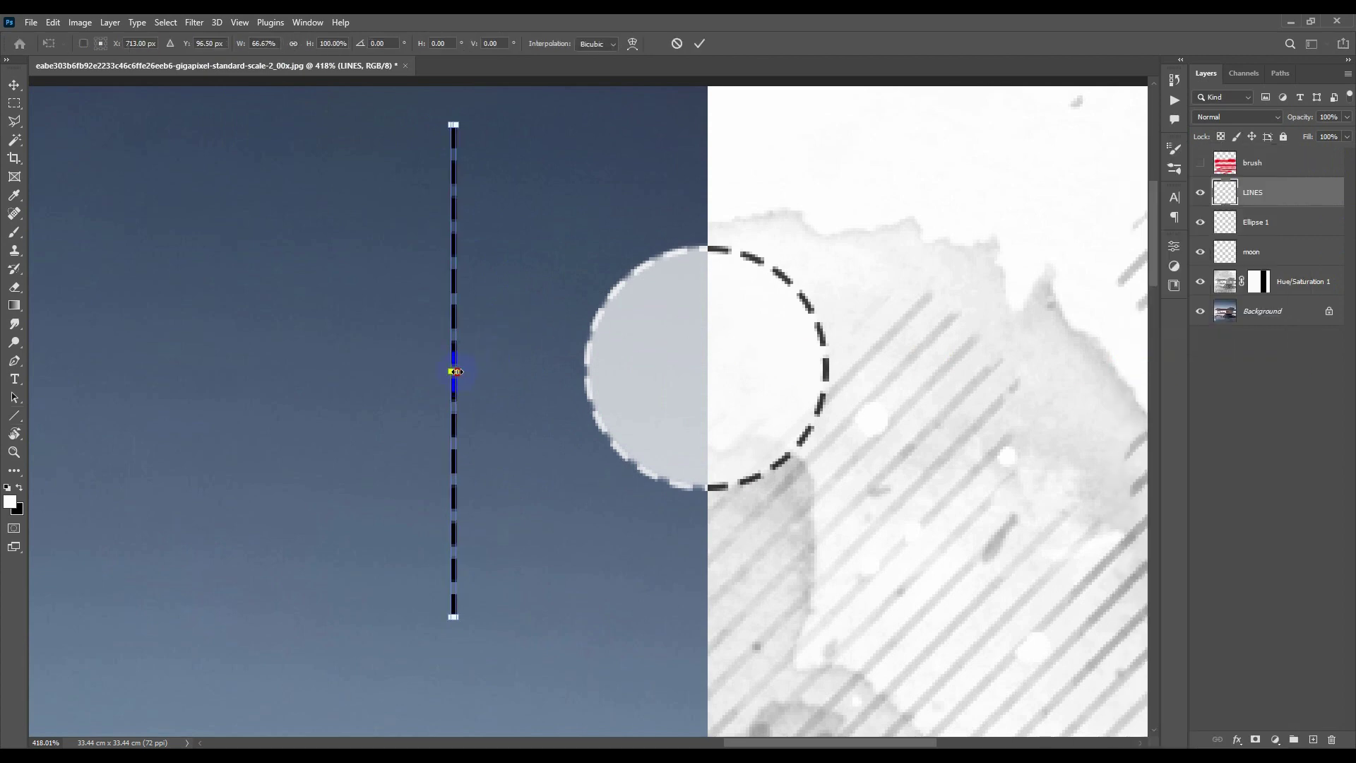
key(Return)
key(u)
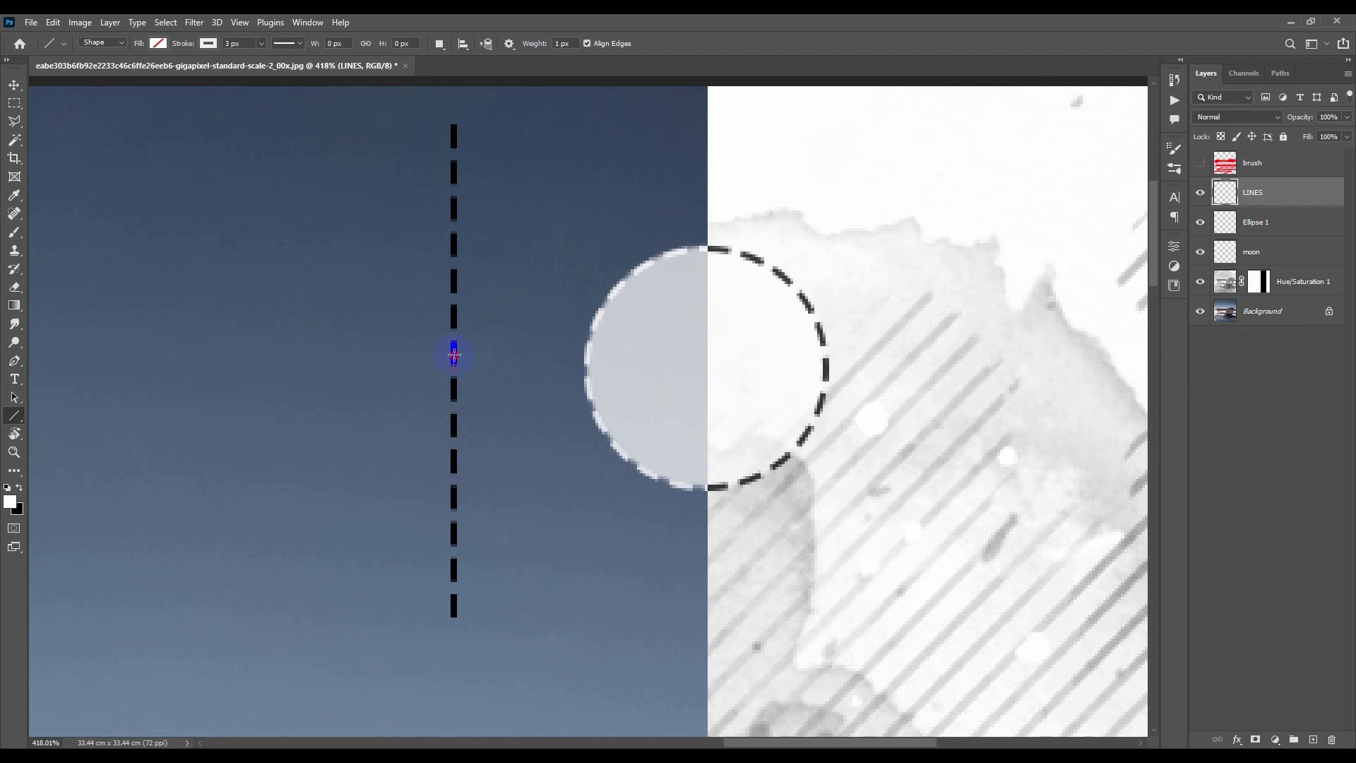
click(455, 355)
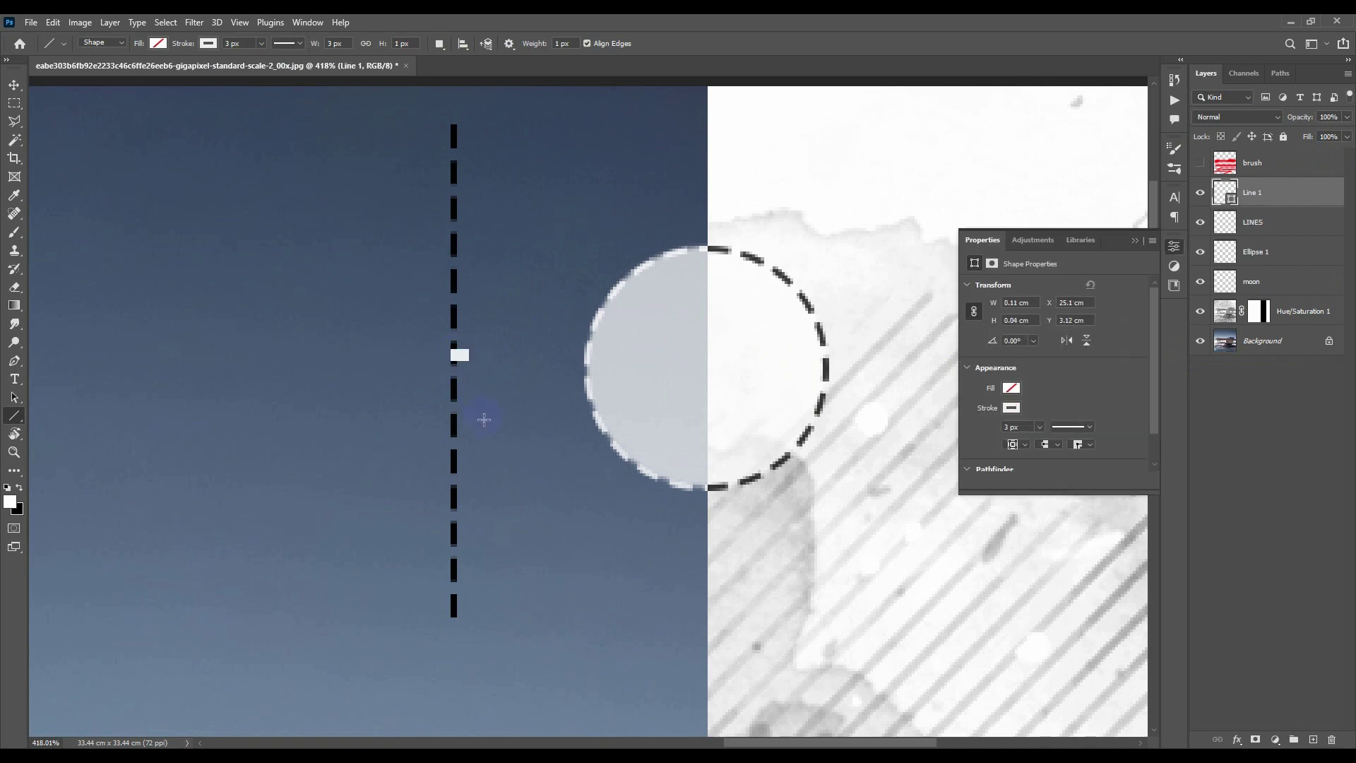
key(ctrl+z)
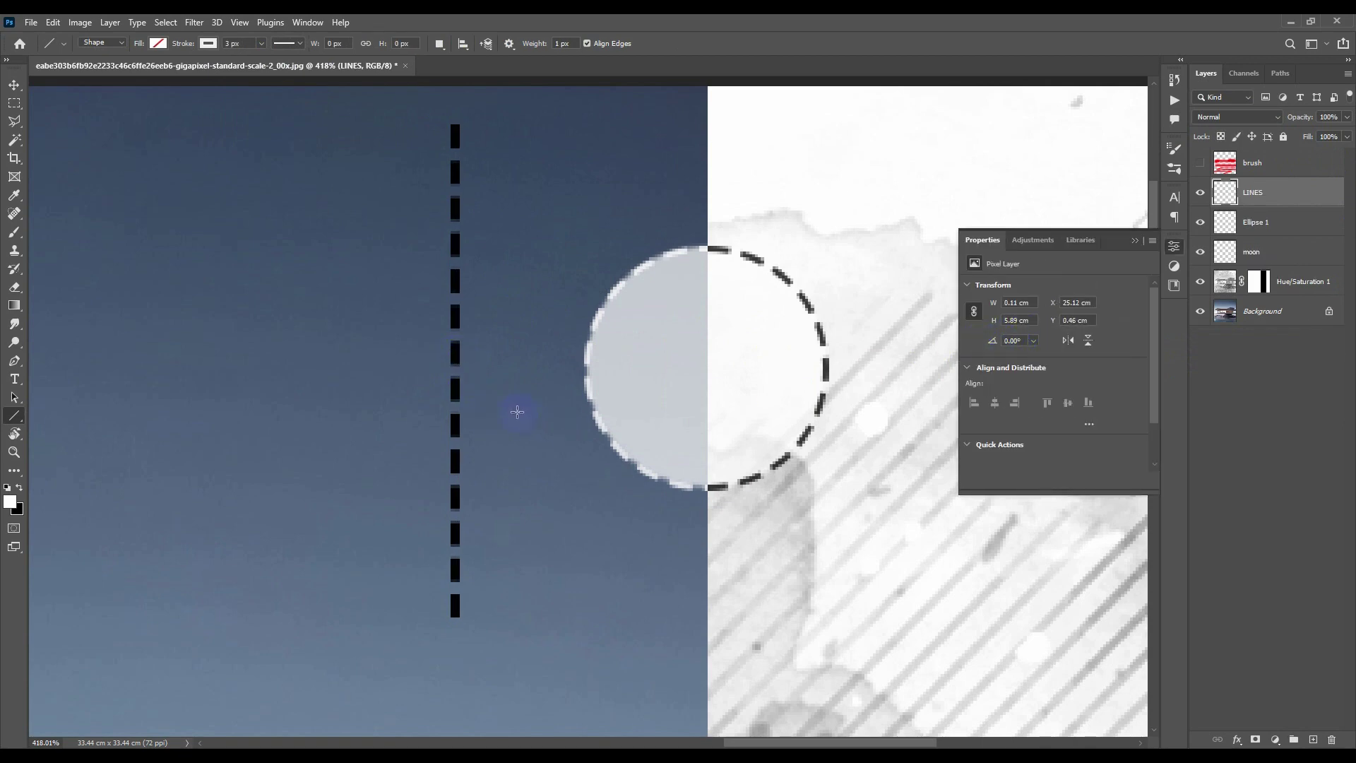
Step: Move the dashed line back through the moon along the colour strip's right edge and make it narrower
key(v)
drag(454, 311, 704, 306)
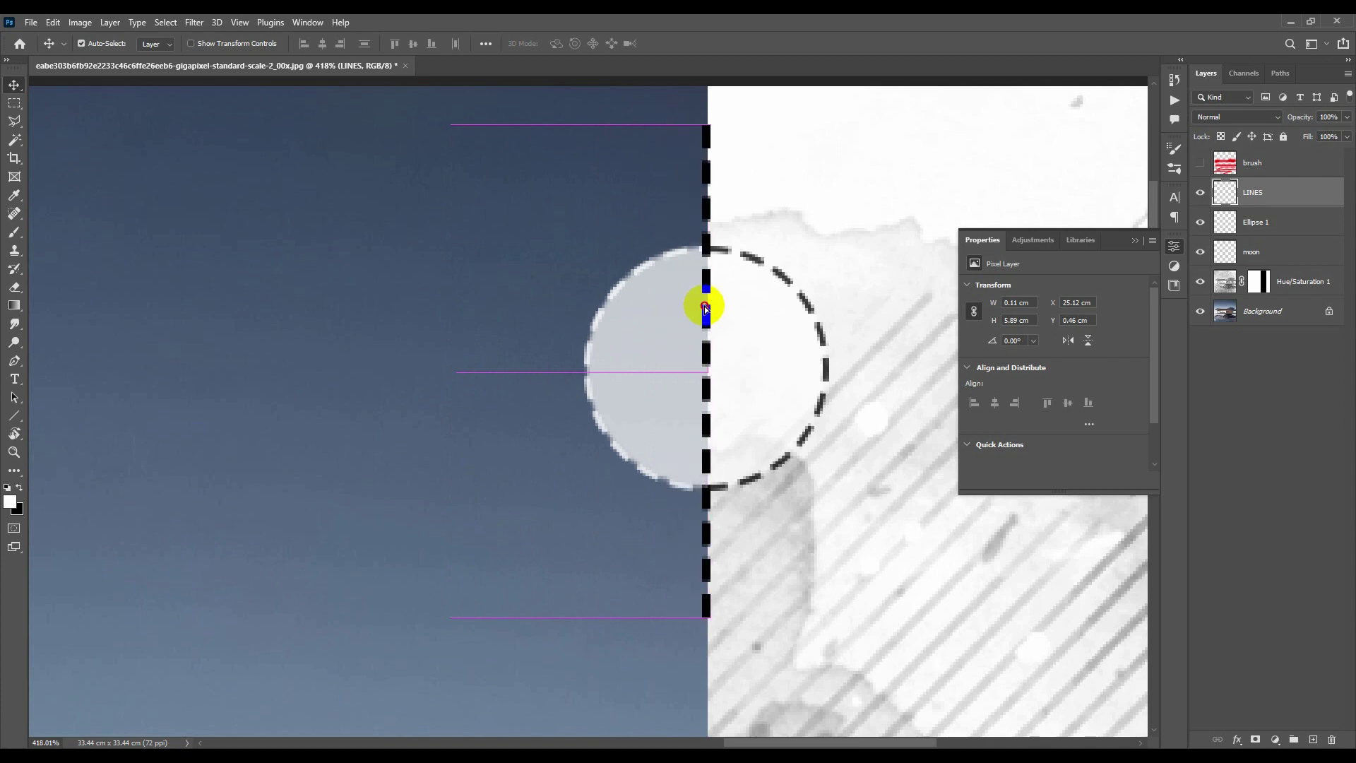
click(1135, 241)
key(ctrl+t)
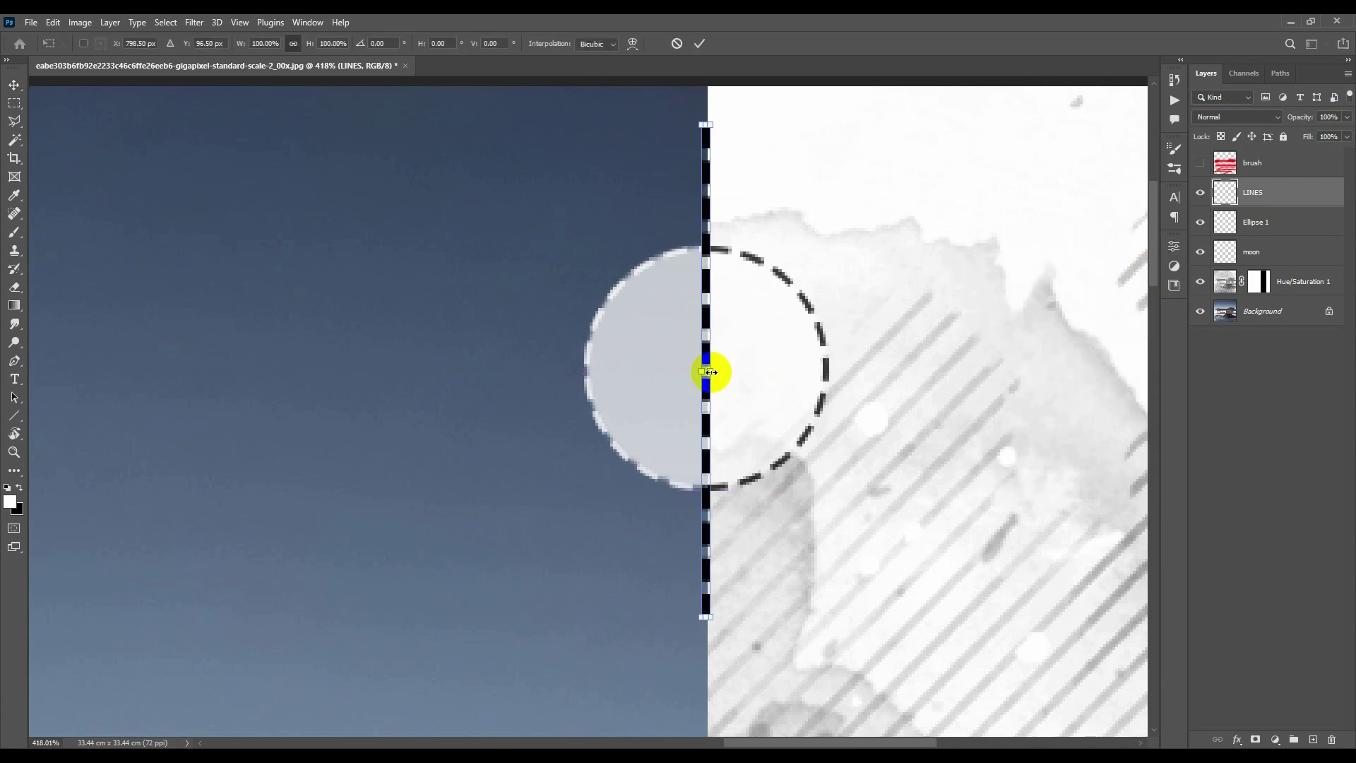
drag(710, 374, 710, 374)
key(Return)
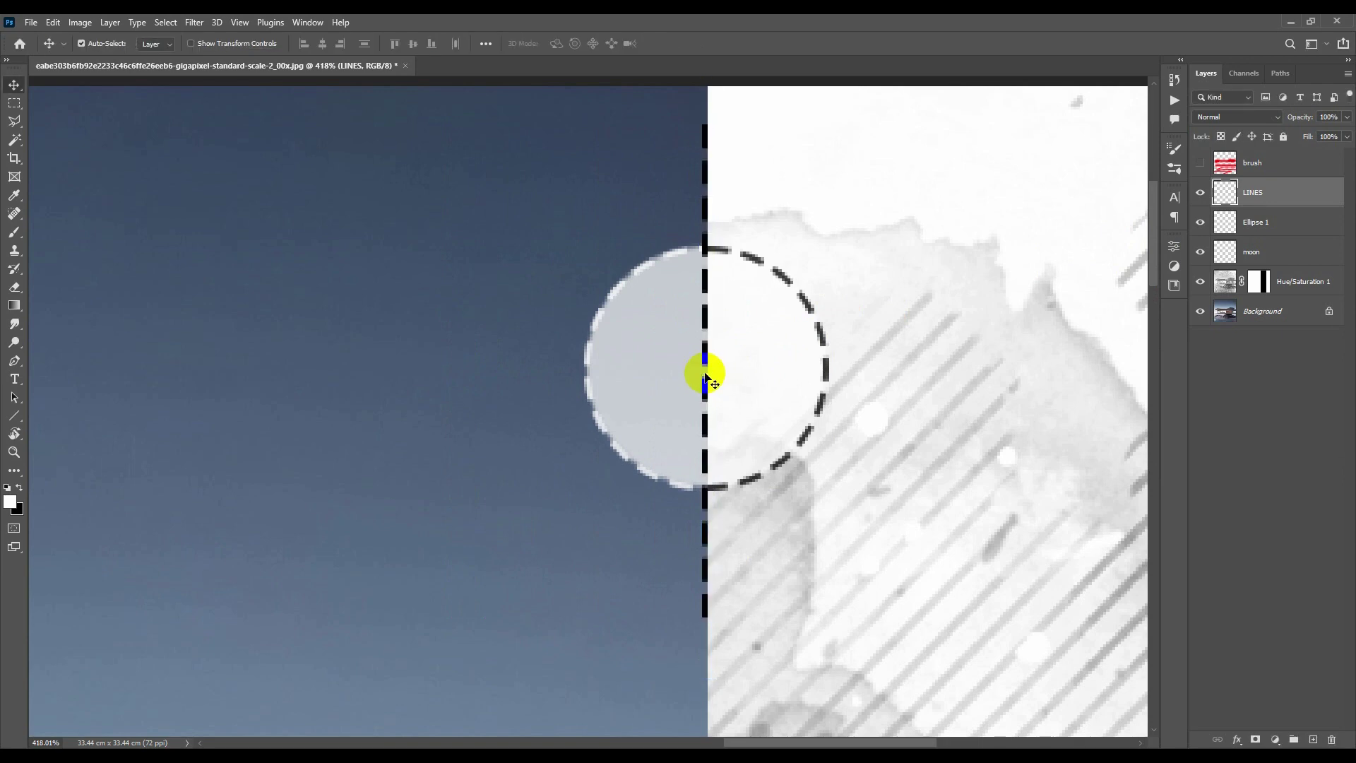
Step: Duplicate the dashed line onto the blue sky, rotate the copy -90° to horizontal and stretch its length to 125.75%
scroll(708, 380, down, 3)
scroll(706, 363, up, 2)
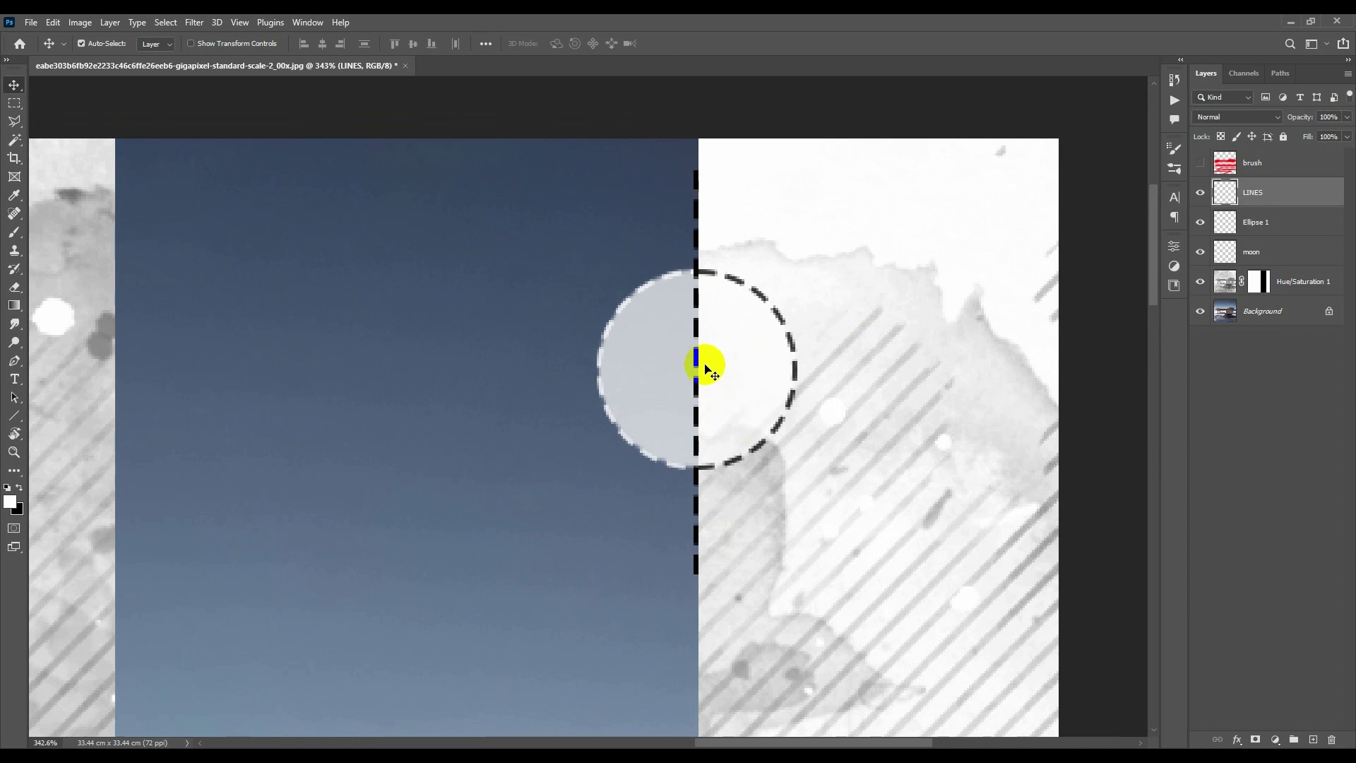
drag(697, 360, 402, 311)
key(ctrl+t)
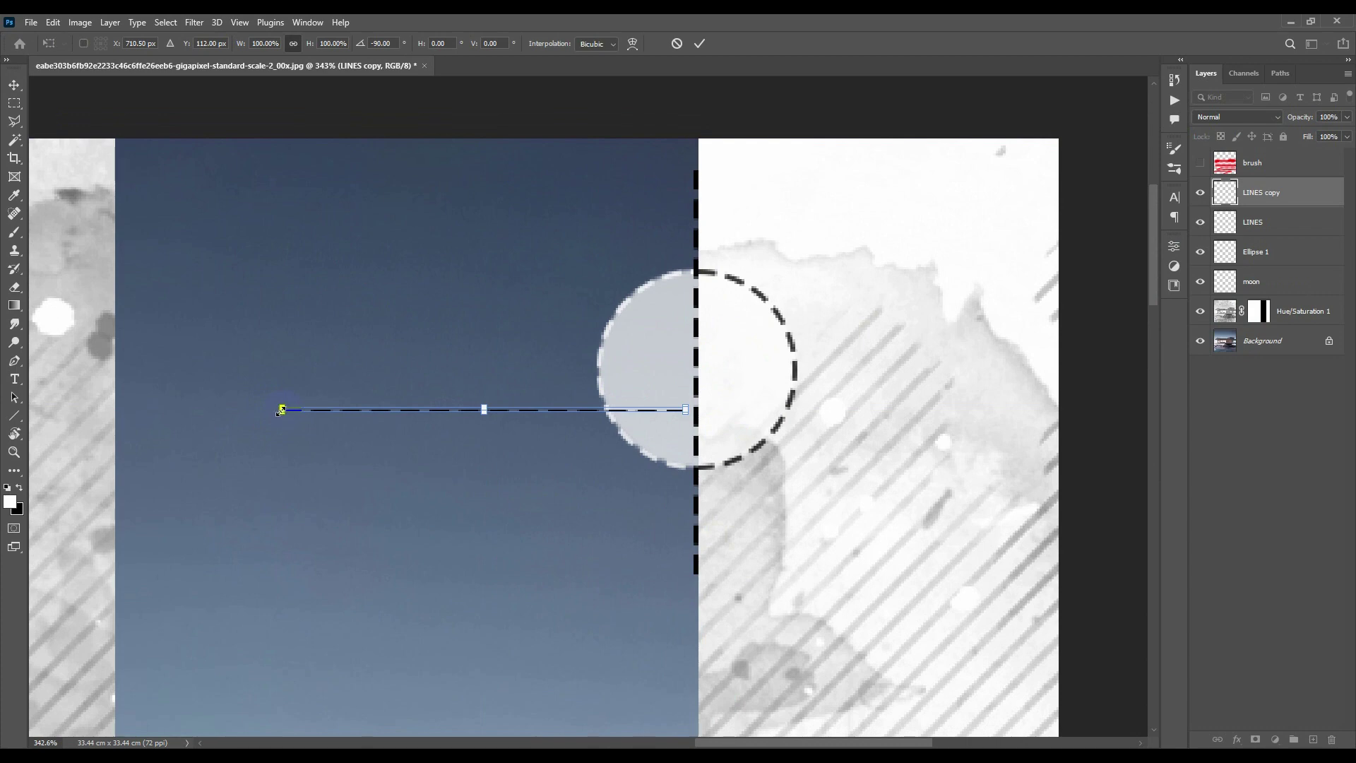
drag(282, 409, 177, 410)
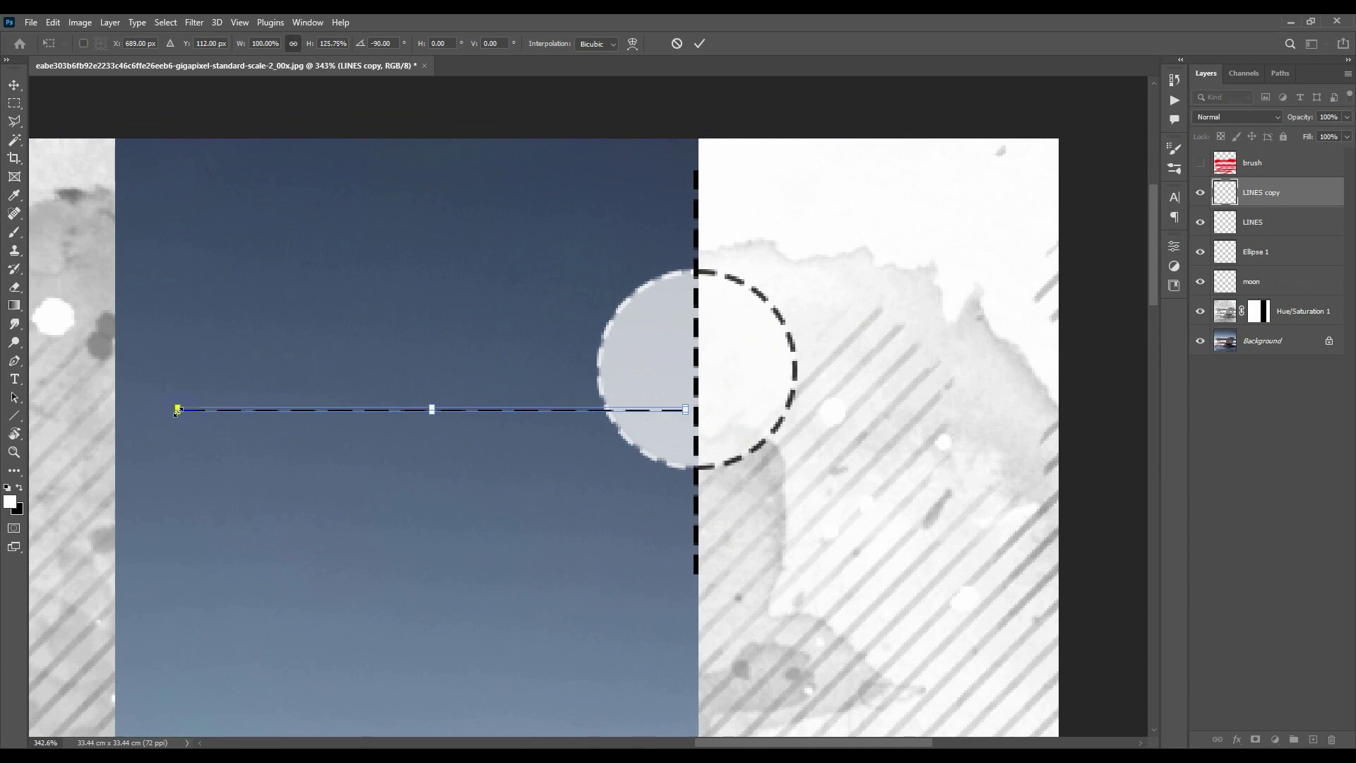
key(Return)
Step: Position the horizontal dashed line through the moon's centre, crossing the vertical line
drag(382, 409, 585, 369)
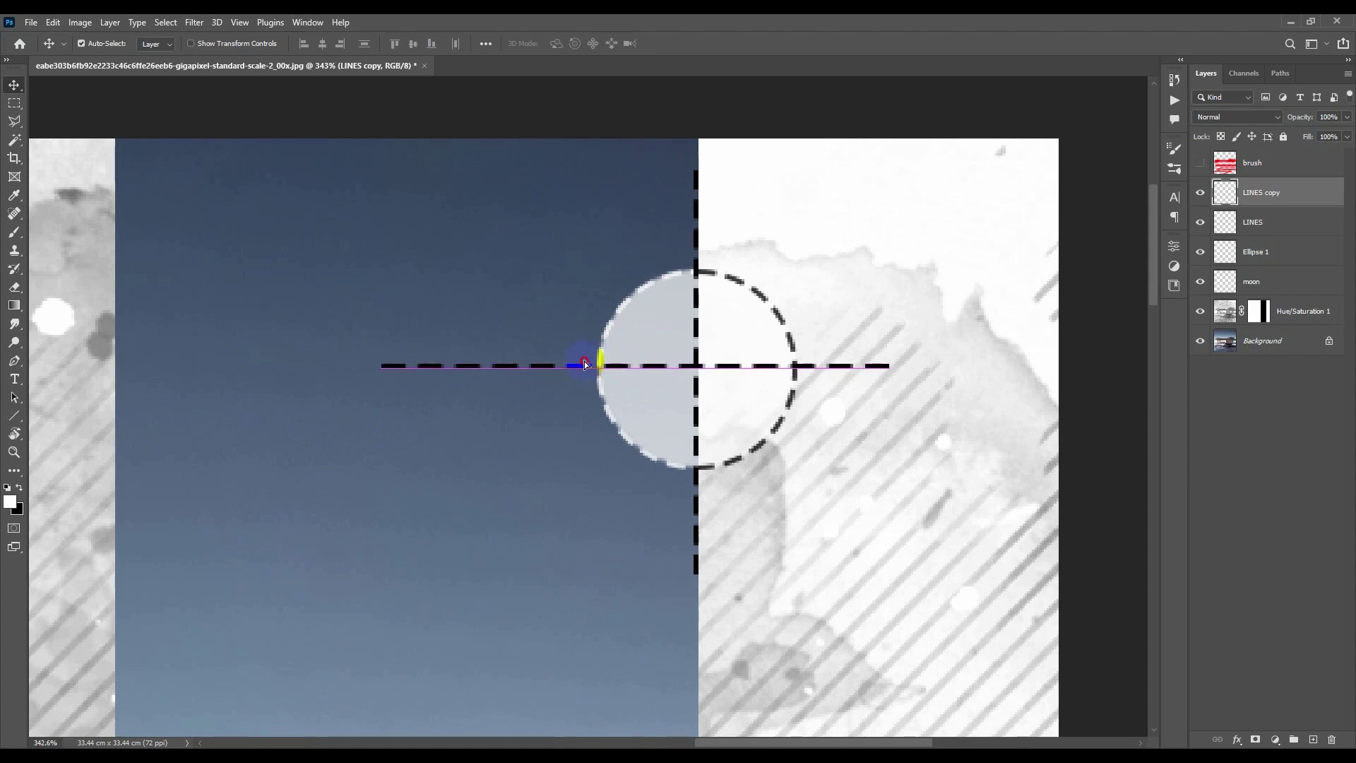
scroll(615, 369, down, 6)
scroll(604, 379, up, 6)
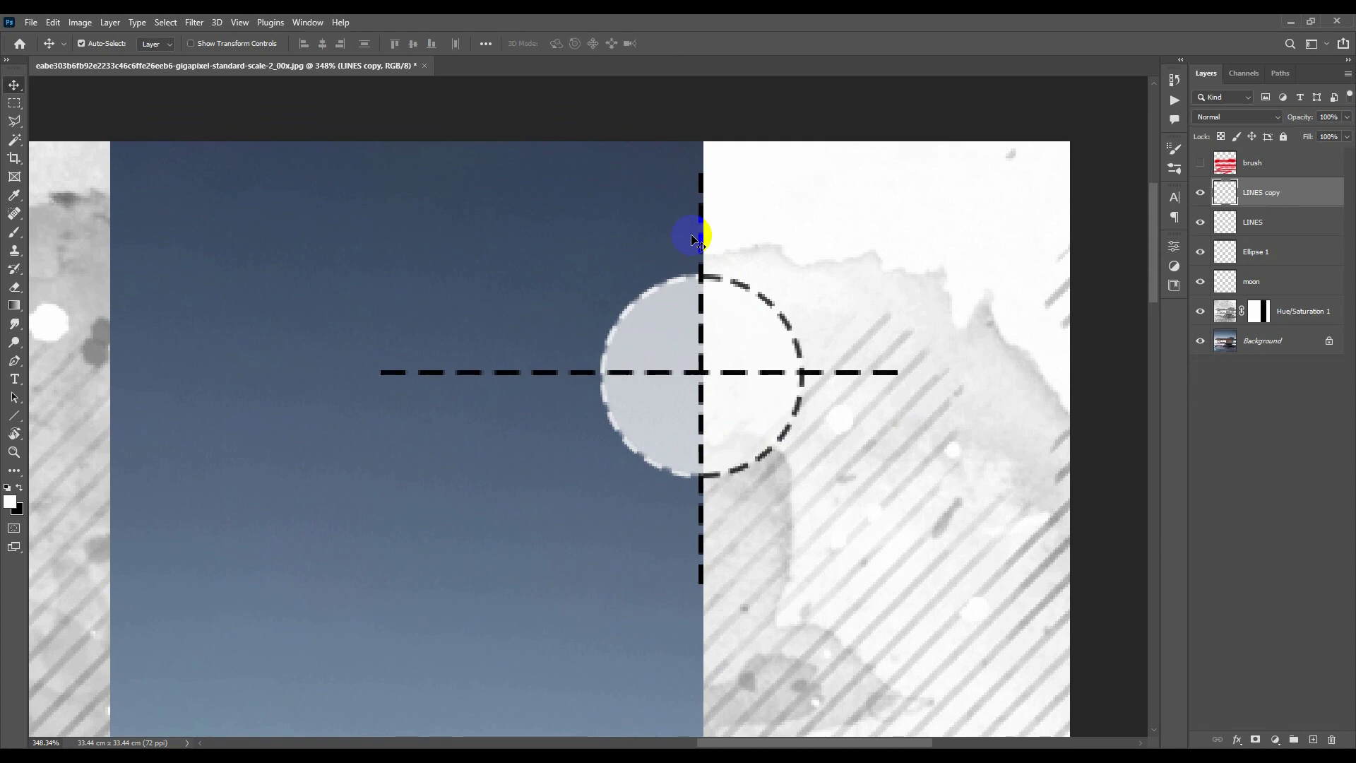
Step: Merge the two dashed line layers and invert the part lying over the blue strip to white
ctrl+click(1296, 224)
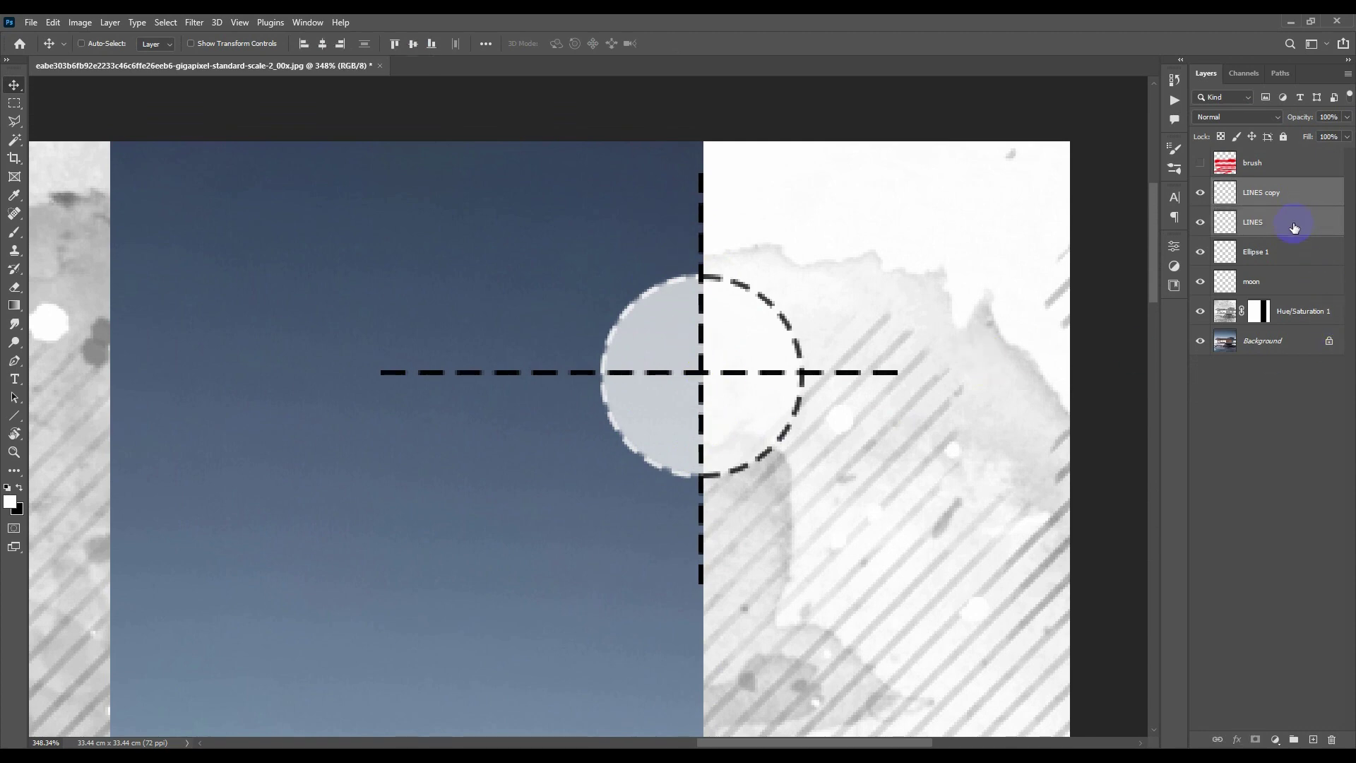
key(ctrl+e)
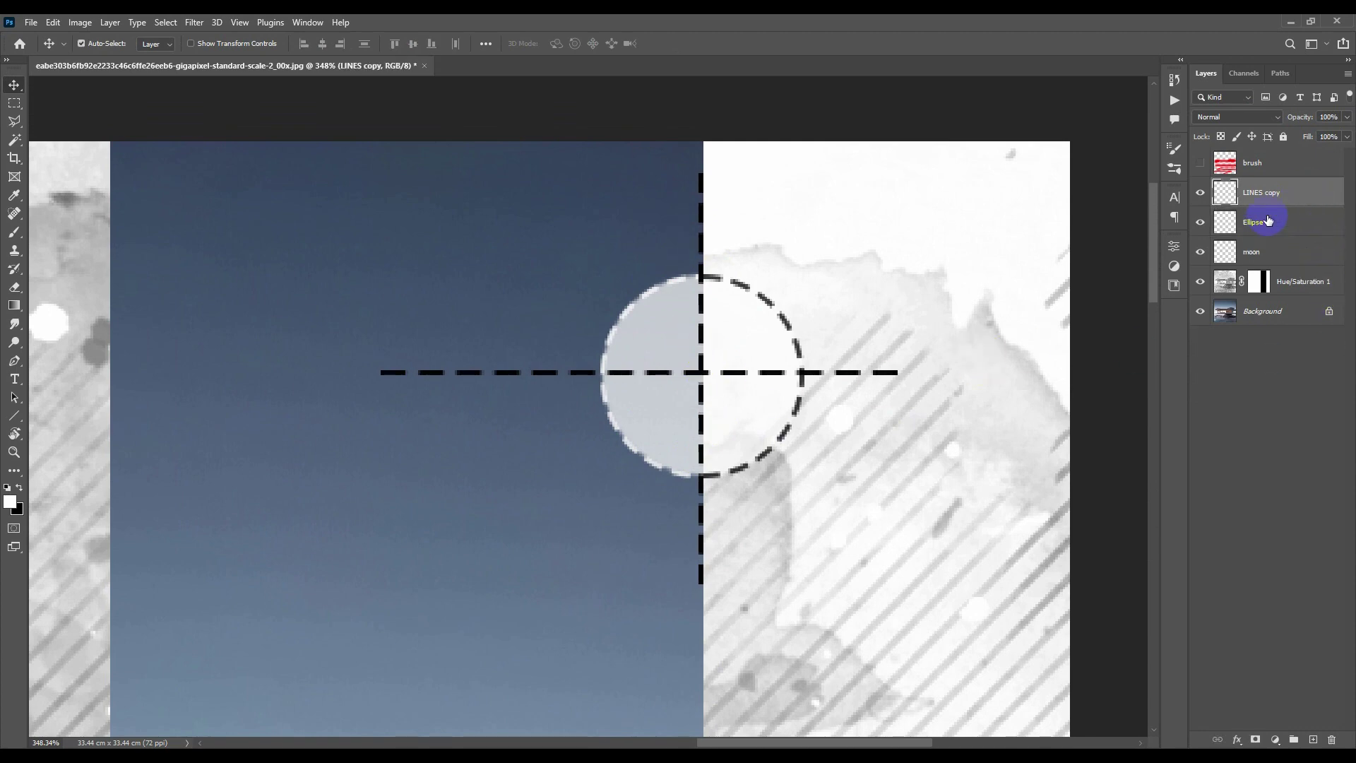
key(m)
drag(274, 129, 701, 654)
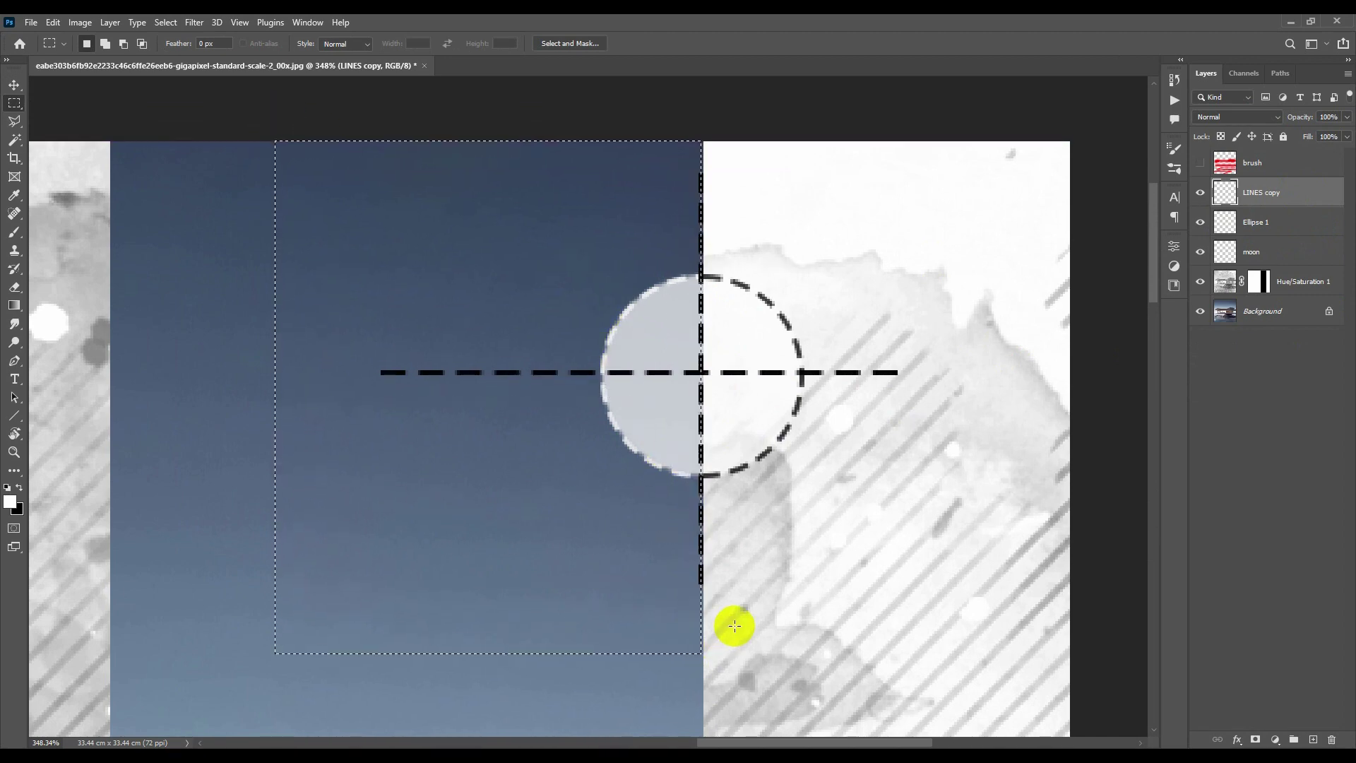
key(ctrl+i)
key(ctrl+d)
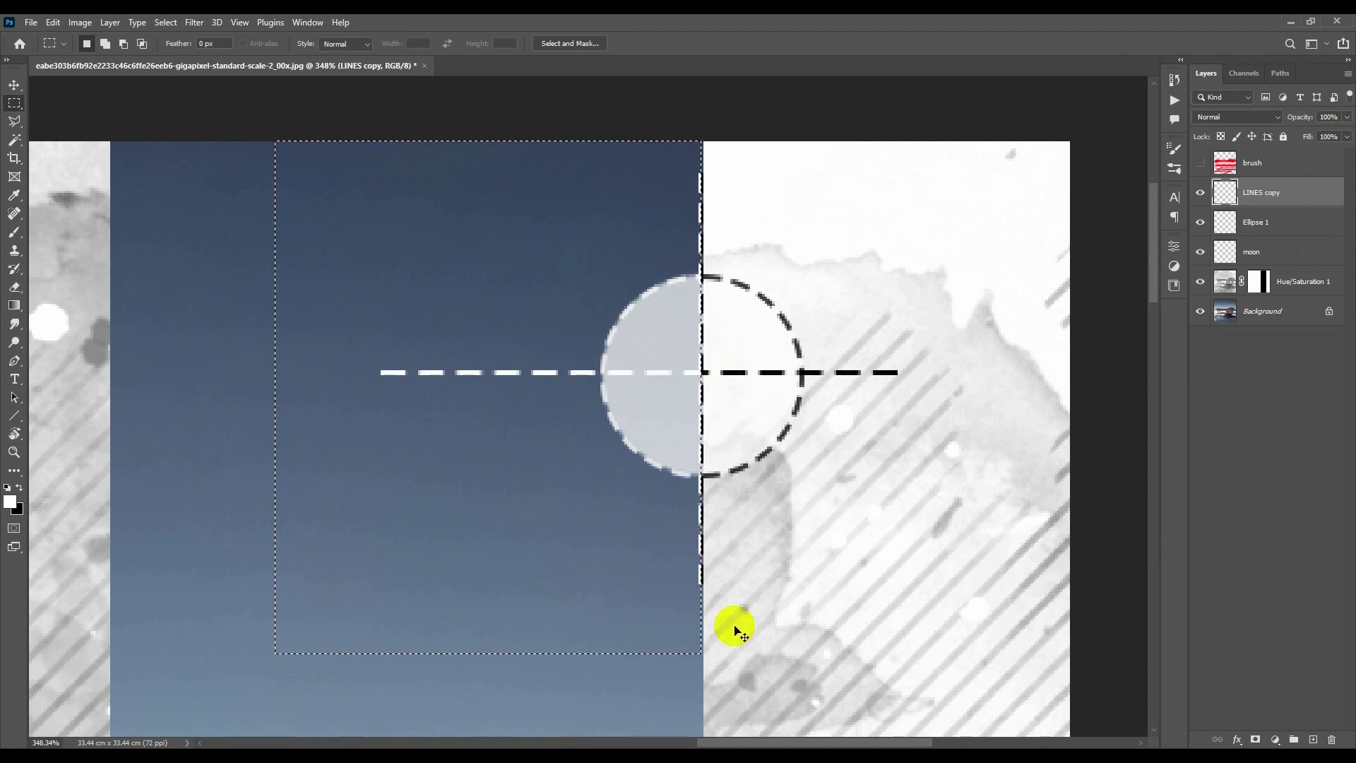
Step: Nudge the merged cross lines slightly right so the vertical line sits exactly on the colour strip's edge
key(v)
scroll(710, 247, up, 2)
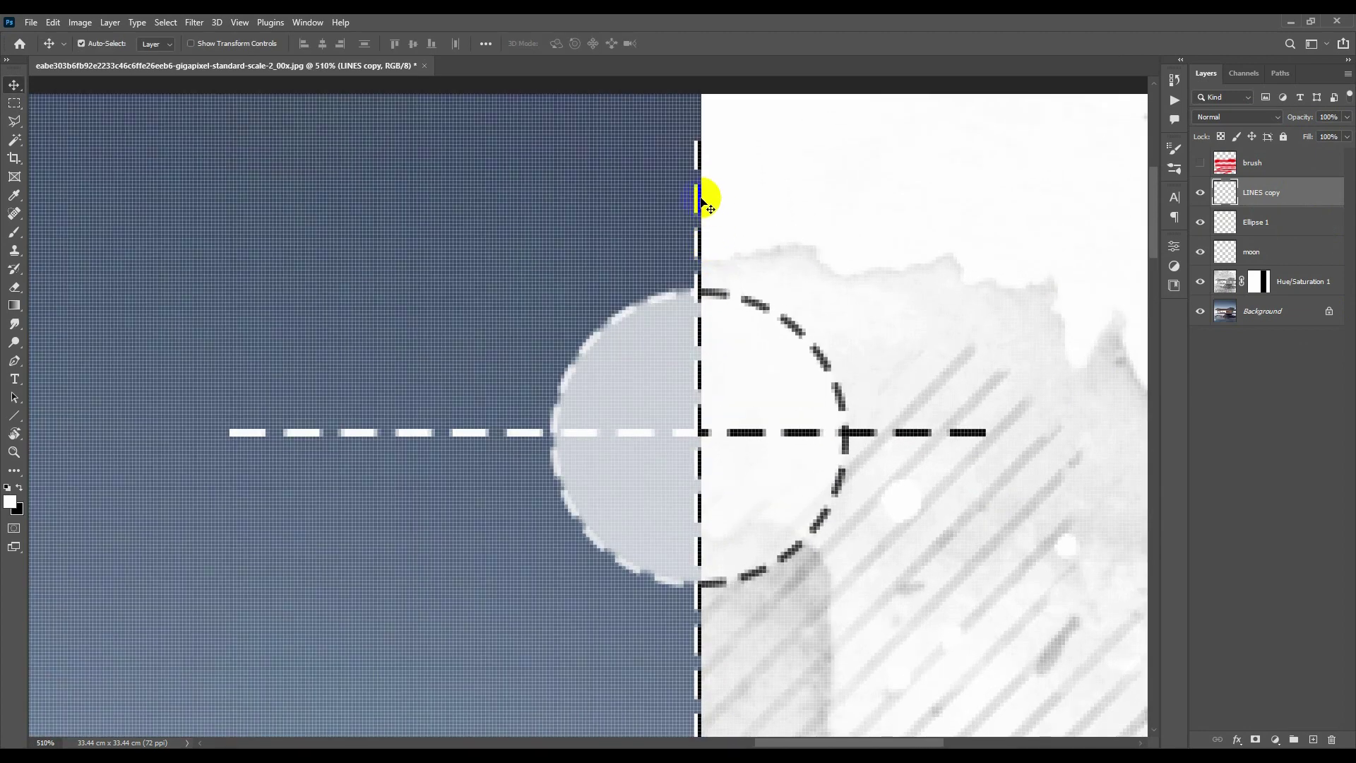
drag(698, 192, 701, 193)
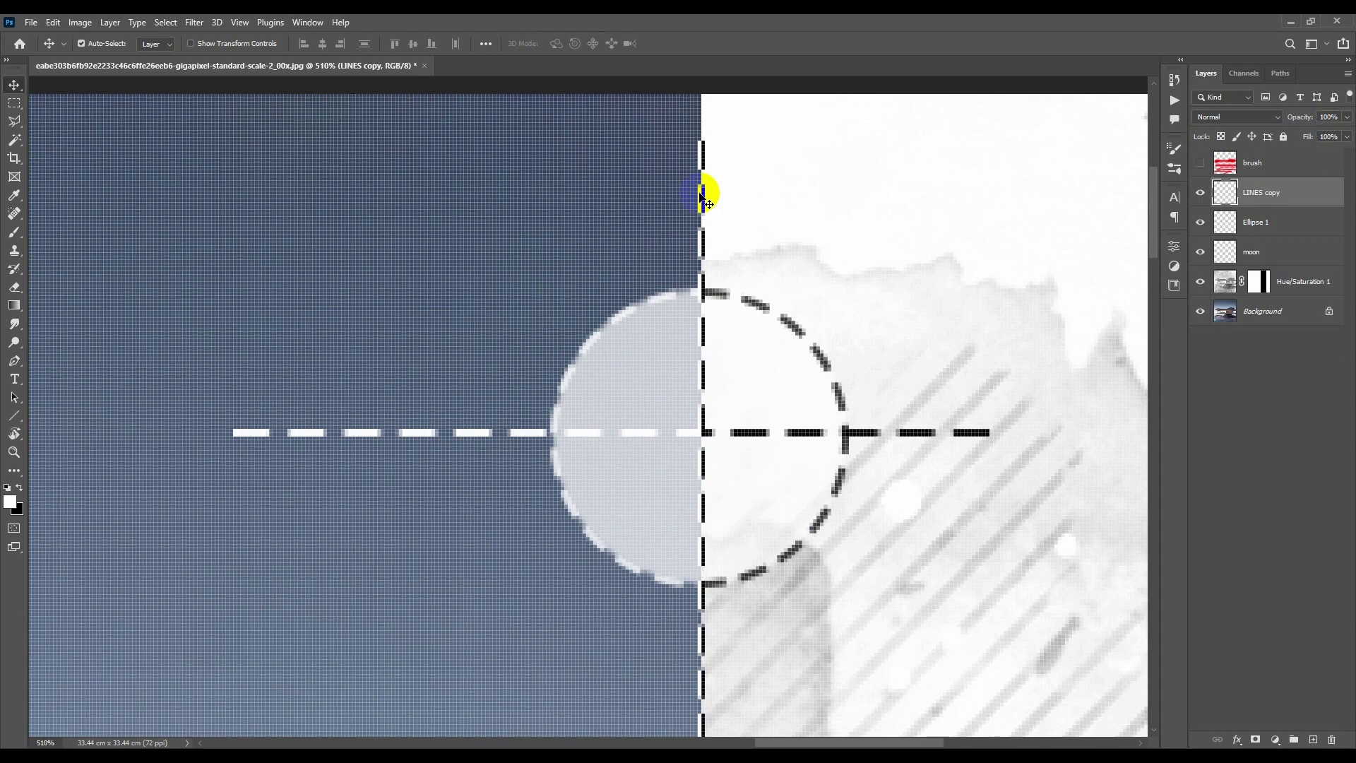
Step: Examine the whole composition, checking how the moon and dashed lines sit against the colour strip
scroll(741, 327, down, 6)
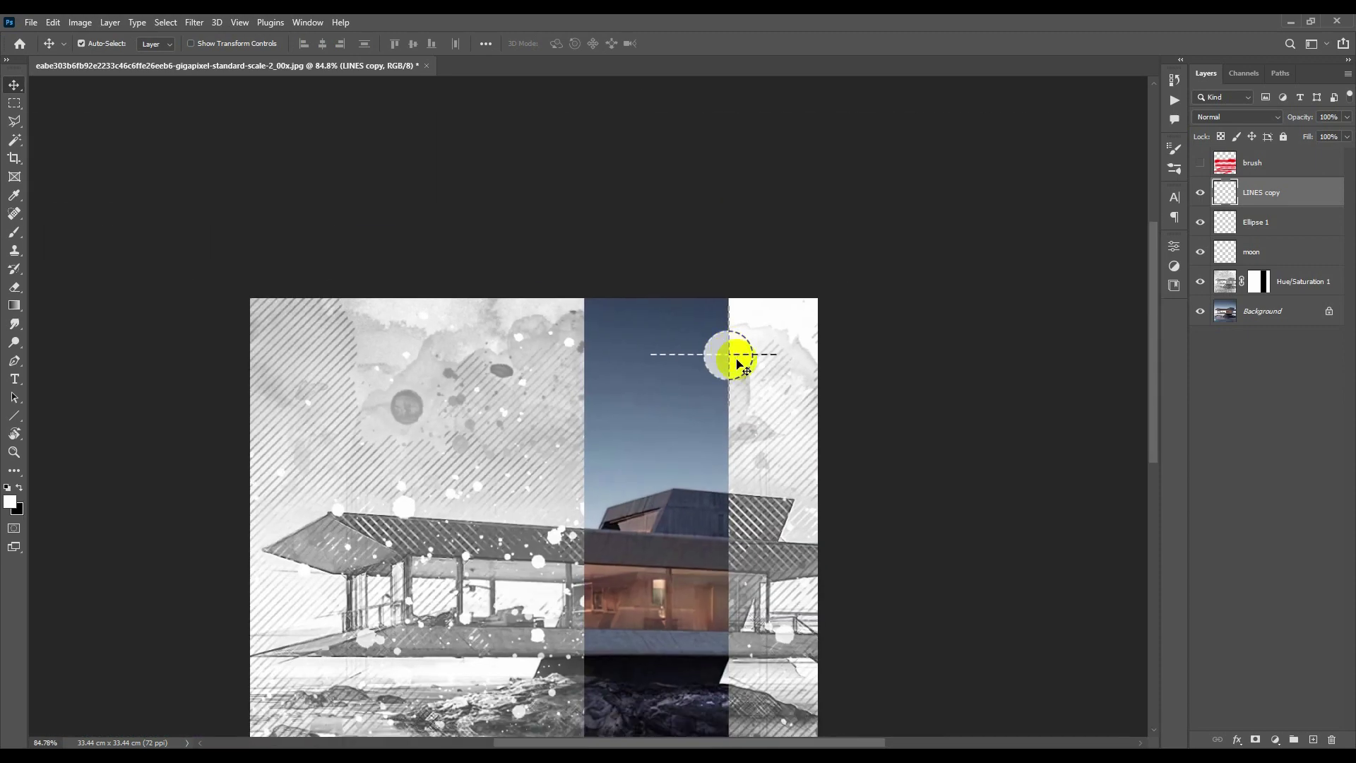
scroll(766, 311, down, 3)
scroll(769, 325, up, 4)
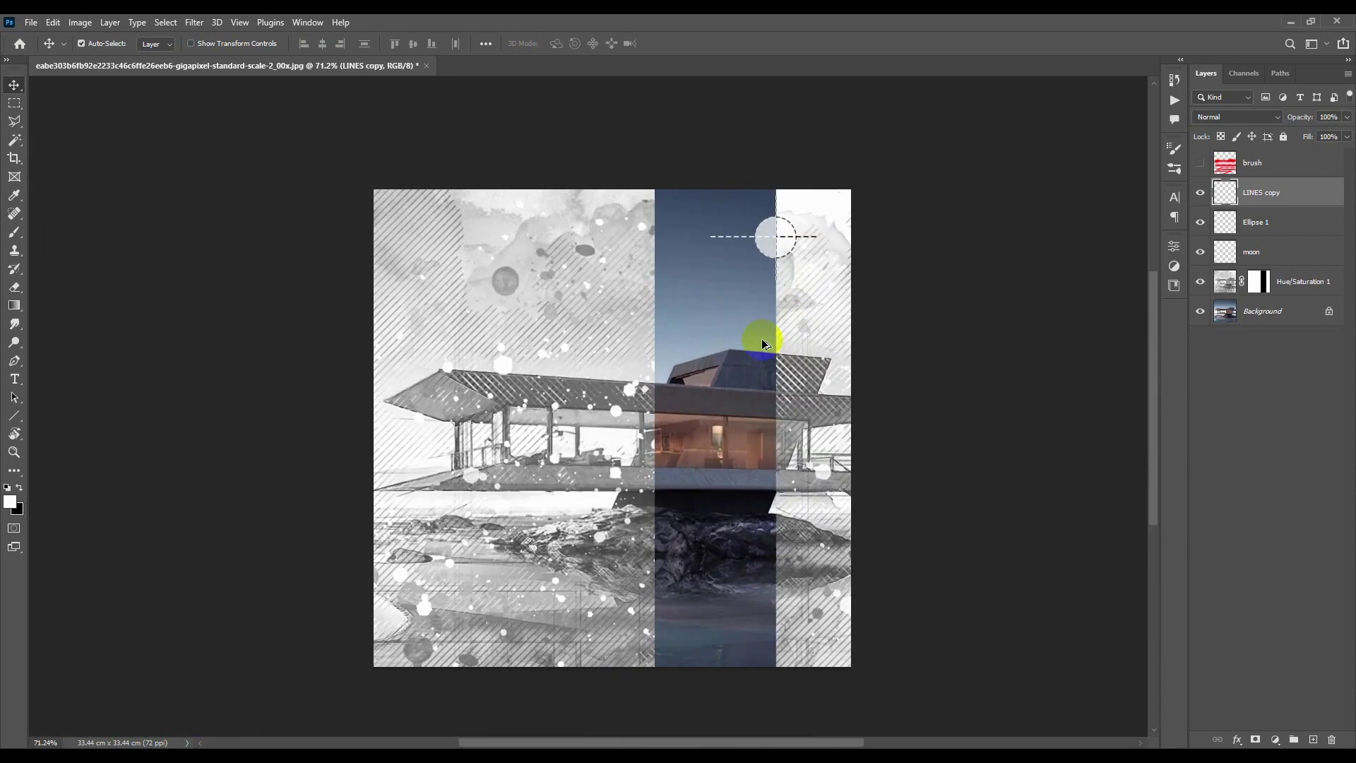
scroll(740, 358, down, 3)
scroll(739, 356, down, 1)
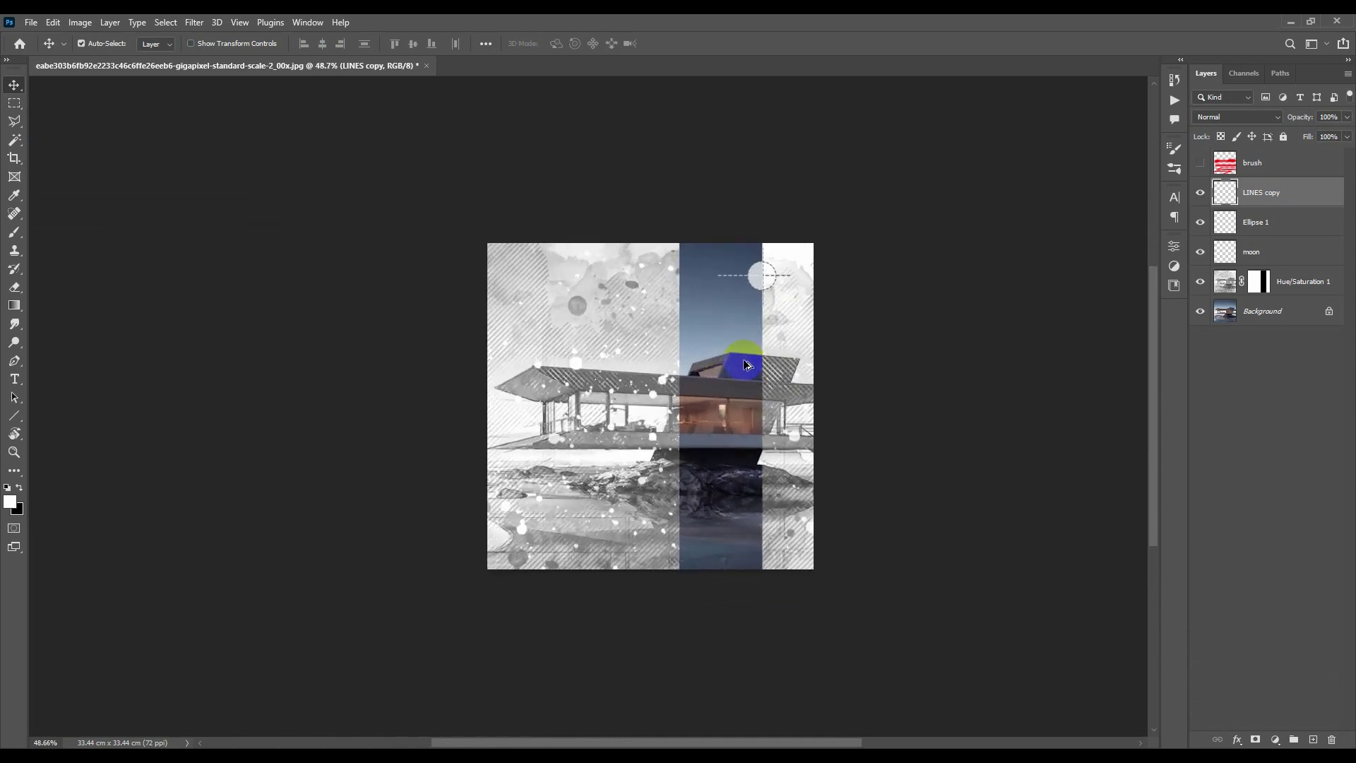
scroll(794, 254, up, 2)
scroll(690, 339, down, 2)
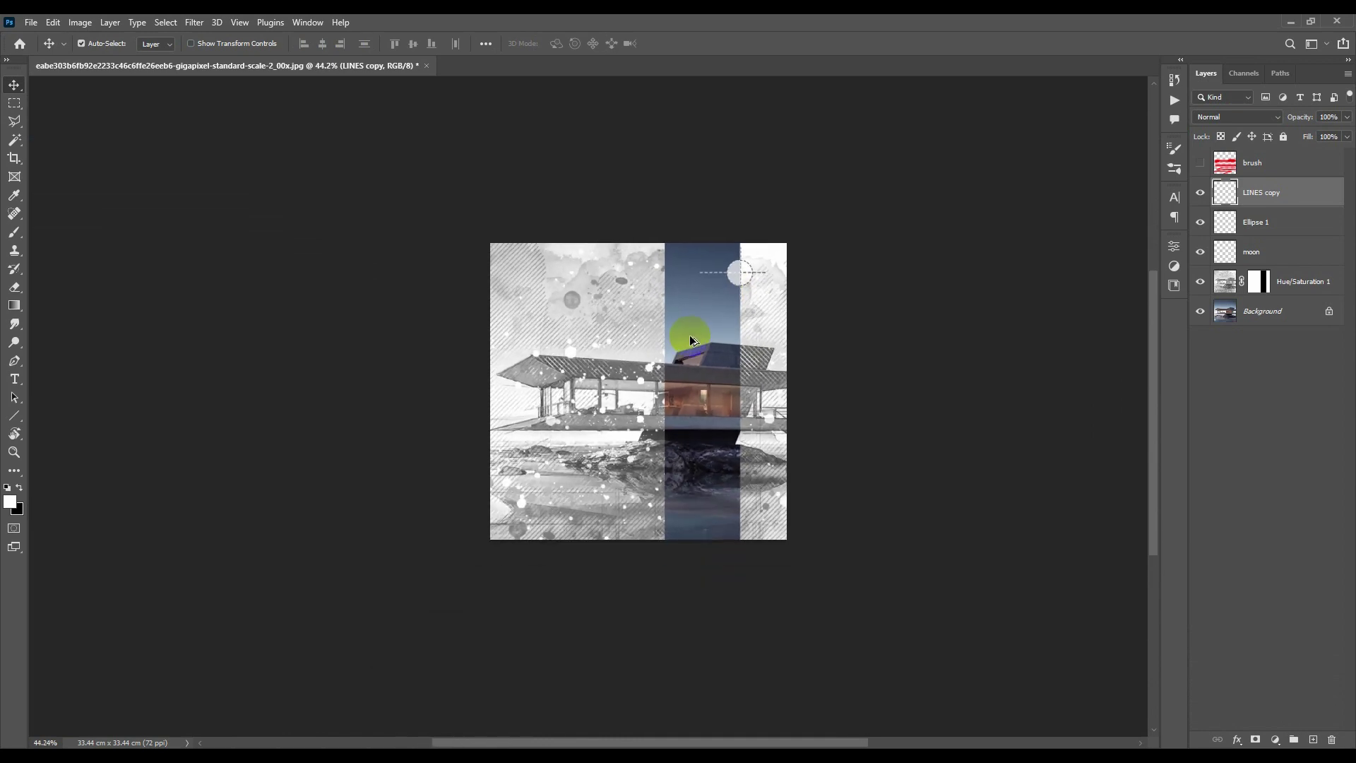
scroll(639, 369, up, 1)
scroll(699, 420, up, 3)
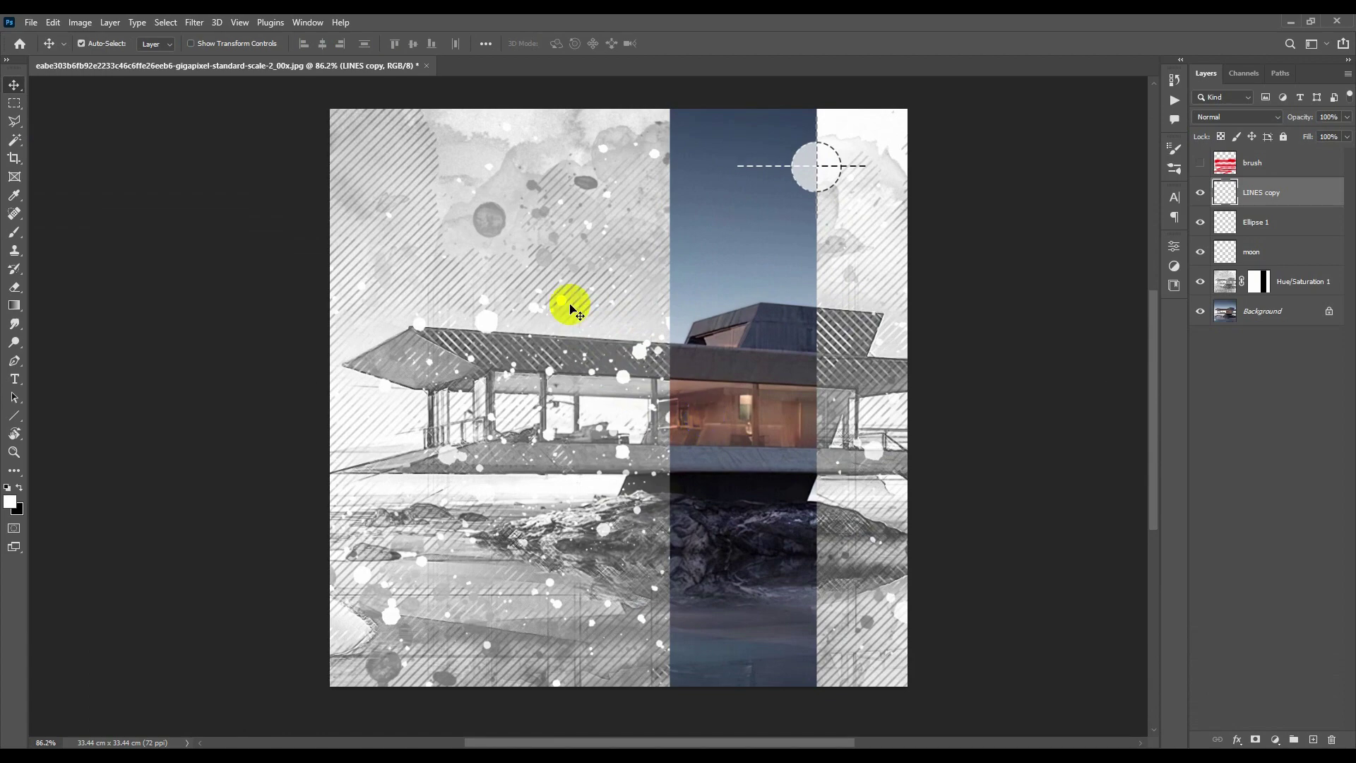
Step: Create a new layer above the dashed lines layer and name it "white brush"
scroll(786, 302, up, 6)
drag(741, 353, 791, 395)
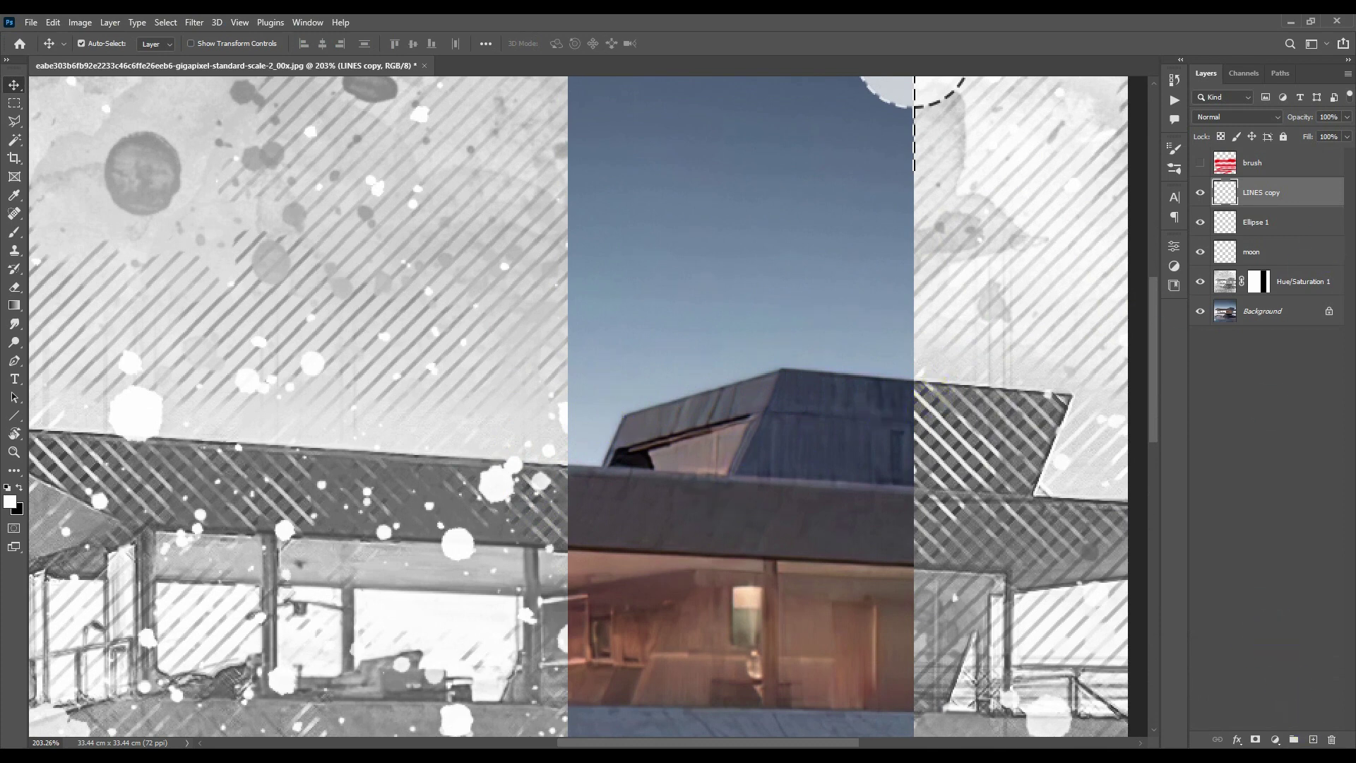
click(1314, 739)
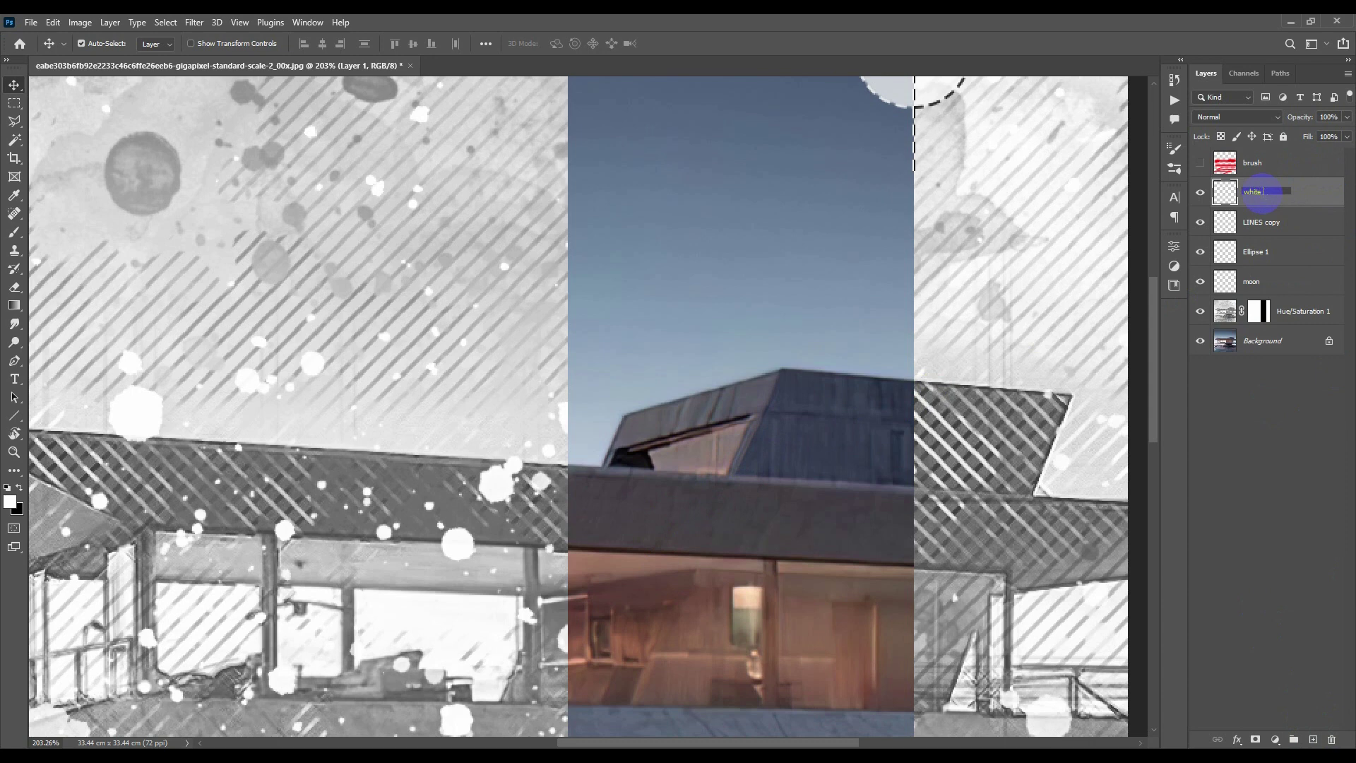
key(Return)
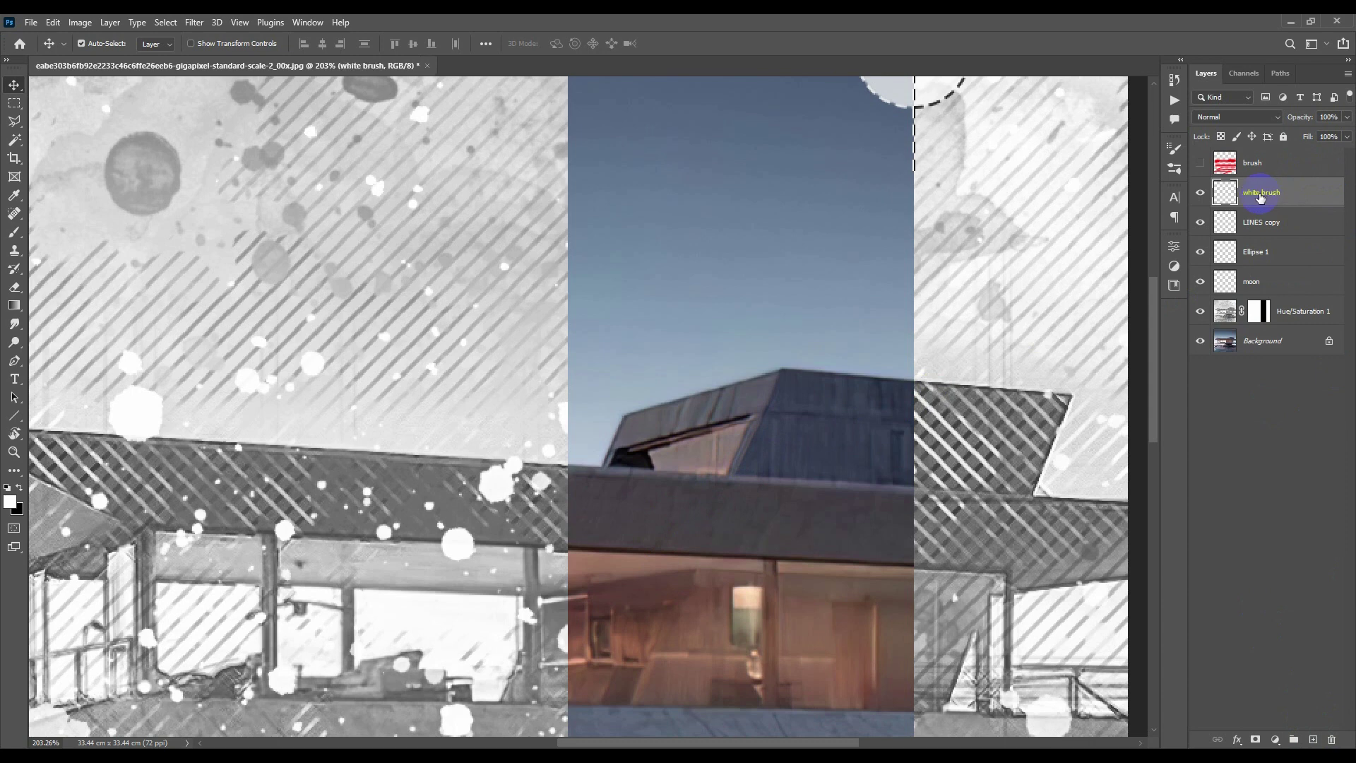
Step: Set up the Brush tool with a 3 px tip and undo a test stroke over the upper roof
key(b)
mouse_move(781, 413)
mouse_down()
mouse_move(748, 413)
mouse_move(750, 301)
mouse_move(777, 503)
mouse_up()
drag(774, 509, 739, 147)
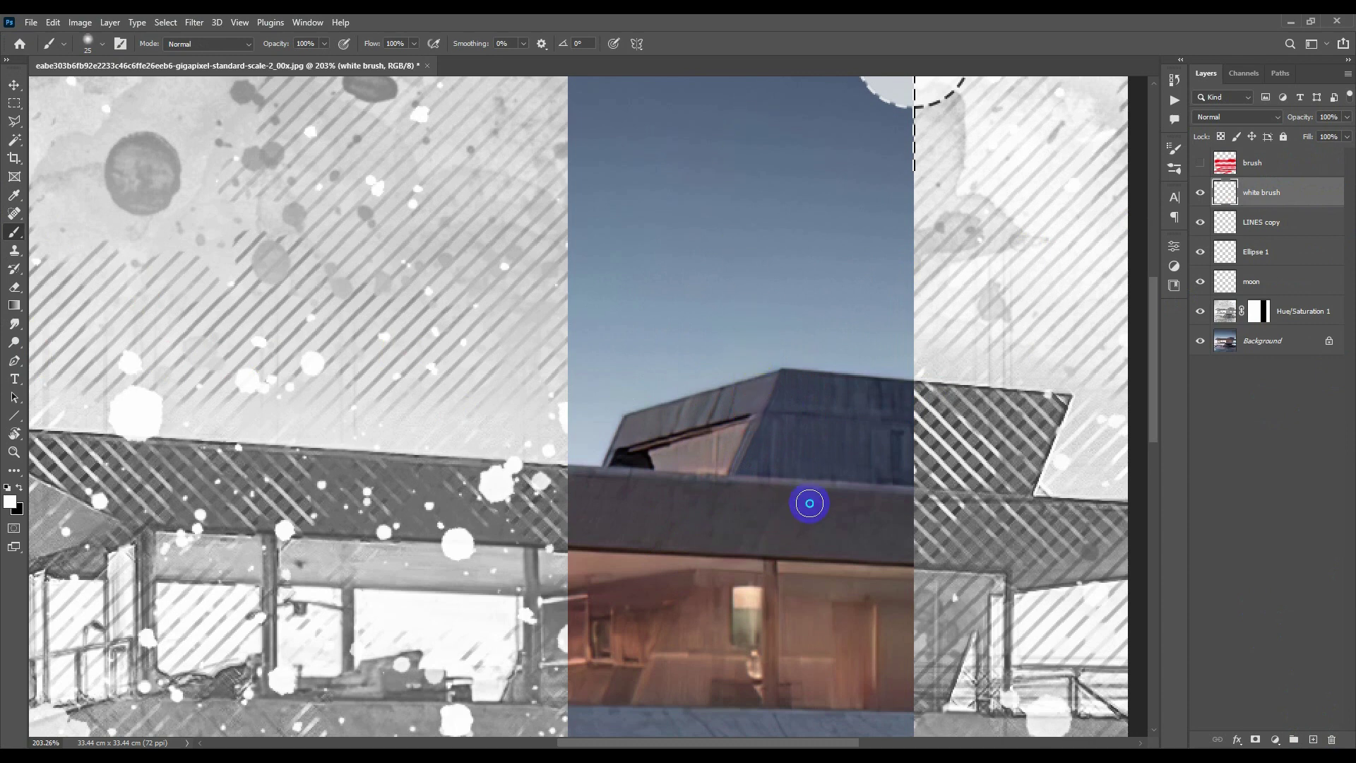
right_click(810, 499)
click(729, 394)
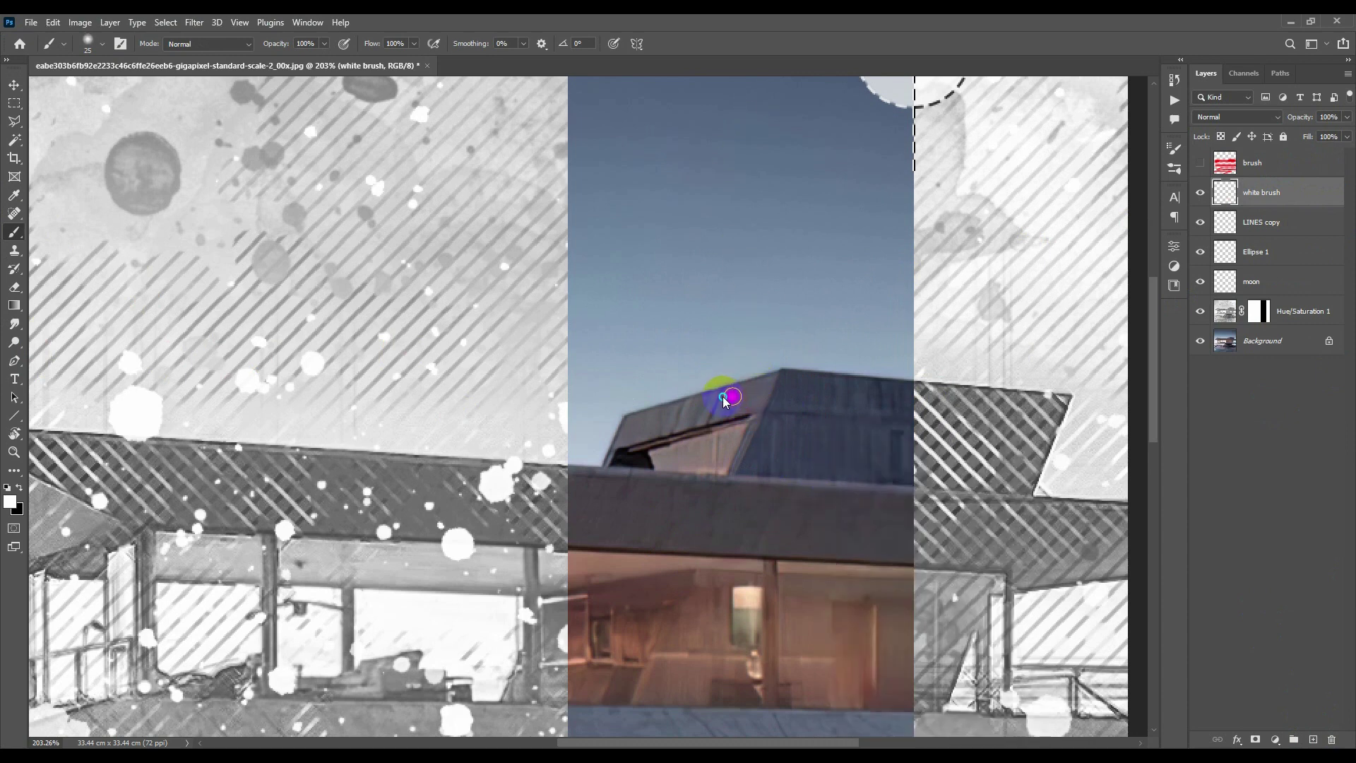
key(bracketleft)
key(bracketleft)
key(bracketleft)
key(bracketleft)
key(bracketleft)
key(bracketleft)
key(bracketleft)
key(bracketleft)
key(bracketleft)
key(bracketleft)
mouse_move(794, 353)
mouse_down()
mouse_move(771, 416)
mouse_move(810, 421)
mouse_move(835, 475)
mouse_up()
key(ctrl+z)
click(818, 407)
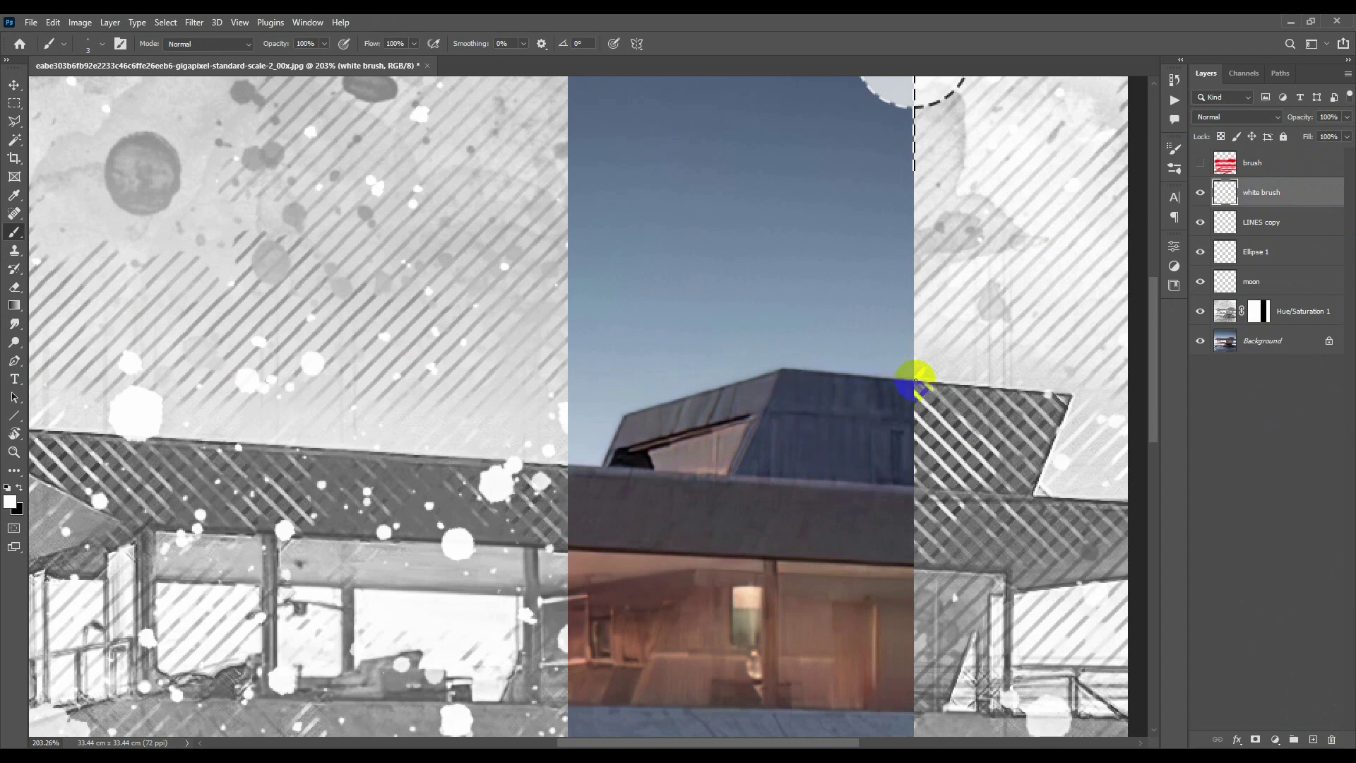
Step: Trace straight white lines along the upper roof volume's outline, its slanted inner edge and the main roof's top edge within the colour strip
shift+click(780, 368)
shift+click(621, 422)
shift+click(604, 466)
shift+click(566, 467)
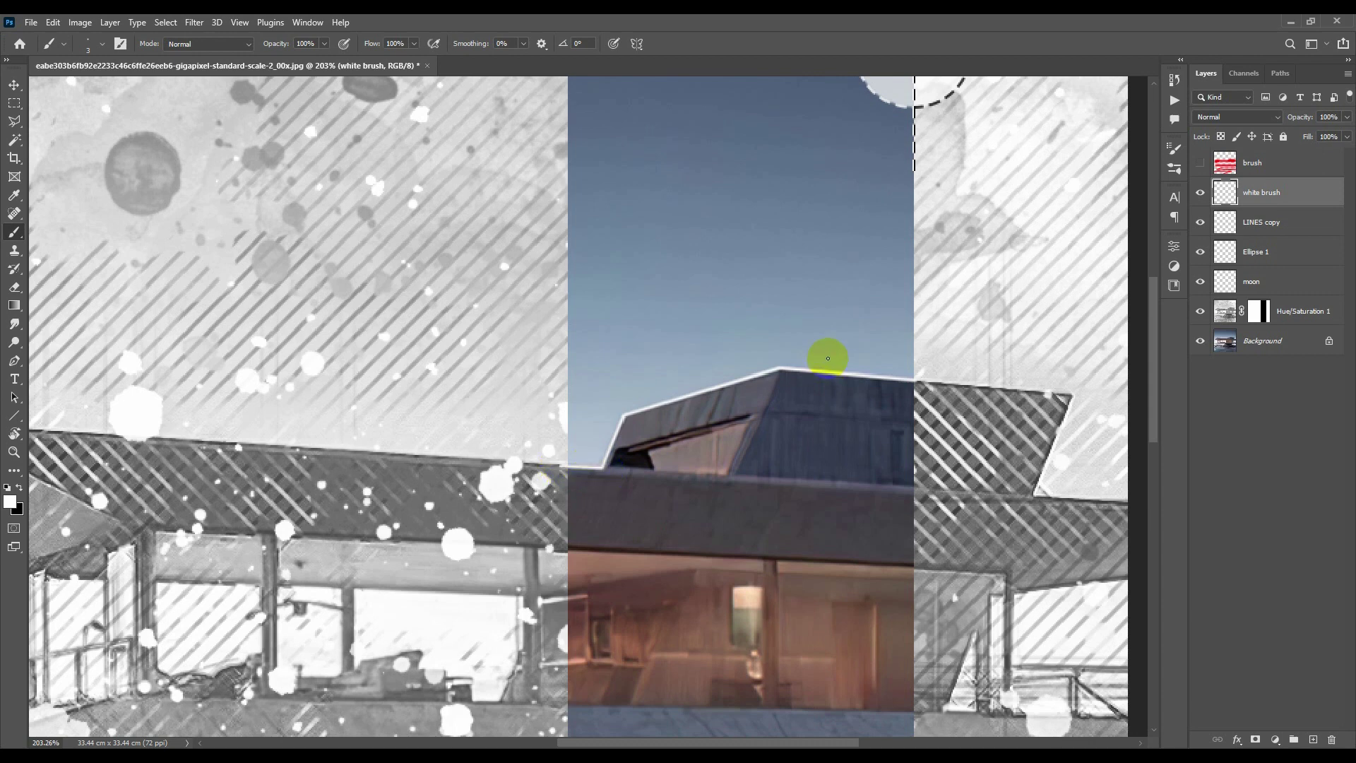
shift+click(730, 477)
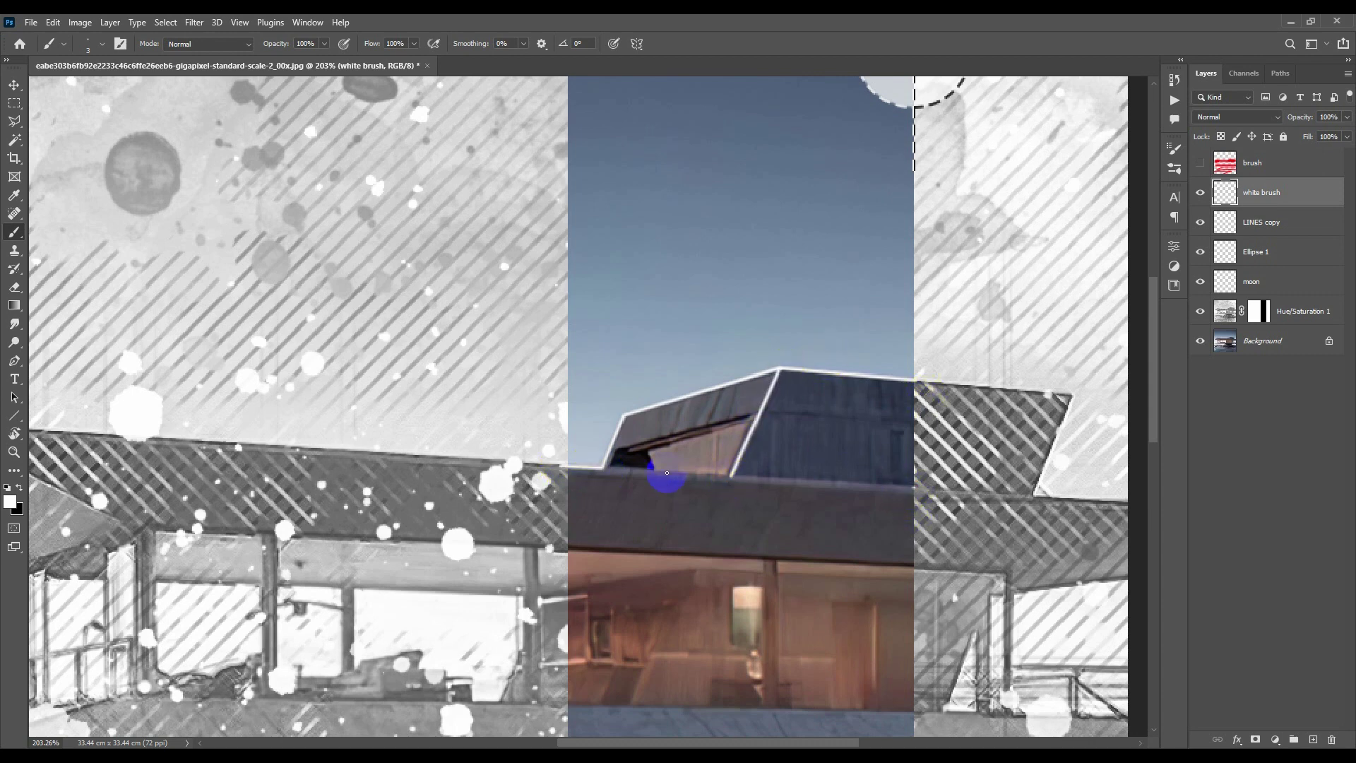
shift+click(554, 468)
Step: Trace white lines along the roof's lower edge, the floor slab's edges and the rocks' upper contour within the colour strip
drag(801, 487, 873, 251)
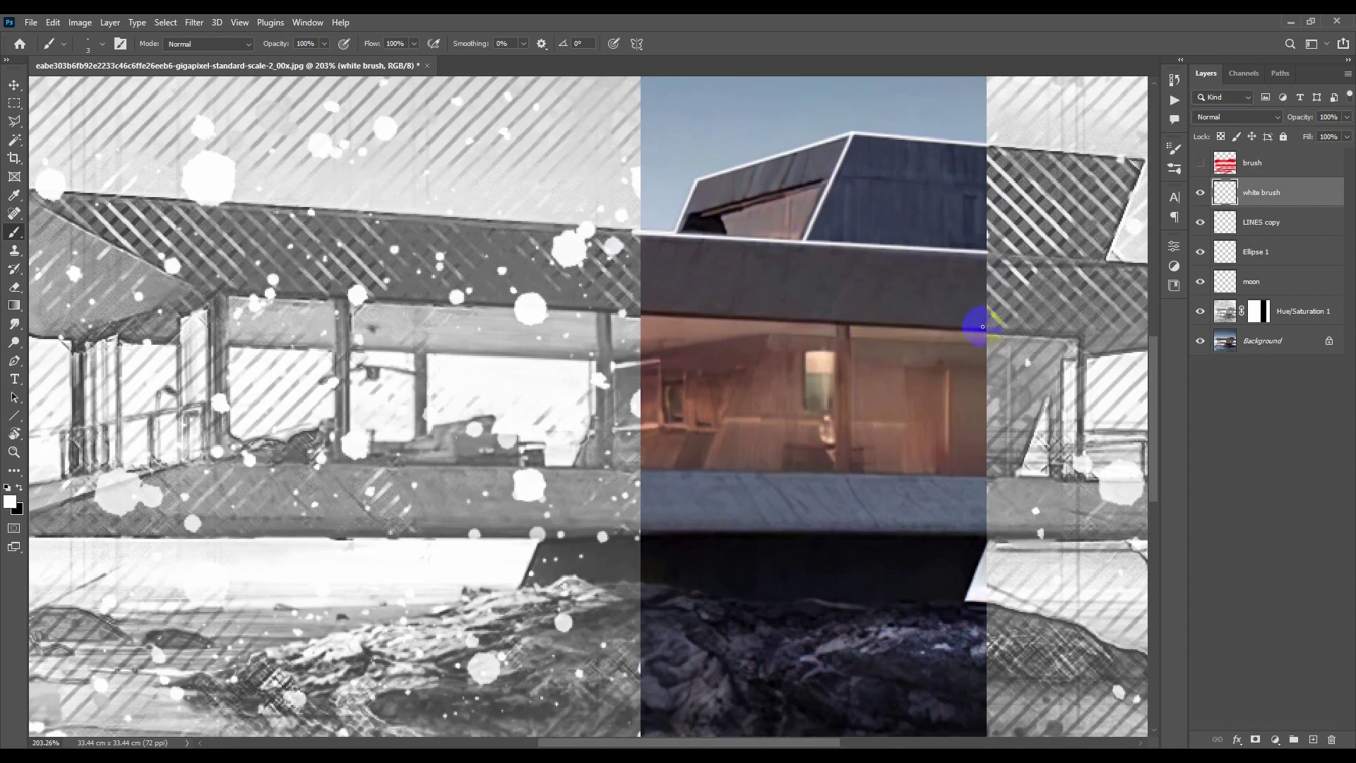
shift+click(628, 312)
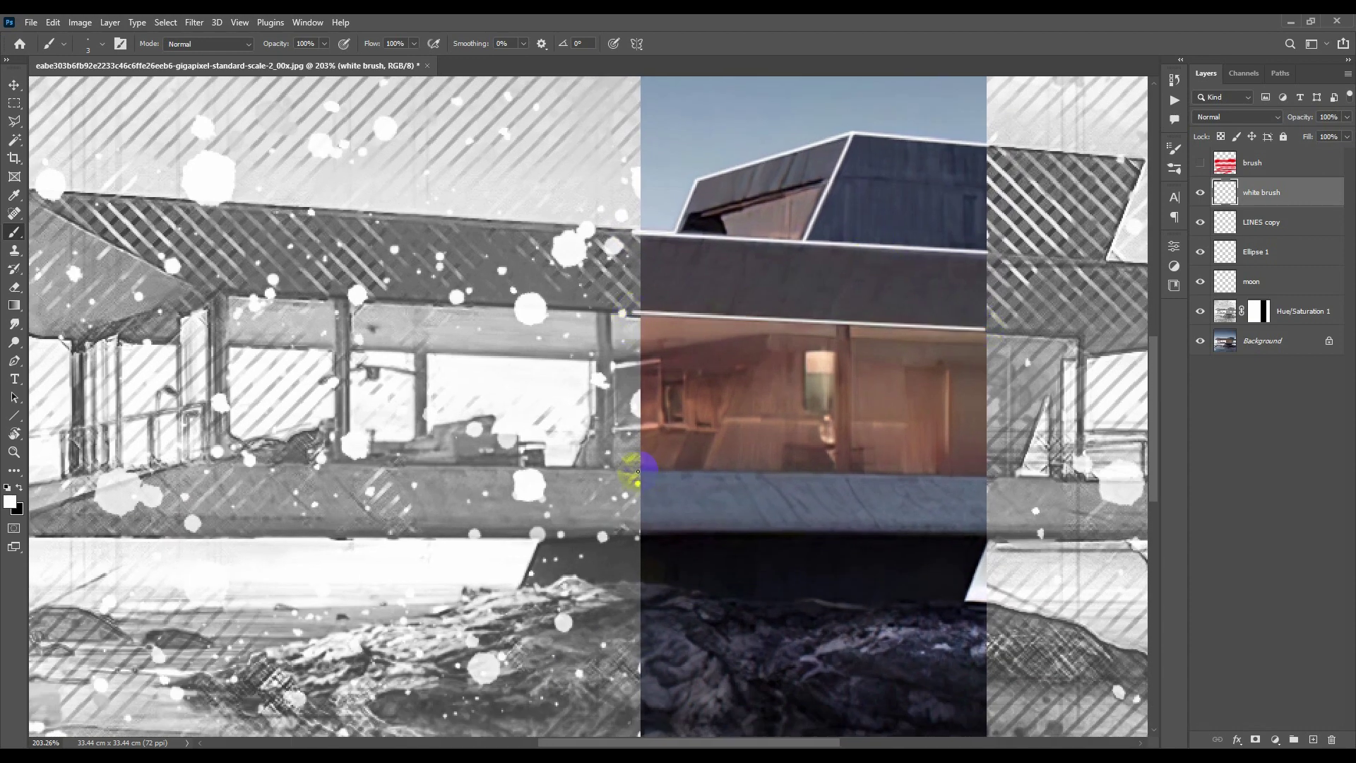
shift+click(988, 476)
shift+click(640, 536)
drag(822, 520, 833, 308)
mouse_move(1008, 399)
mouse_down()
mouse_move(981, 386)
mouse_move(763, 396)
mouse_move(645, 363)
mouse_up()
Step: Lower the white brush layer's opacity to 85%
scroll(688, 382, down, 5)
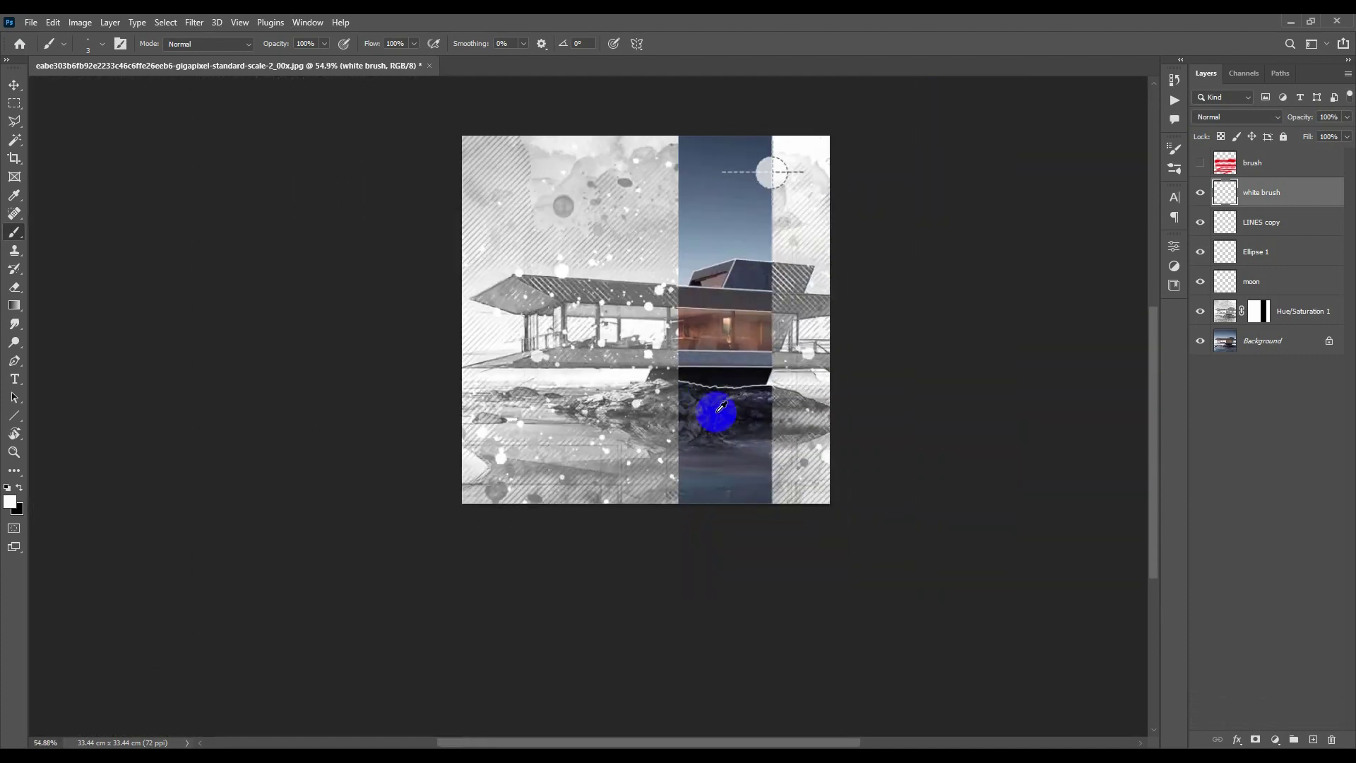
scroll(733, 427, down, 3)
scroll(733, 426, up, 5)
scroll(714, 387, down, 1)
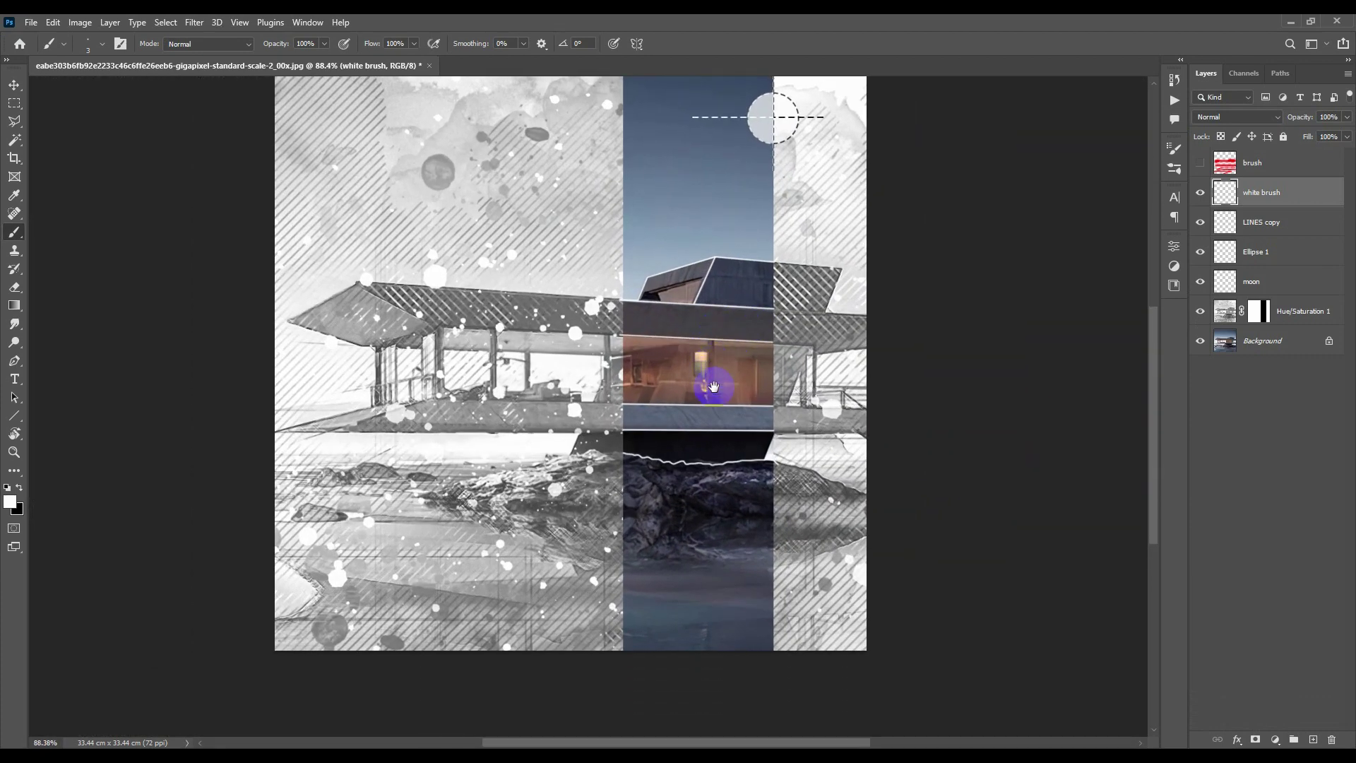
scroll(714, 353, down, 1)
scroll(690, 303, up, 1)
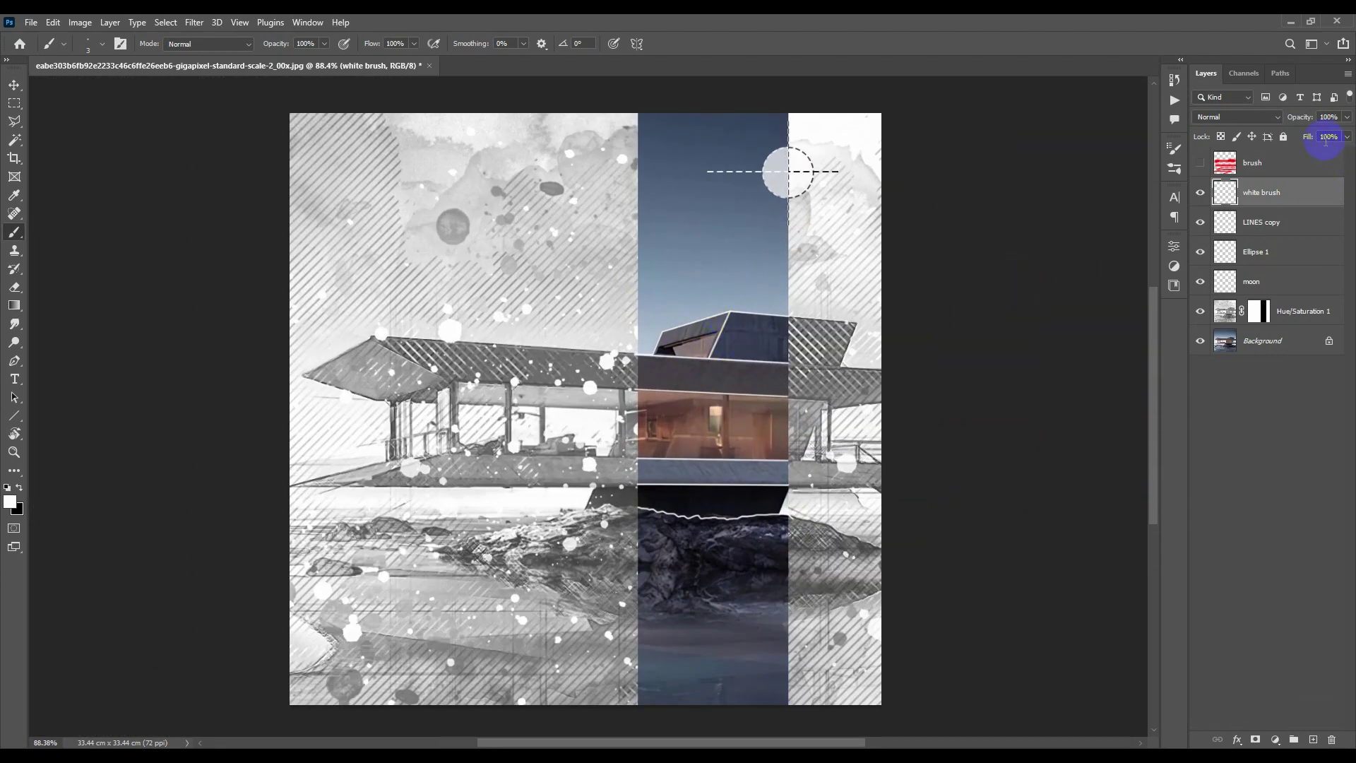
drag(1306, 120, 1298, 120)
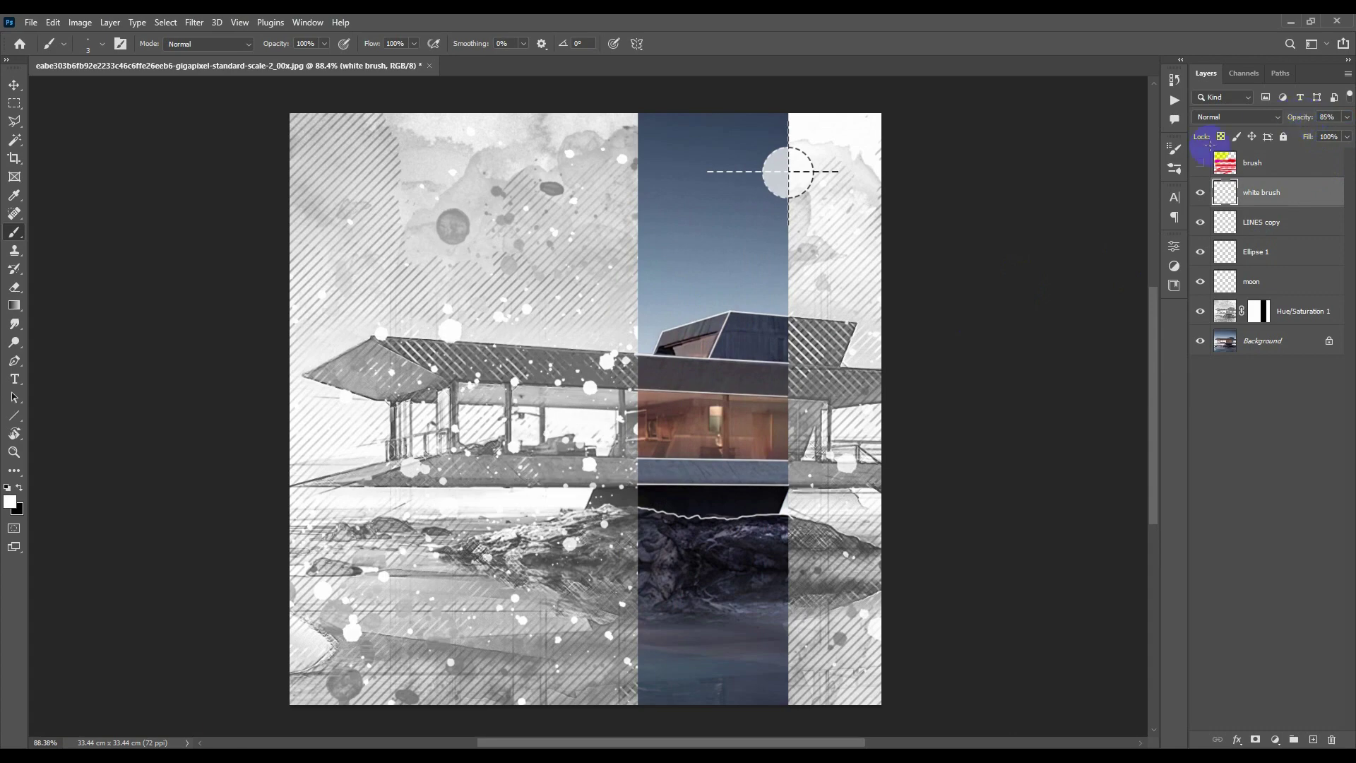
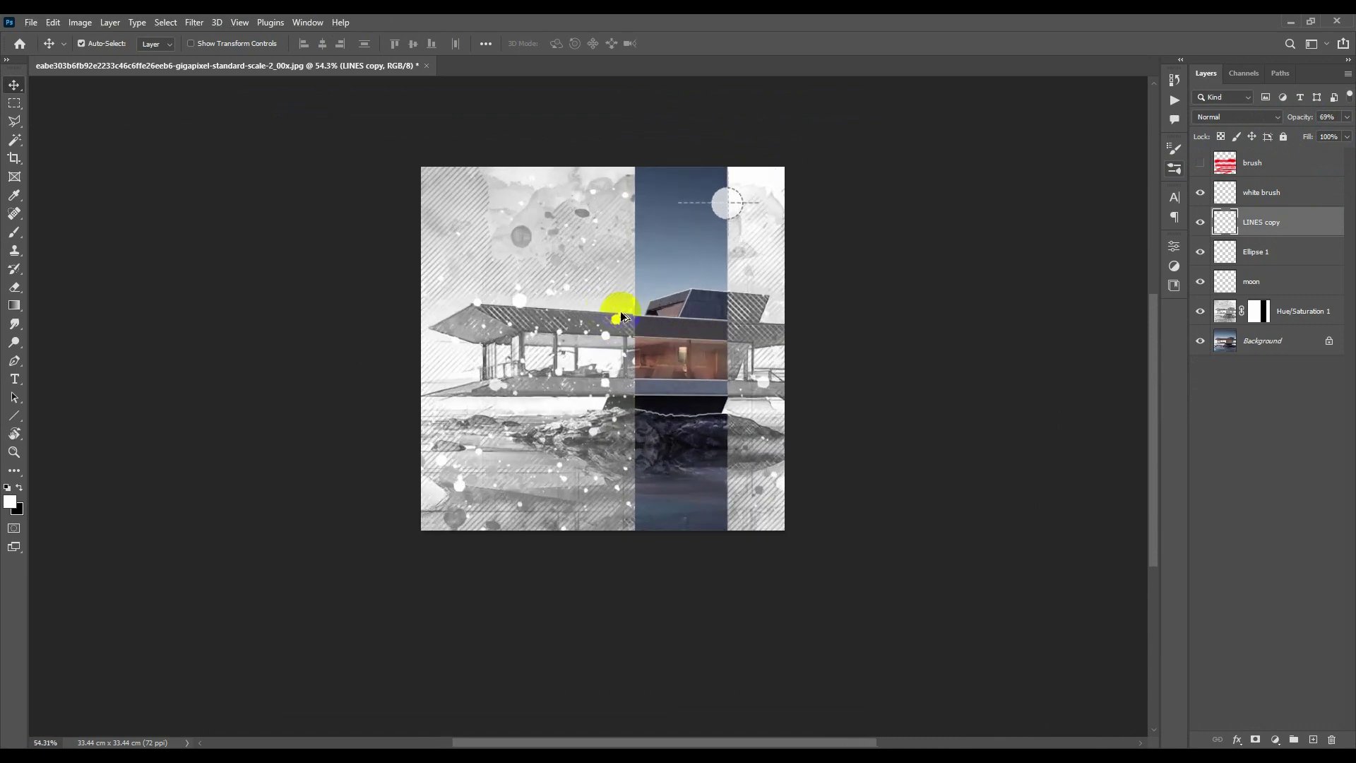
Step: Add a new layer above the white brush layer and name it "Materials"
scroll(618, 306, up, 3)
scroll(608, 214, up, 1)
scroll(613, 269, up, 2)
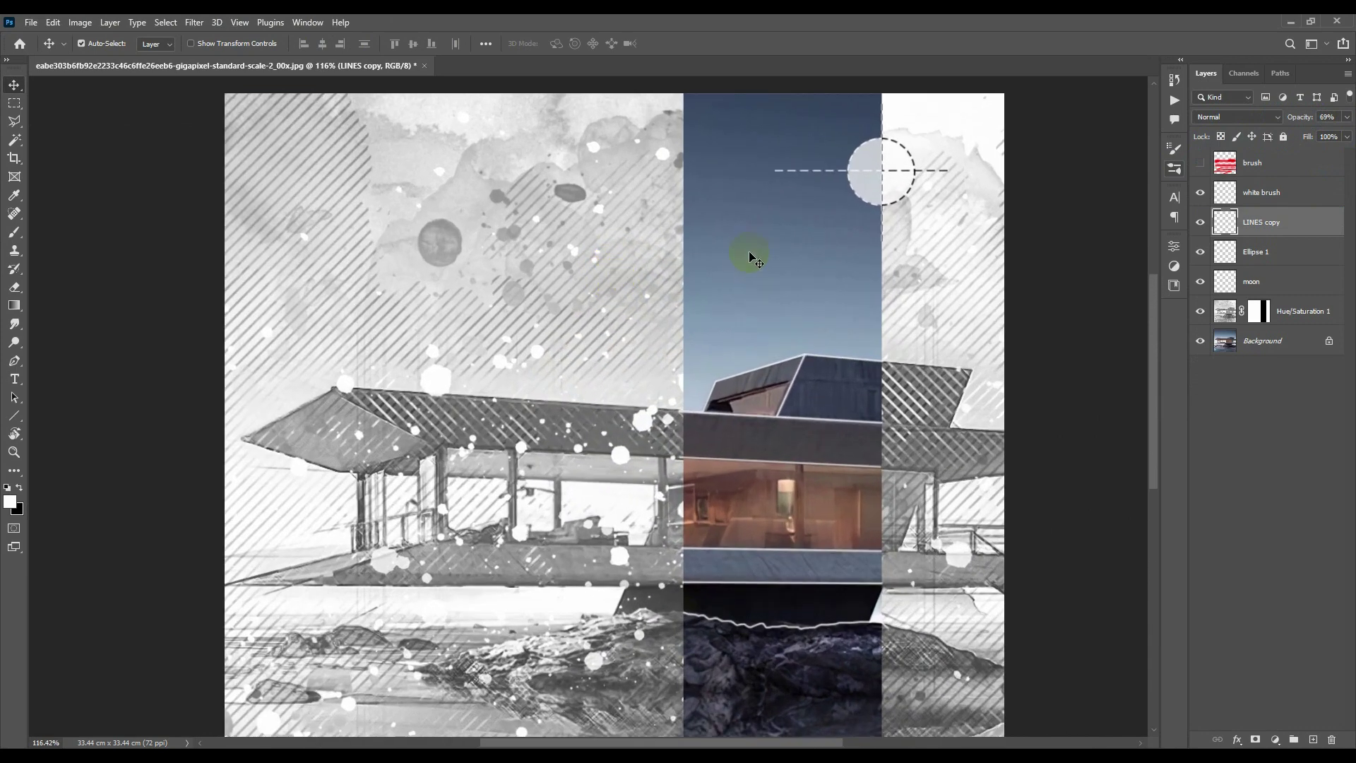
click(1313, 205)
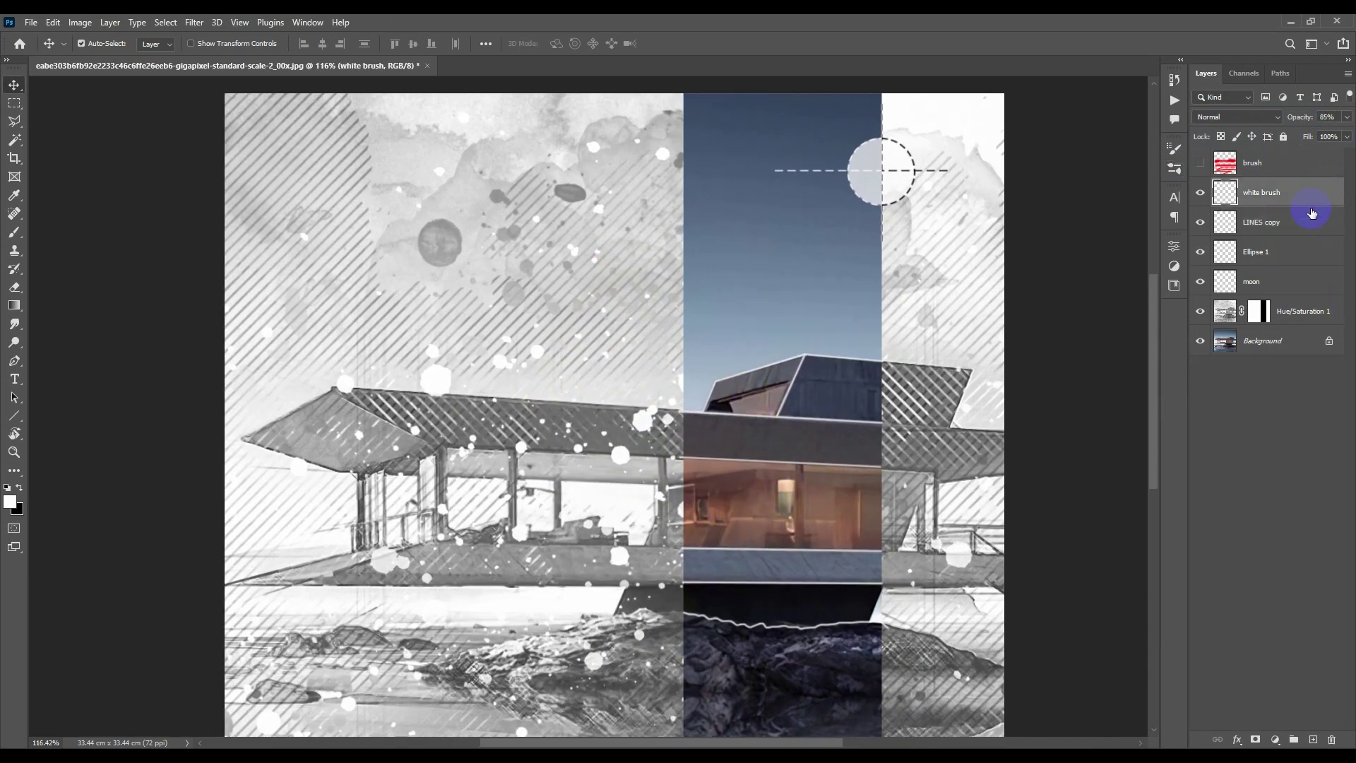
click(1313, 741)
scroll(537, 257, up, 2)
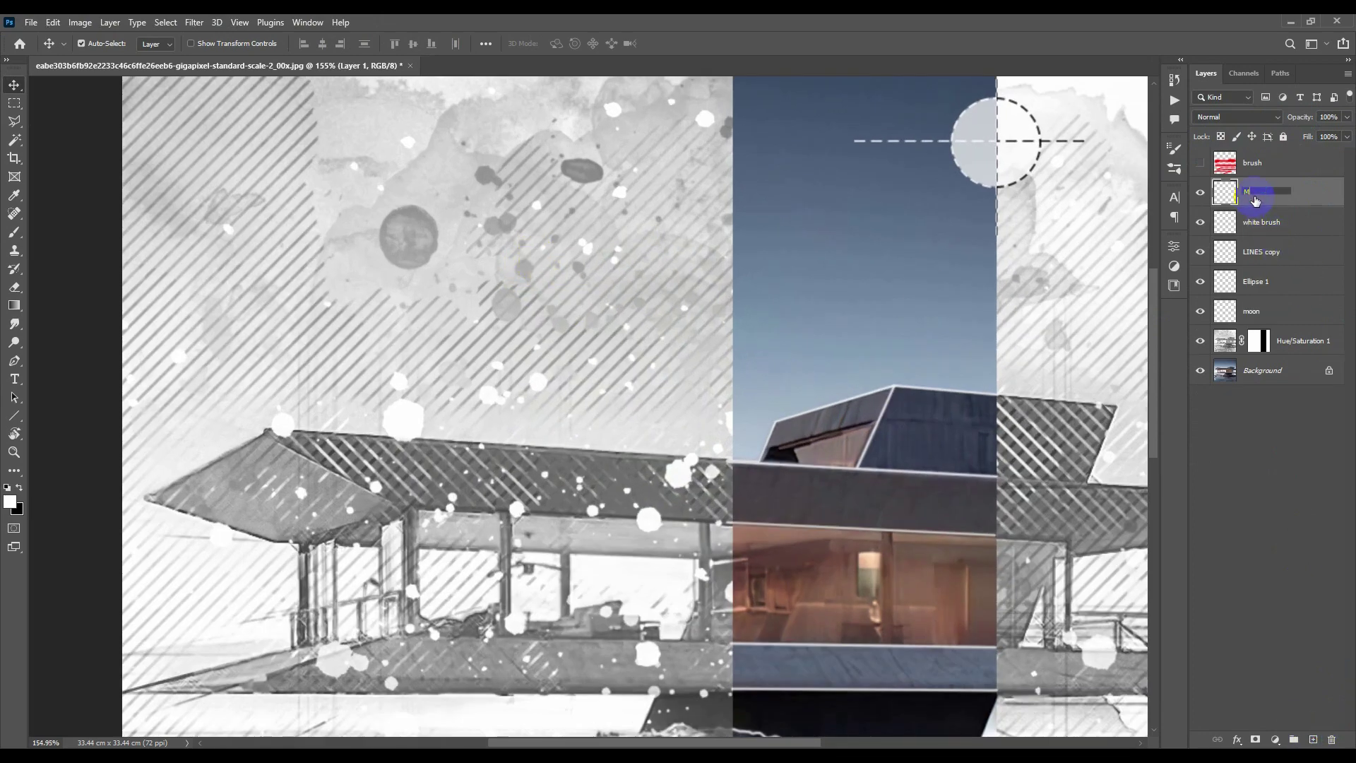
key(Return)
Step: Switch to the Brush tool on the Materials layer and set its hardness to 100%
scroll(664, 325, down, 6)
scroll(666, 322, up, 5)
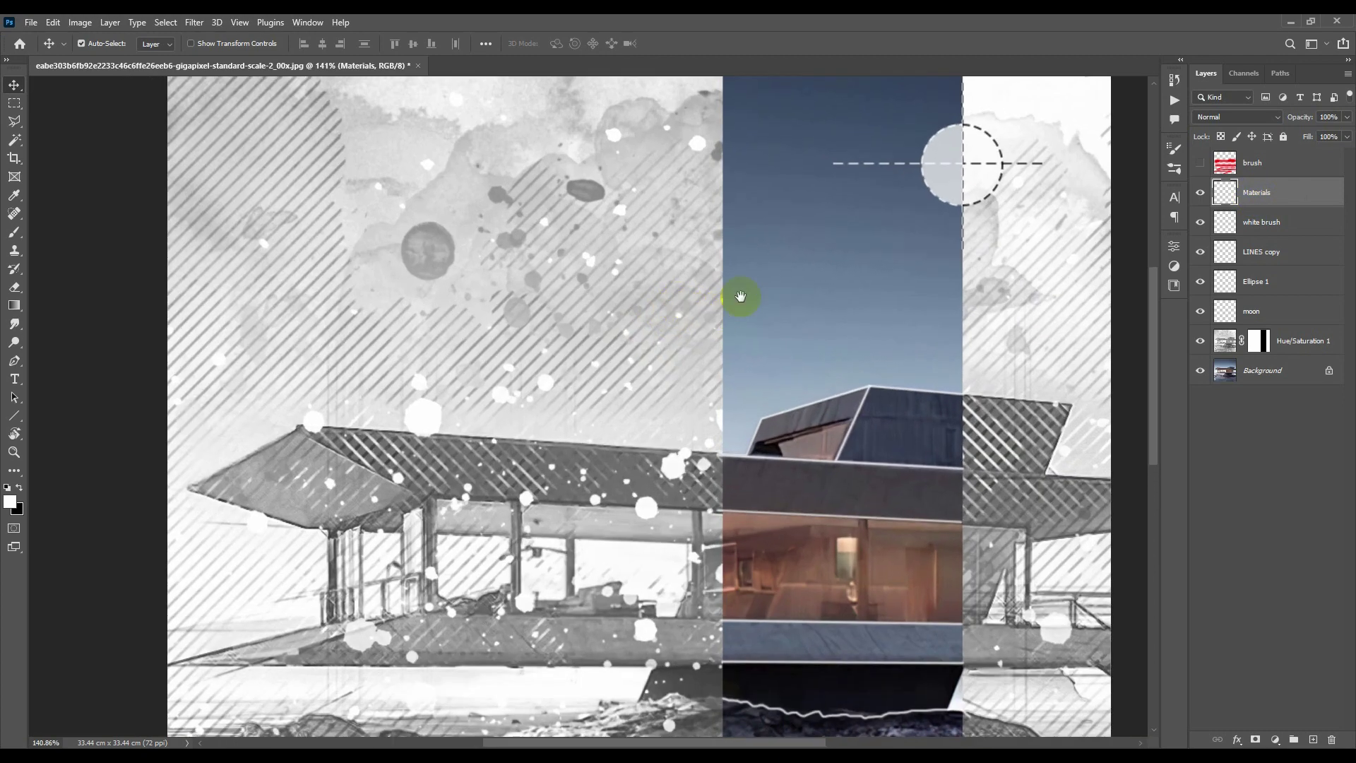
drag(743, 292, 683, 314)
key(b)
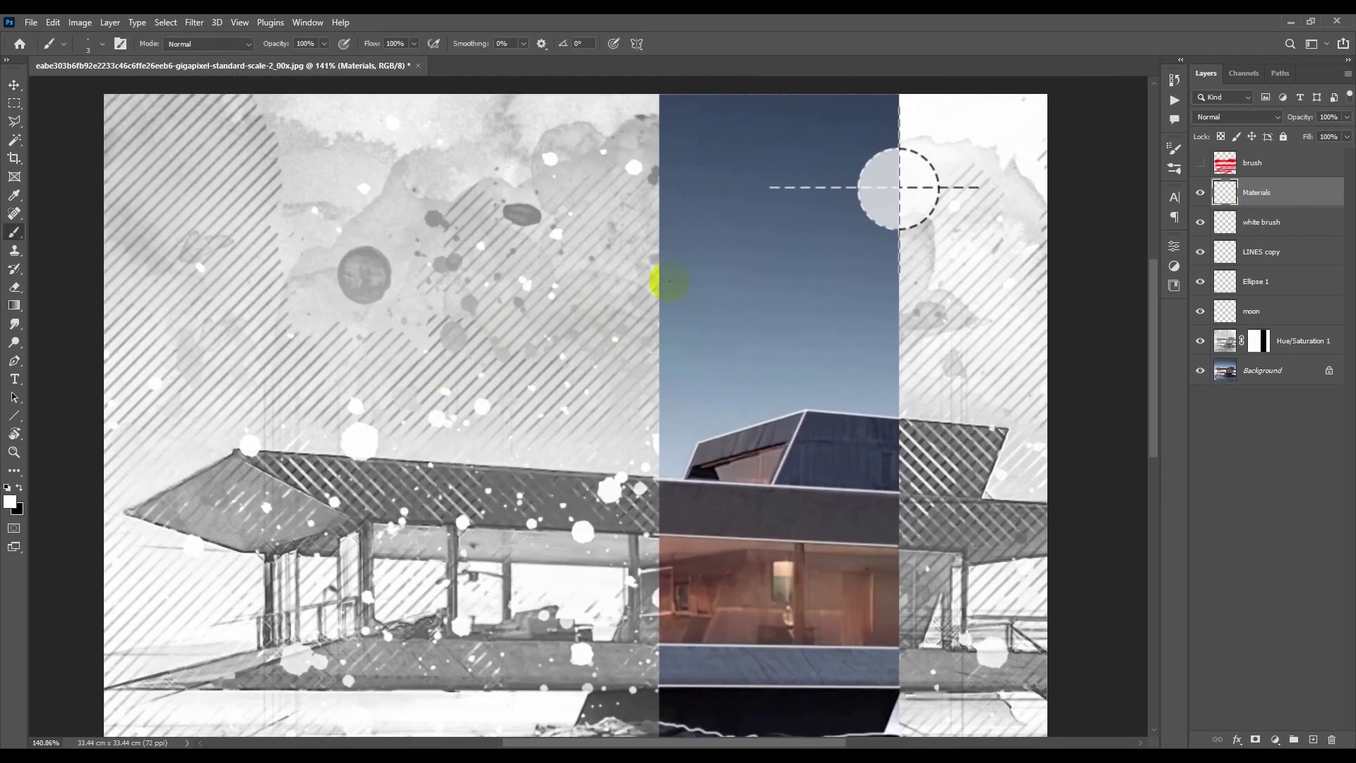
right_click(697, 271)
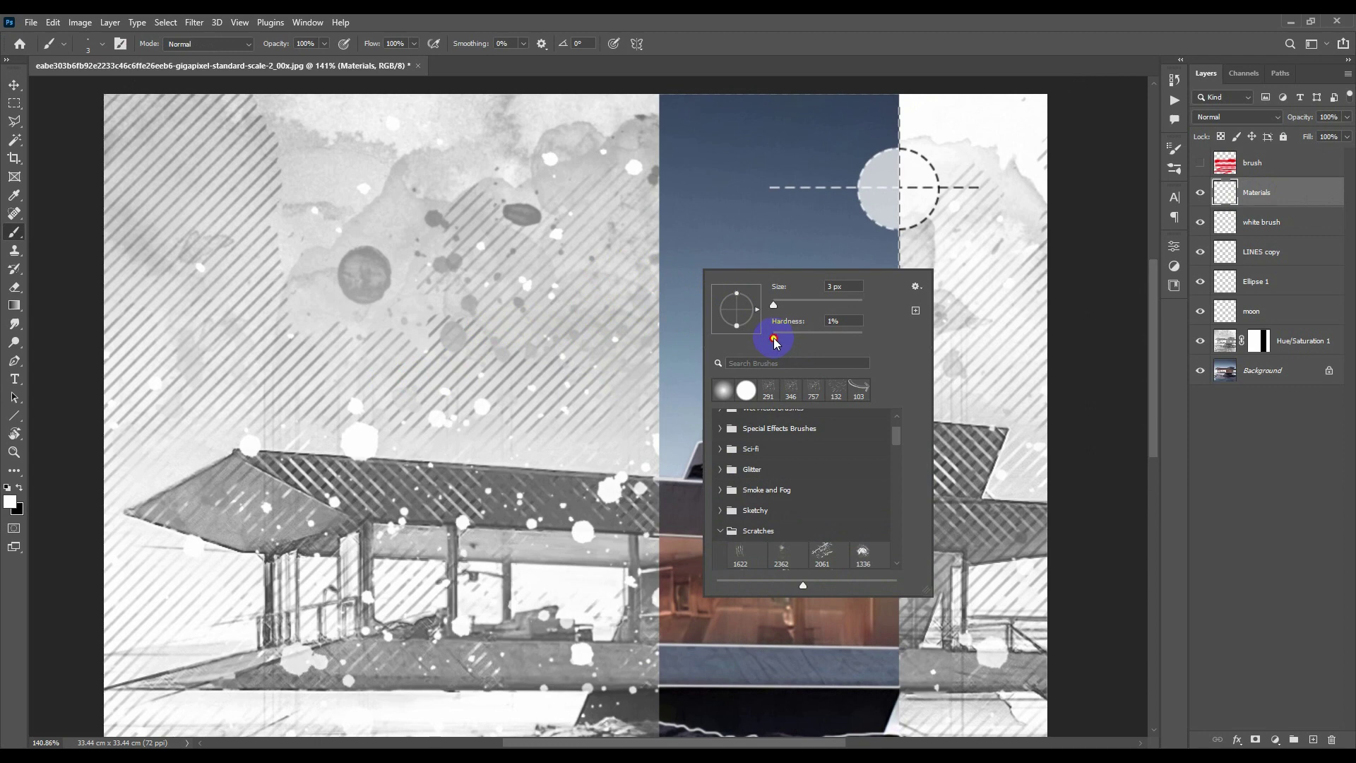
drag(774, 339, 942, 347)
click(665, 296)
Step: Enlarge the brush and stamp a white dot centred on the colour strip's left edge, in the sky area
key(bracketright)
key(bracketright)
key(bracketright)
key(bracketright)
key(bracketright)
key(bracketright)
key(bracketright)
key(bracketright)
click(684, 268)
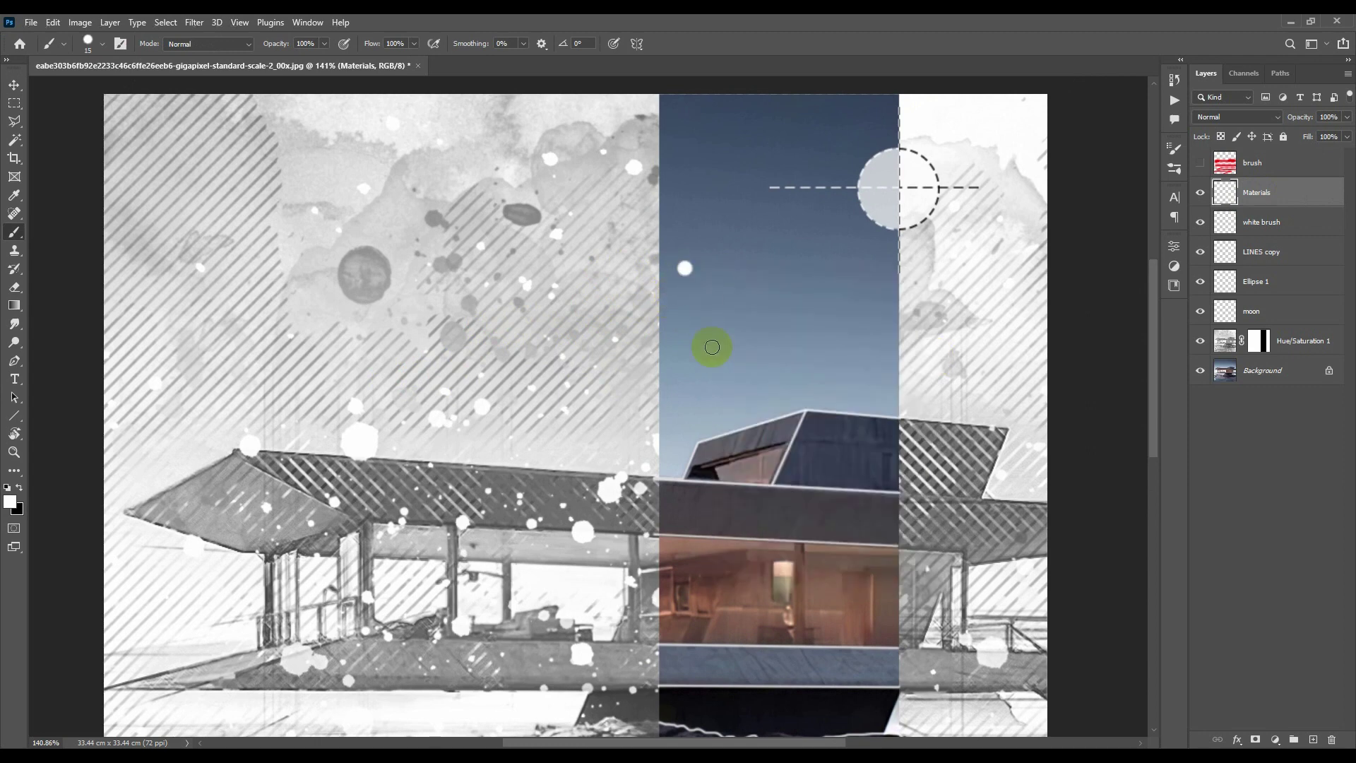
alt+right_click(684, 270)
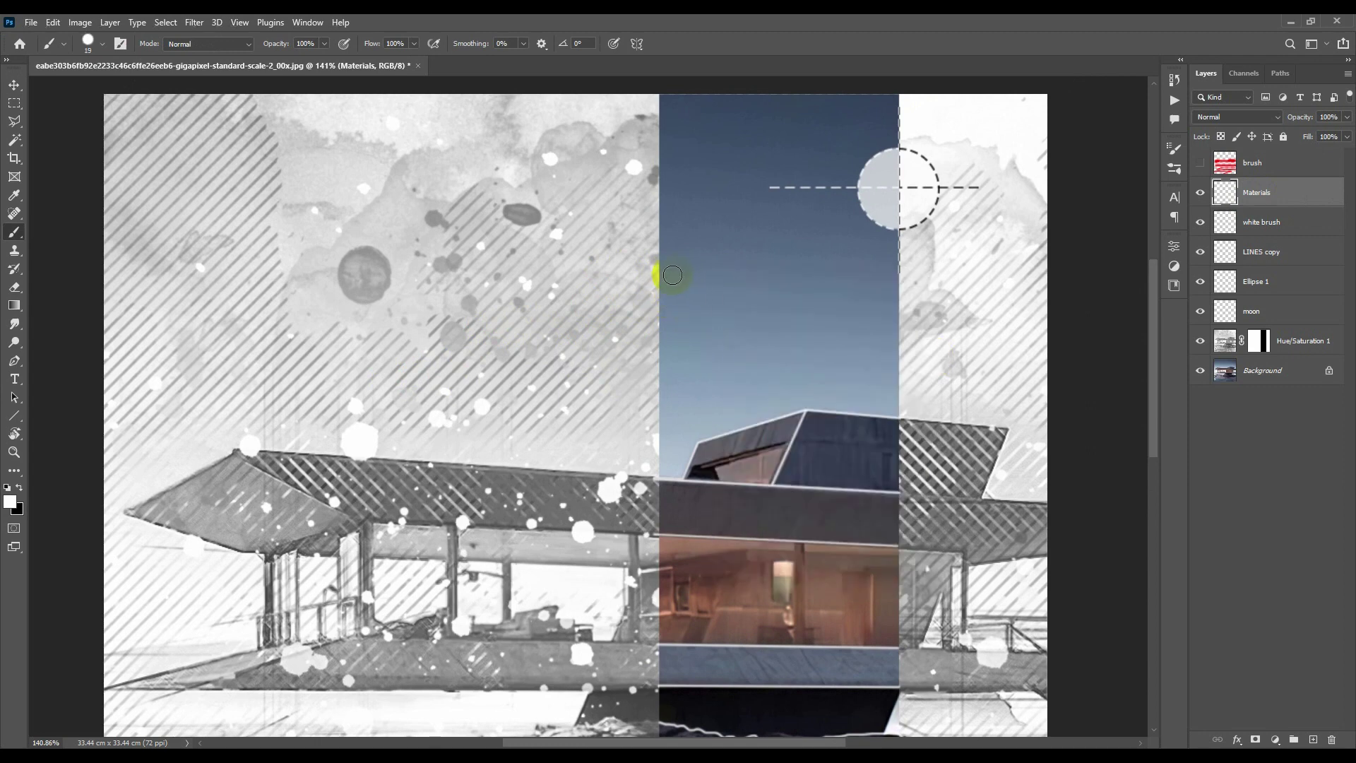
click(658, 230)
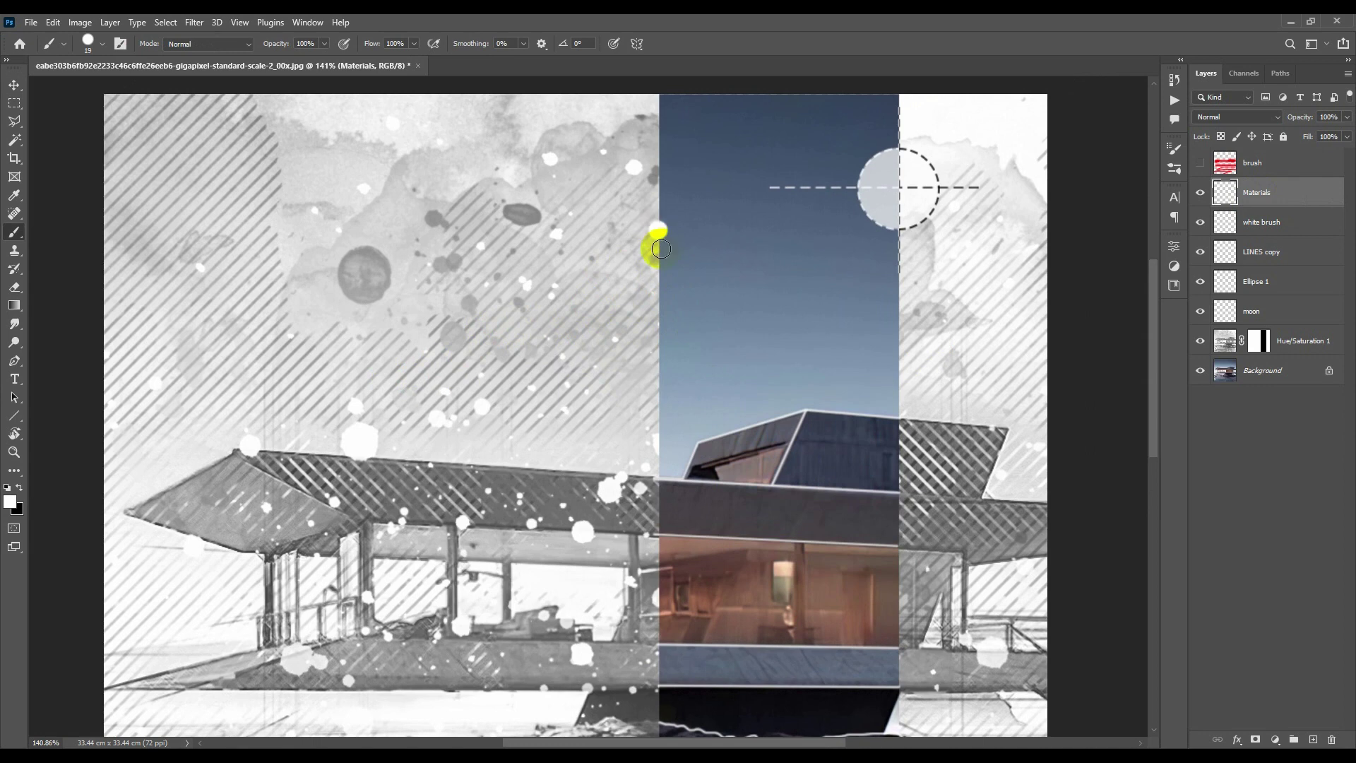
Step: Reduce the brush to a thin tip and draw a straight horizontal white line from the dot leftward over the sketched sky
right_click(725, 230)
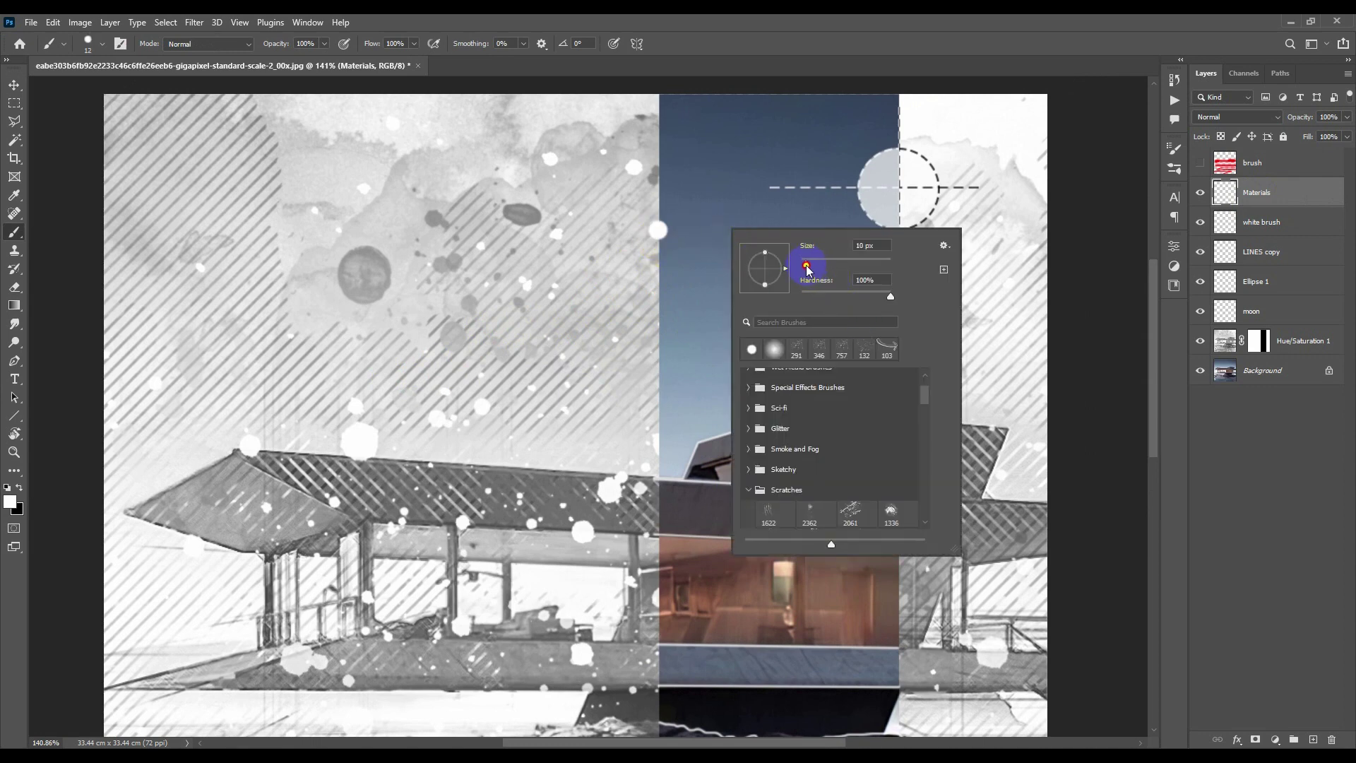
click(657, 235)
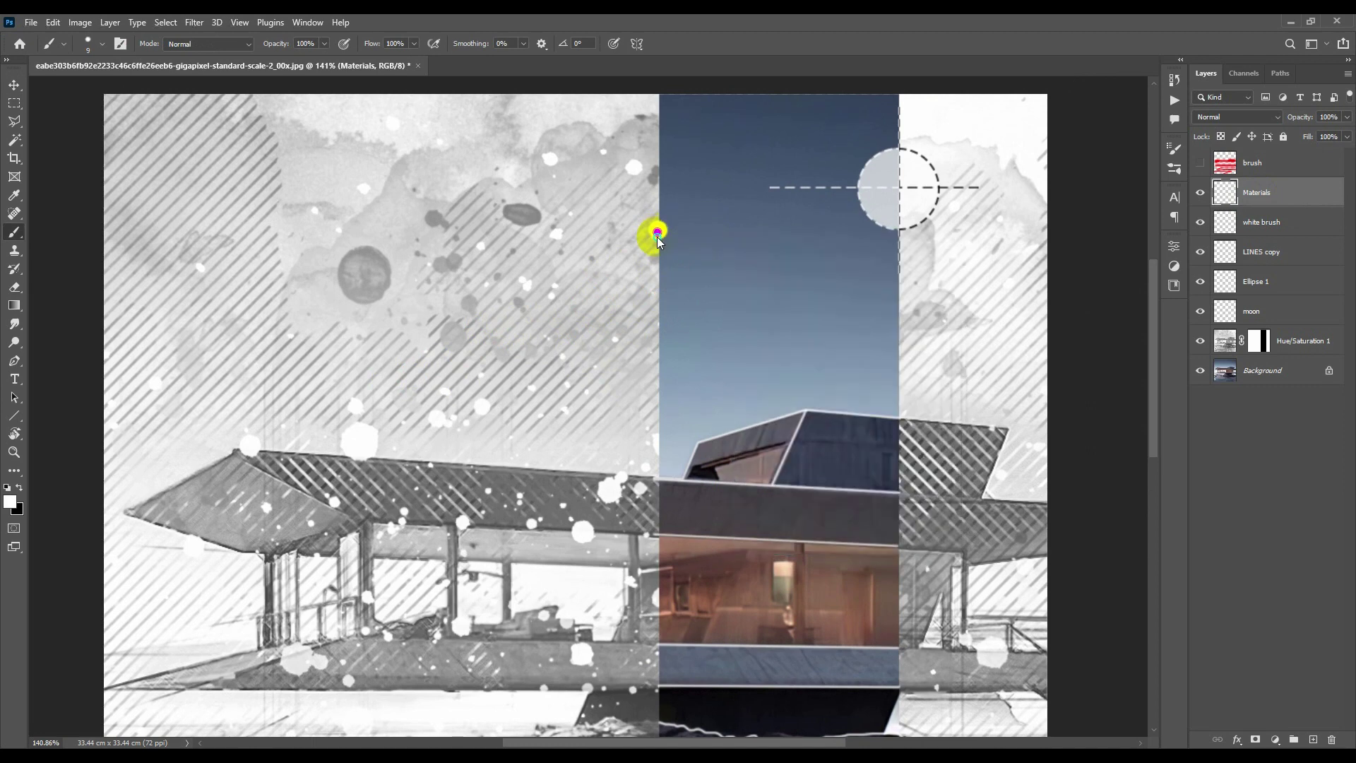
drag(637, 260, 728, 344)
key(bracketleft)
key(bracketleft)
key(bracketleft)
key(bracketleft)
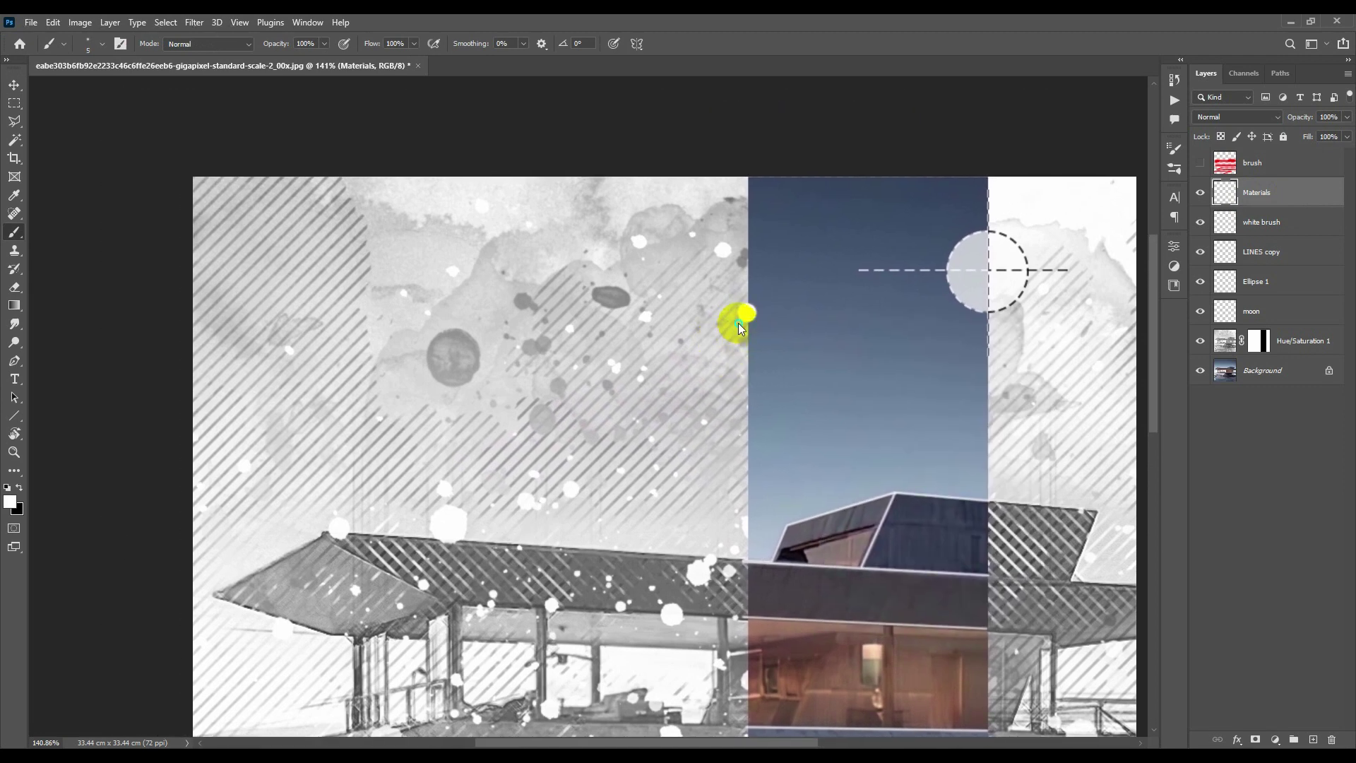
key(bracketleft)
key(bracketleft)
drag(747, 313, 571, 313)
key(v)
Step: Select the leader line and the half of the dot outside the colour strip, invert them to black and clear the selection
scroll(742, 304, down, 4)
scroll(718, 278, up, 5)
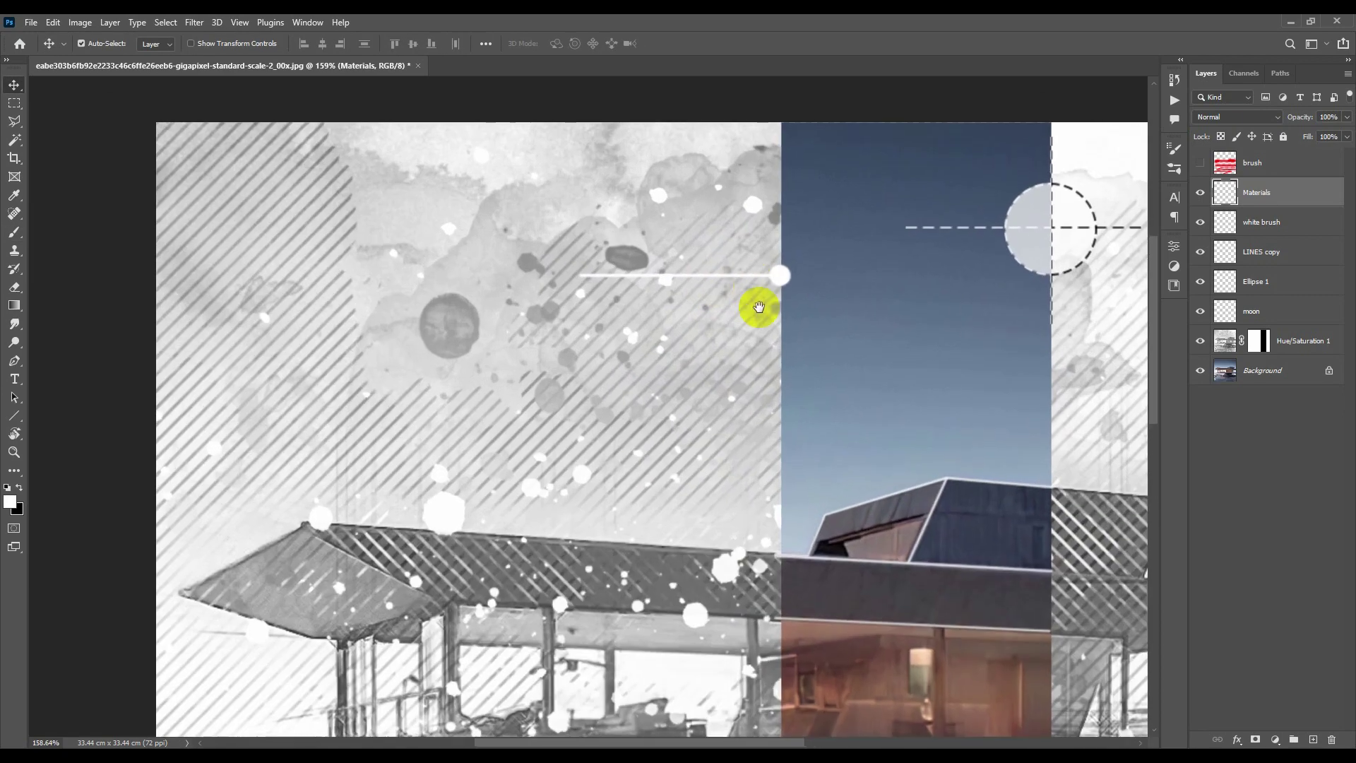
mouse_move(758, 308)
mouse_down()
mouse_move(772, 376)
mouse_move(784, 237)
mouse_up()
key(m)
scroll(770, 374, up, 3)
drag(589, 460, 459, 467)
key(ctrl+i)
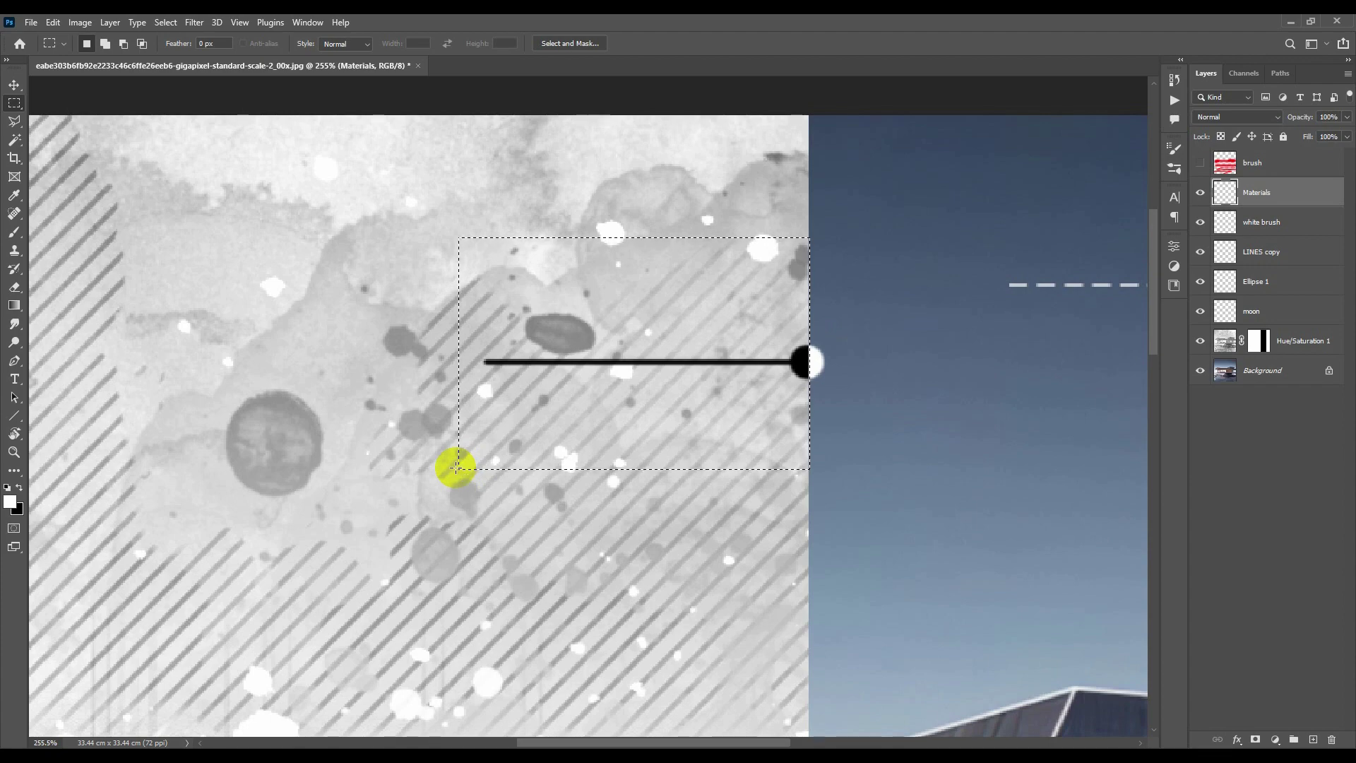
key(ctrl+d)
key(v)
Step: Lower the Materials layer's opacity to 75%
scroll(649, 421, down, 2)
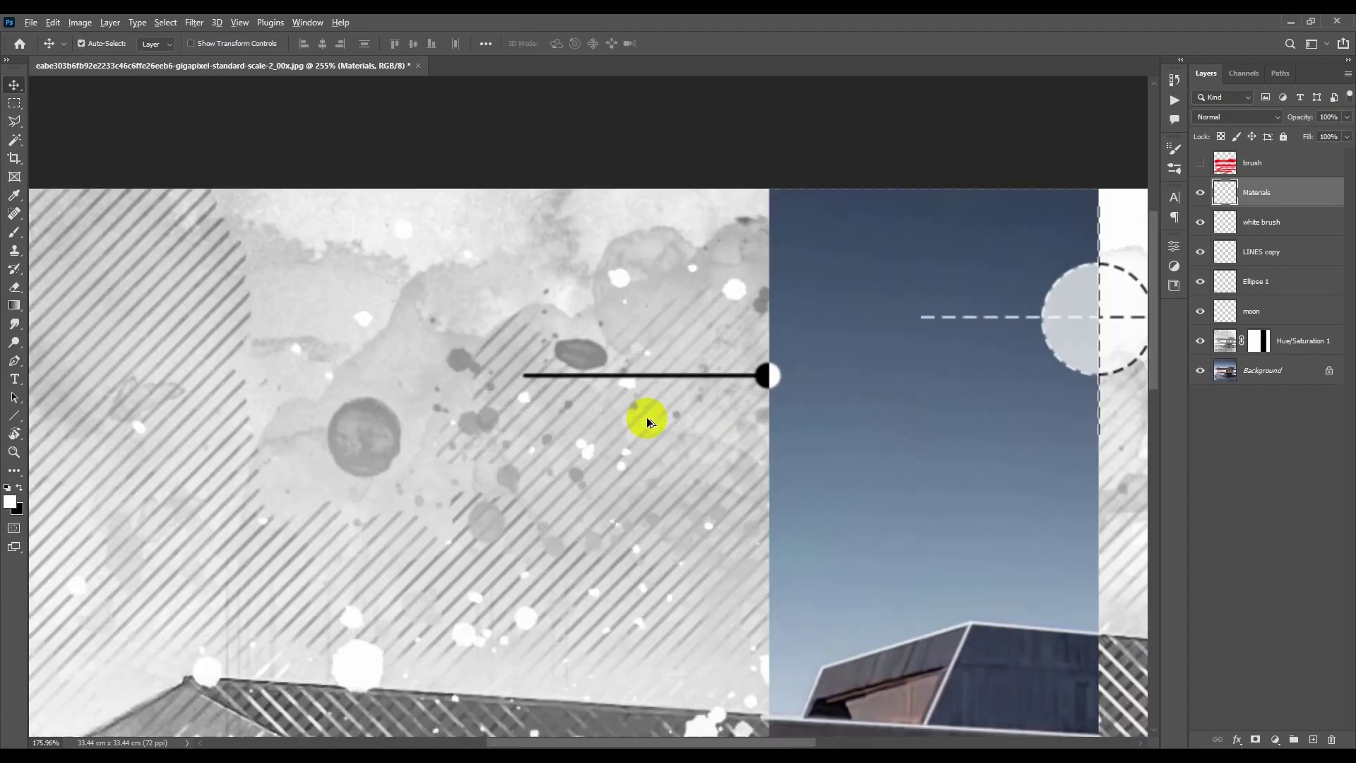
scroll(653, 416, down, 2)
scroll(658, 414, up, 3)
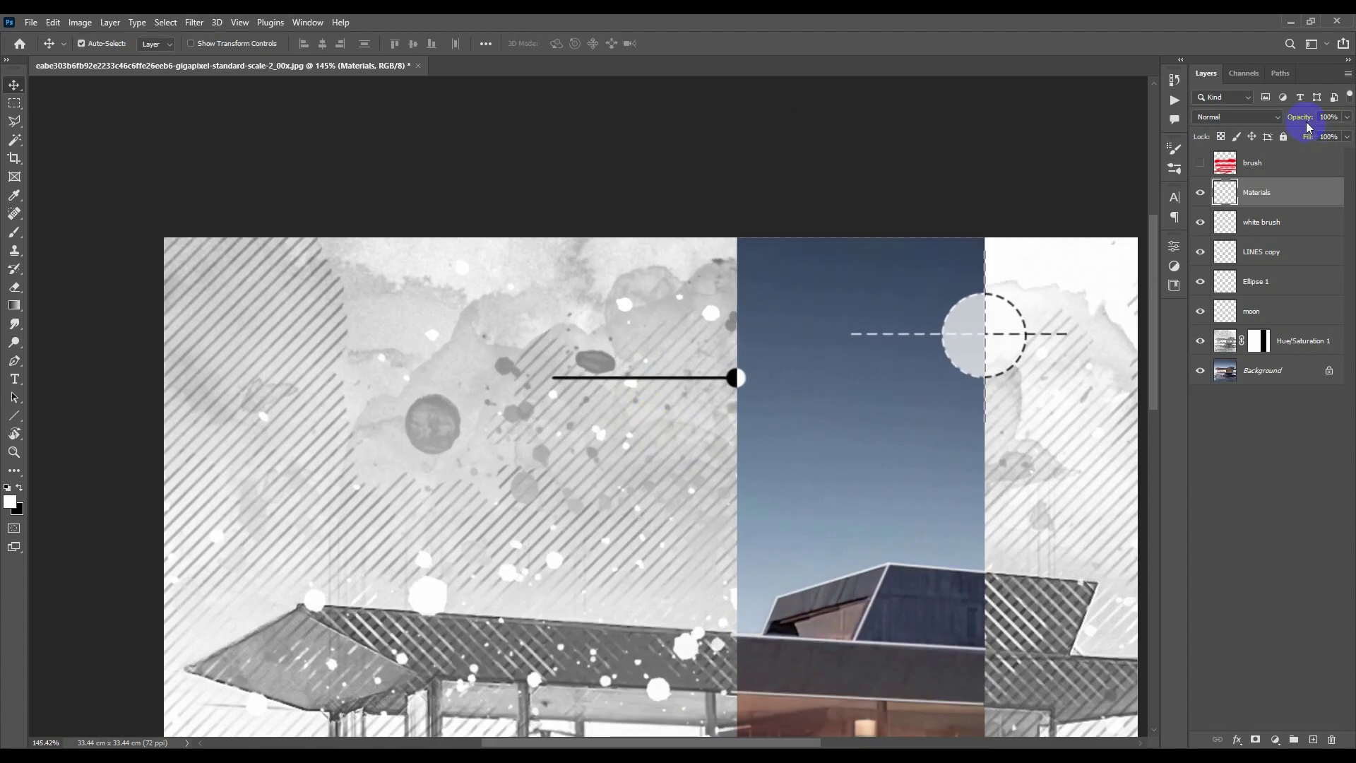
drag(1308, 127, 1297, 116)
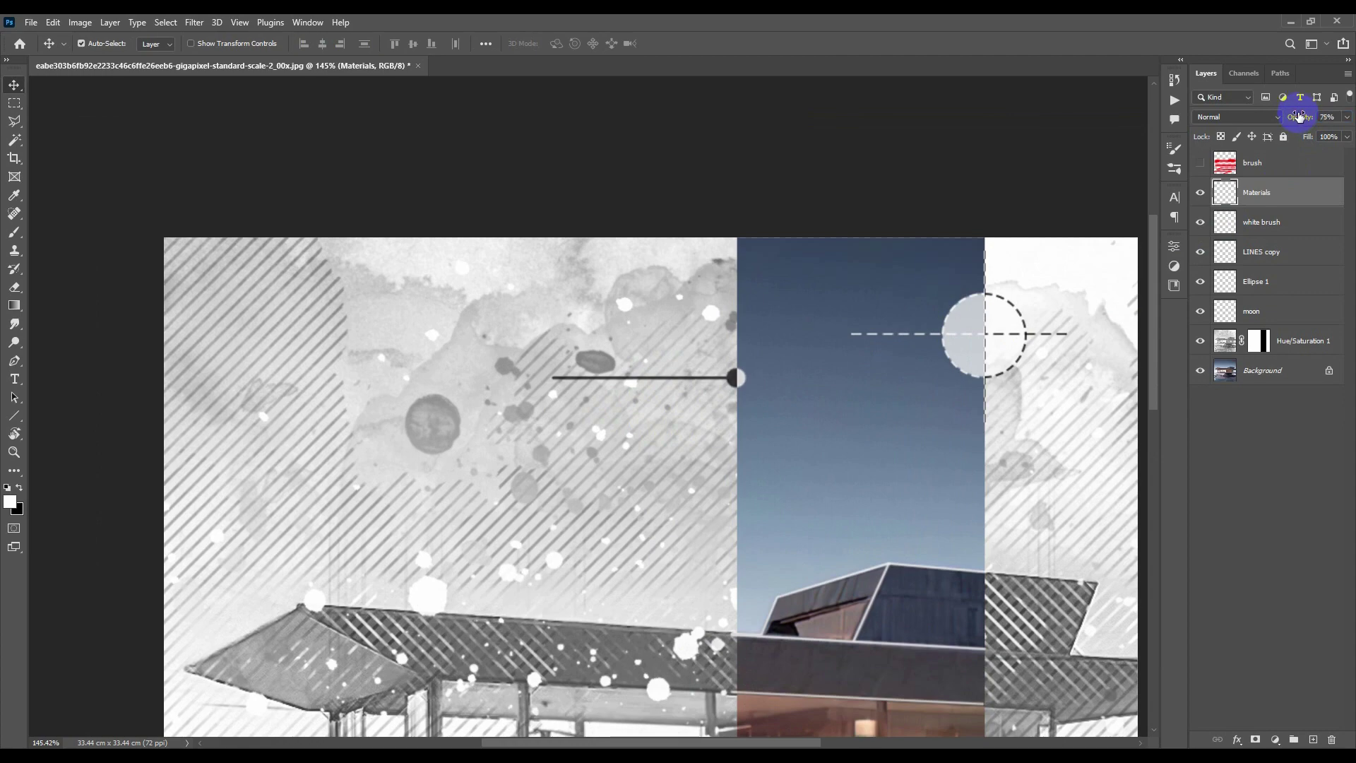
Step: Duplicate the leader line with its dot four times down the colour strip's left edge, at the roof, glazing, rocks and water
scroll(751, 417, down, 2)
scroll(751, 460, up, 2)
drag(774, 330, 774, 264)
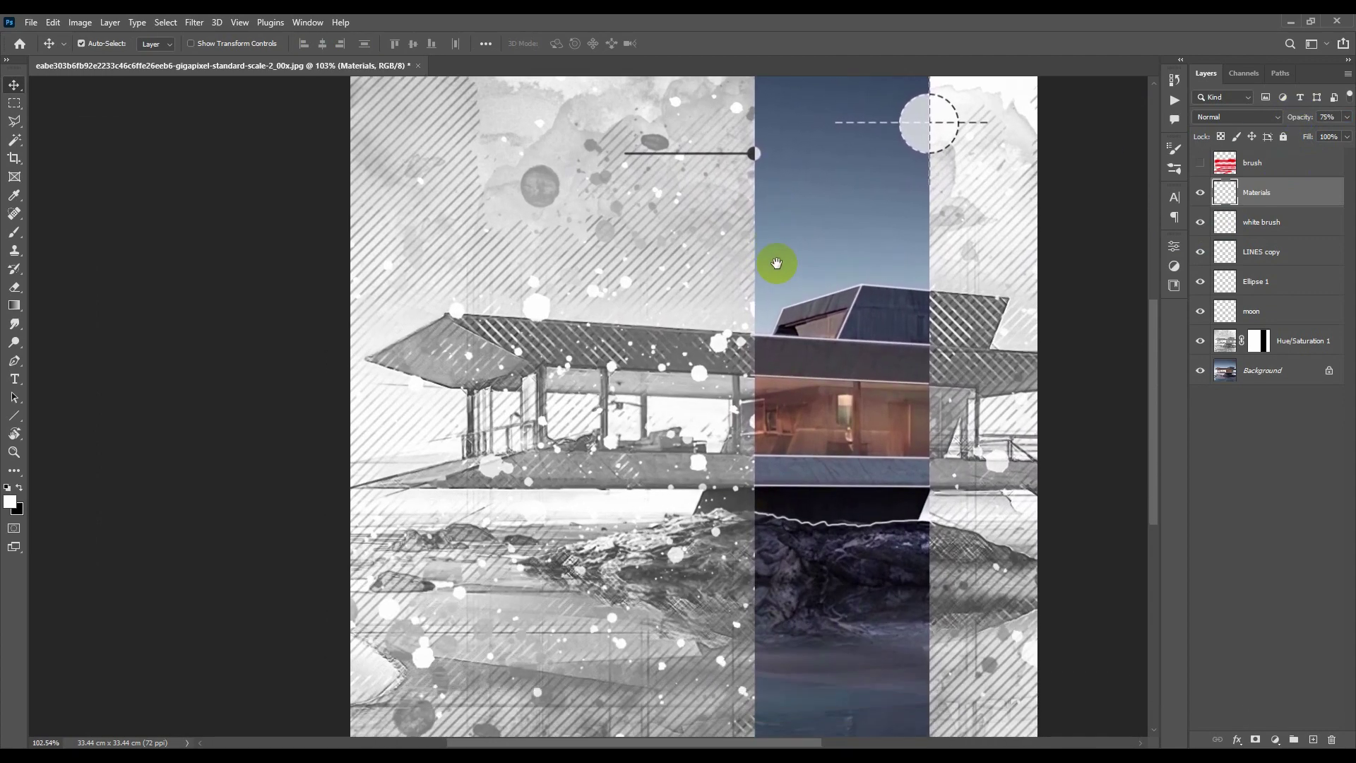
drag(751, 216, 766, 311)
drag(772, 245, 781, 456)
scroll(781, 423, down, 3)
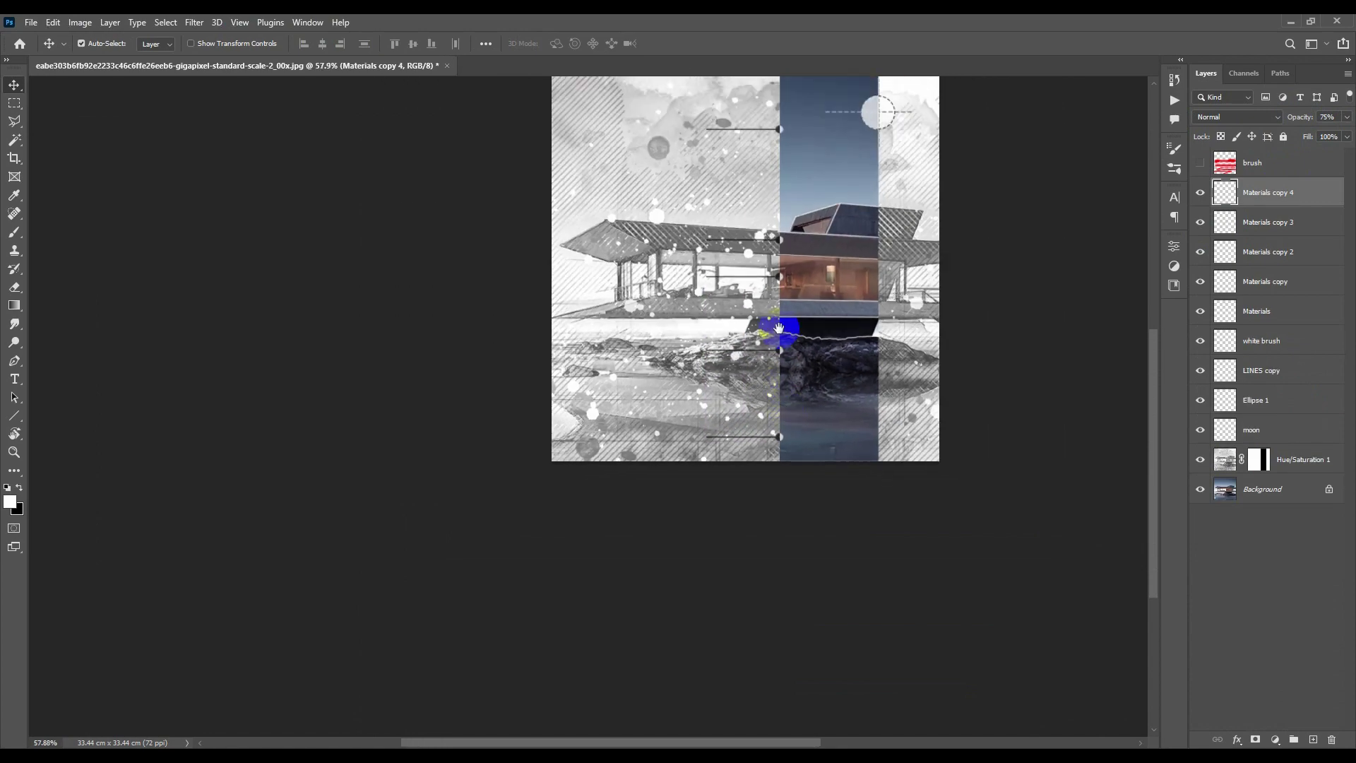
drag(779, 328, 779, 494)
scroll(709, 387, up, 4)
drag(781, 406, 784, 321)
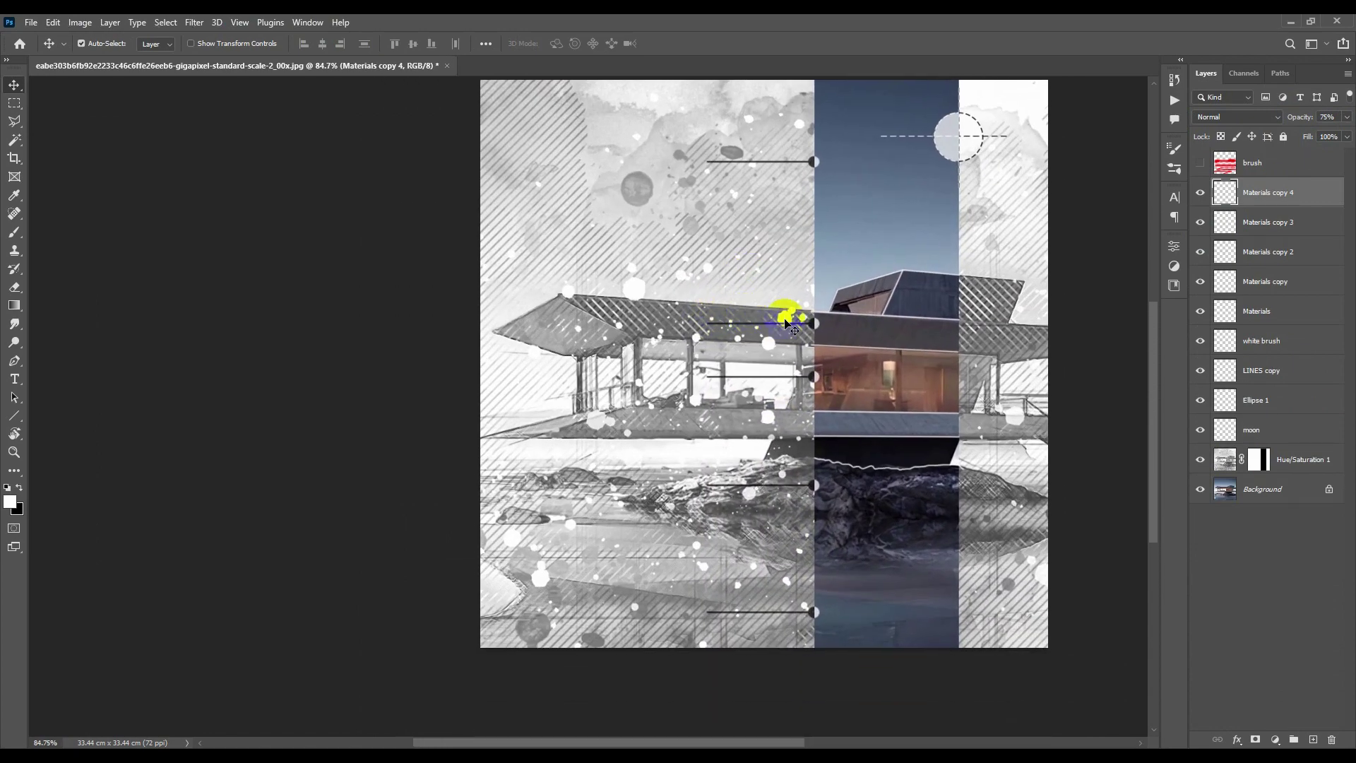
Step: Merge all the leader line layers into one layer and name it "Materials"
shift+click(1303, 316)
key(ctrl+e)
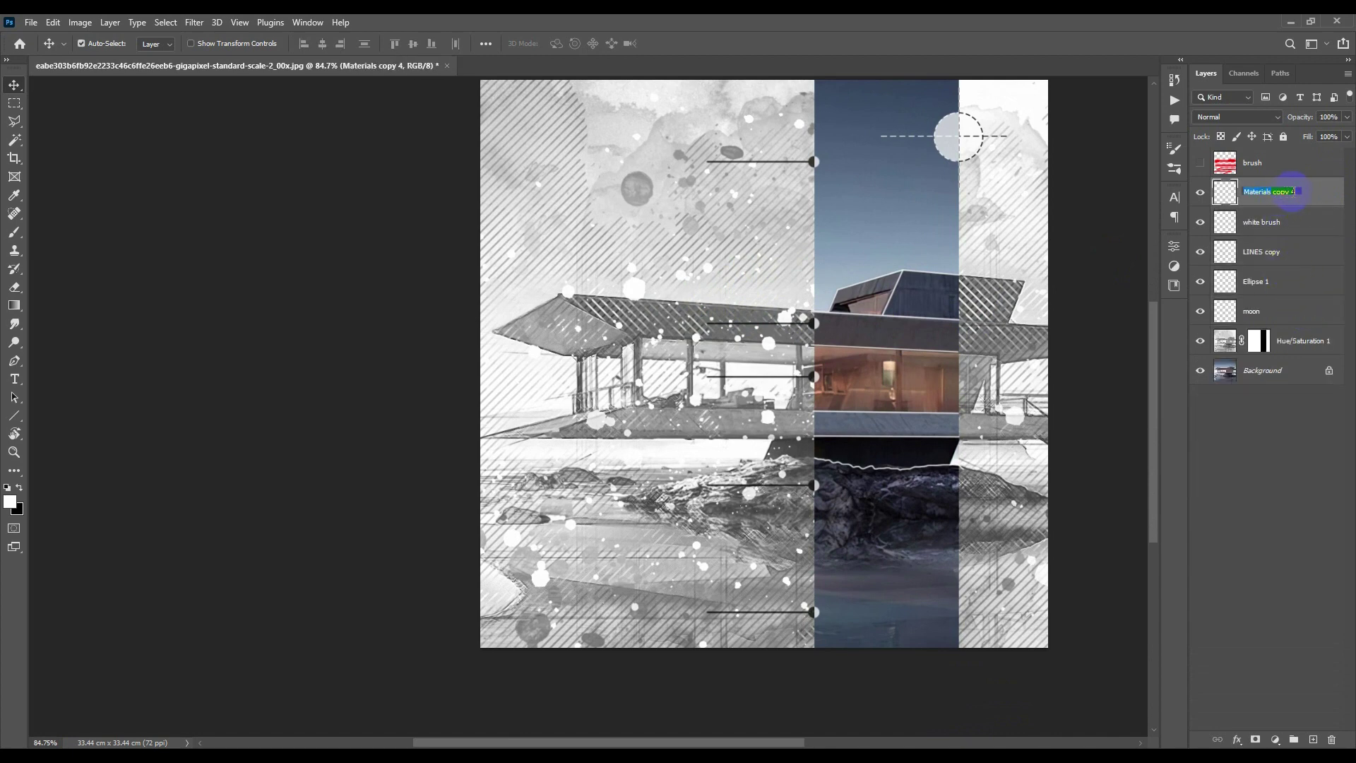
click(1271, 256)
Step: Start a text label beside the top leader line, with a size of 38 px and the BankGothic Lt BT font
scroll(703, 303, down, 5)
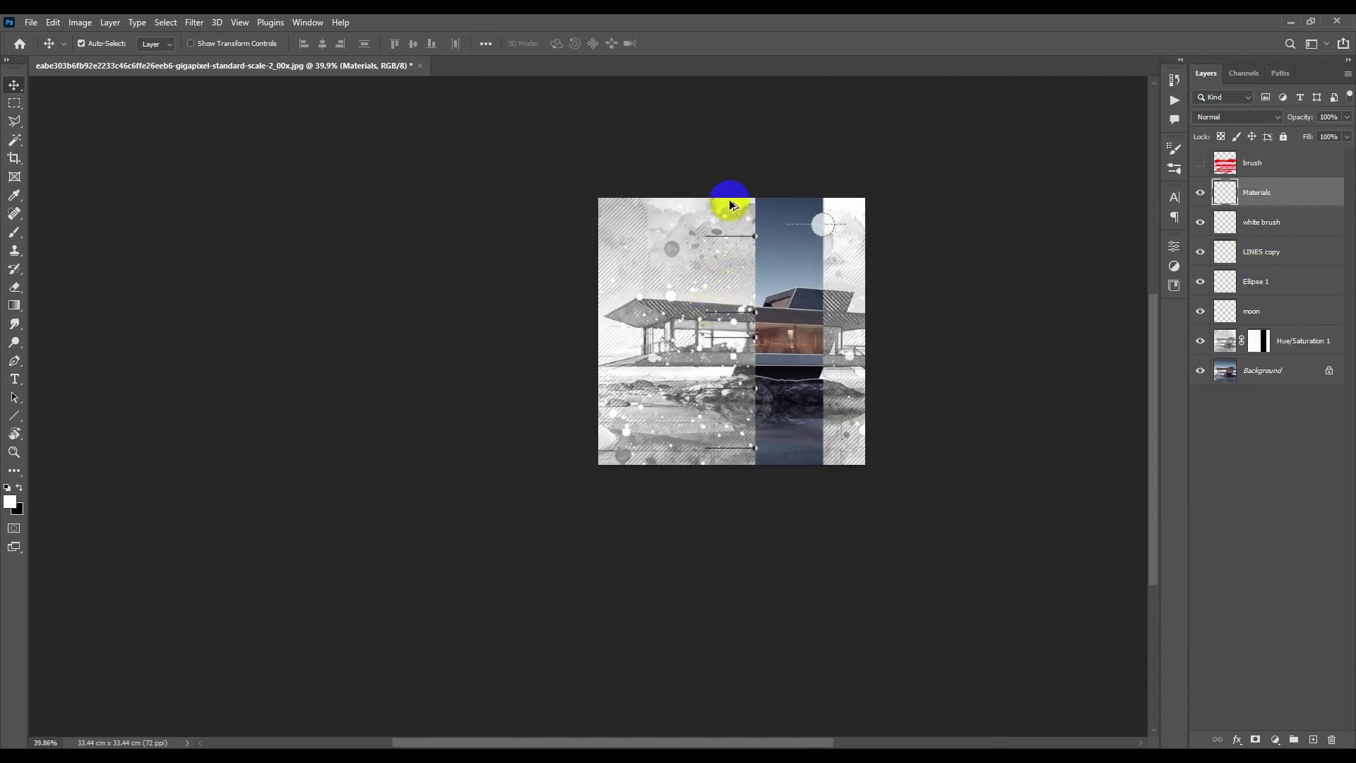
scroll(731, 205, up, 8)
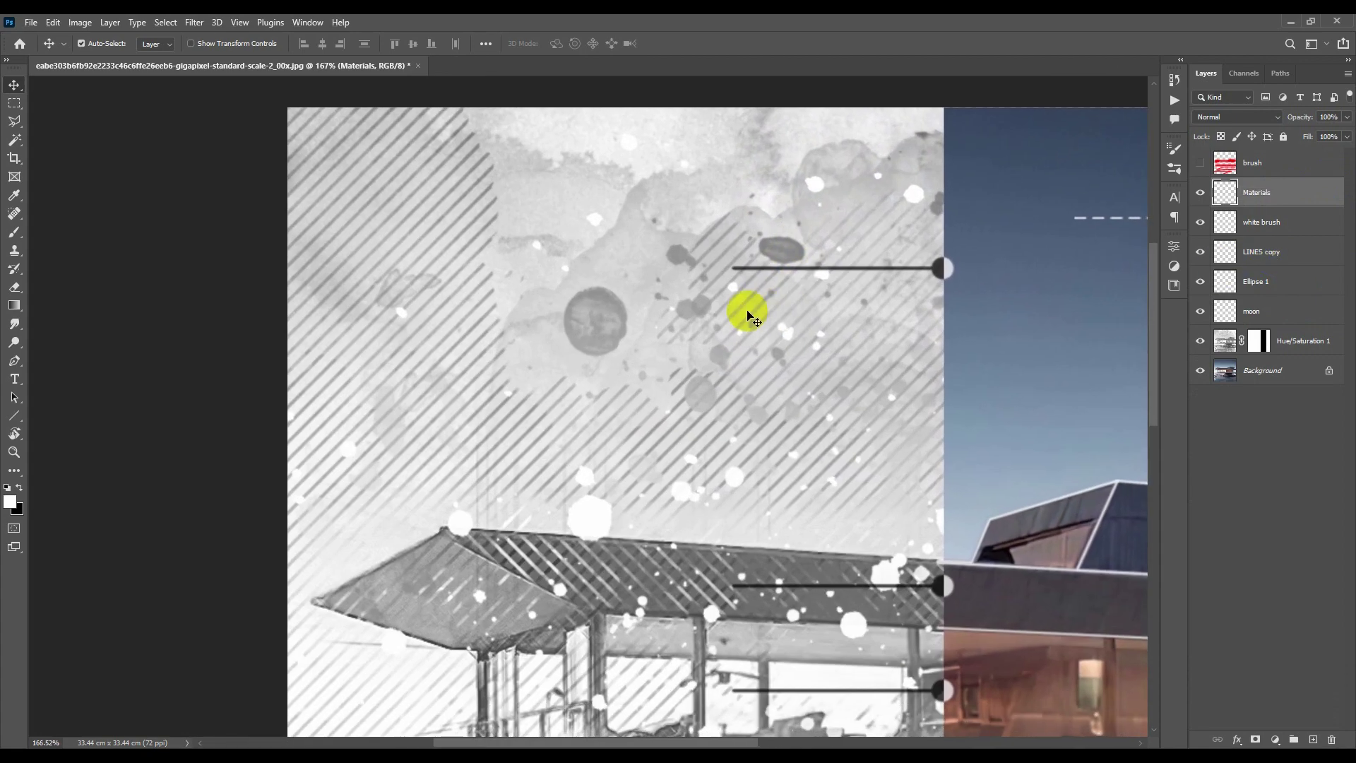
key(t)
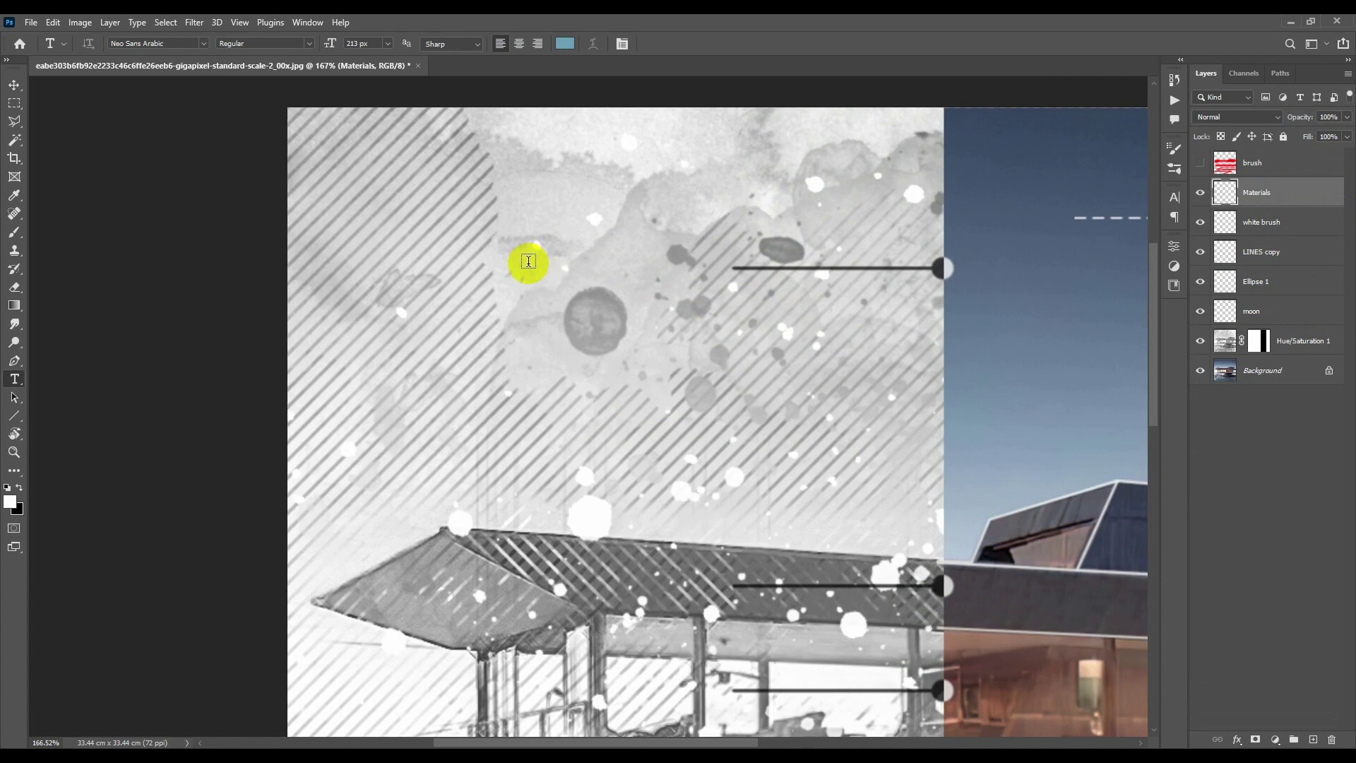
click(456, 267)
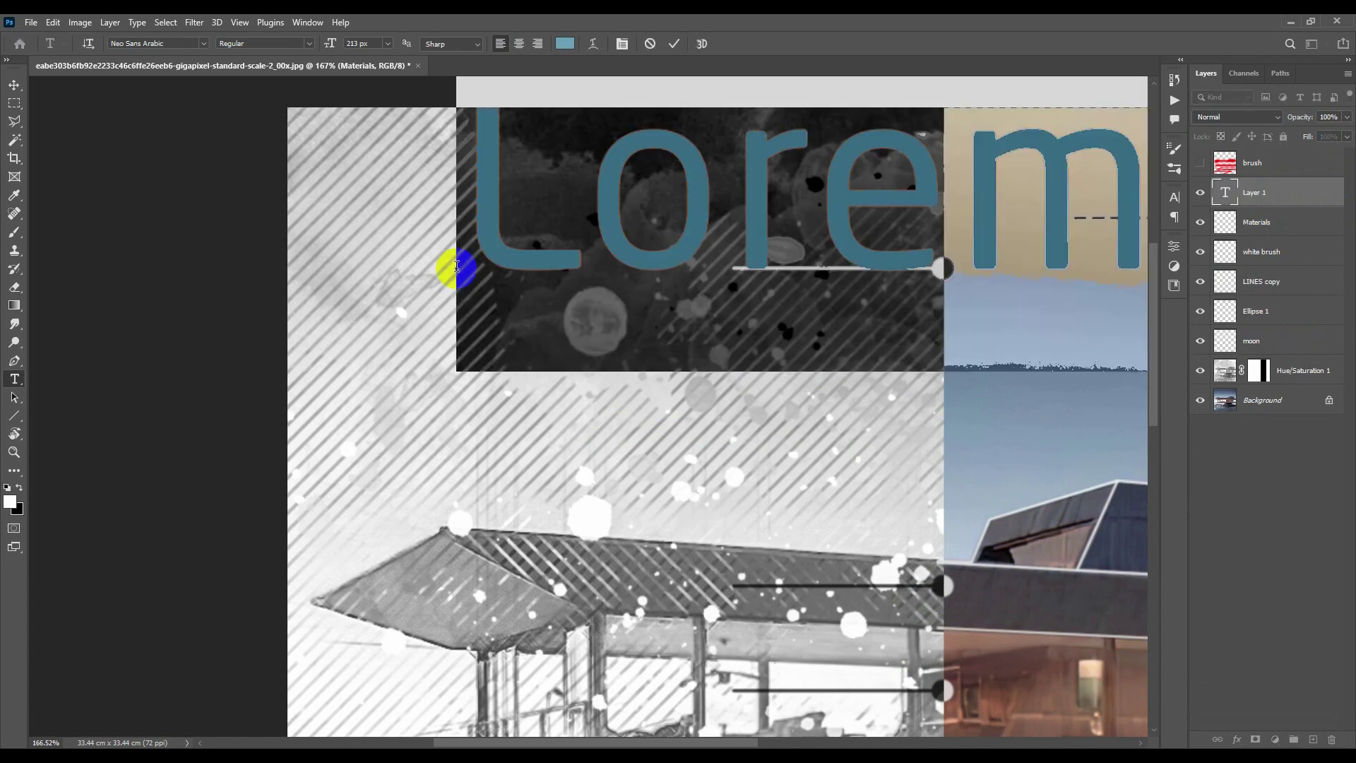
drag(330, 43, 209, 57)
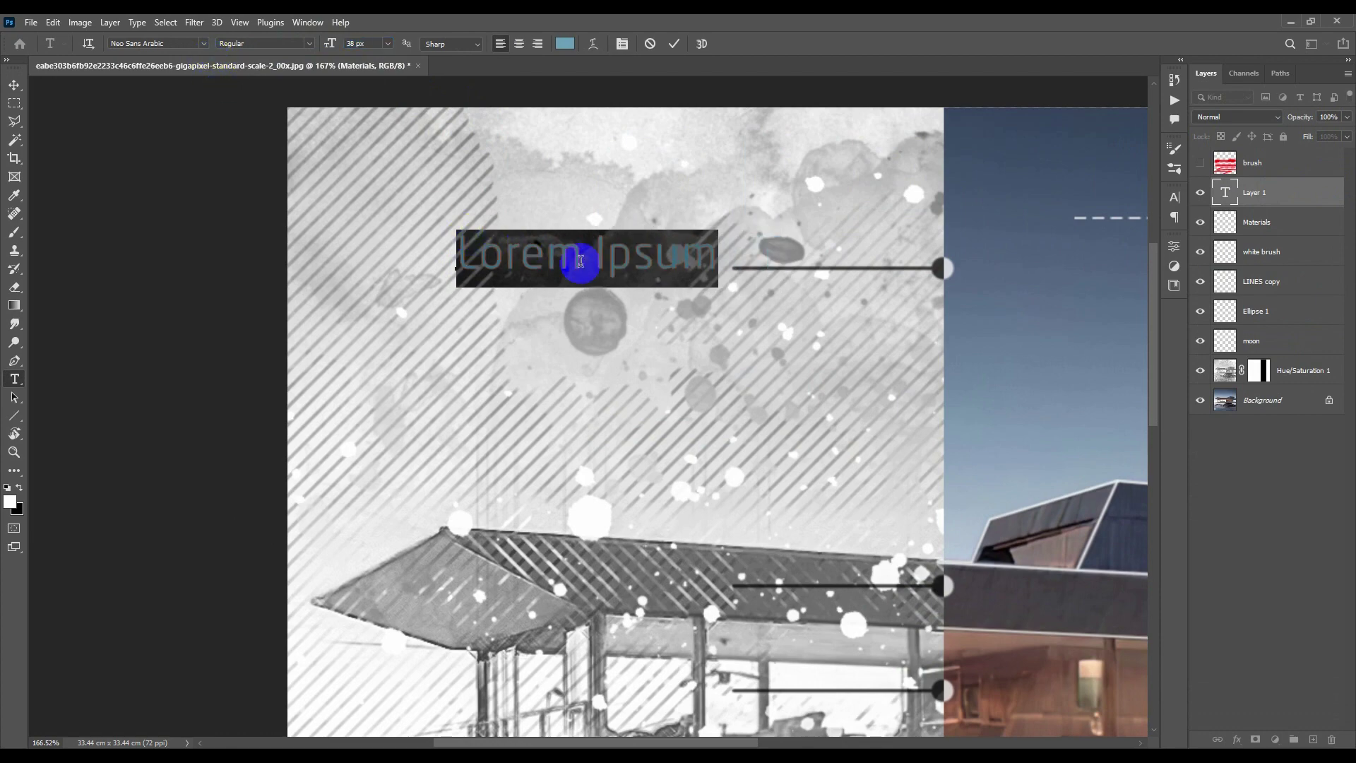
click(204, 44)
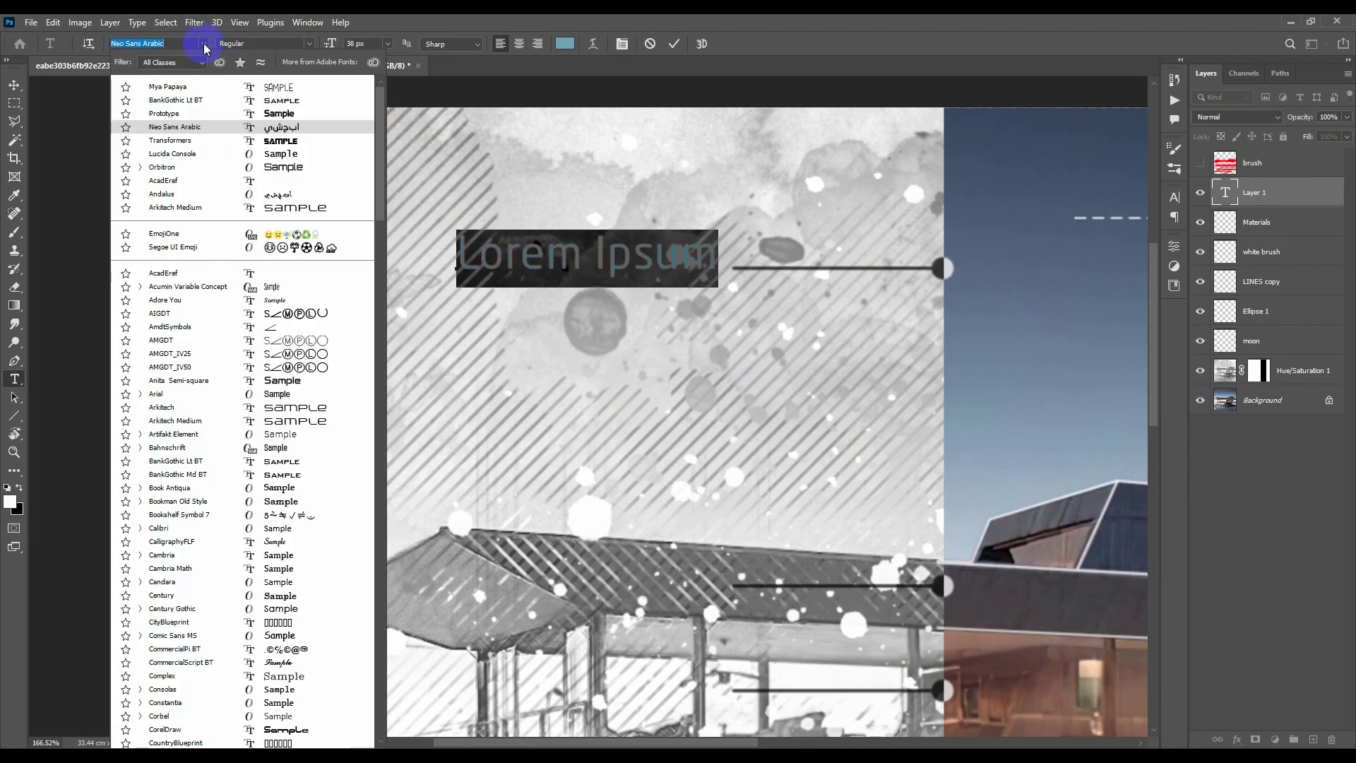
click(201, 101)
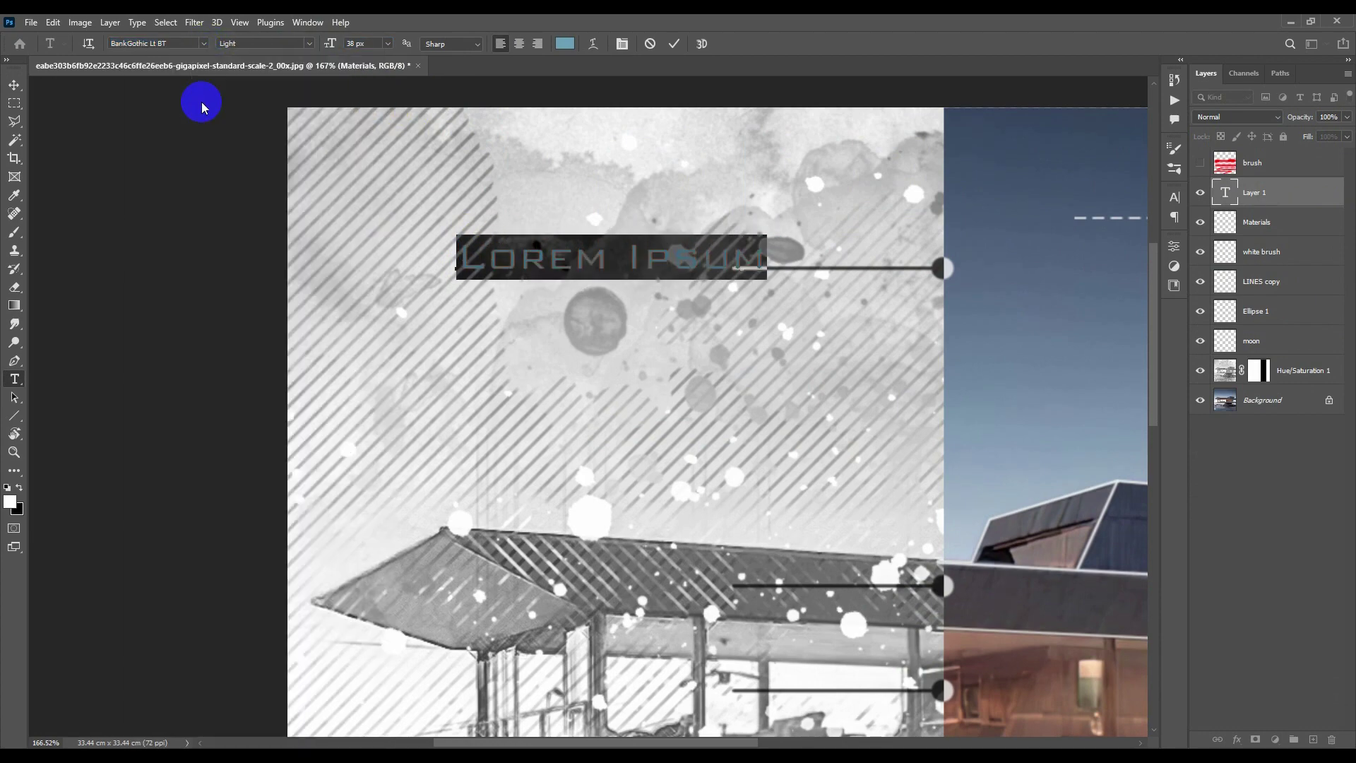
Step: Set the label text's tracking to -55 and its colour to black (000000)
click(680, 269)
key(ctrl+a)
click(1176, 203)
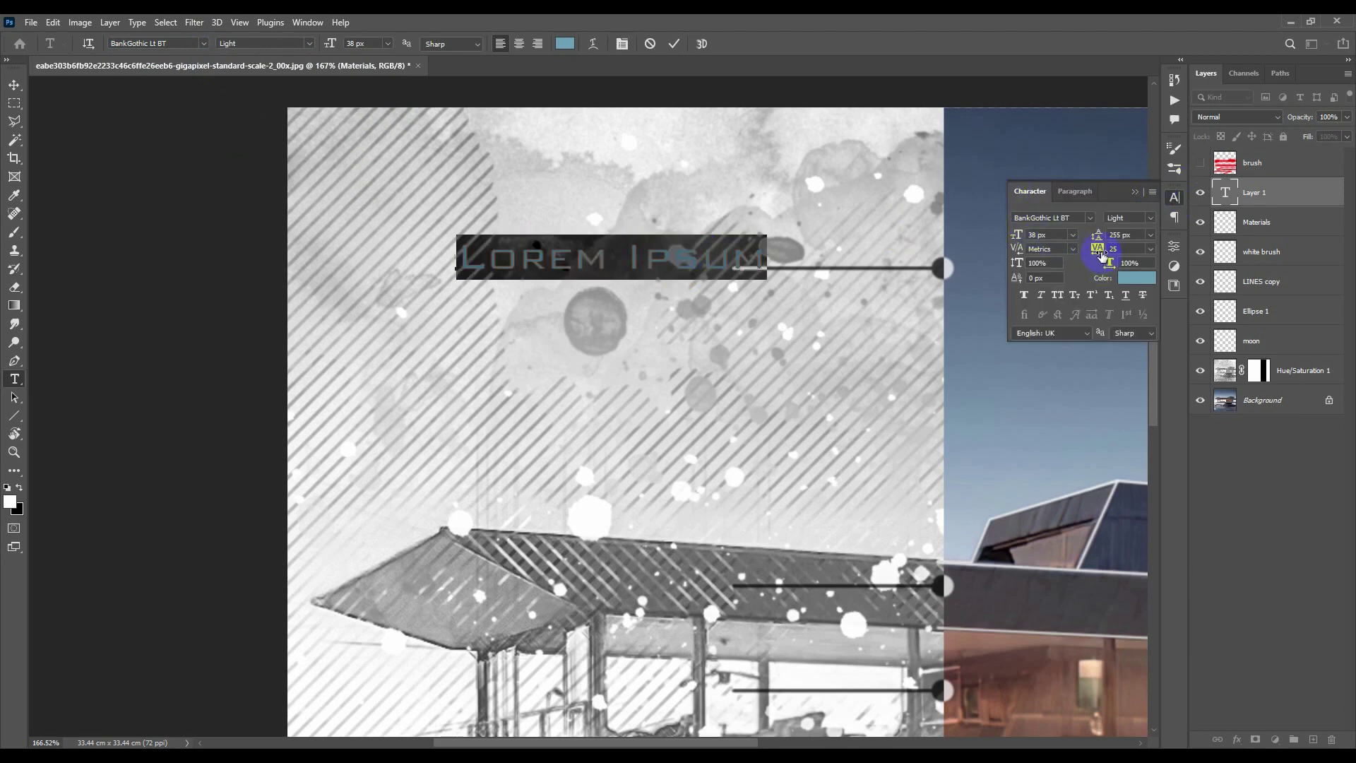
drag(1102, 256, 1107, 260)
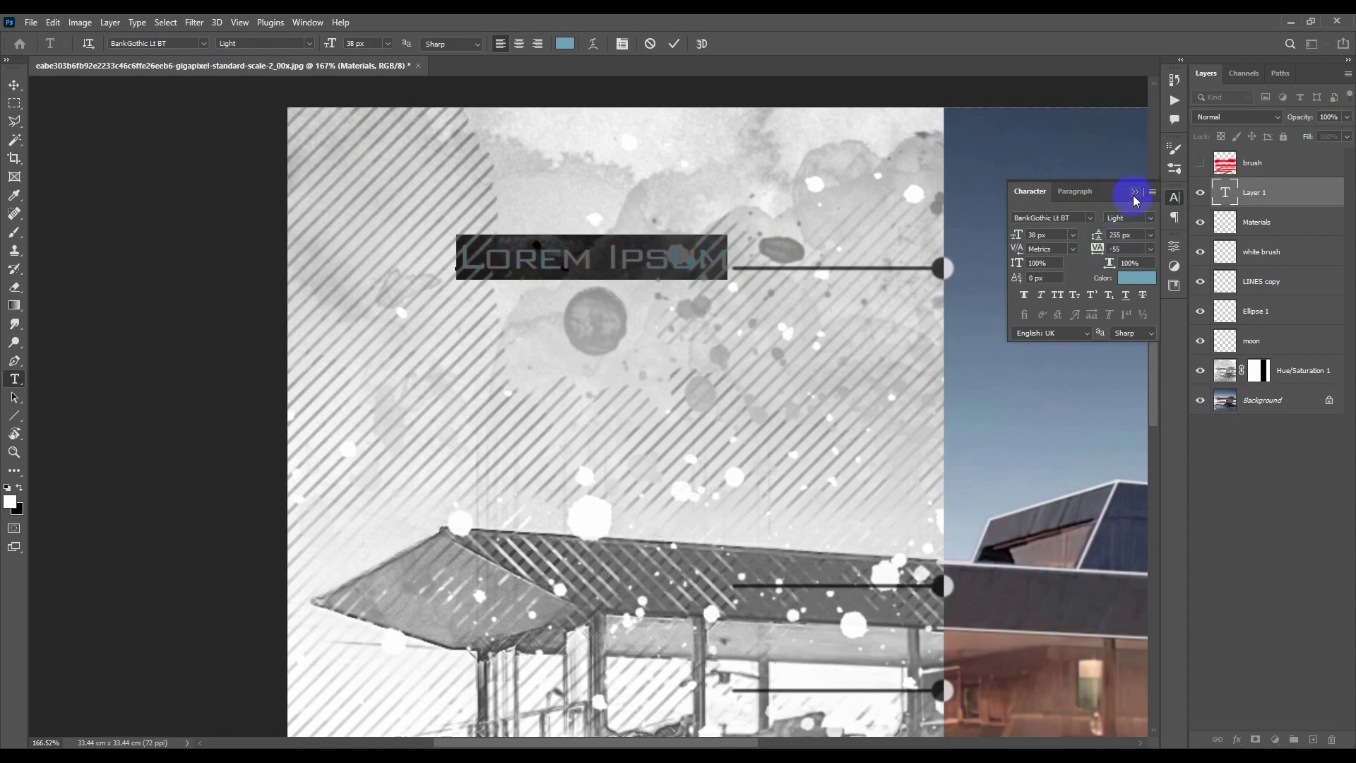
click(1134, 198)
click(565, 44)
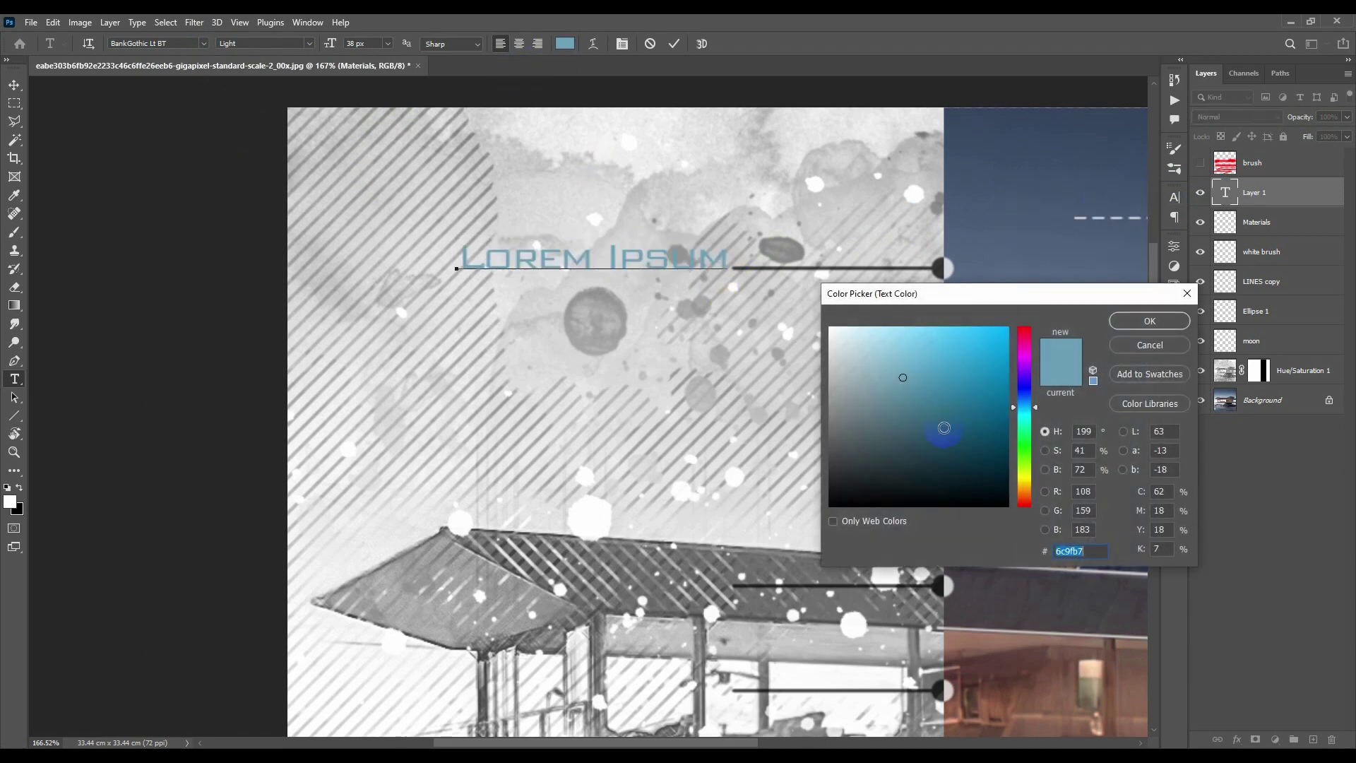
click(717, 539)
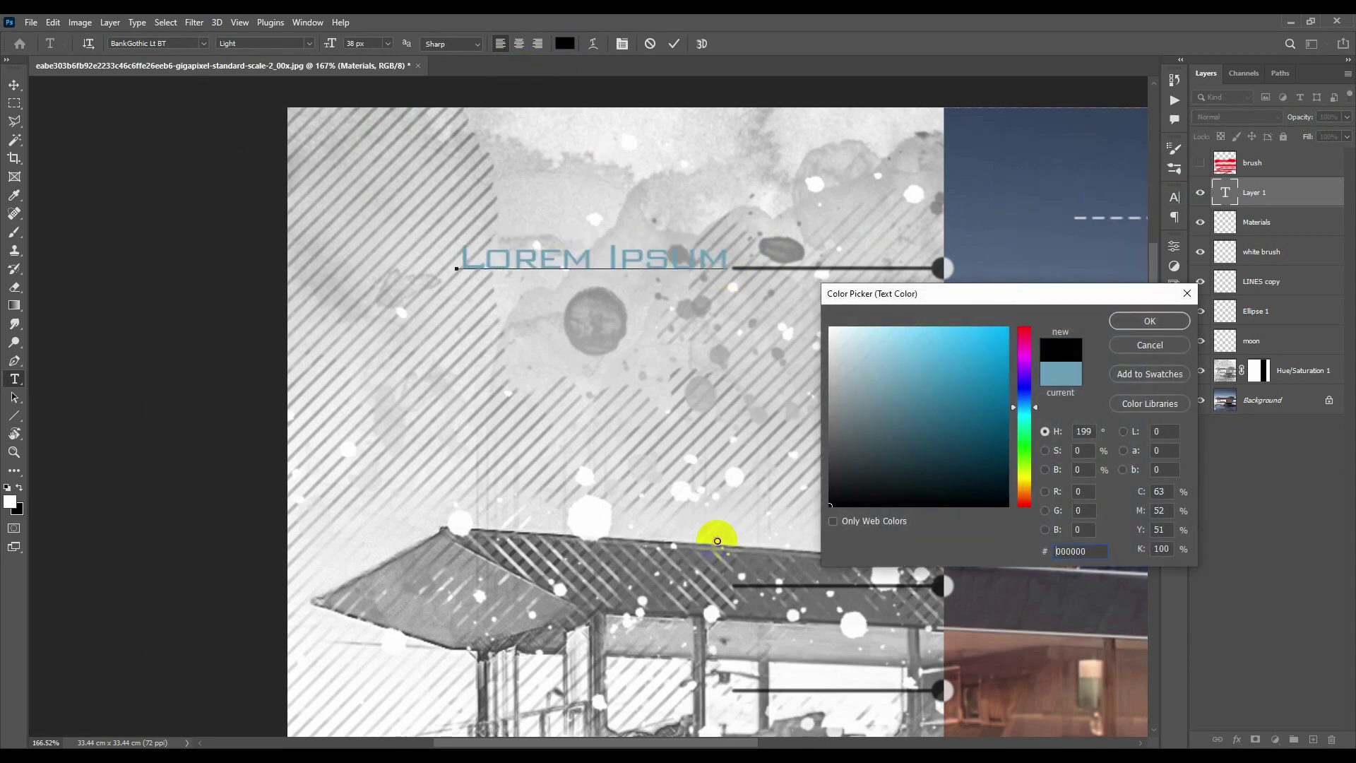
click(1149, 321)
Step: Replace the placeholder text with "Sky background" and set its size to 30 px
triple_click(646, 254)
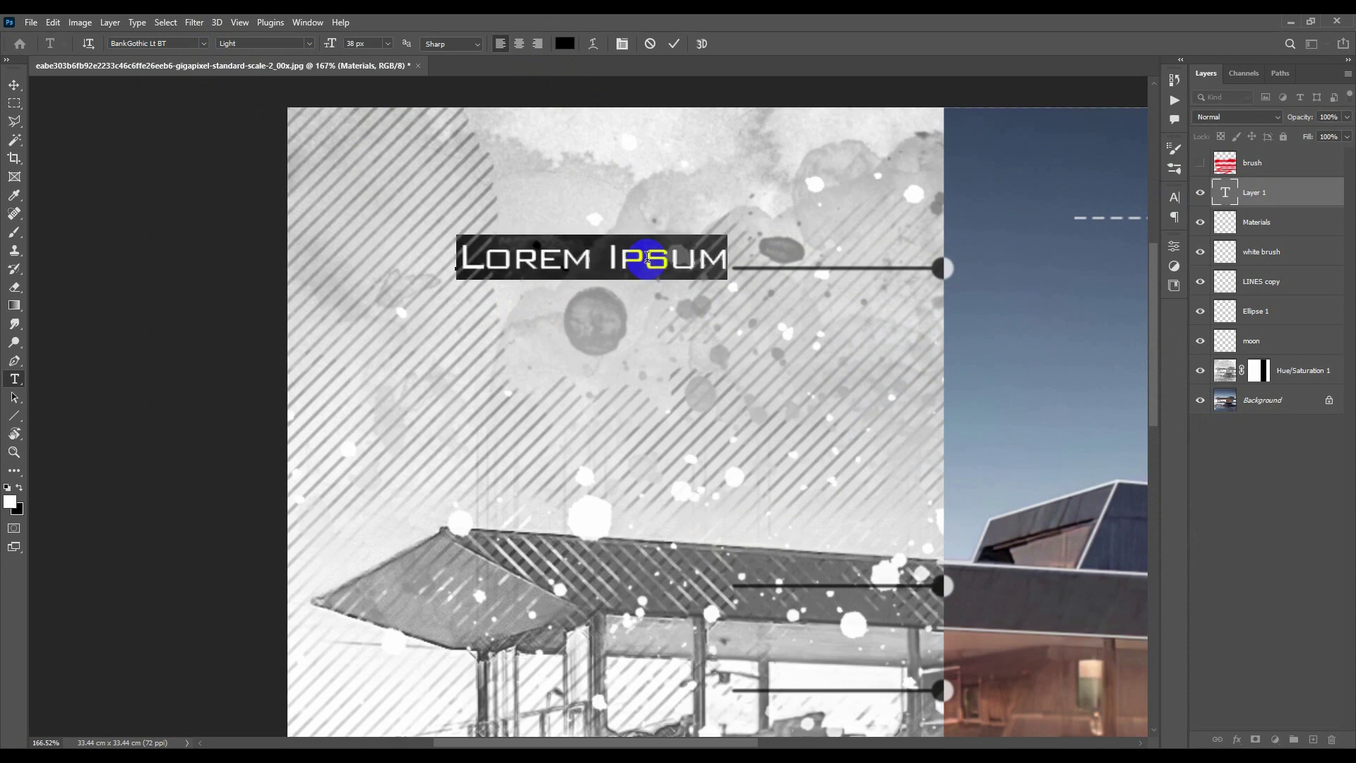
text(S)
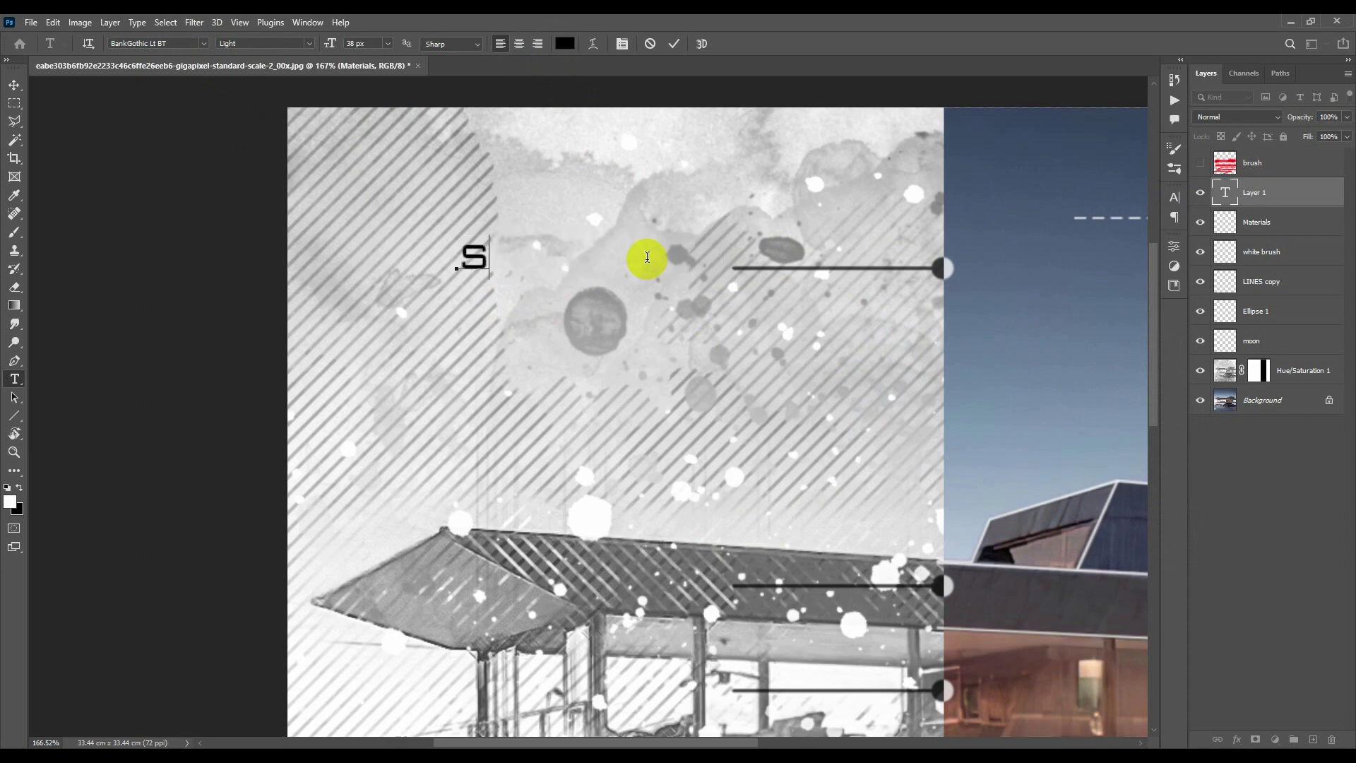
text(ky background)
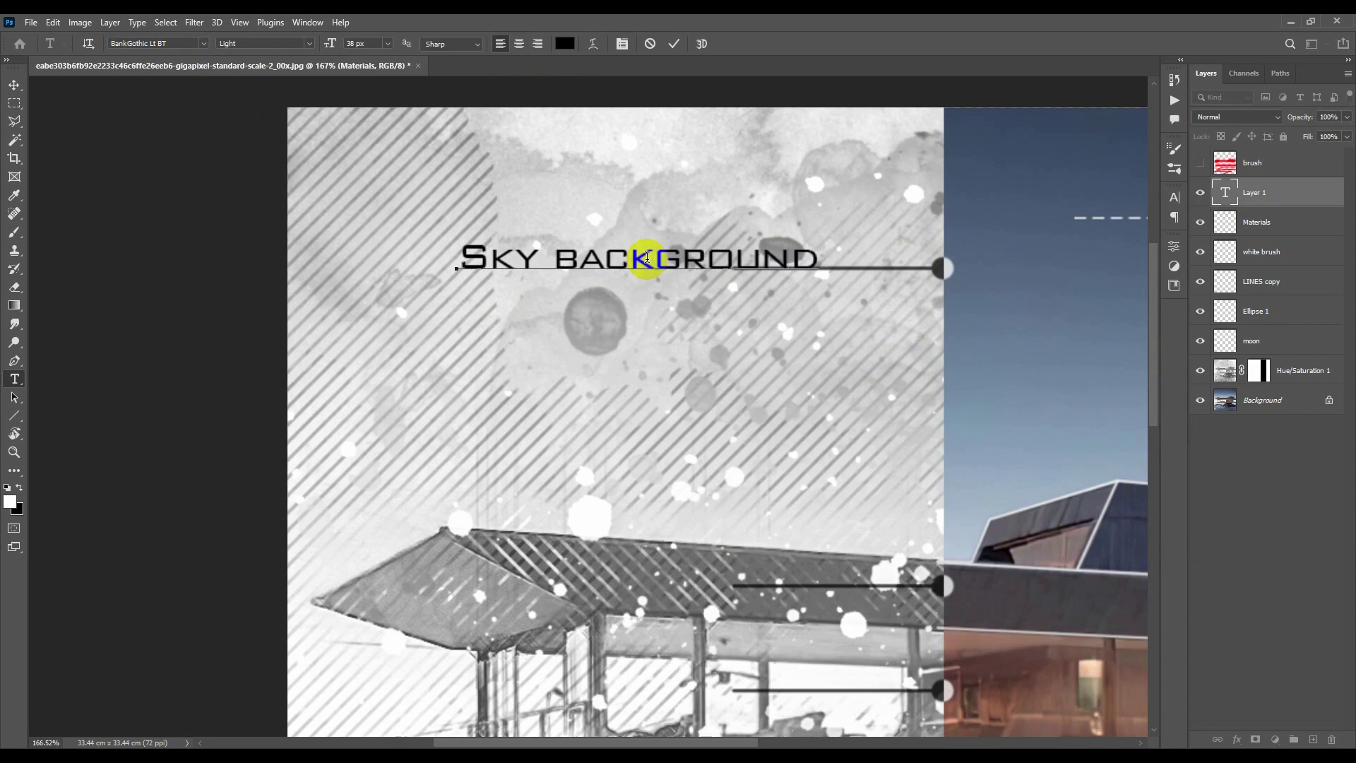
key(ctrl+a)
drag(340, 44, 329, 46)
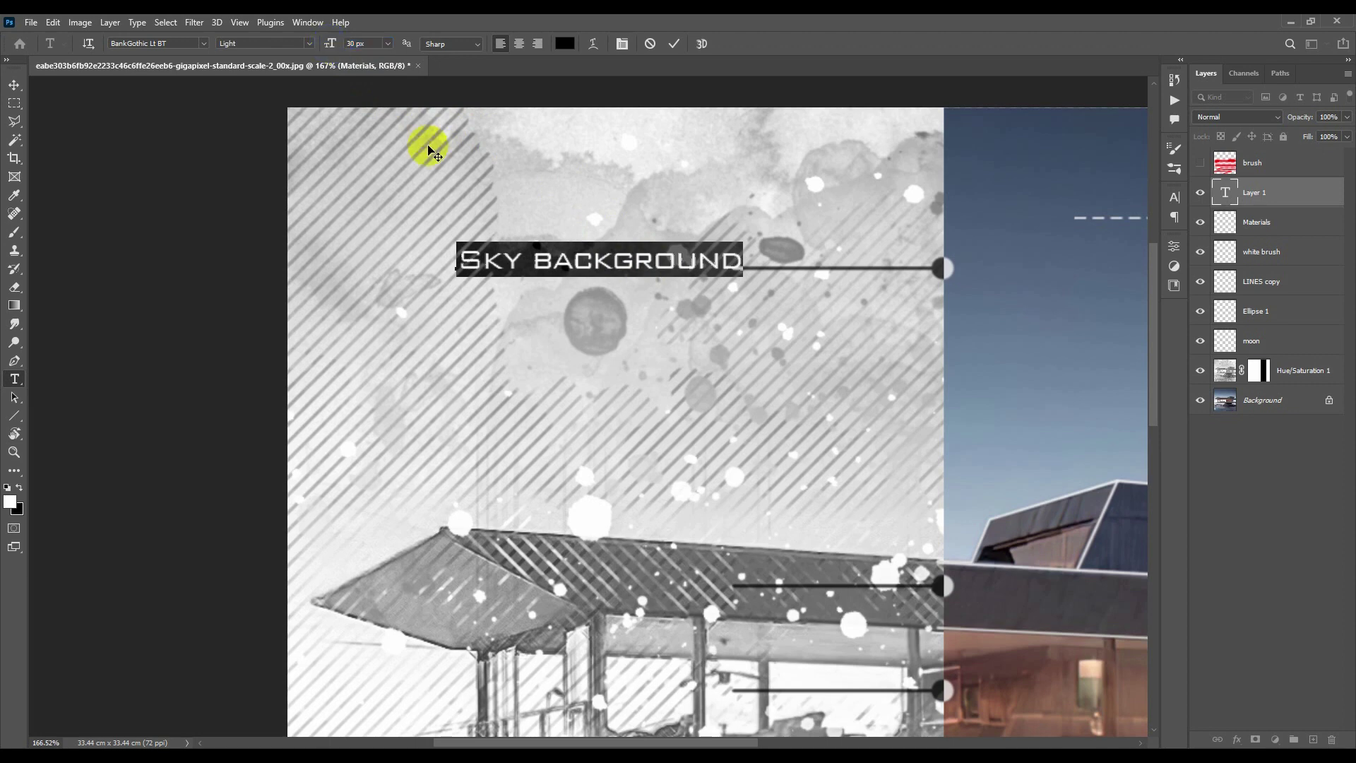
Step: Place the Sky background label just left of the top leader line, aligned with it, and set its layer opacity to 88%
ctrl+click(524, 244)
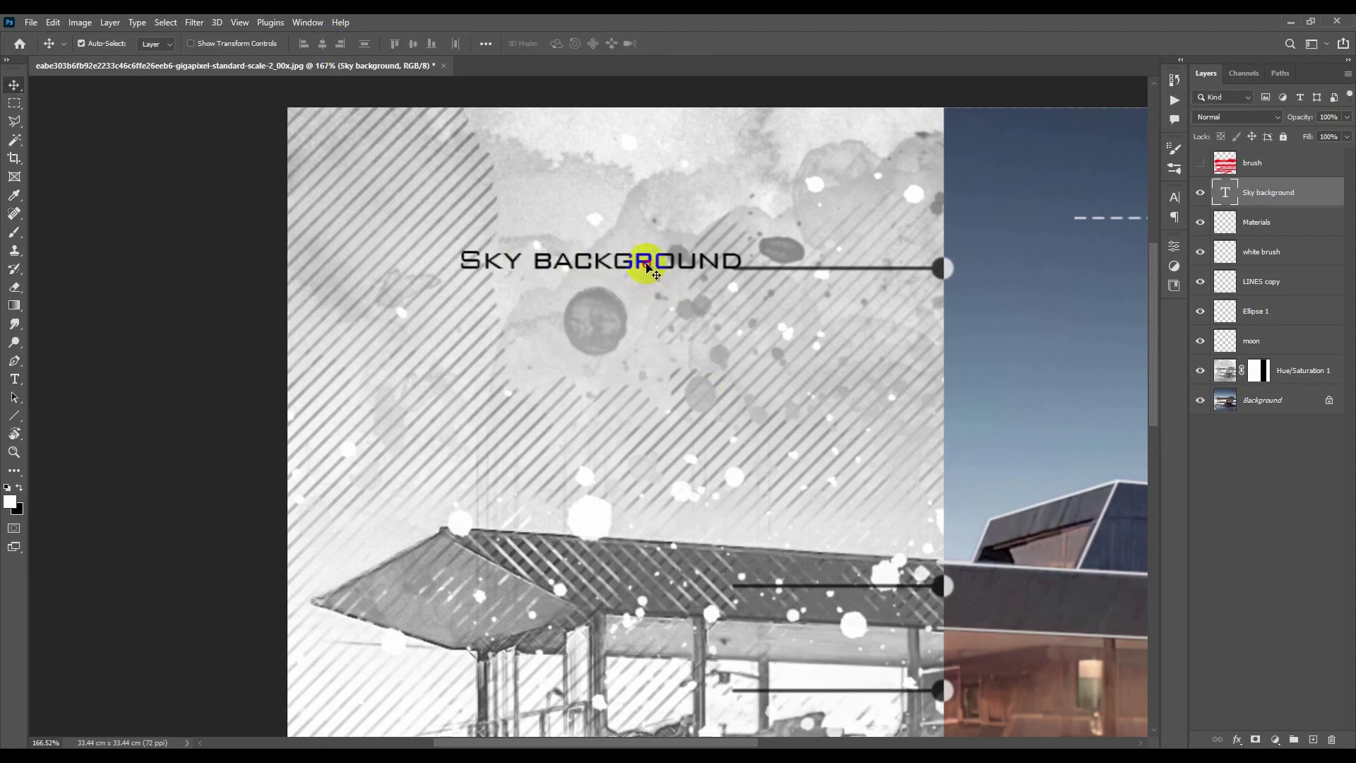
mouse_move(647, 267)
mouse_down()
mouse_move(579, 277)
mouse_move(640, 268)
mouse_move(625, 273)
mouse_up()
key(Left)
key(Left)
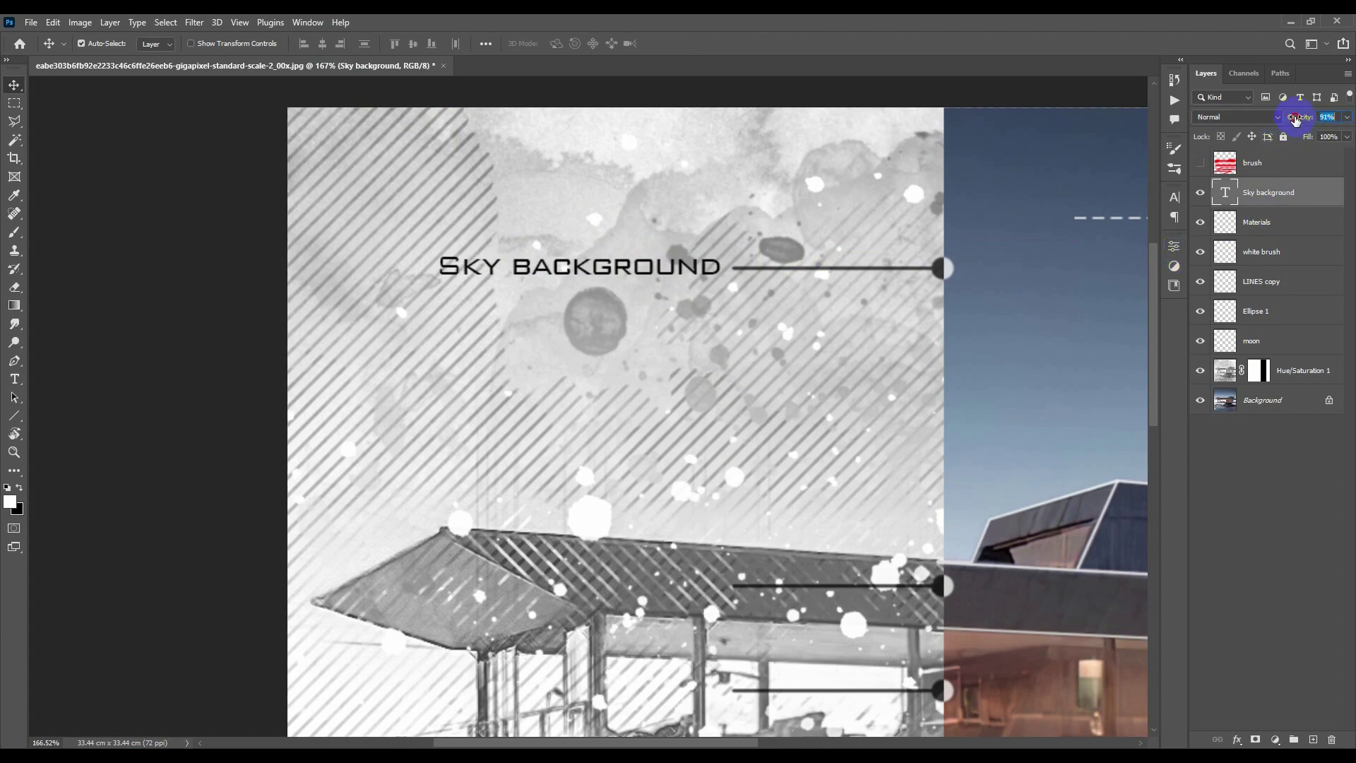
drag(1295, 118, 1298, 117)
scroll(818, 360, down, 5)
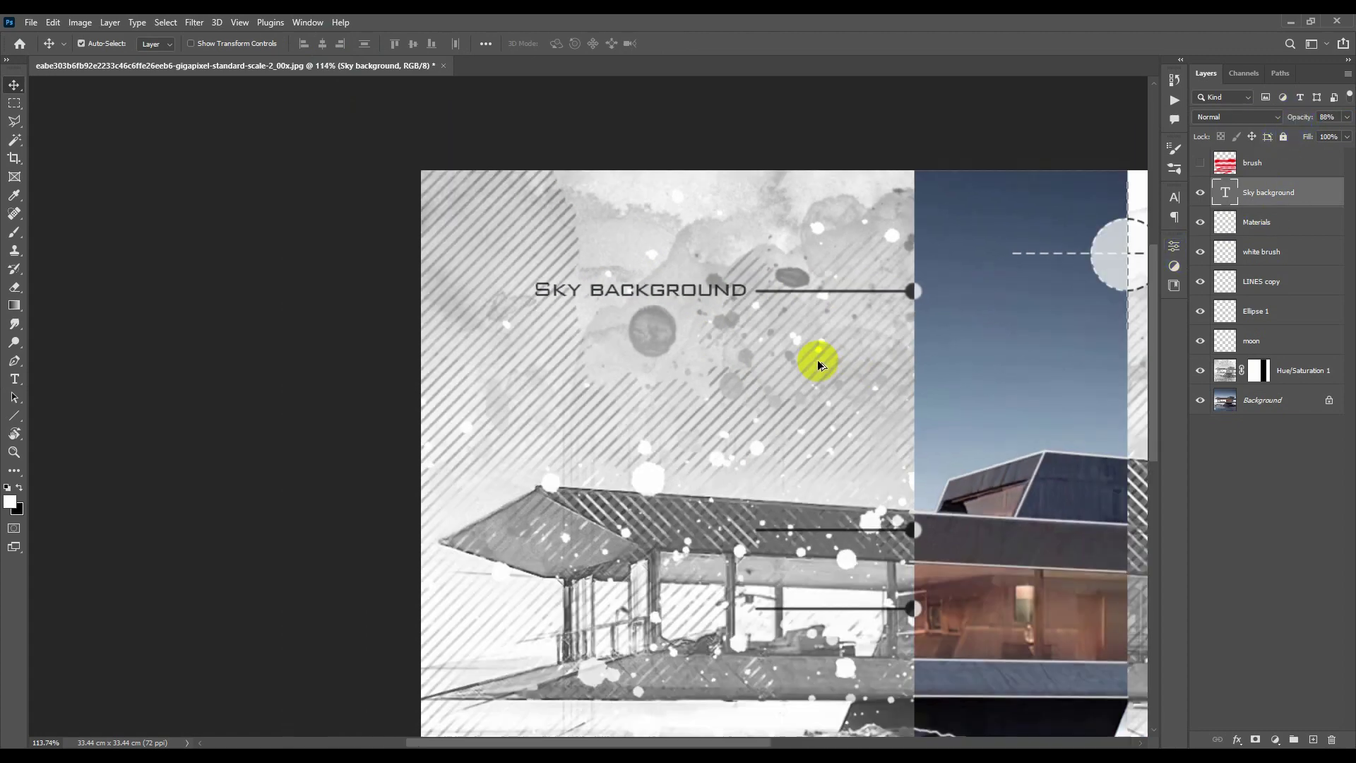
drag(805, 340, 717, 177)
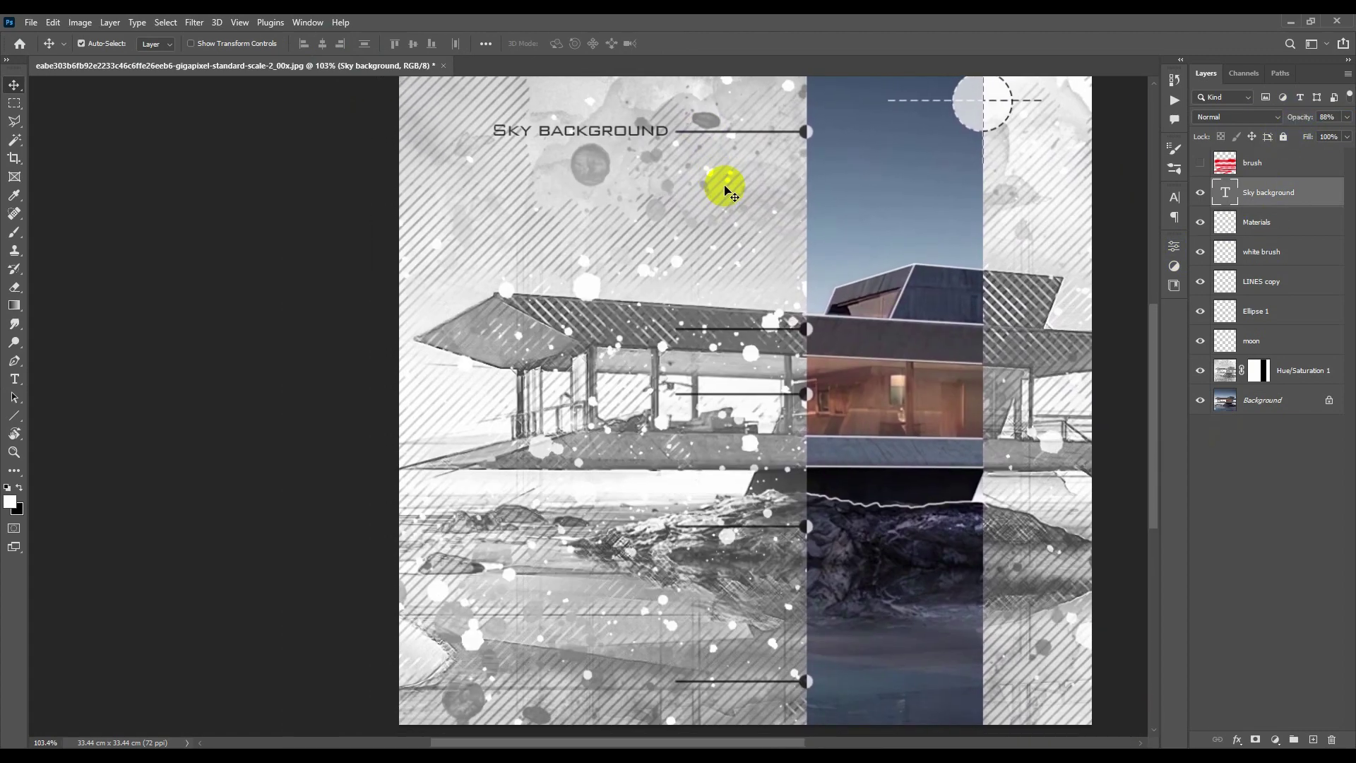
alt+drag(643, 129, 644, 244)
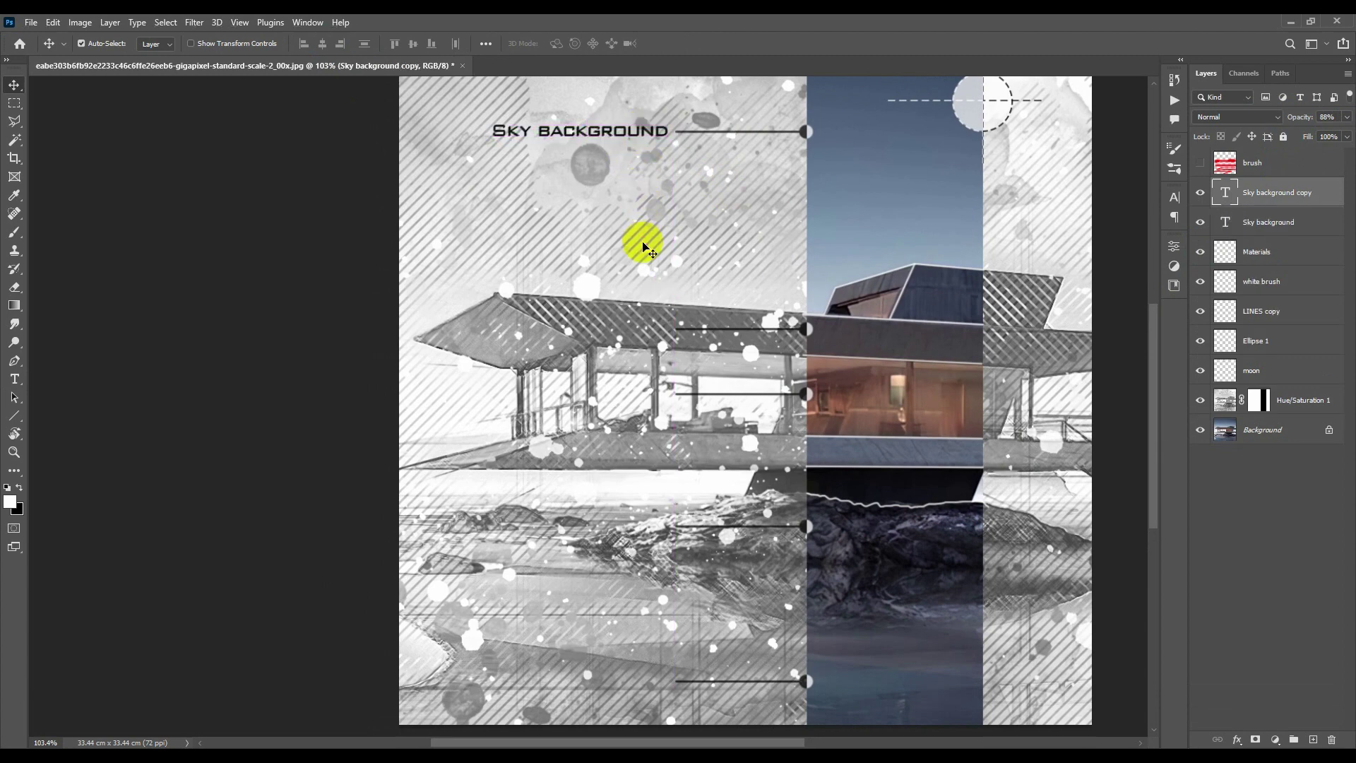
key(ctrl+z)
alt+drag(643, 131, 644, 225)
key(ctrl+z)
Step: Add a "Concrete" label beside the second leader line by duplicating the Sky background label and replacing its text
drag(652, 138, 654, 334)
scroll(649, 332, up, 2)
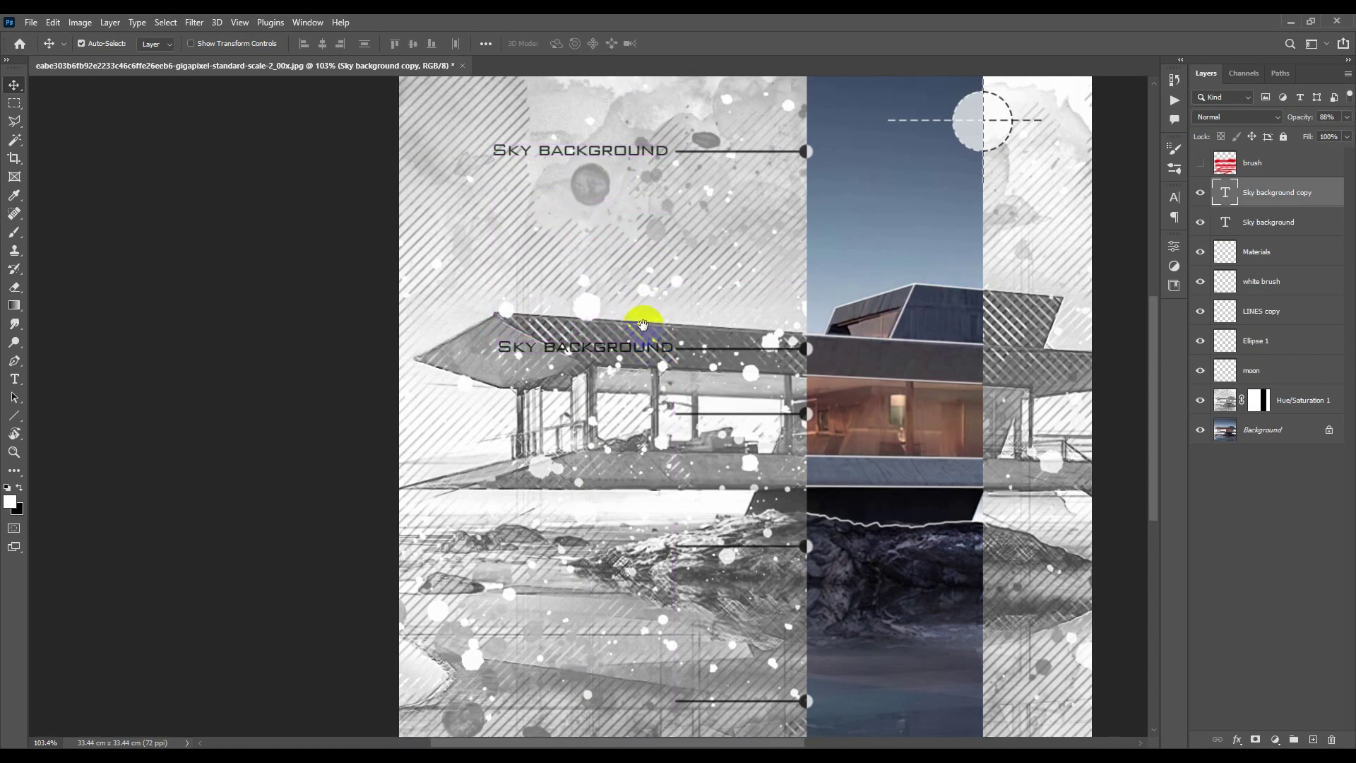
key(t)
click(642, 351)
key(ctrl+a)
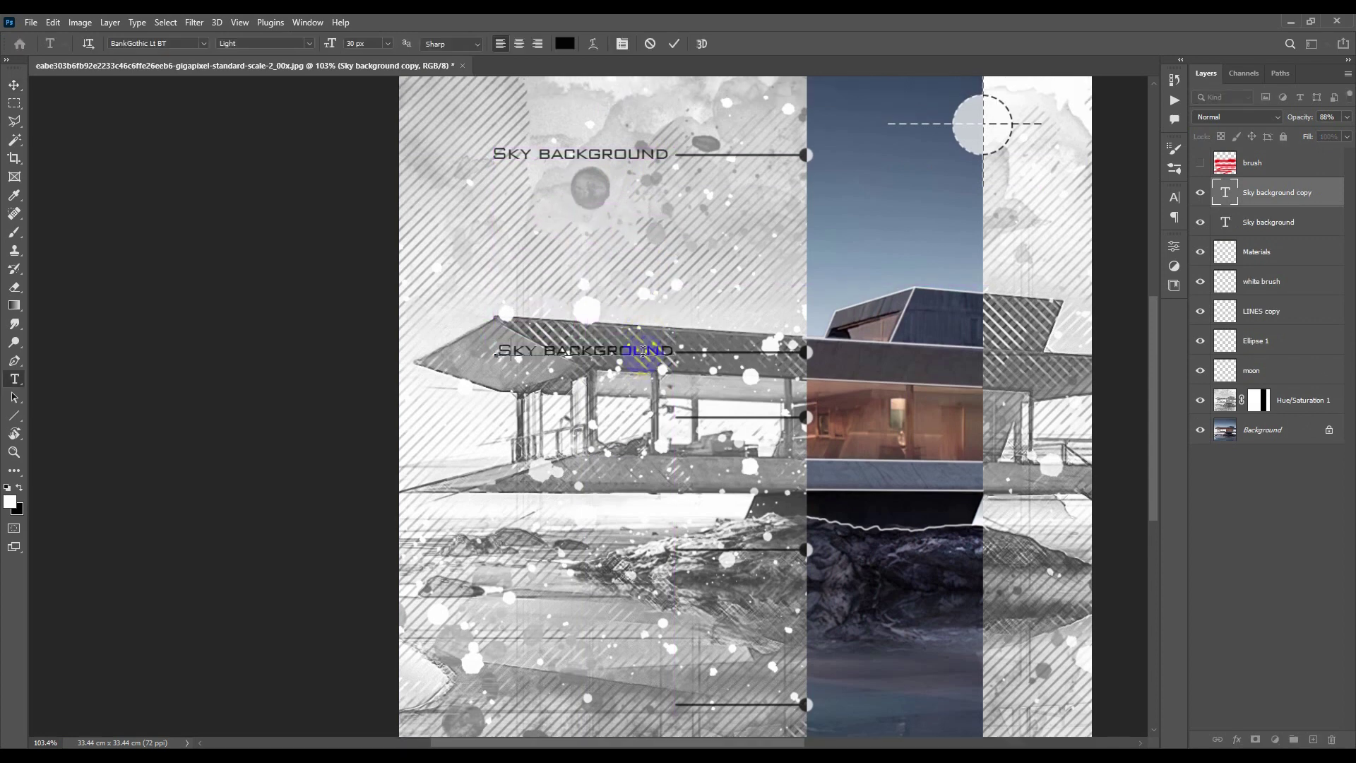
text(Concrete)
key(ctrl+Return)
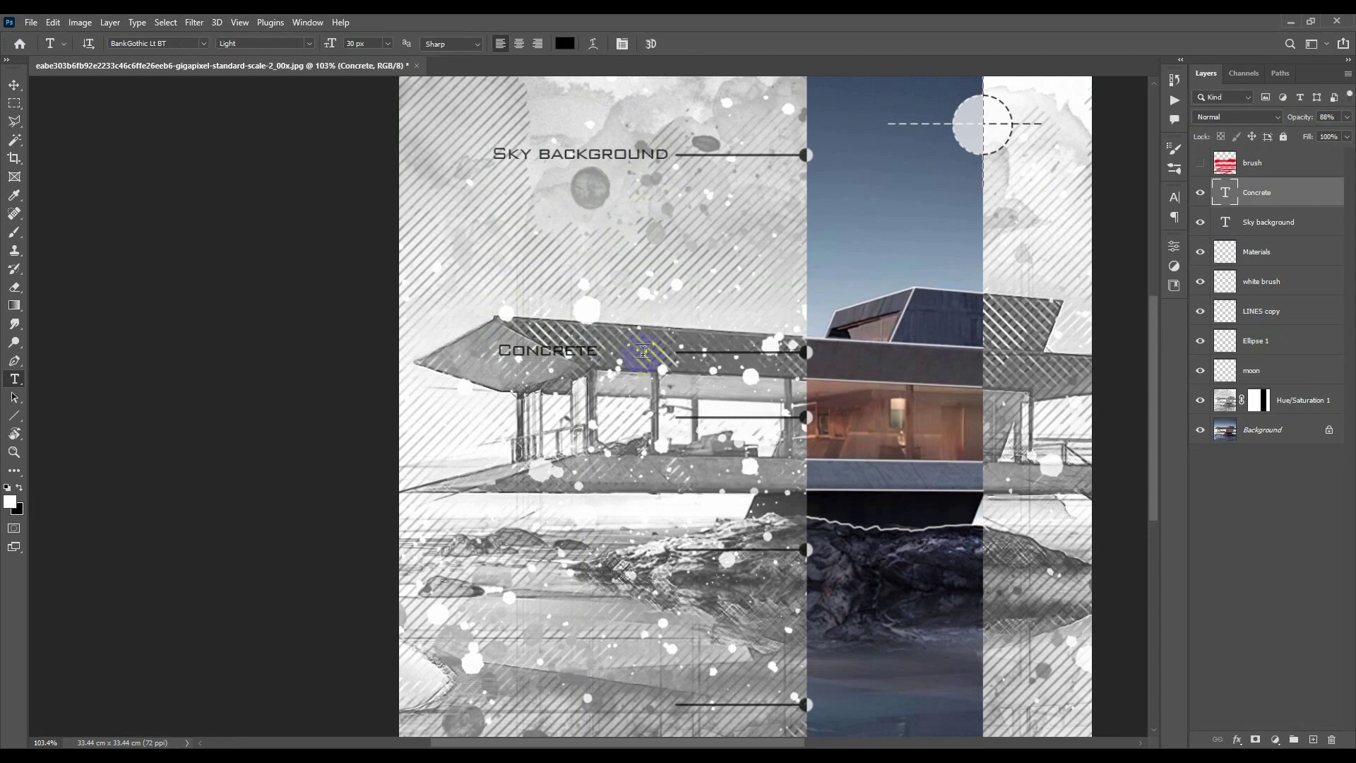
key(v)
drag(592, 354, 661, 356)
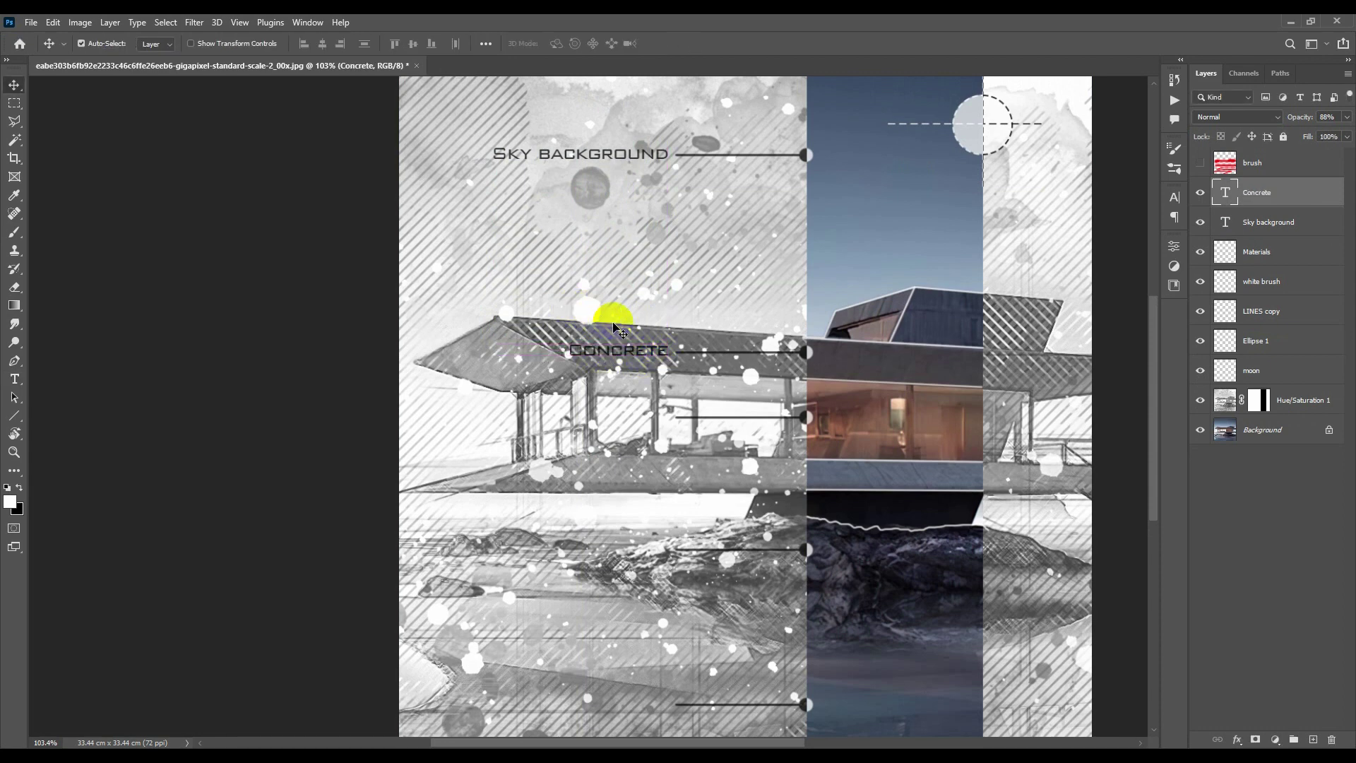
Step: Duplicate the Concrete label down to the third leader line and change the copy's text to "Glass"
drag(662, 353, 662, 416)
key(t)
double_click(656, 416)
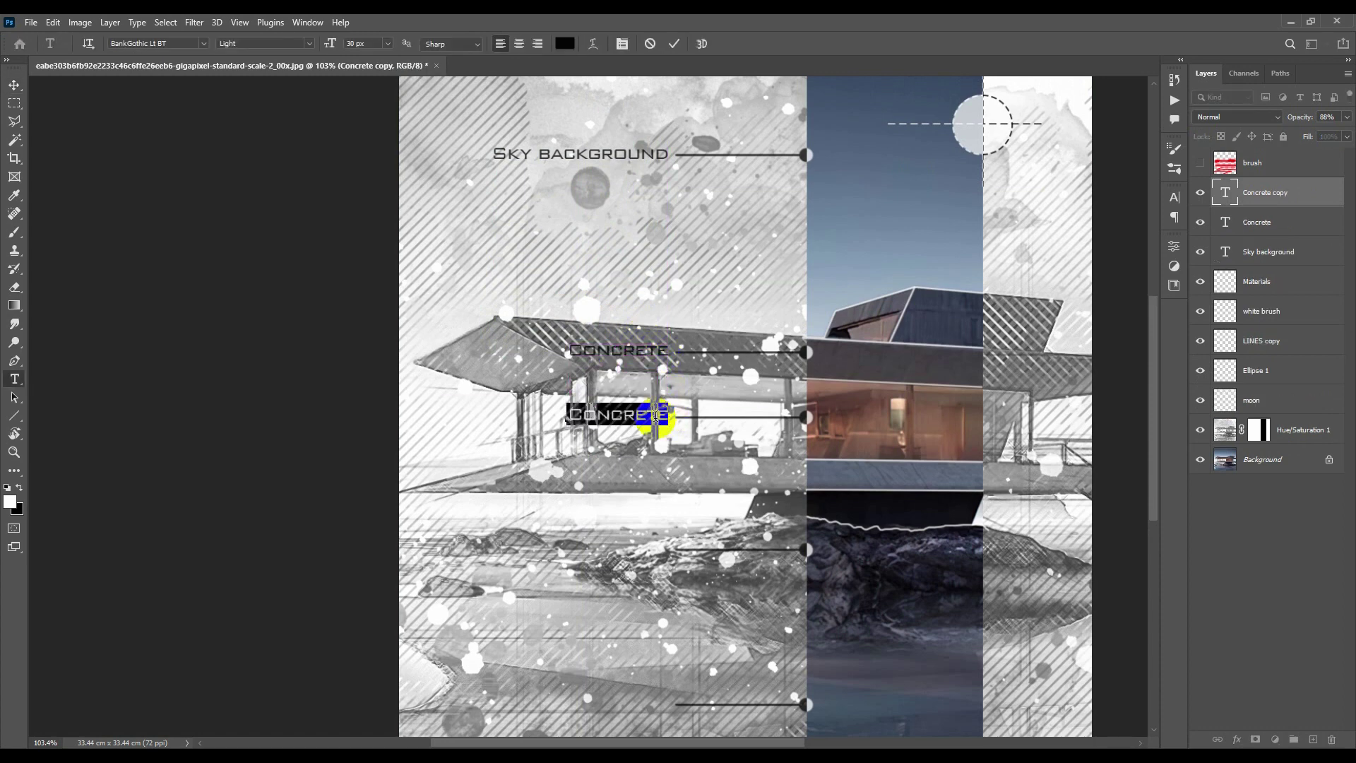
text(Glass)
key(ctrl+Return)
key(v)
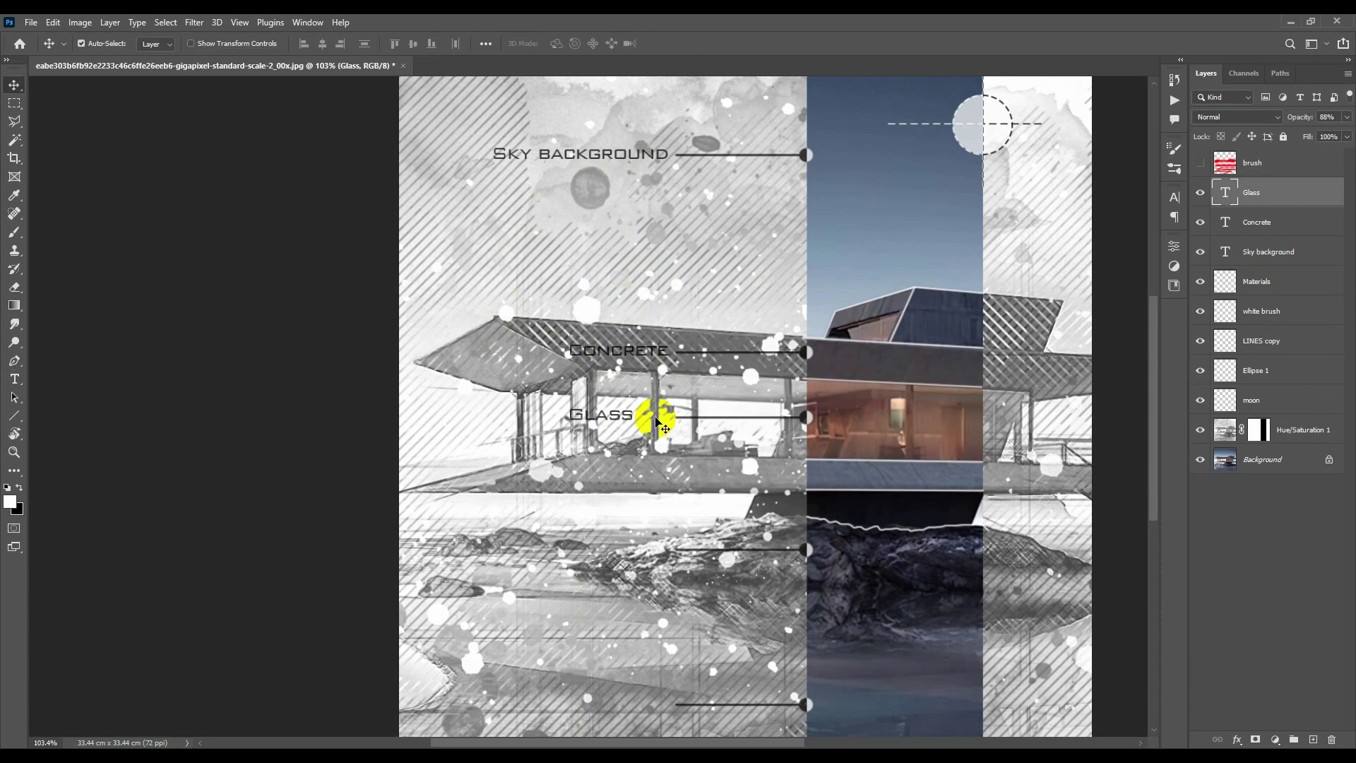
Step: Align the Glass label with its leader line and duplicate it at the fourth line with the text "Rocks"
drag(627, 416, 660, 544)
key(Down)
key(Down)
key(t)
click(657, 555)
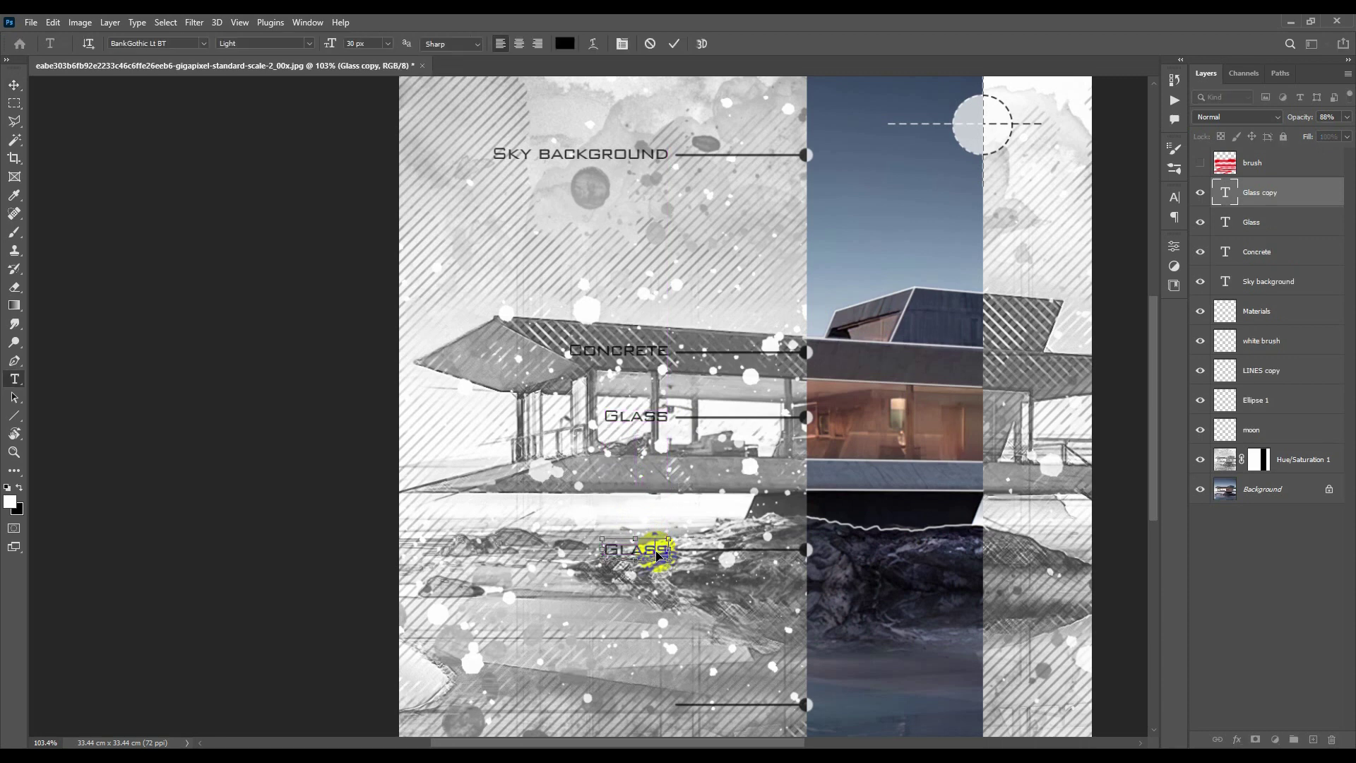
key(ctrl+a)
text(R)
key(ctrl+Return)
Step: Duplicate the Rocks label beside the lowest leader line and change the copy's text to "Water"
mouse_move(655, 555)
mouse_down()
mouse_move(675, 414)
mouse_move(663, 558)
mouse_move(675, 574)
mouse_up()
key(v)
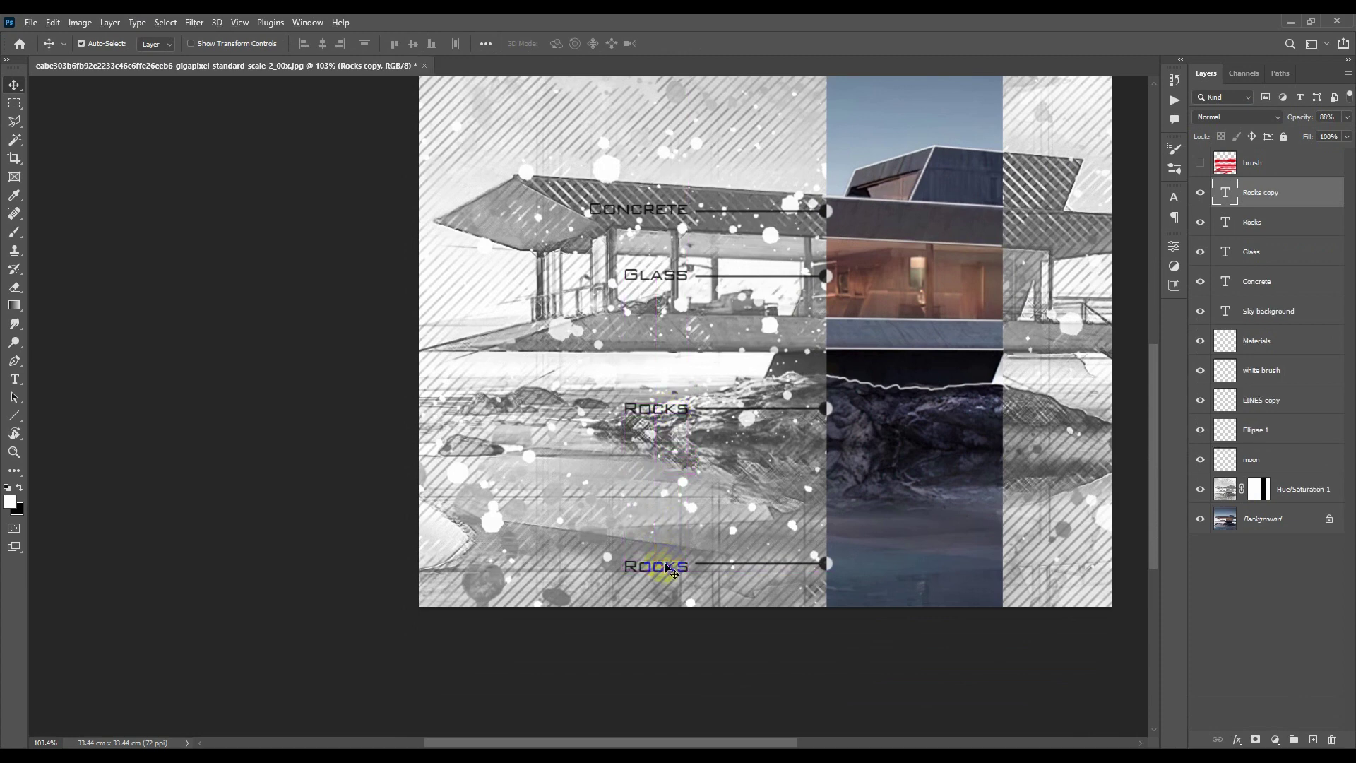
key(t)
click(666, 558)
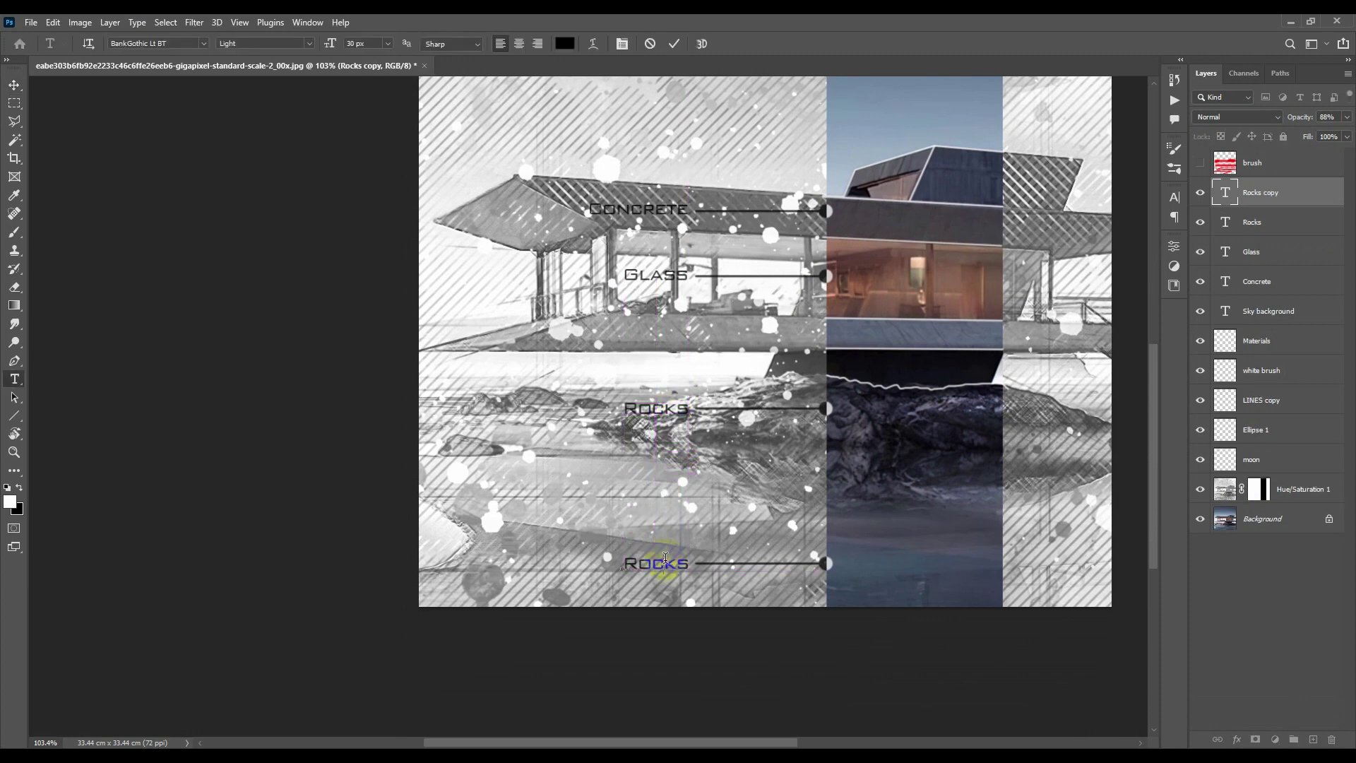
text(Water)
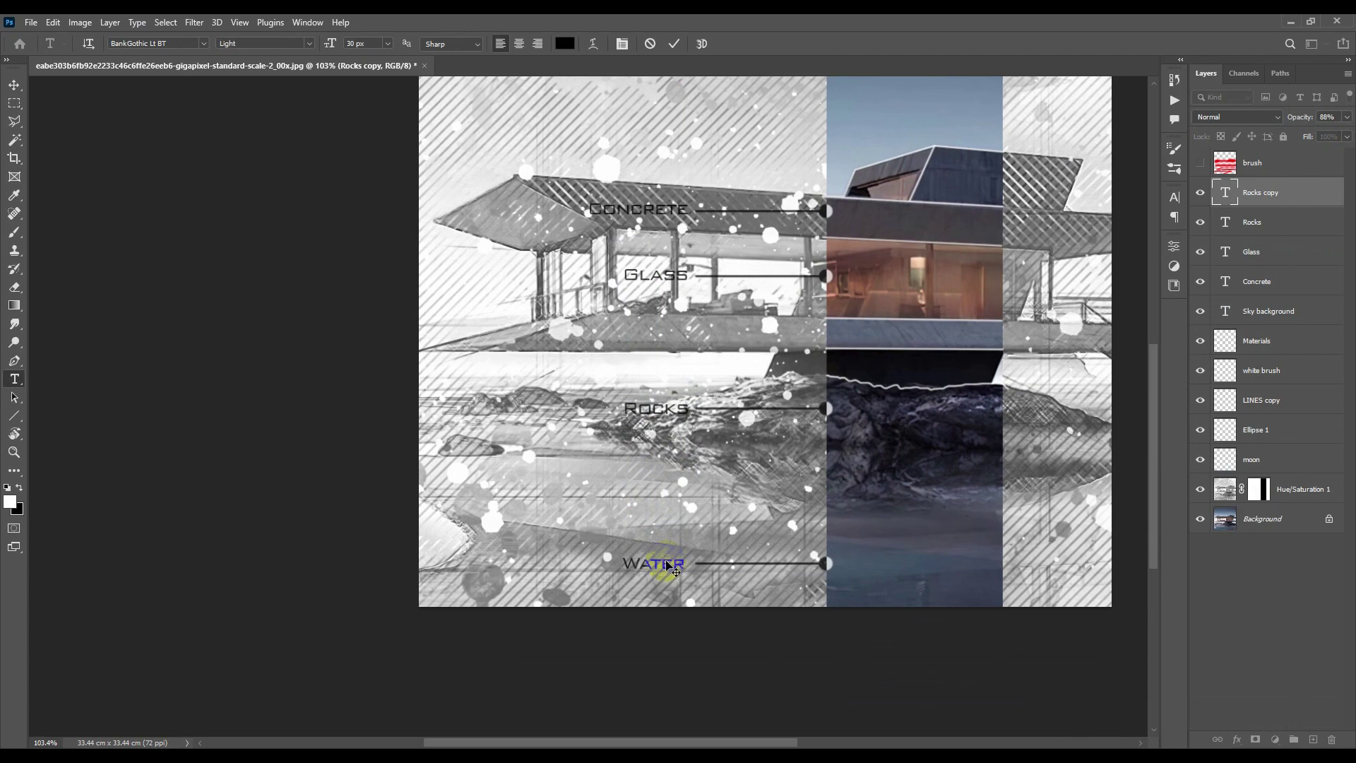
key(ctrl+Return)
key(v)
Step: Examine the whole artwork at several zoom levels to judge how readable the material labels are
key(ctrl+0)
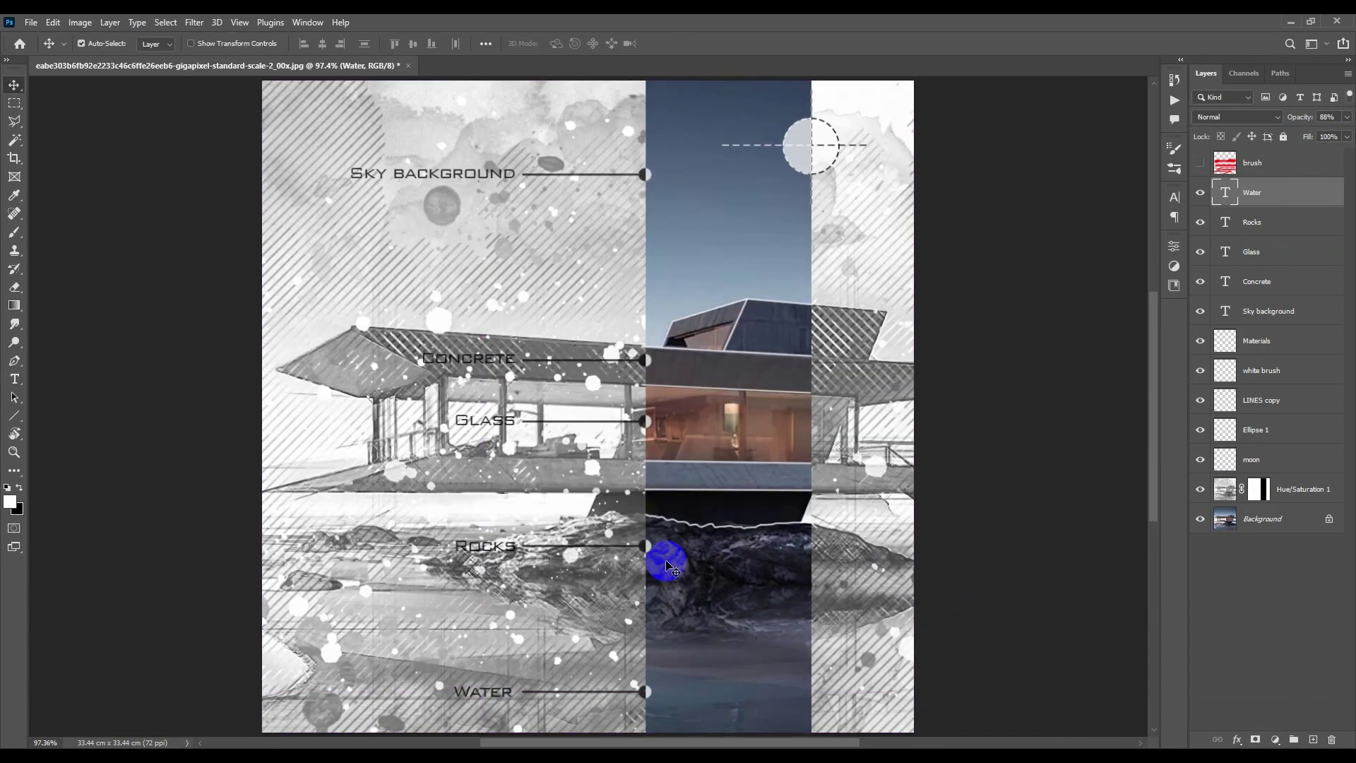
scroll(604, 381, down, 3)
scroll(609, 346, up, 3)
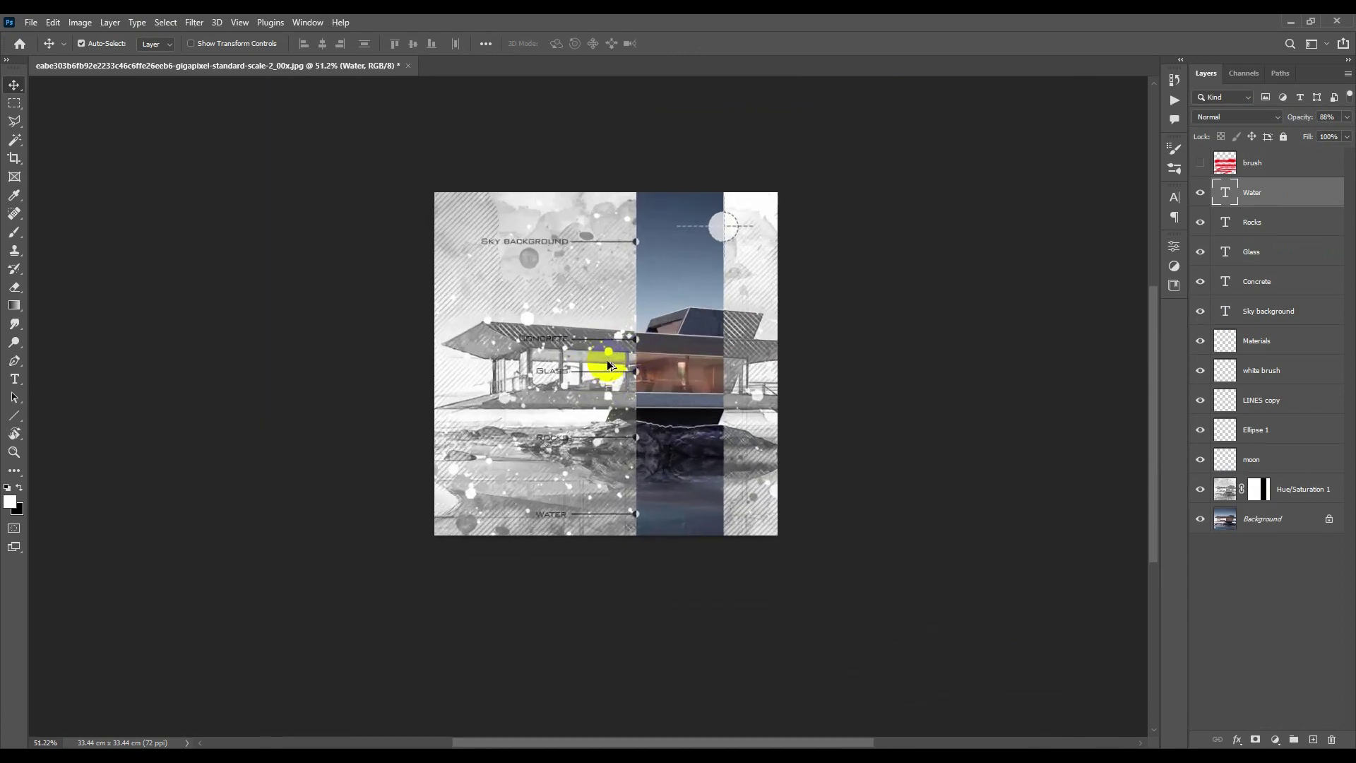
scroll(608, 359, up, 1)
scroll(603, 330, down, 3)
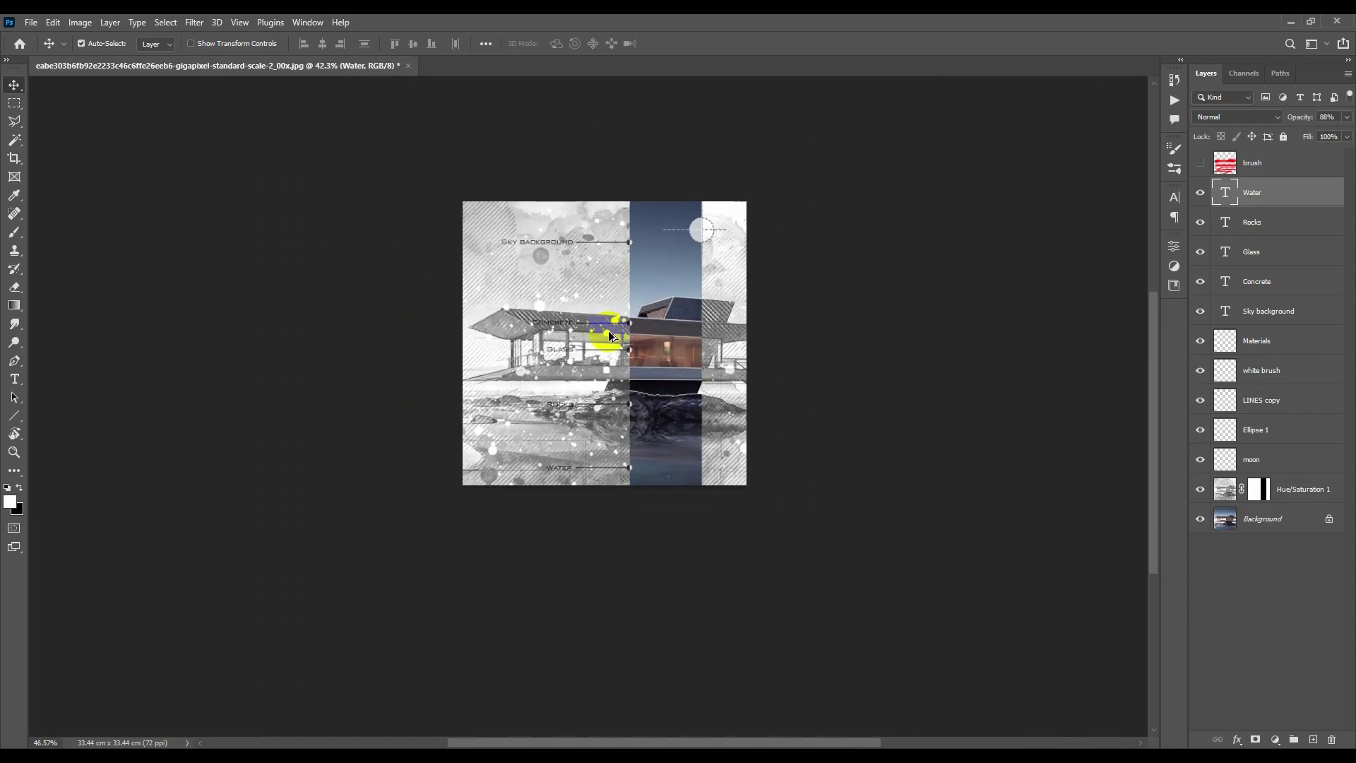
scroll(609, 332, up, 1)
scroll(611, 336, up, 2)
scroll(611, 335, down, 1)
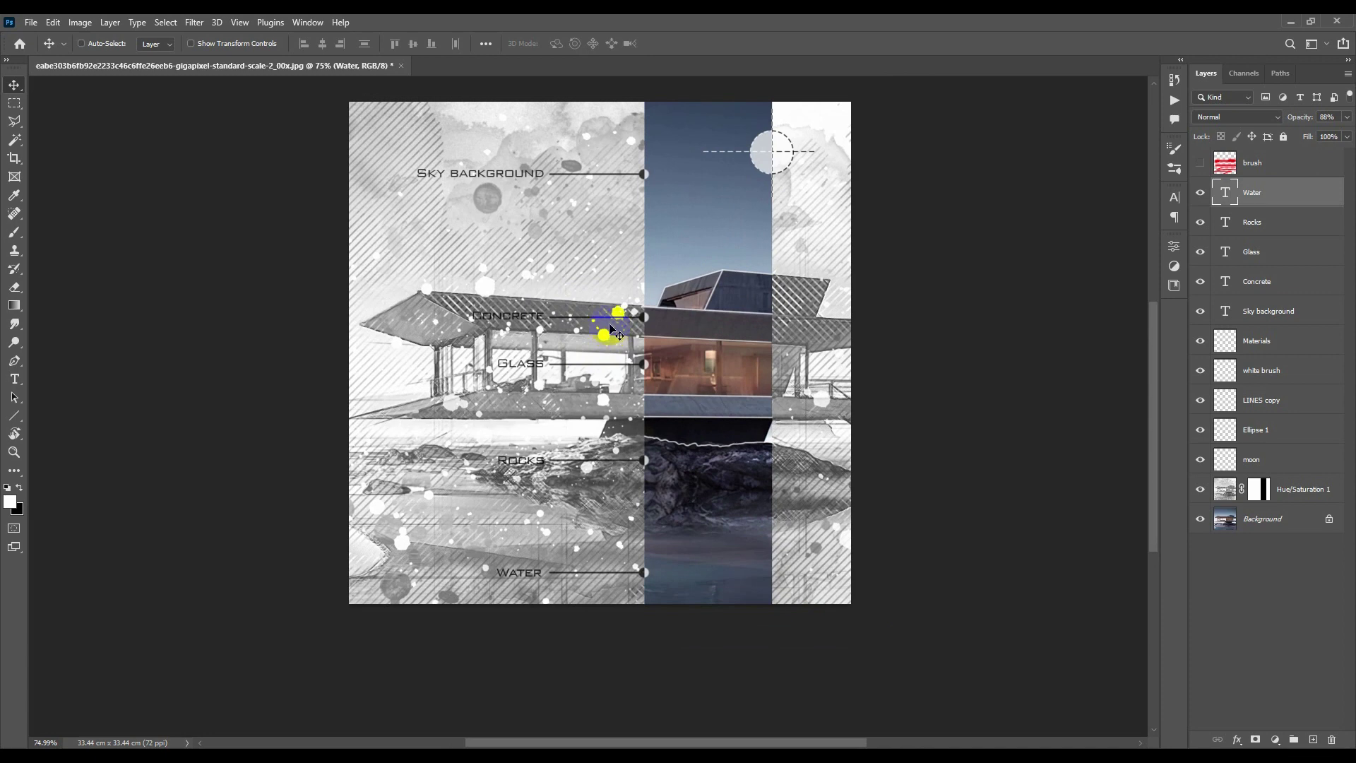
Step: Change the Sky background label's text colour to white (ffffff)
scroll(494, 169, up, 3)
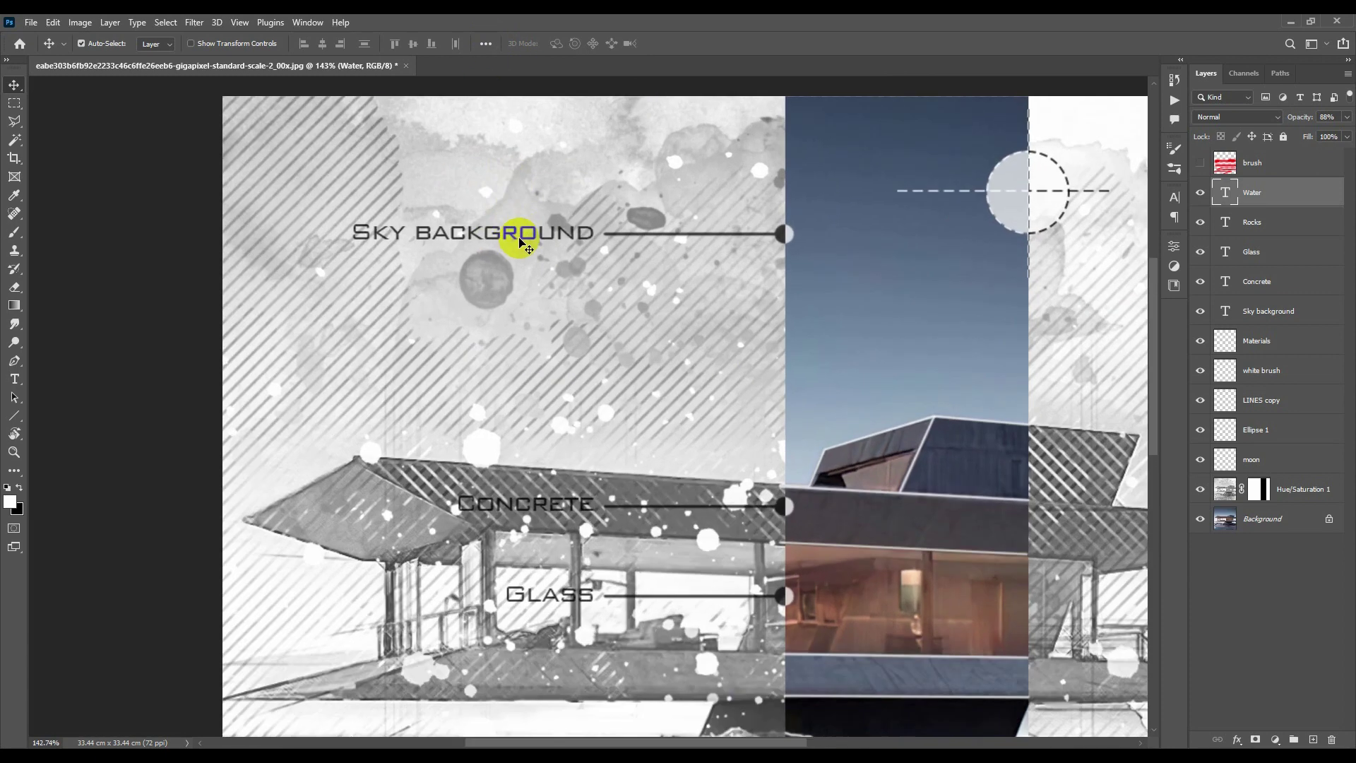
scroll(519, 240, up, 1)
key(t)
click(526, 257)
key(ctrl+a)
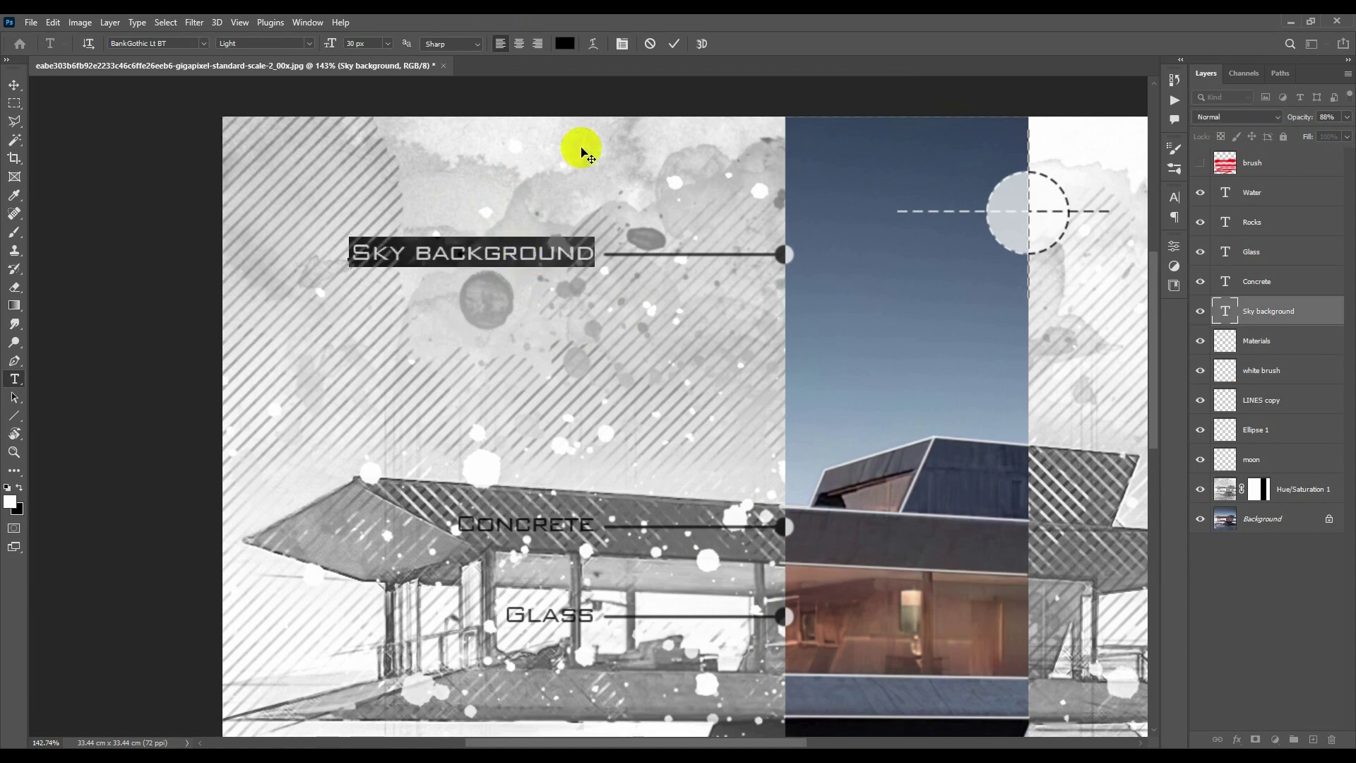
click(565, 43)
click(868, 329)
click(831, 327)
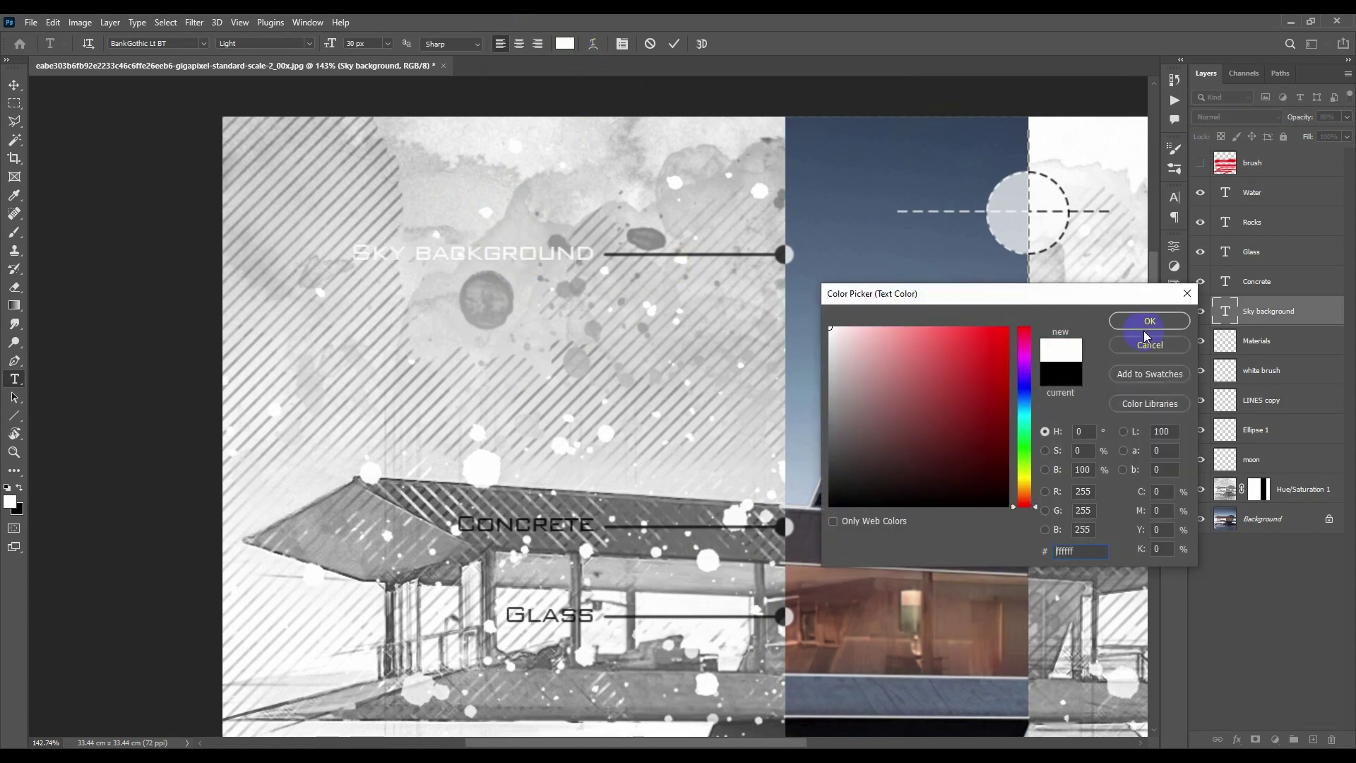
click(1145, 332)
click(554, 252)
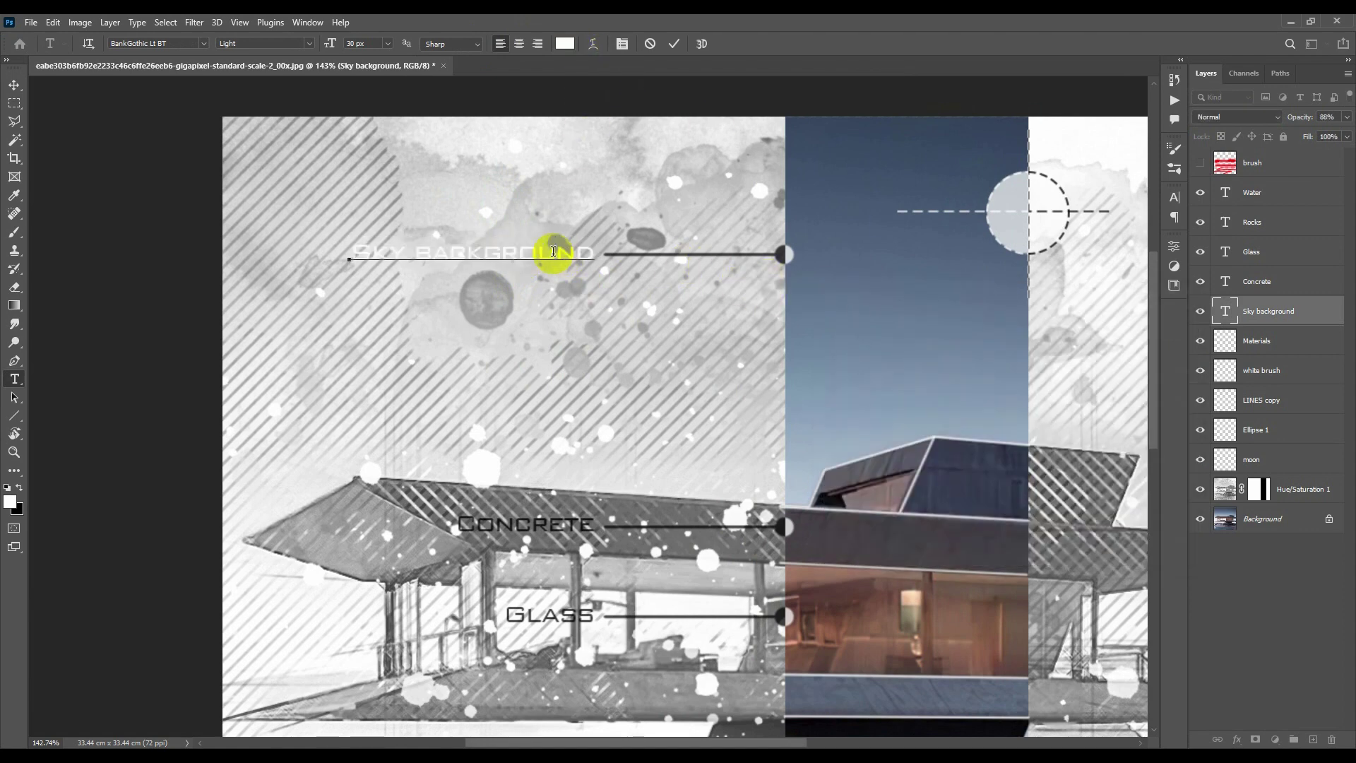
key(ctrl+Return)
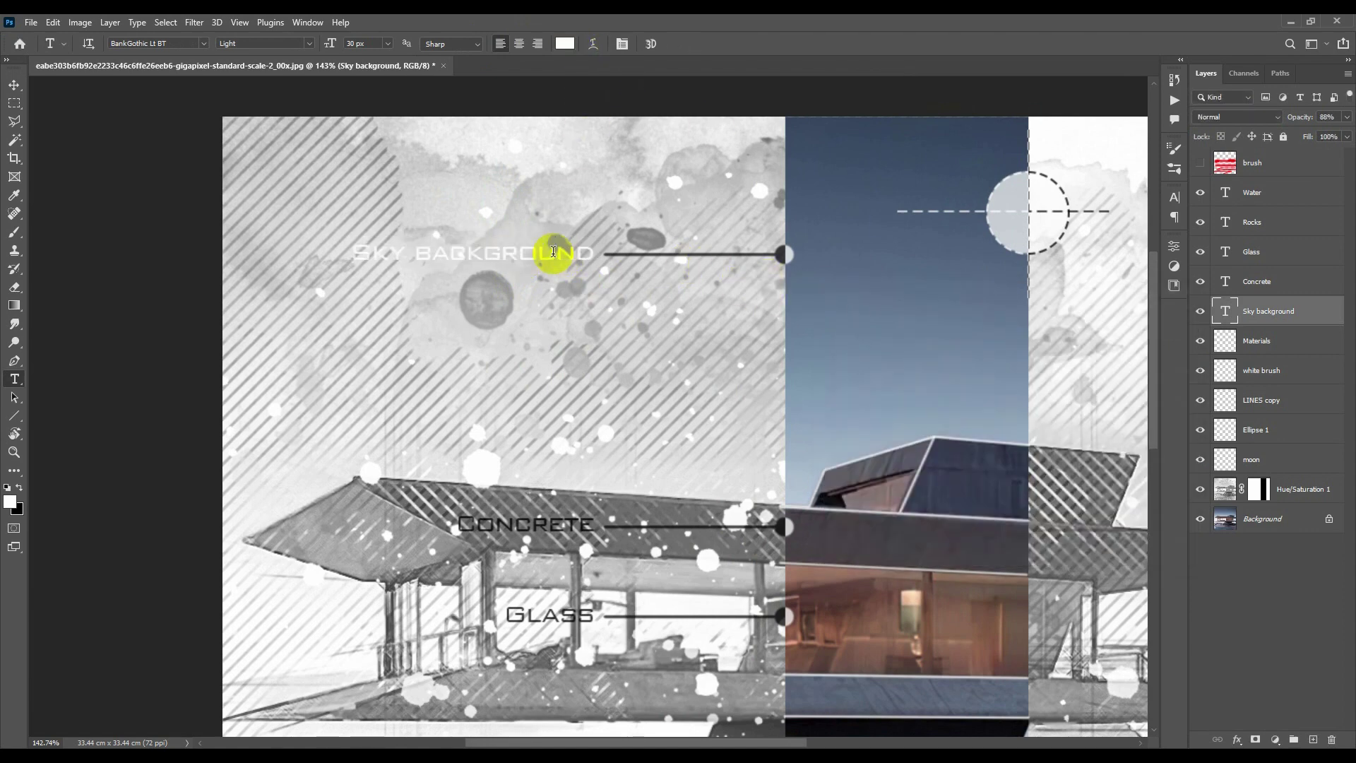
Step: Add a black outside stroke of 2 px at 100% opacity to the Sky background label
double_click(1329, 319)
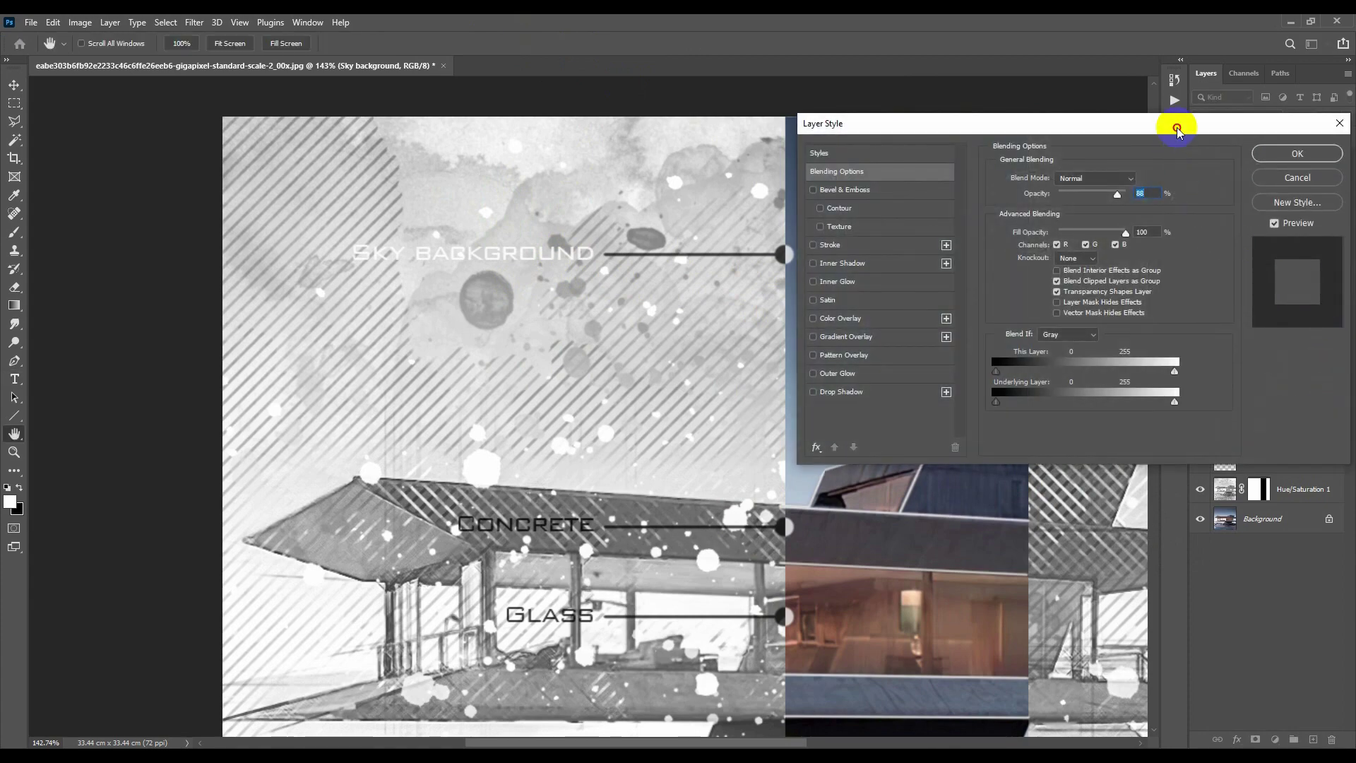
drag(1187, 121, 1020, 248)
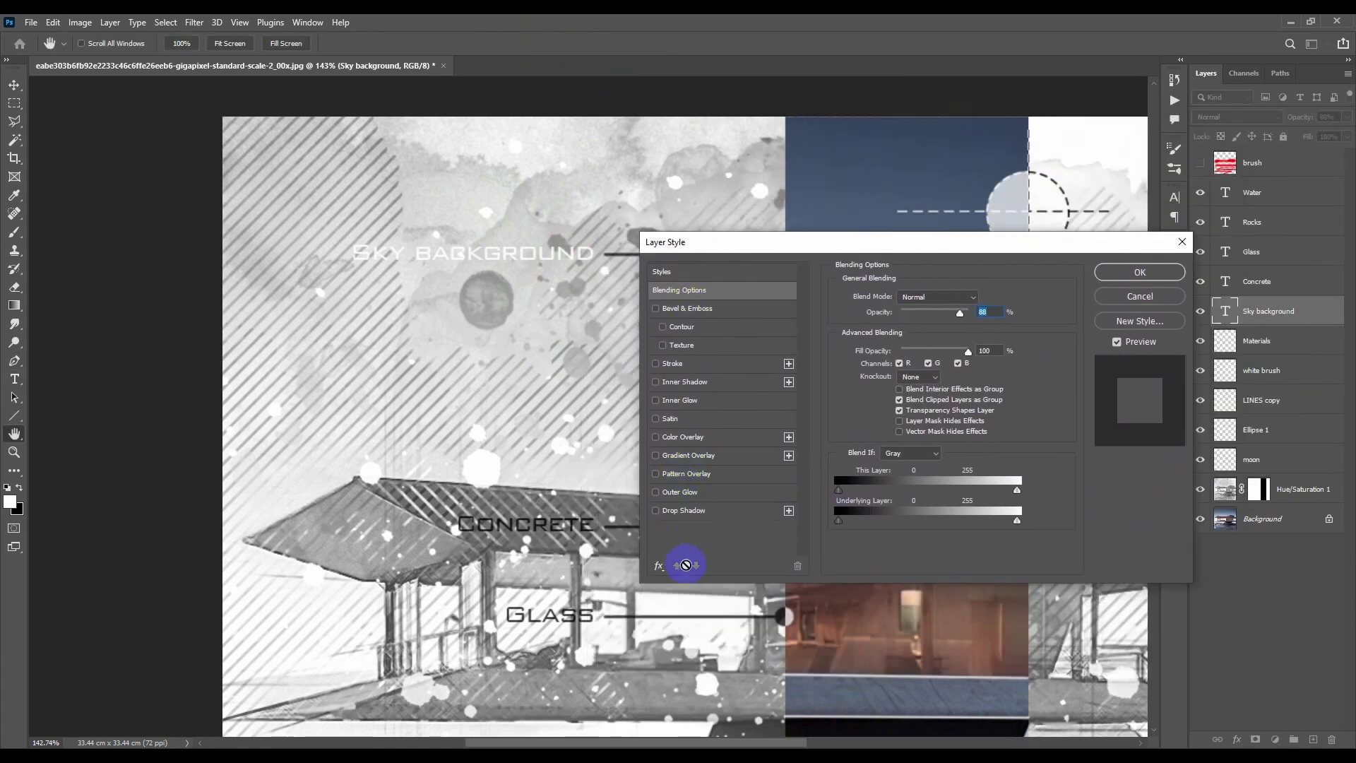
click(689, 366)
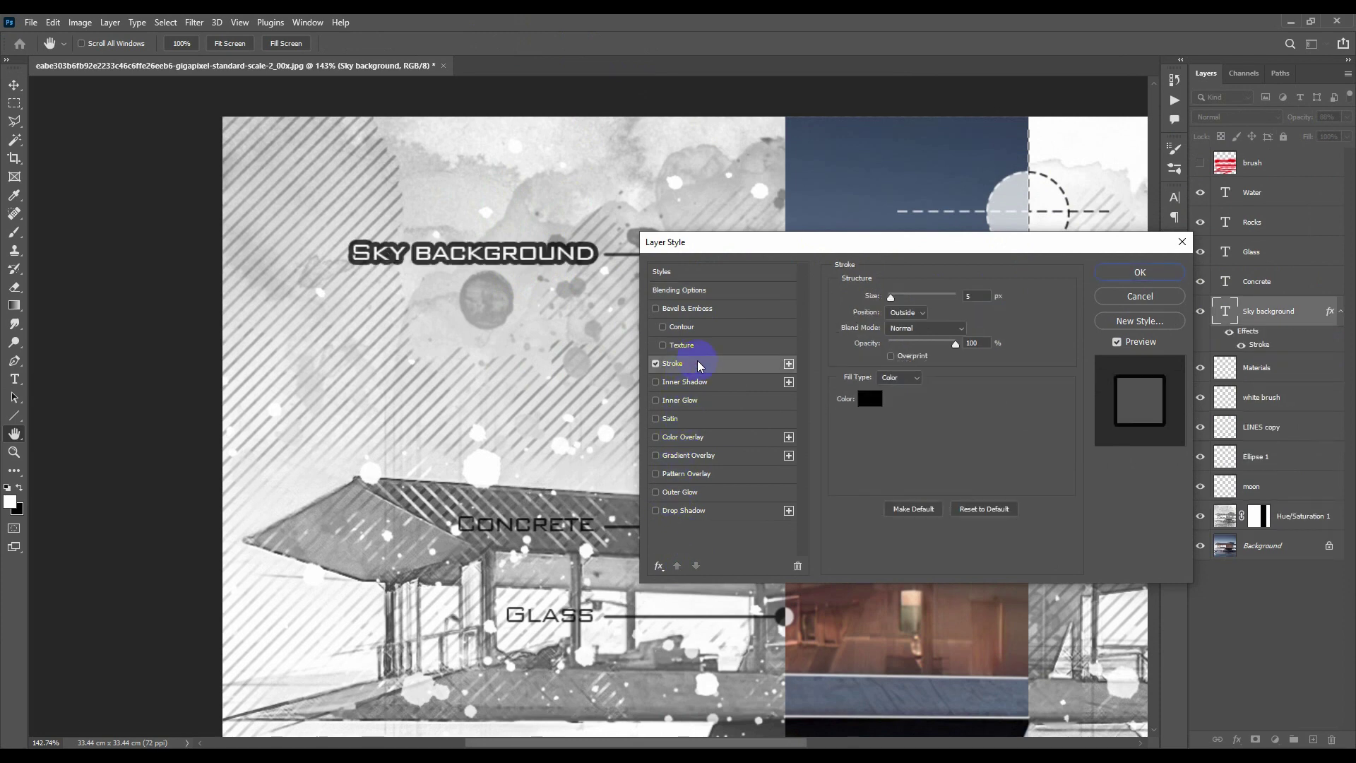
scroll(980, 296, down, 4)
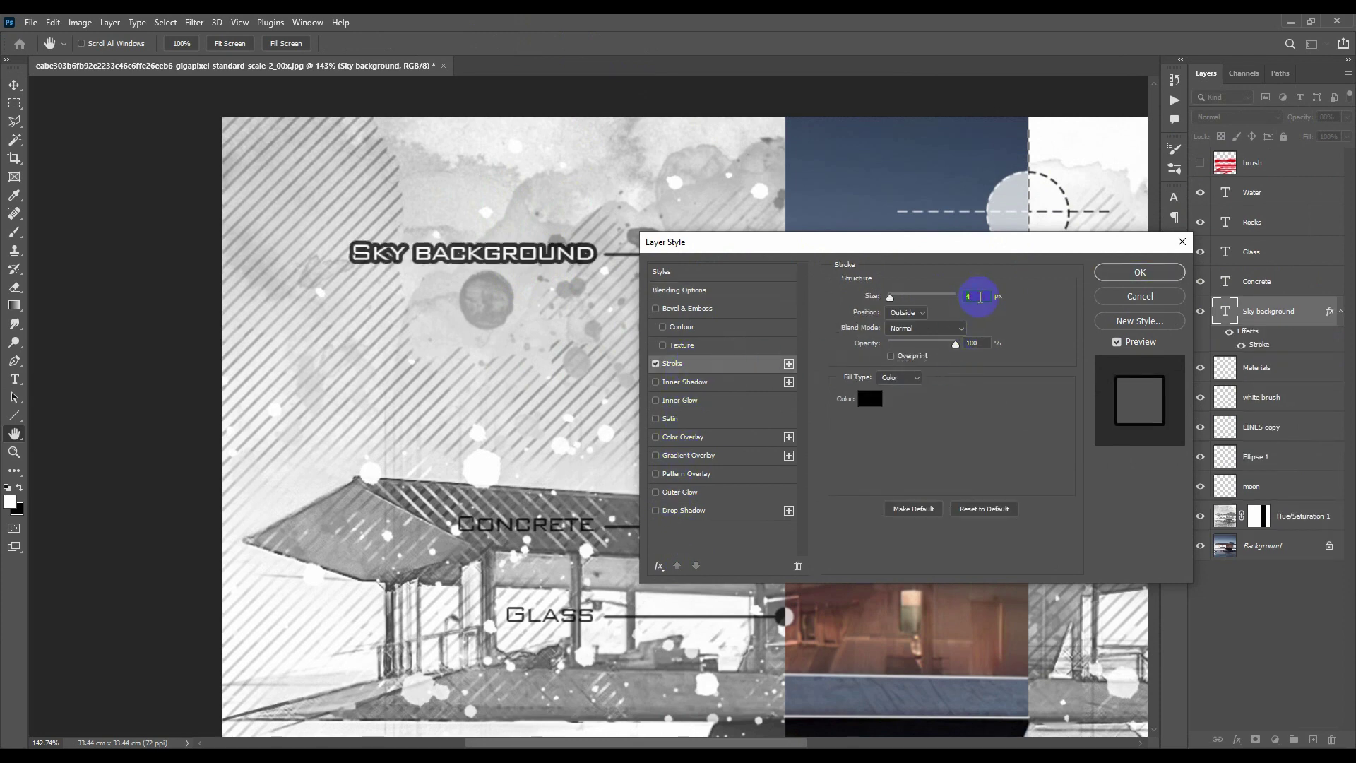
scroll(981, 297, up, 1)
scroll(981, 297, down, 1)
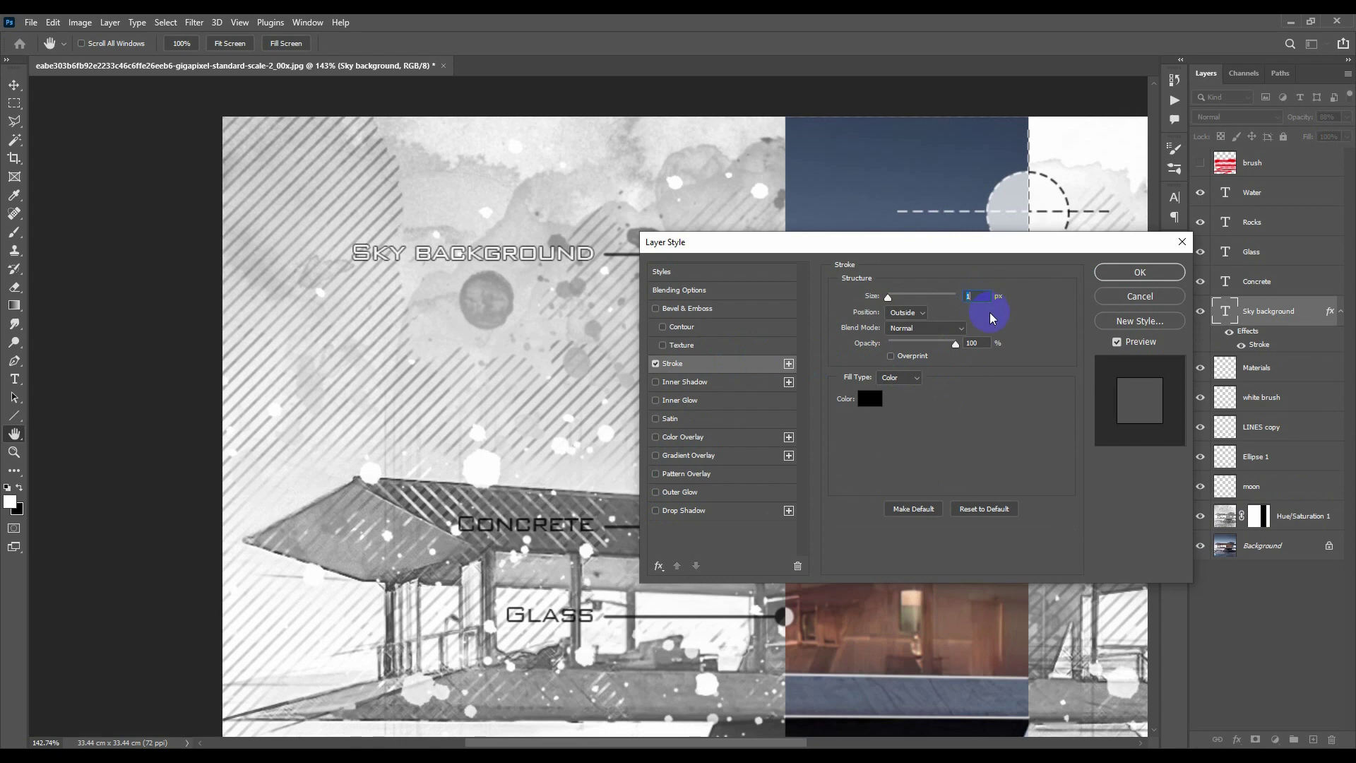
key(Up)
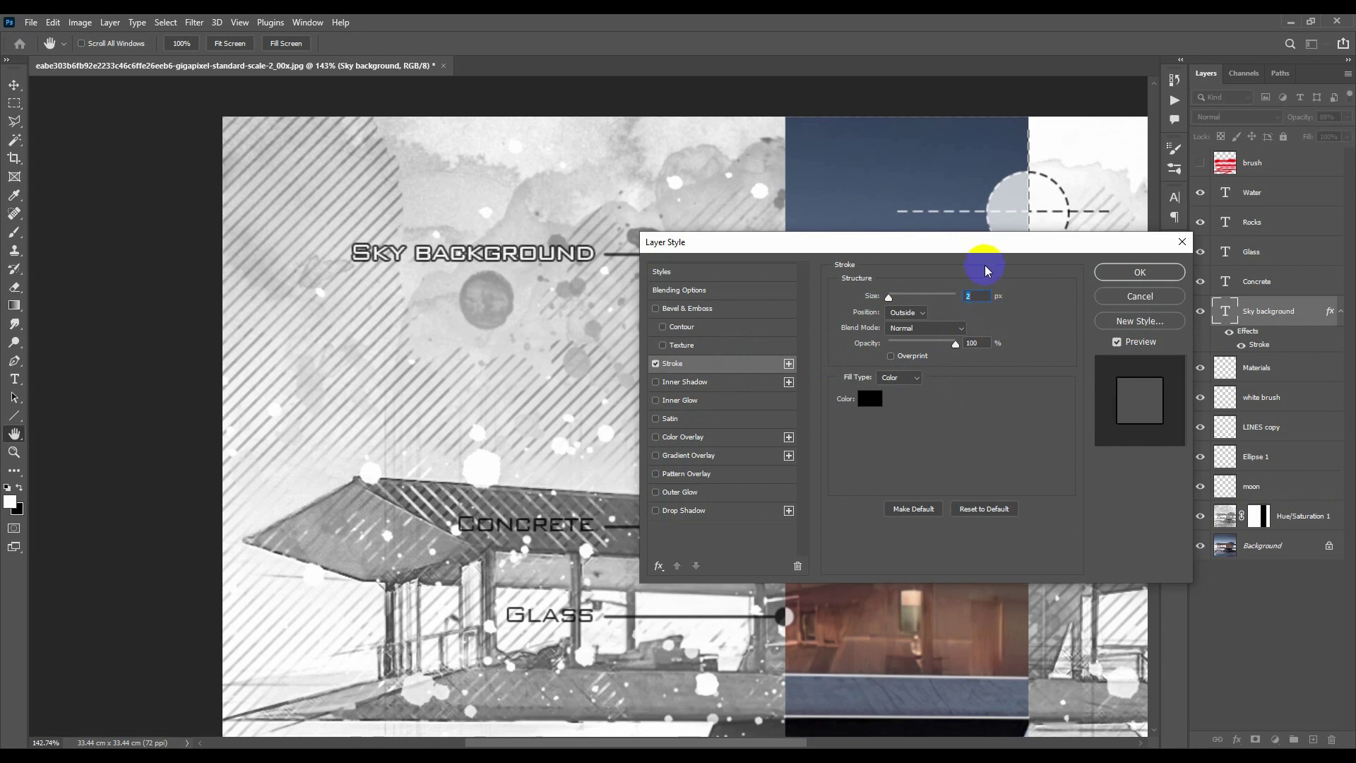
click(1113, 276)
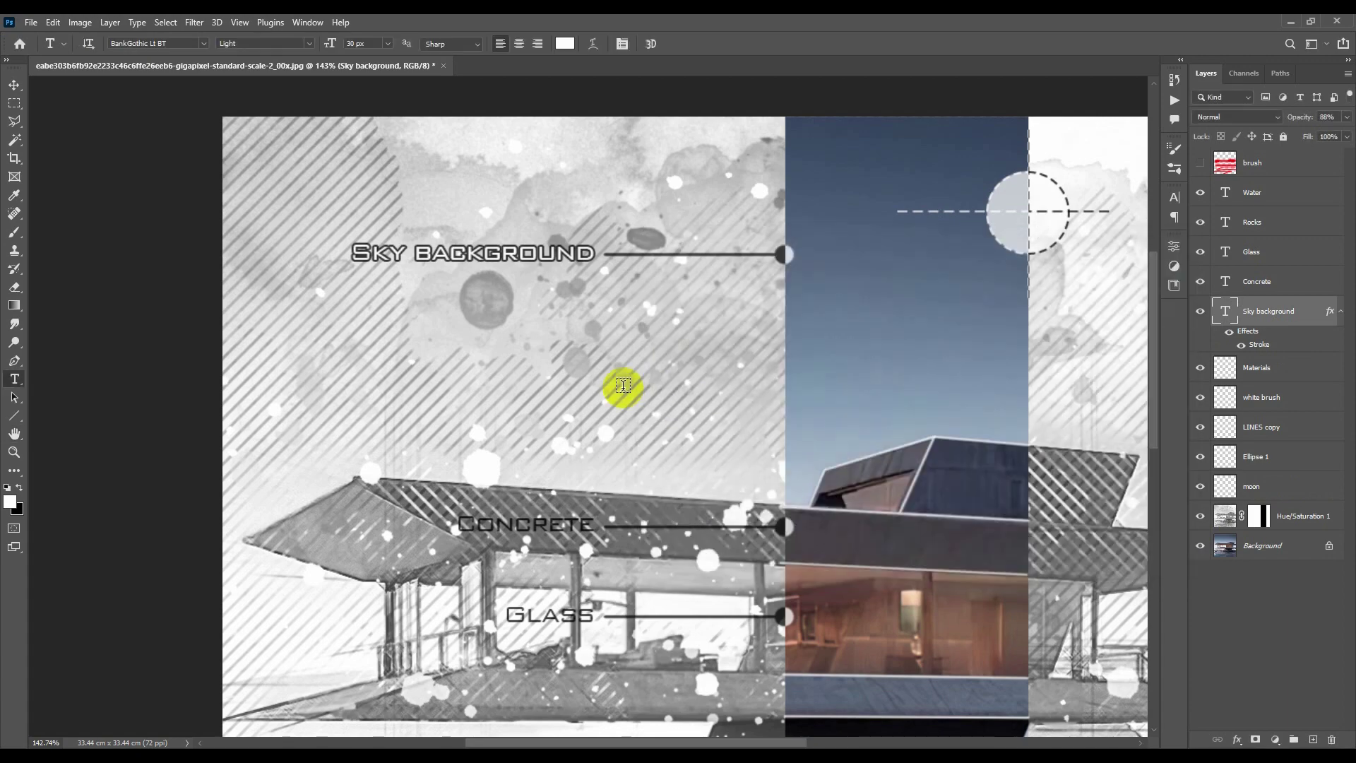
Step: Duplicate the outlined Sky background label down near the Concrete leader line and change the copy's text to "Concrete"
scroll(635, 408, down, 3)
drag(639, 364, 639, 359)
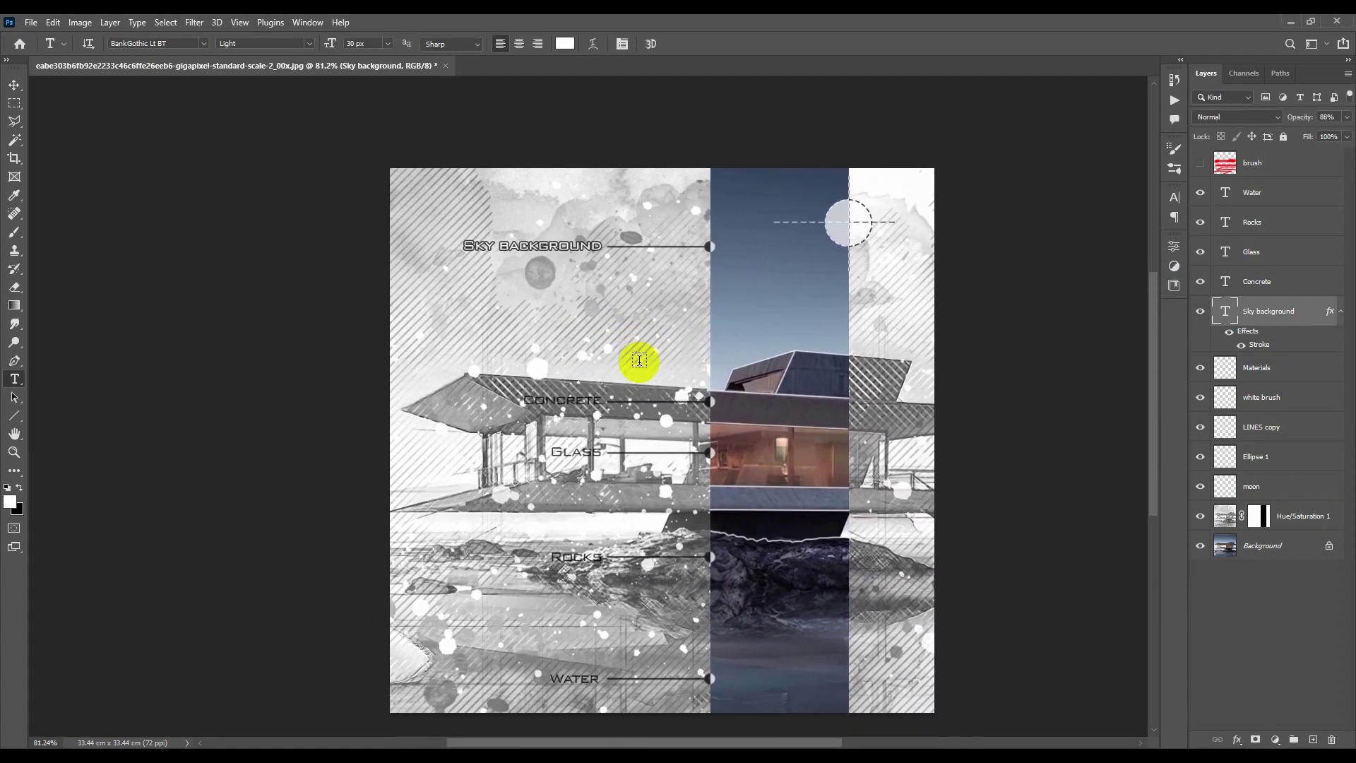
key(v)
scroll(634, 367, down, 5)
scroll(635, 366, up, 7)
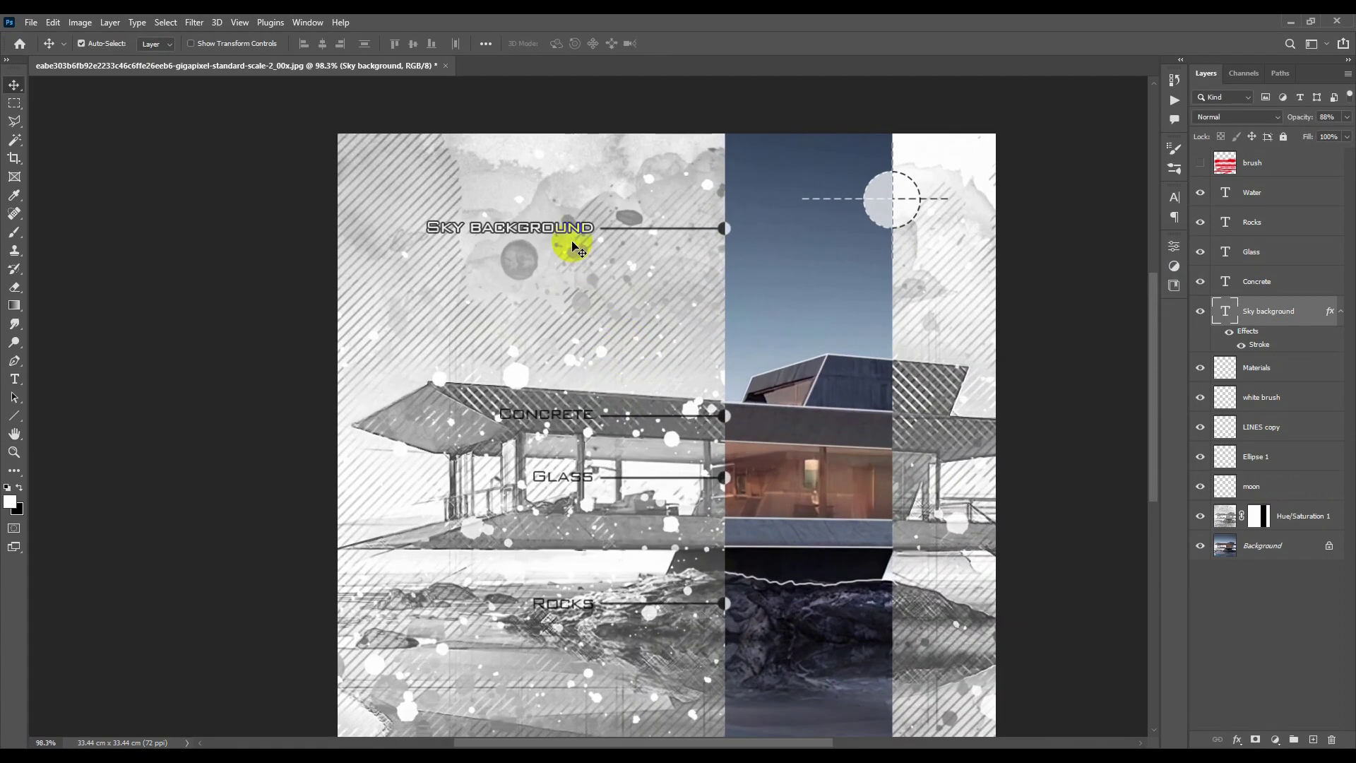
drag(577, 232, 577, 400)
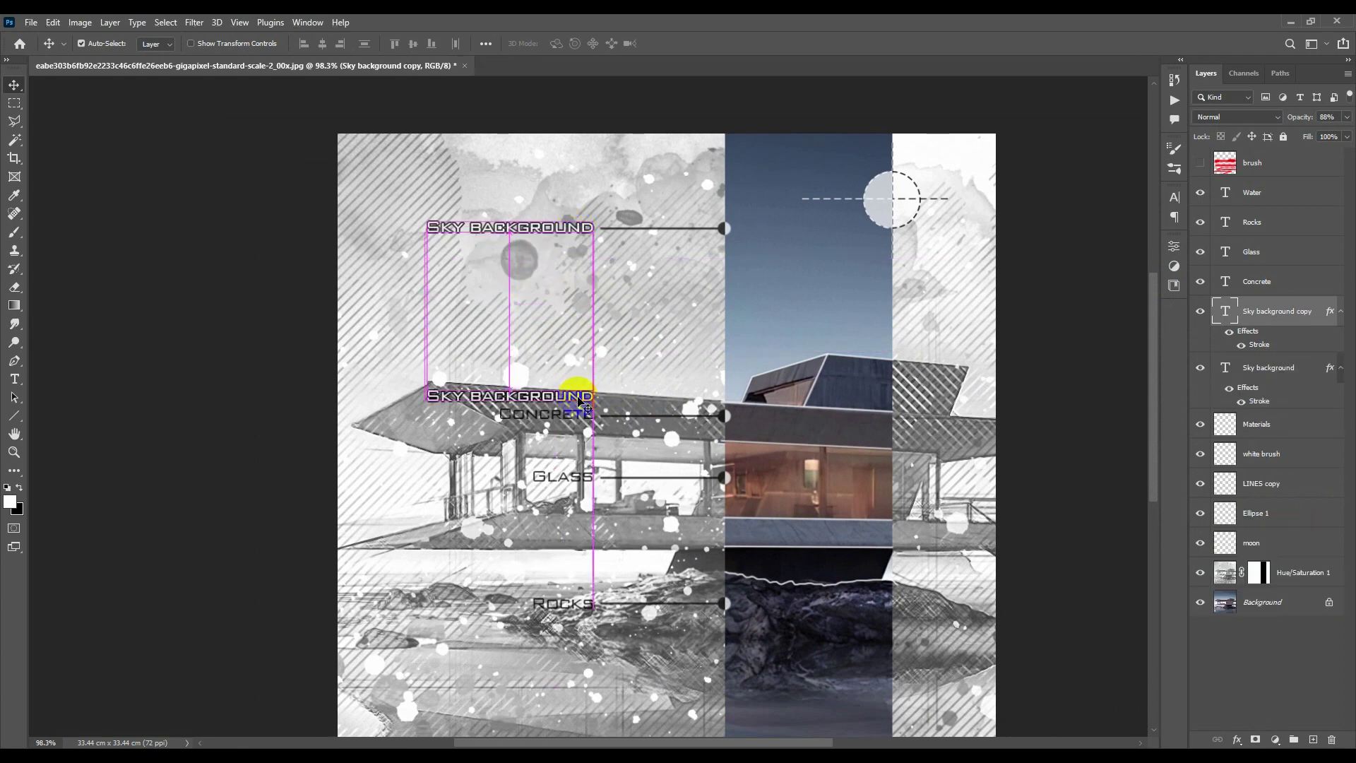
key(t)
triple_click(561, 392)
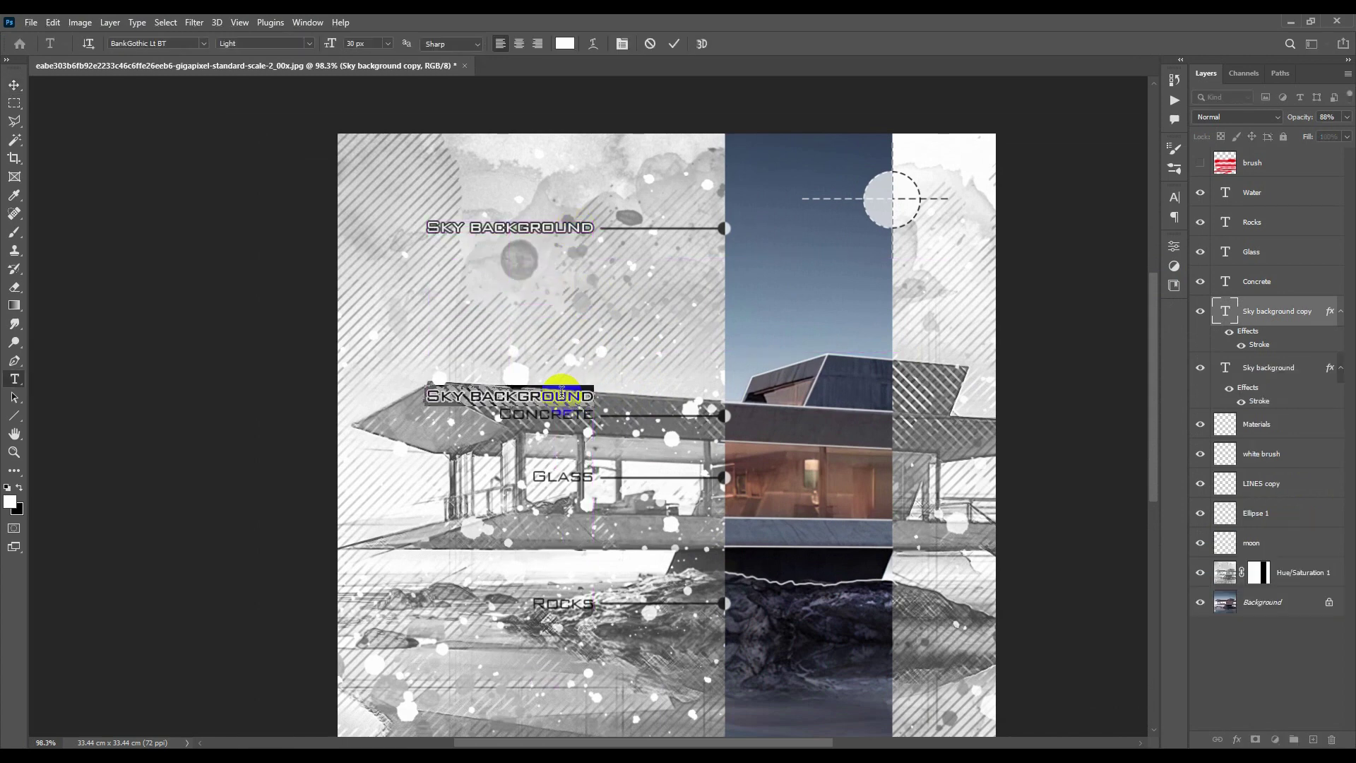
text(Concrete)
key(ctrl+Return)
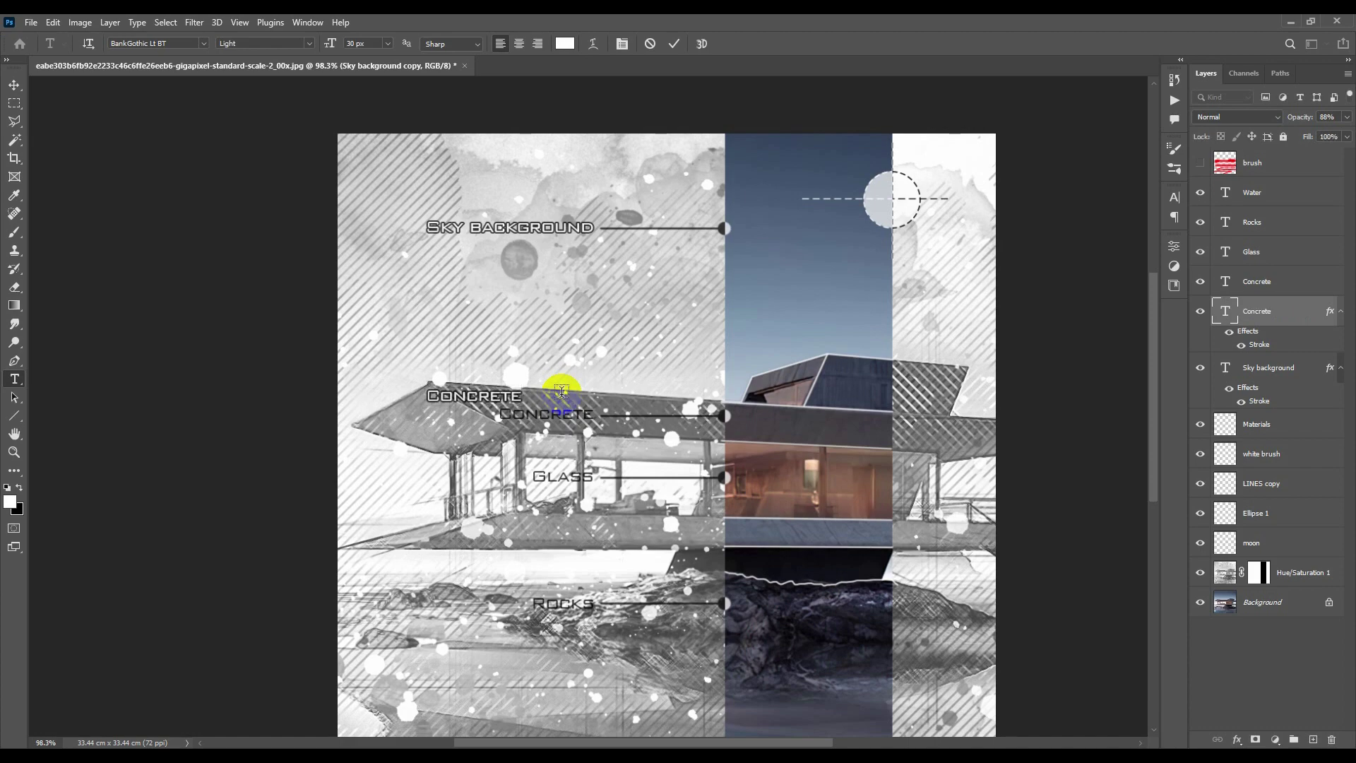
Step: Delete the old black Concrete label and move the white outlined one into its place beside the leader line
key(v)
click(572, 418)
key(Delete)
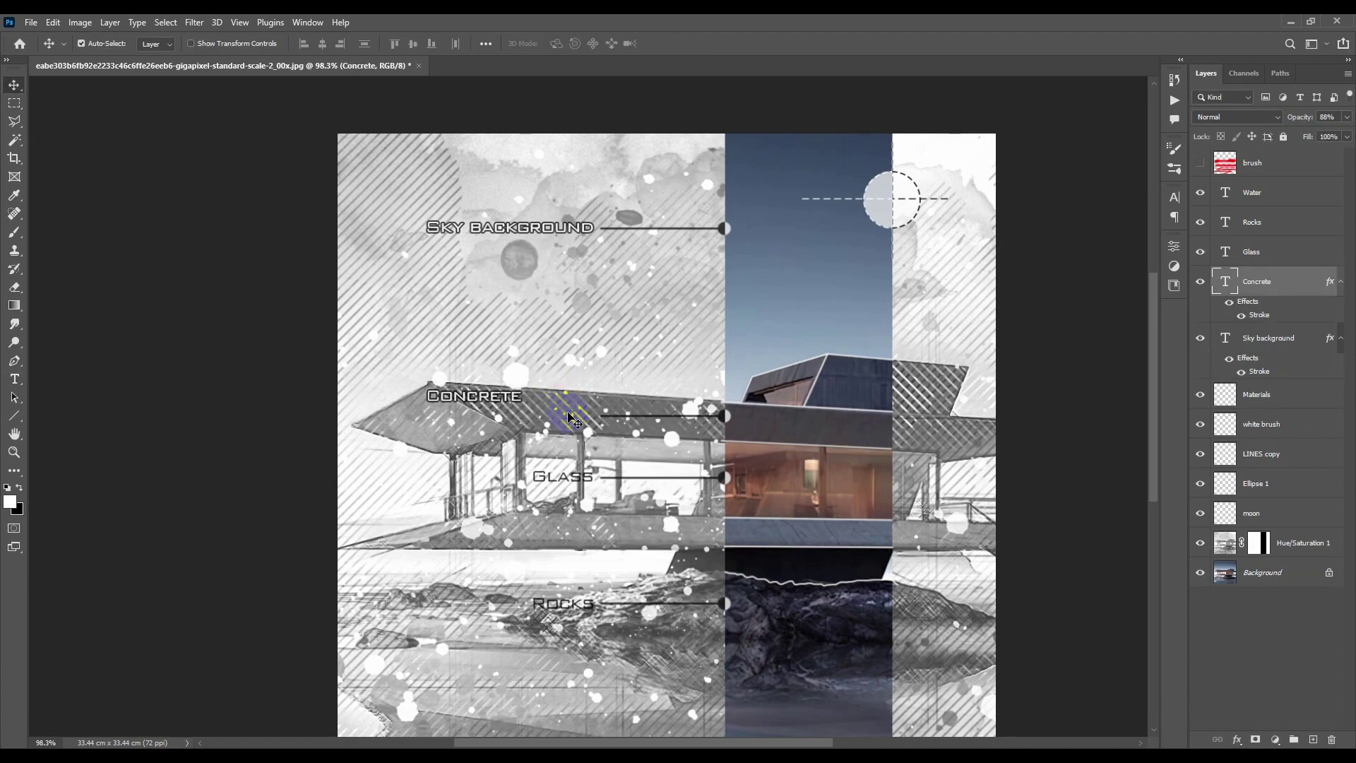
scroll(570, 417, up, 3)
drag(479, 388, 606, 422)
scroll(606, 422, down, 3)
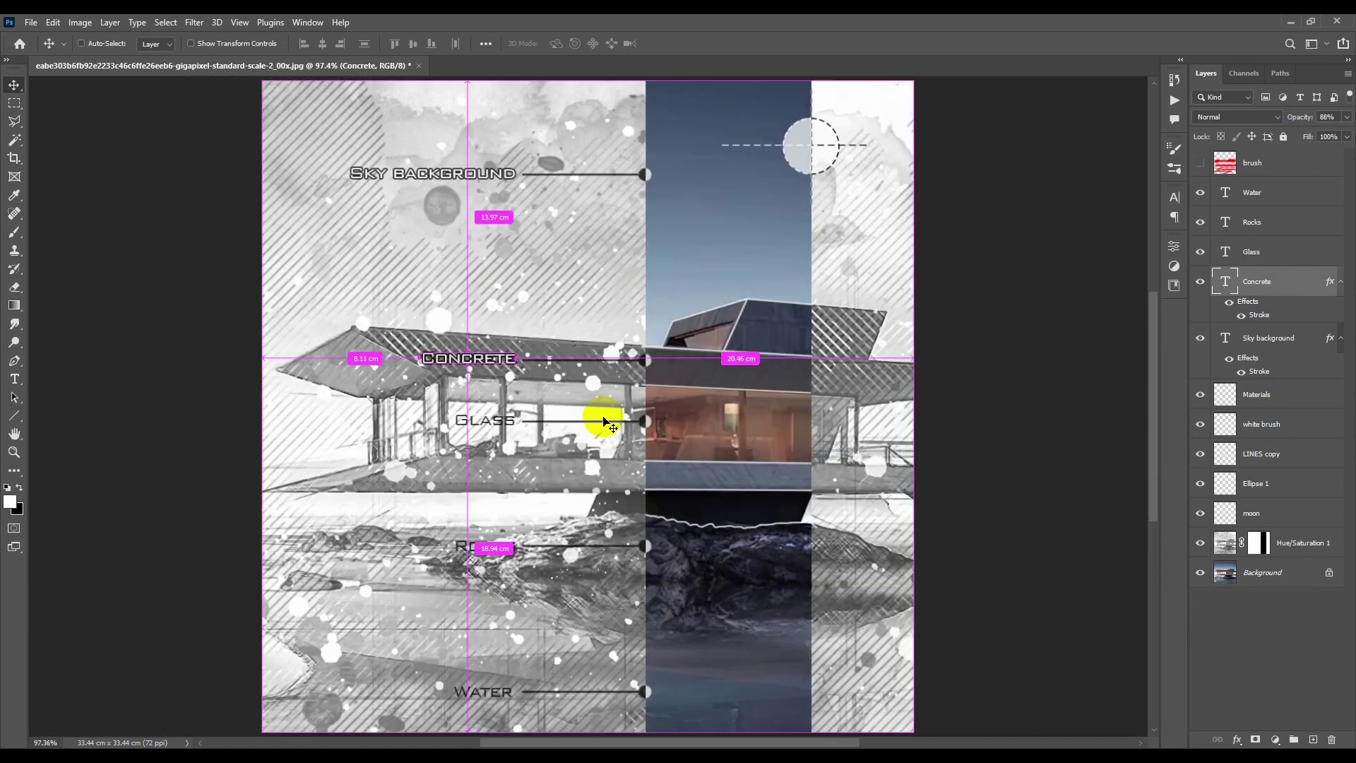
Step: Load the Hue/Saturation 1 layer's mask as a selection and invert it so only the colour strip is selected
scroll(613, 423, down, 2)
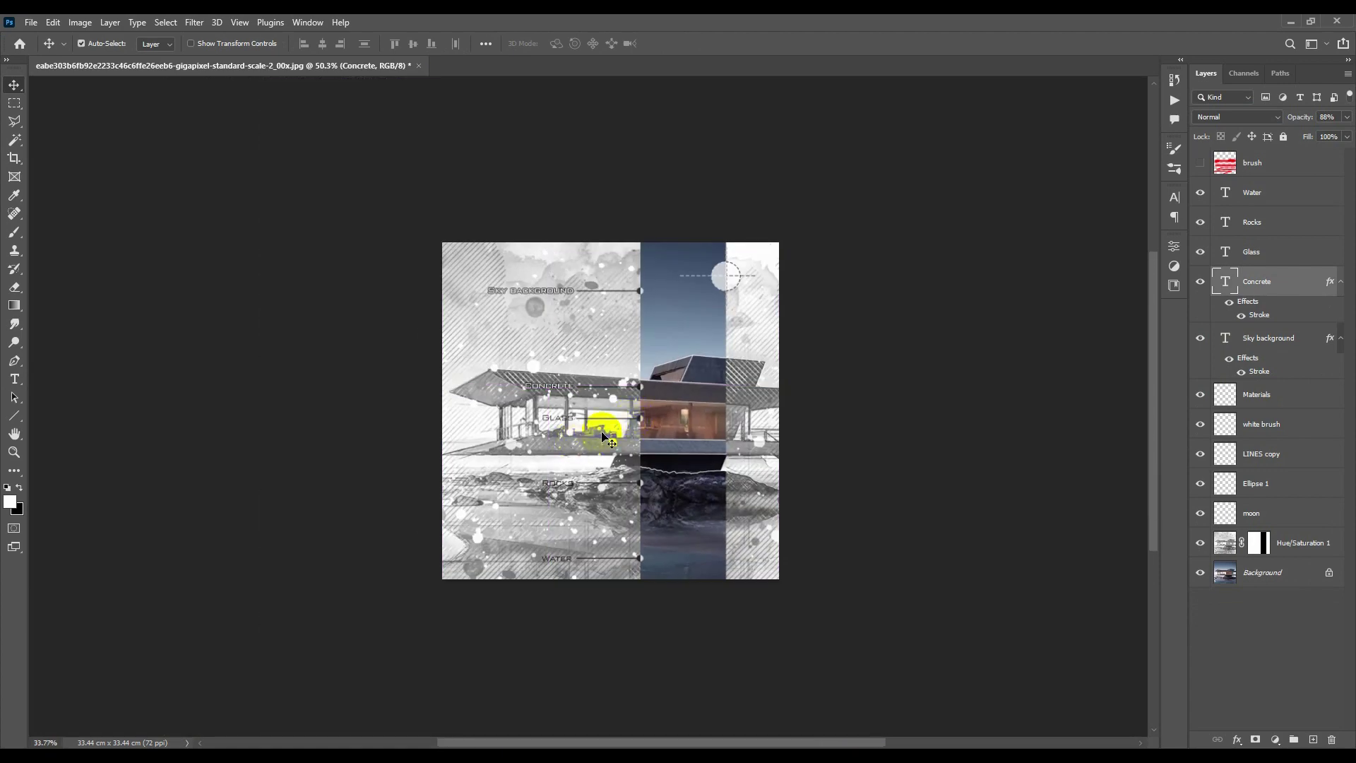
scroll(604, 438, down, 1)
scroll(616, 431, up, 3)
scroll(657, 439, up, 1)
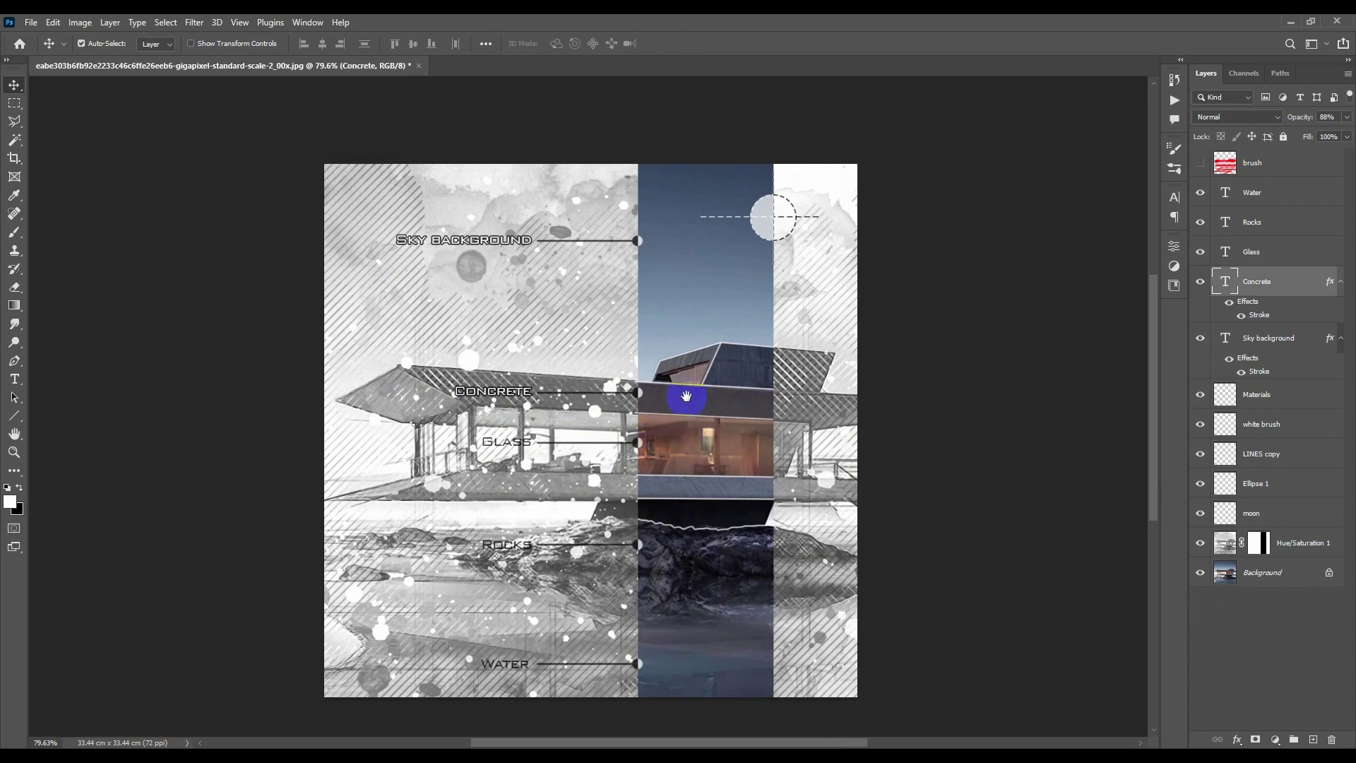
drag(686, 397, 634, 417)
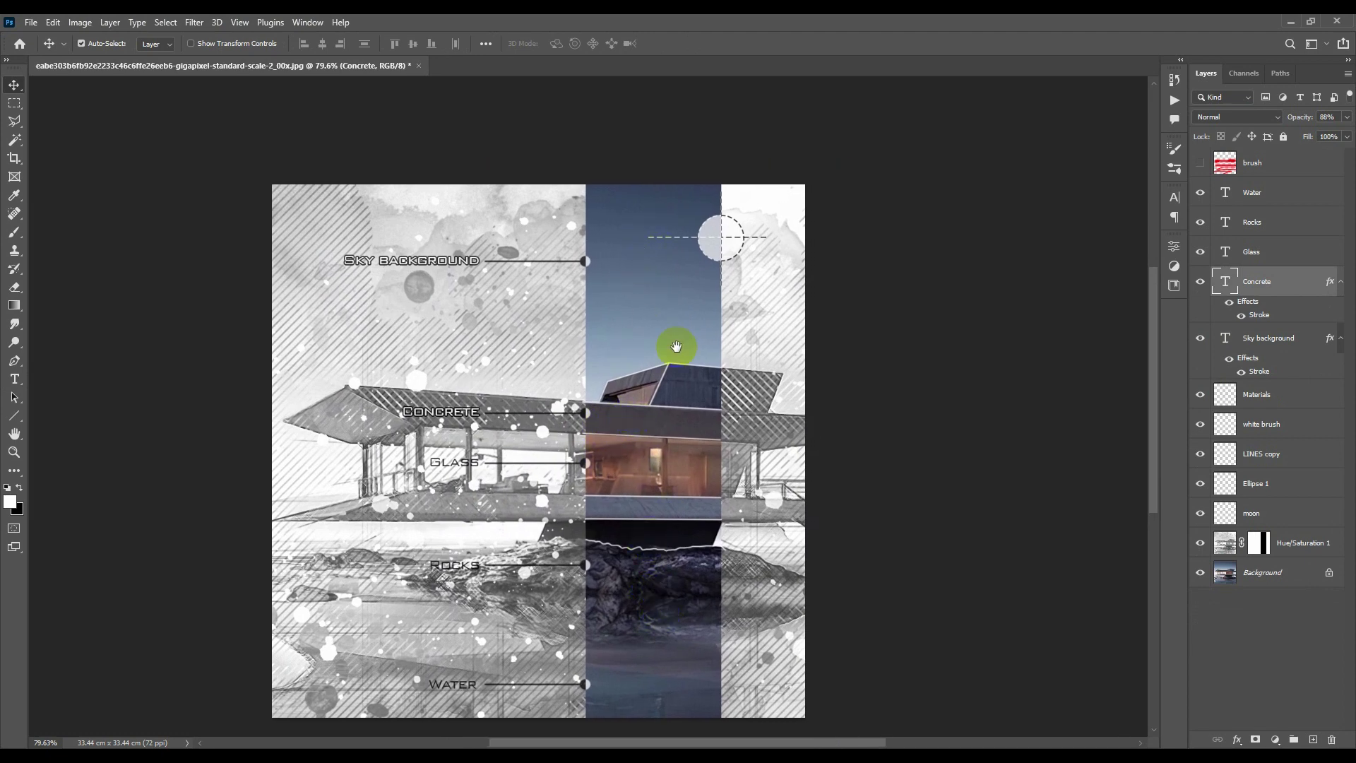
drag(671, 368, 671, 424)
scroll(671, 421, up, 3)
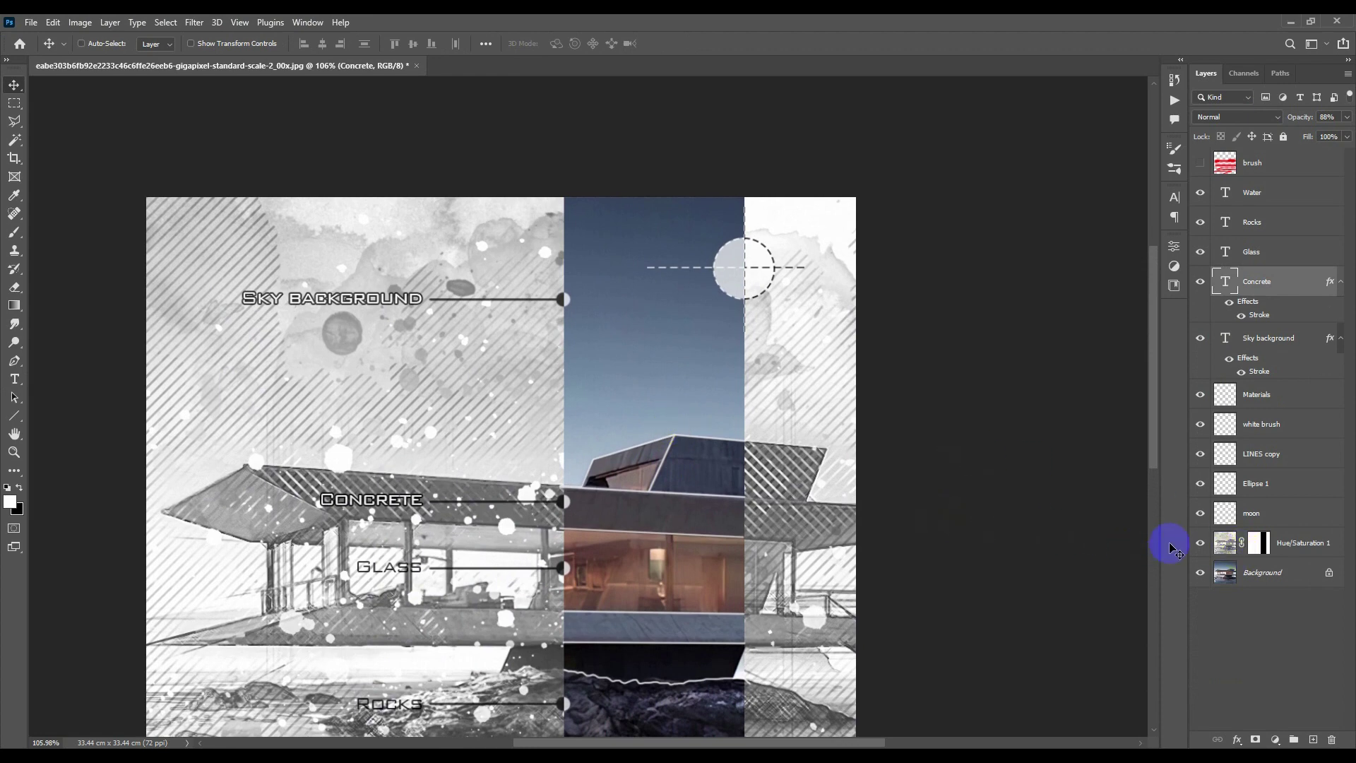
click(1252, 550)
ctrl+click(1257, 549)
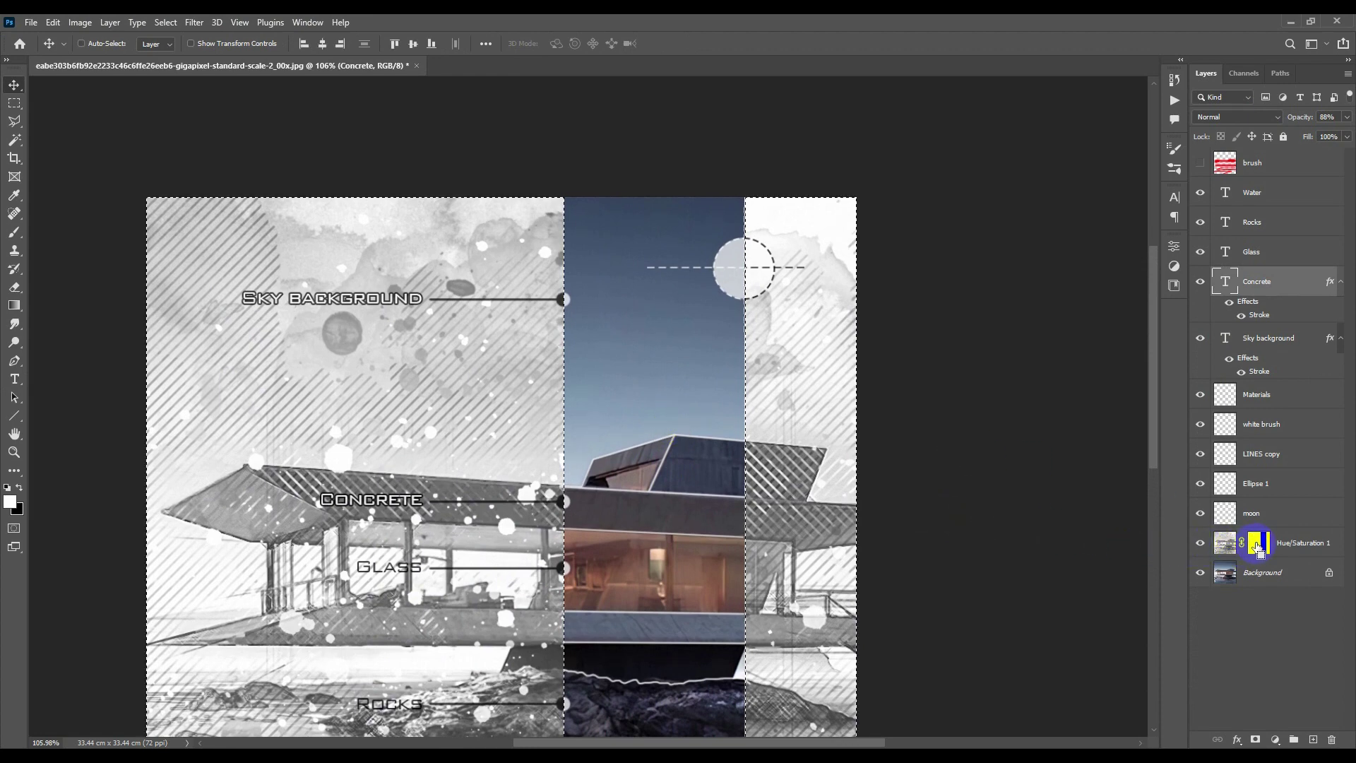
drag(695, 472, 737, 414)
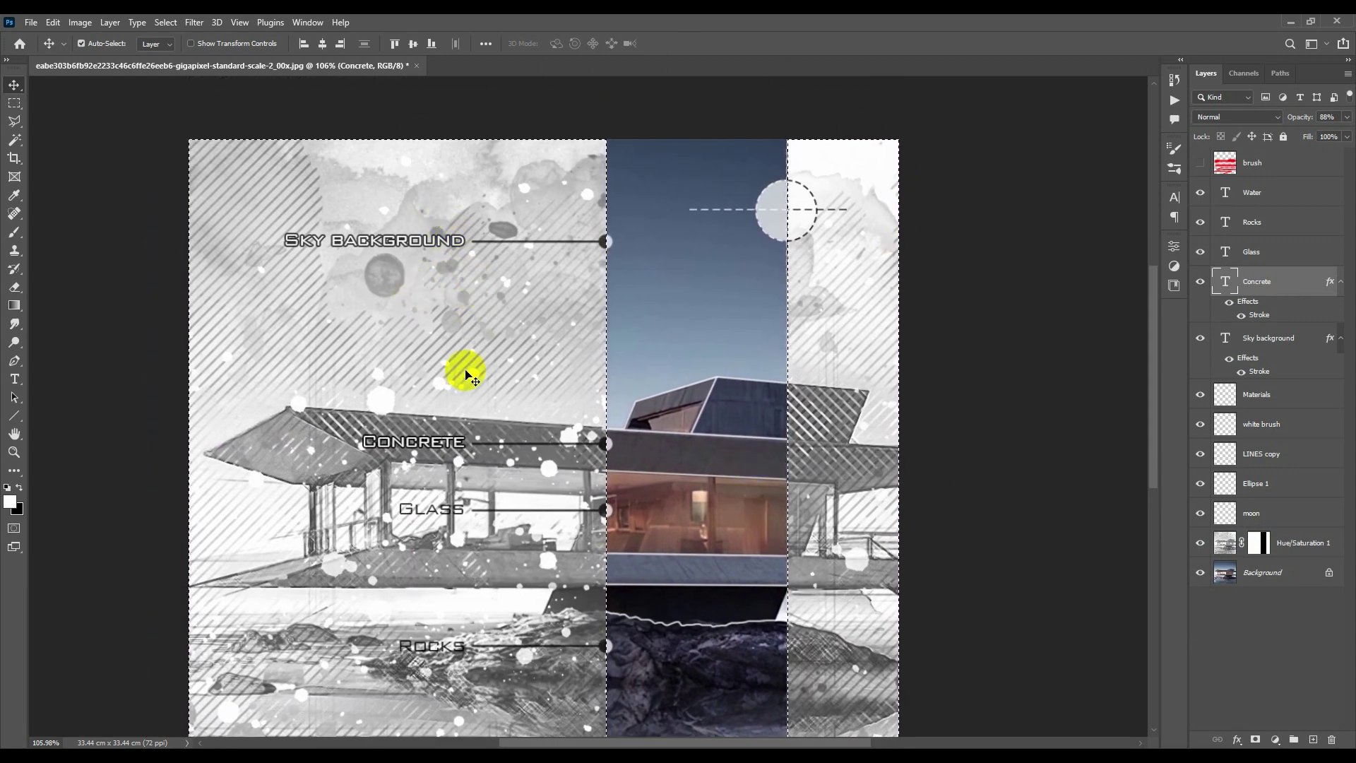
key(ctrl)
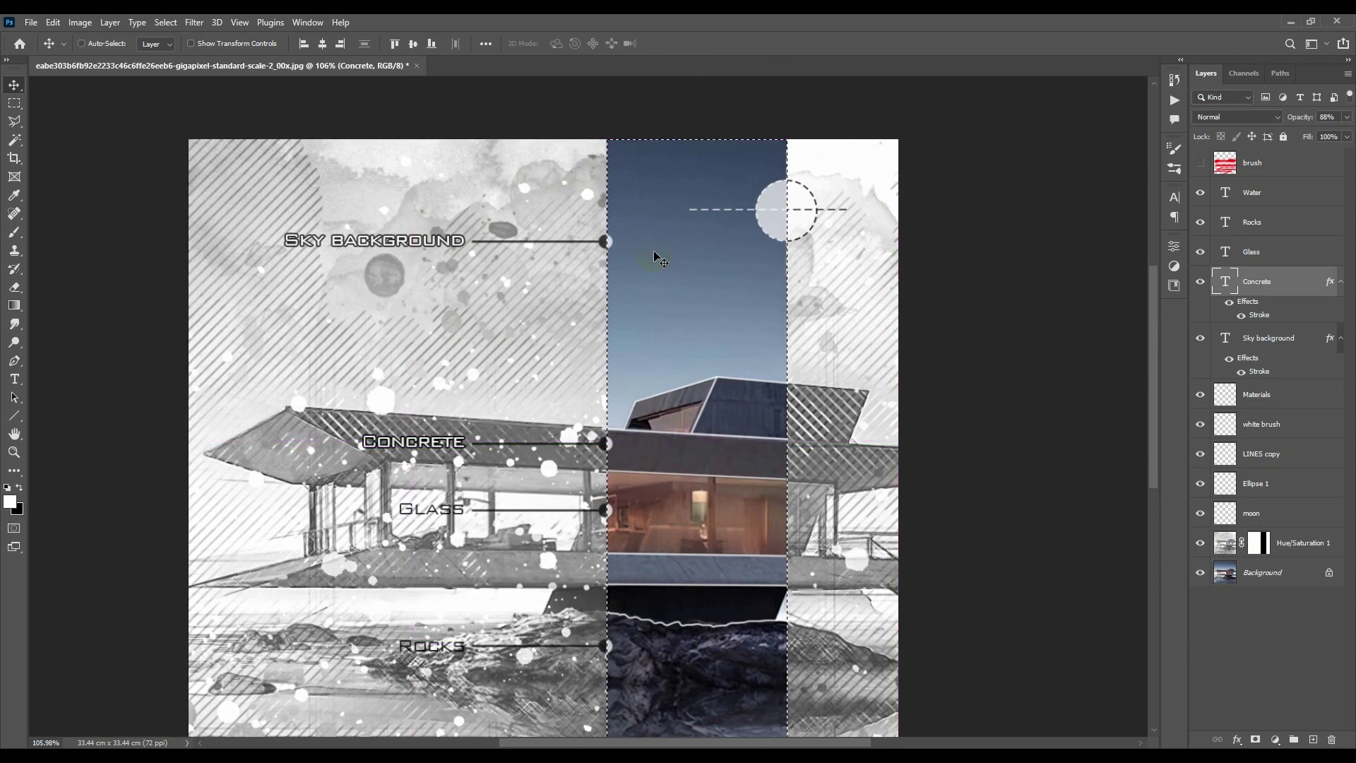
scroll(769, 297, down, 1)
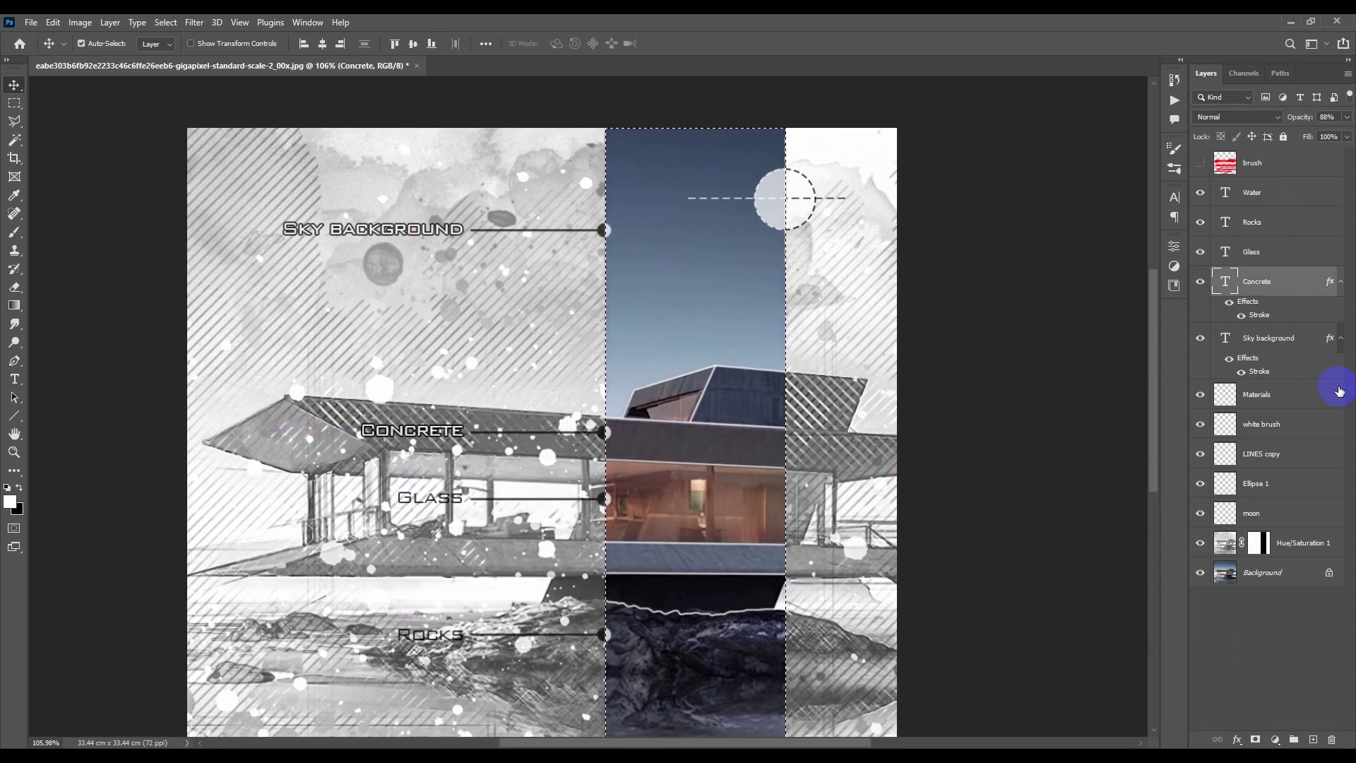
Step: Add a new layer named "Effect" directly above Hue/Saturation 1 and switch to the Brush tool
click(1306, 537)
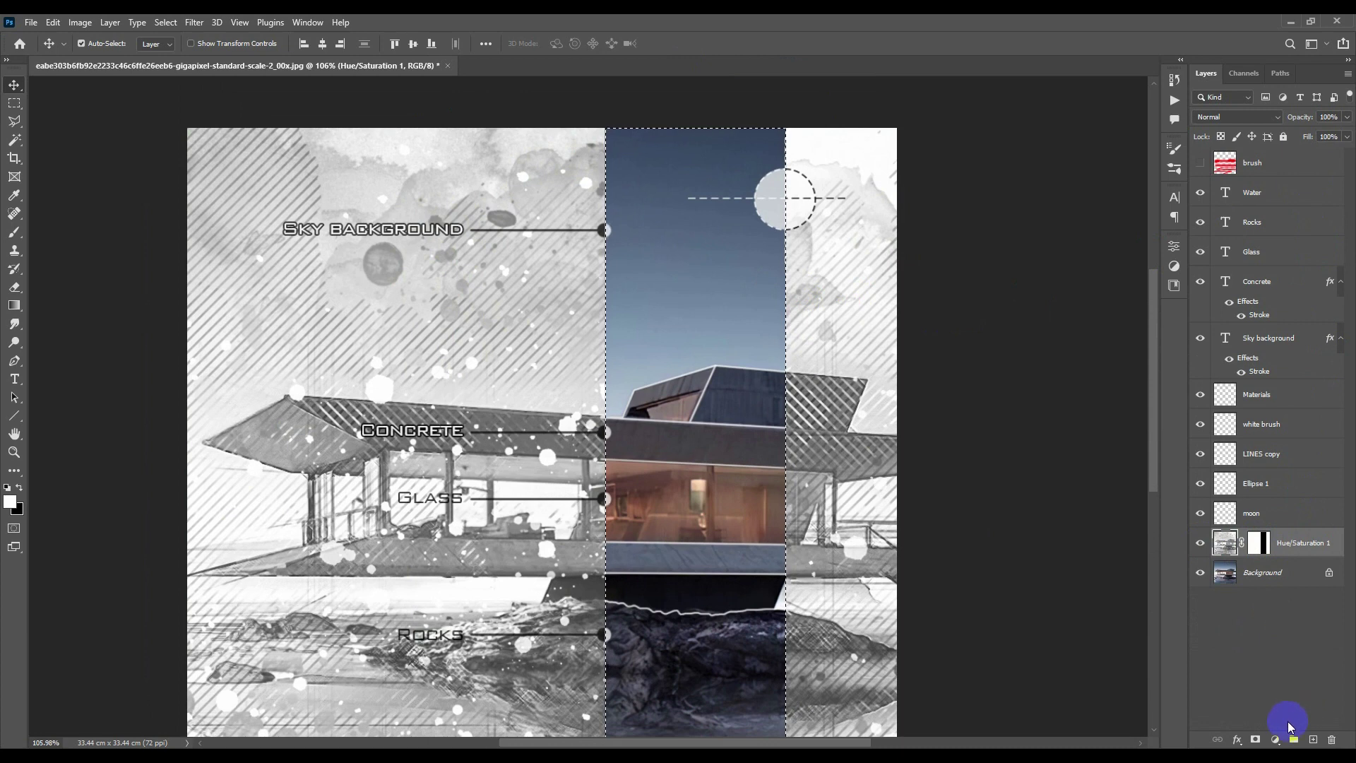
click(1313, 739)
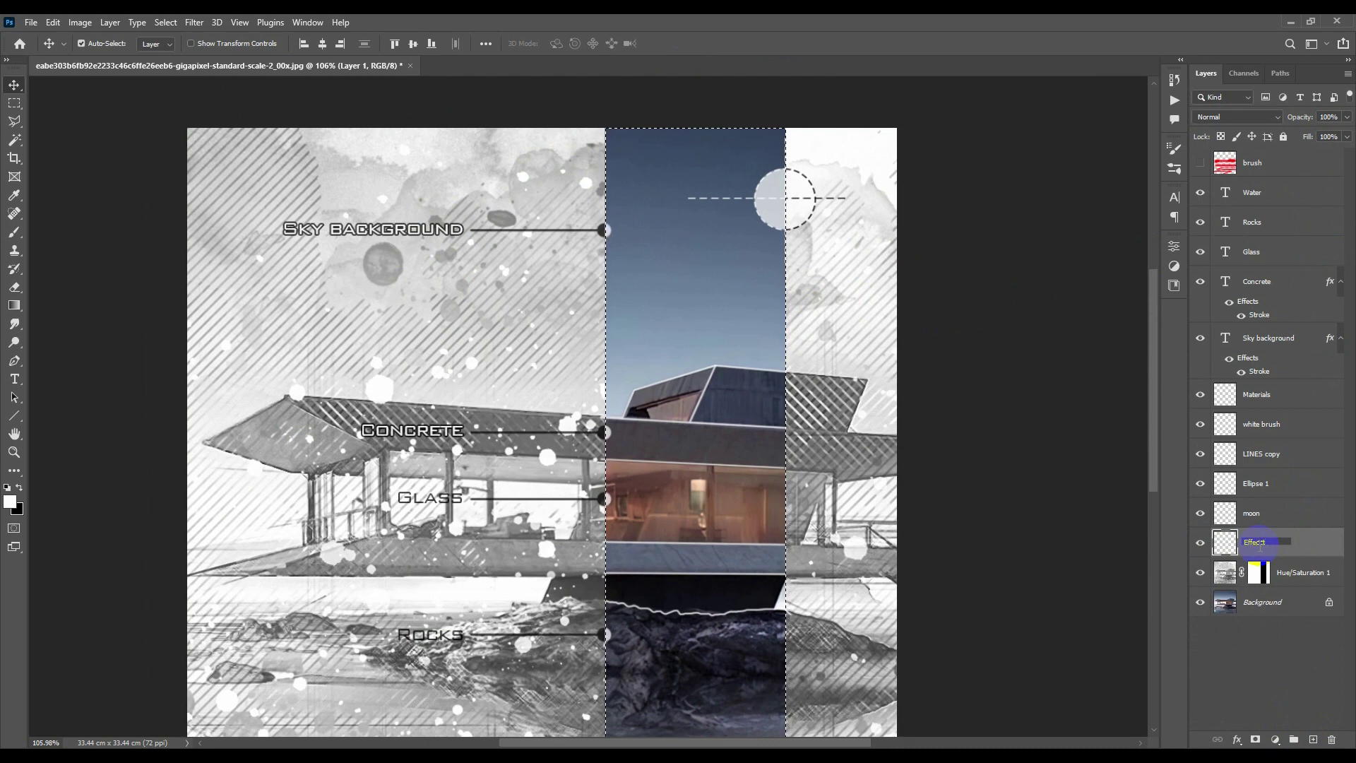
click(904, 431)
key(Return)
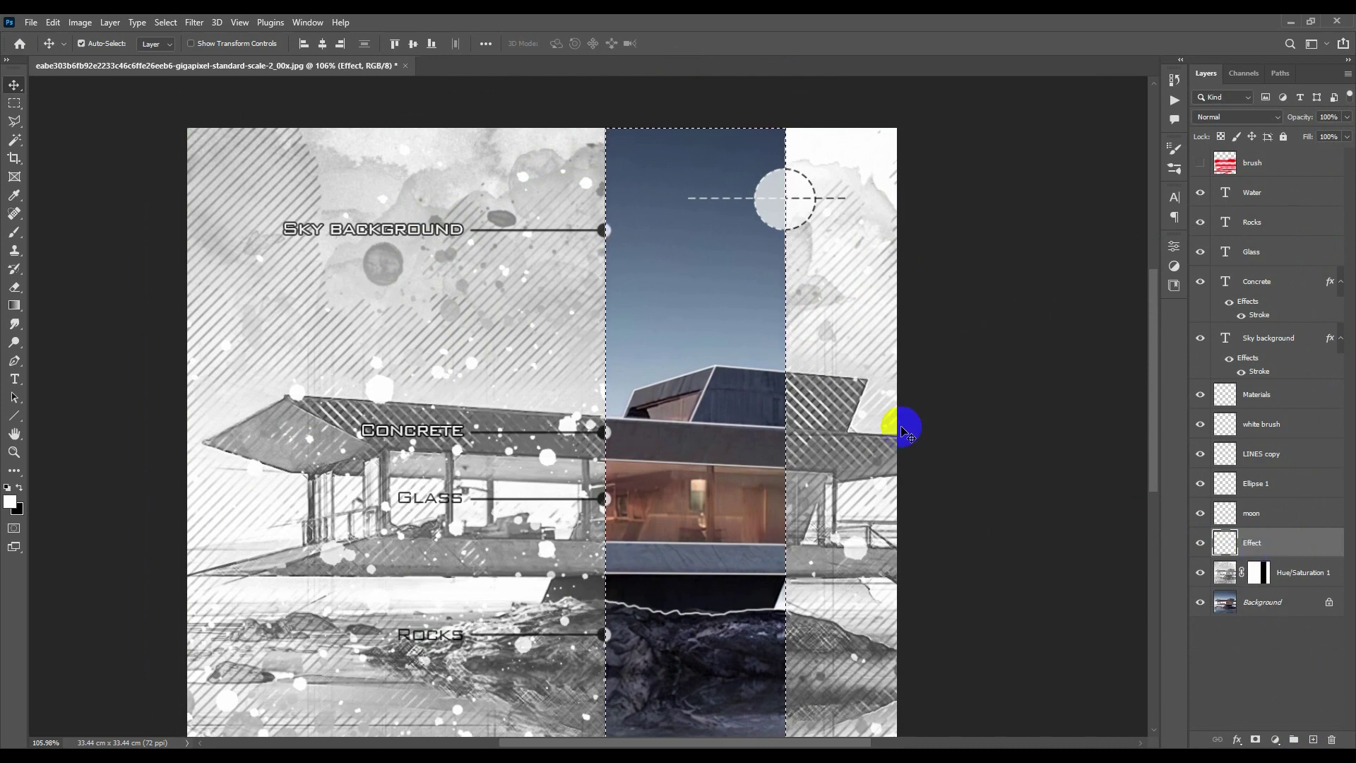
key(b)
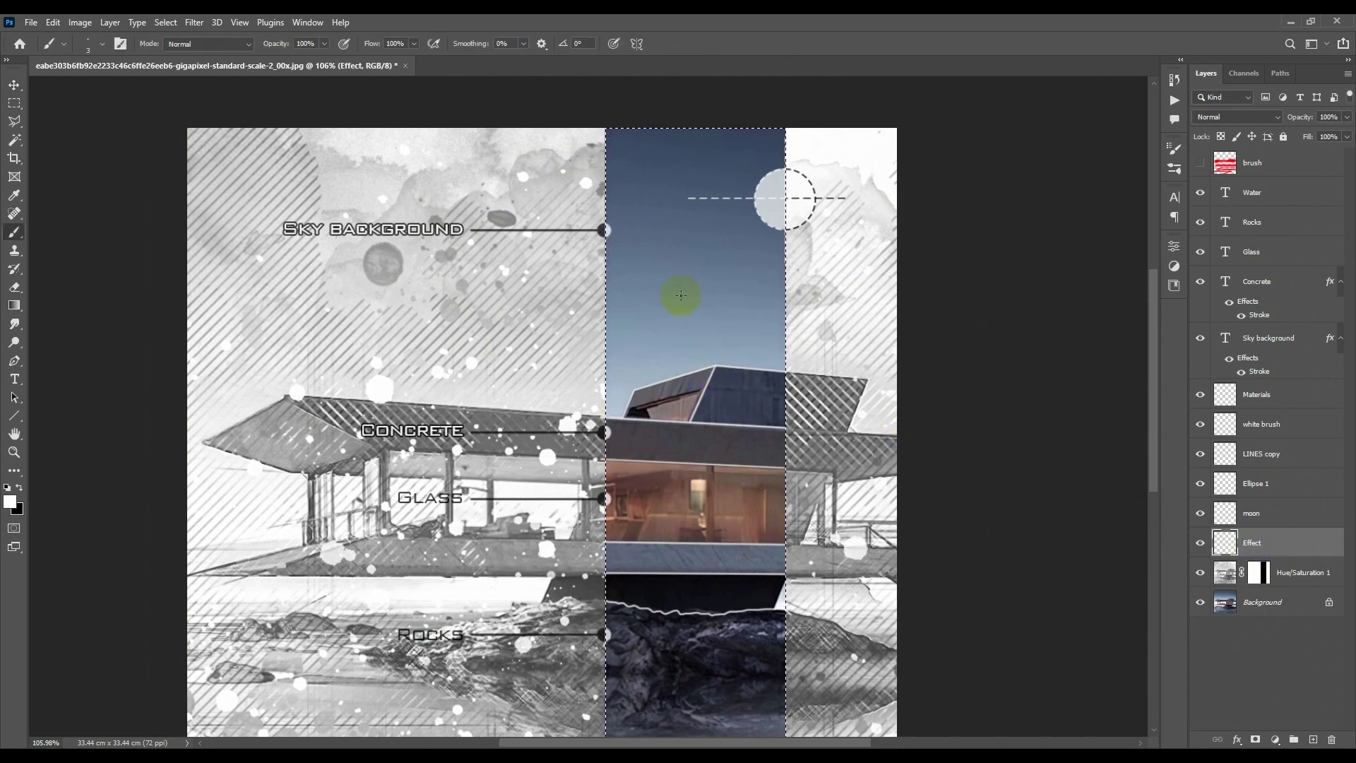
Step: Try the 793 px brush from the Scratches set, also reduced to 455 px, over the strip's sky
right_click(740, 358)
click(705, 528)
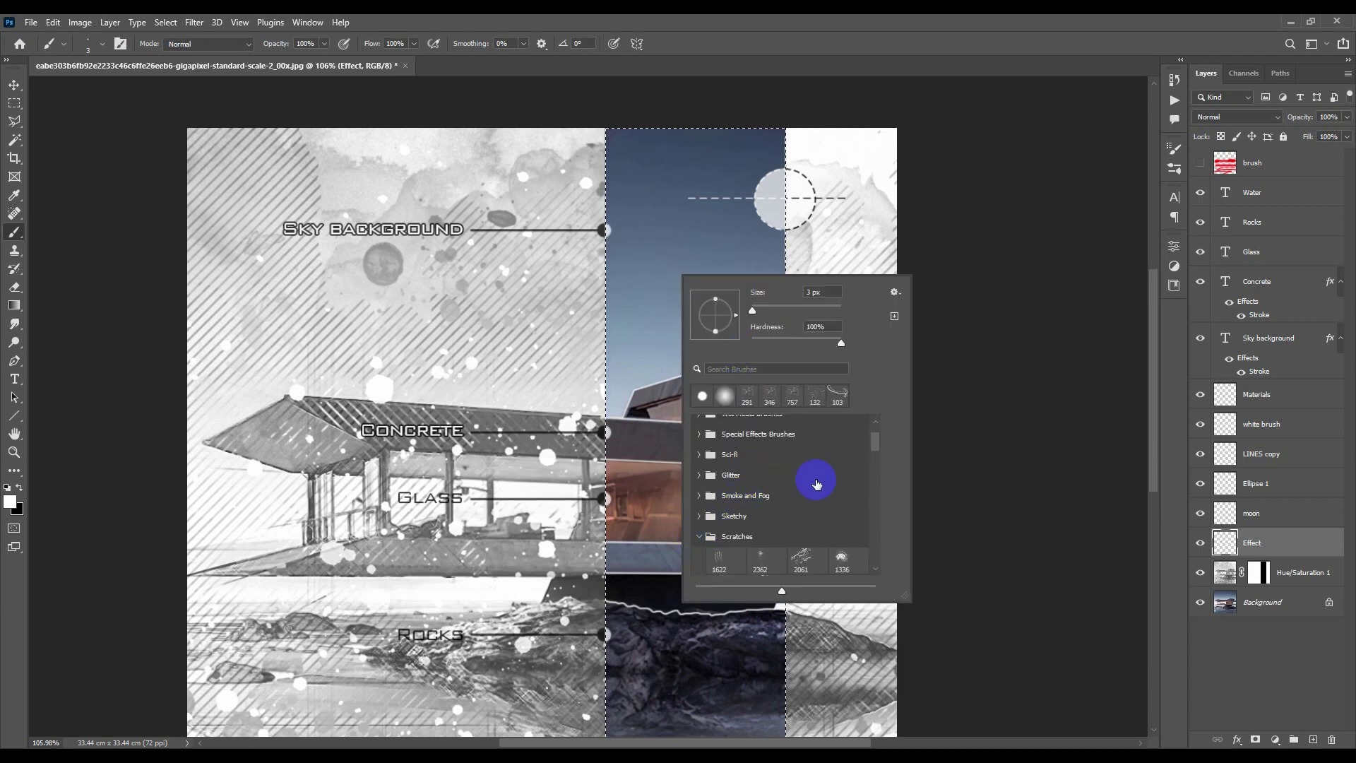
scroll(816, 484, down, 5)
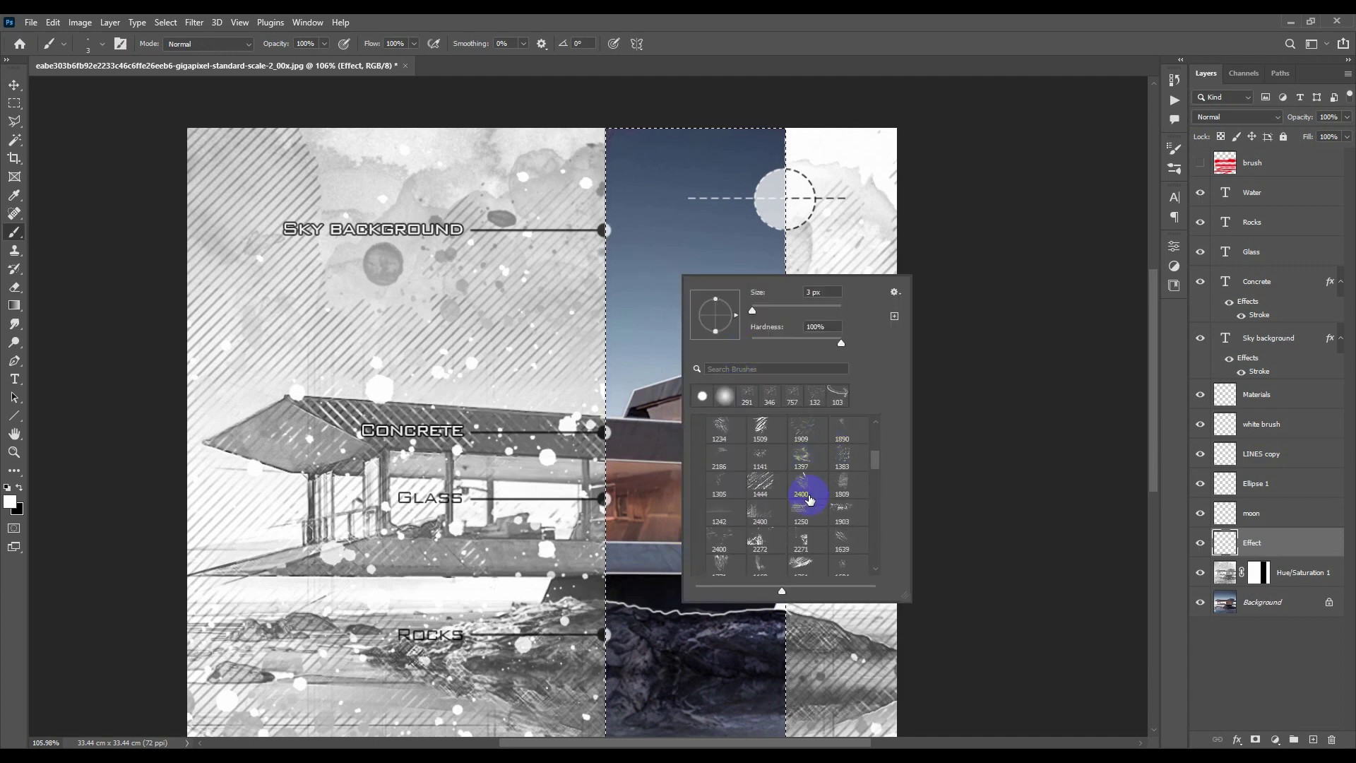
scroll(810, 499, down, 5)
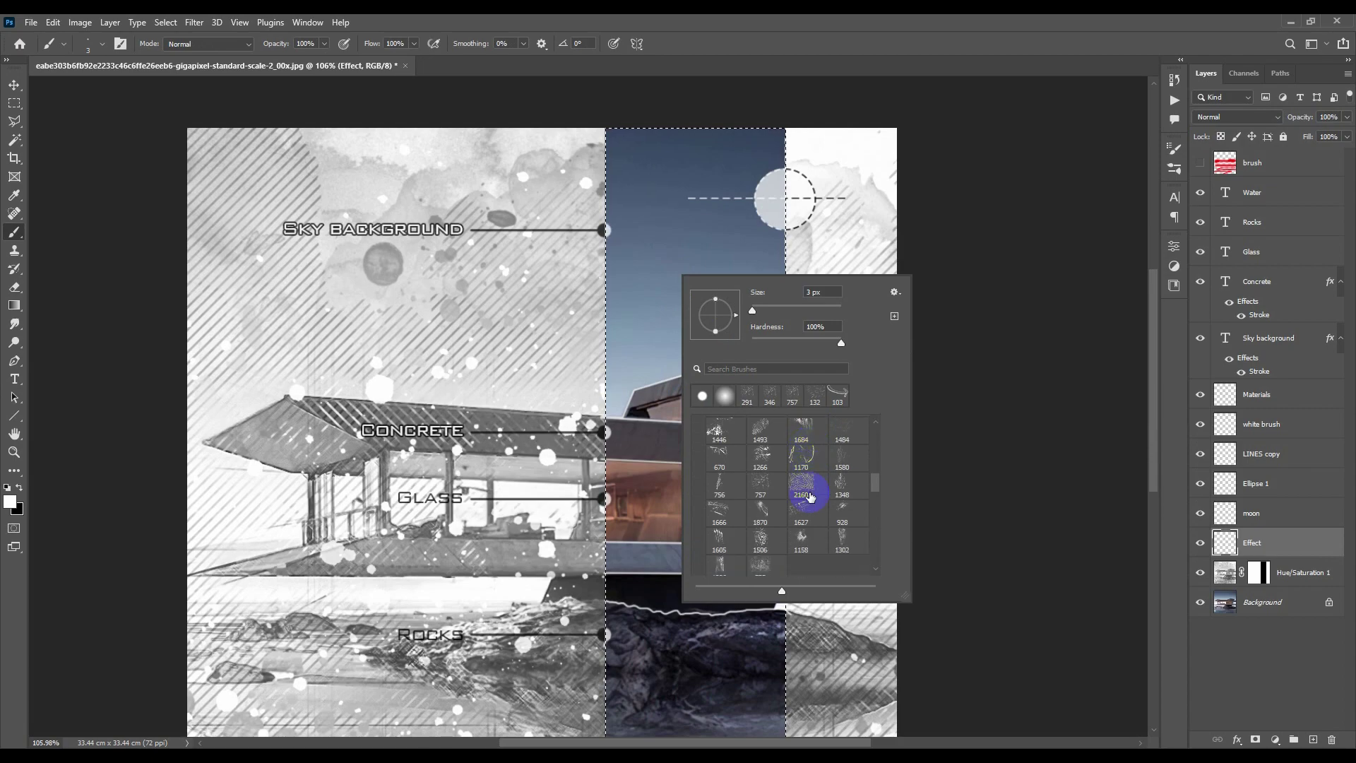
scroll(809, 503, down, 2)
click(744, 524)
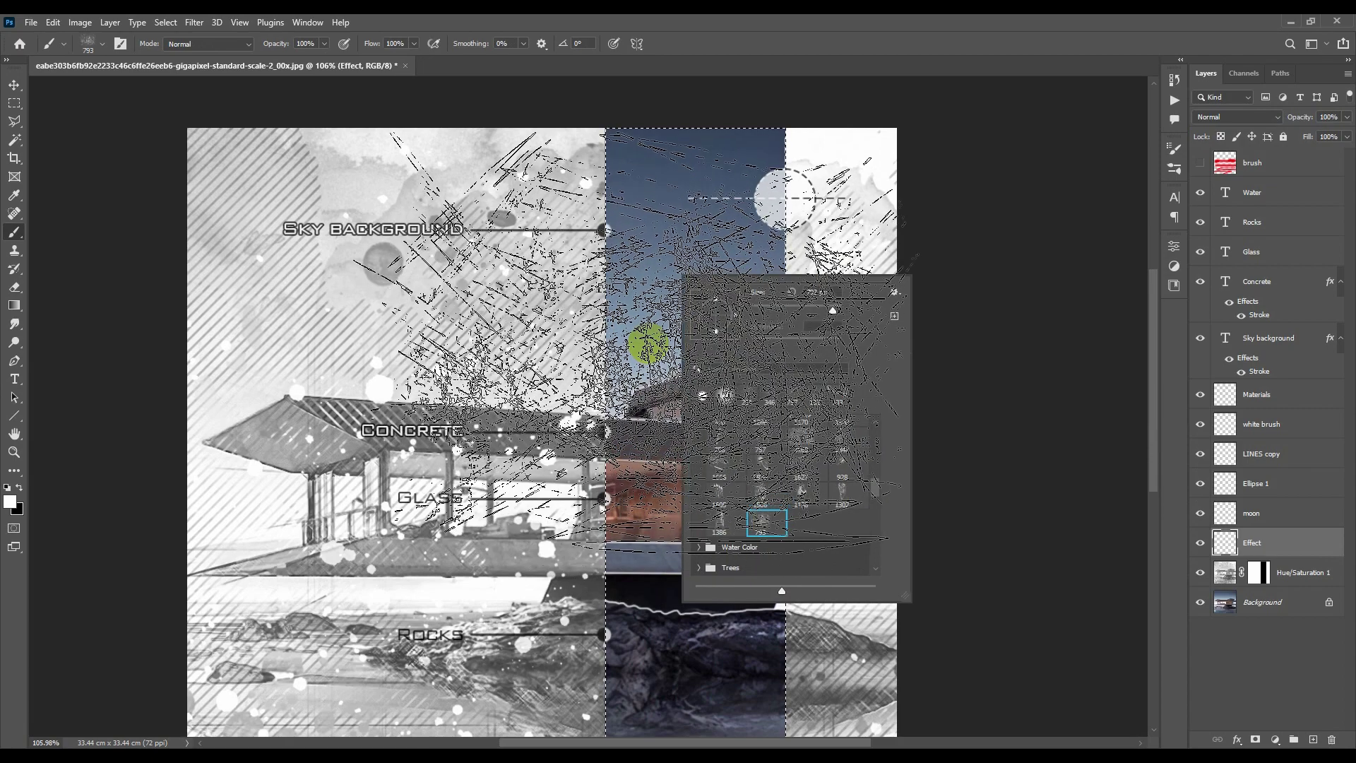
click(647, 341)
key(ctrl+z)
drag(687, 343, 539, 342)
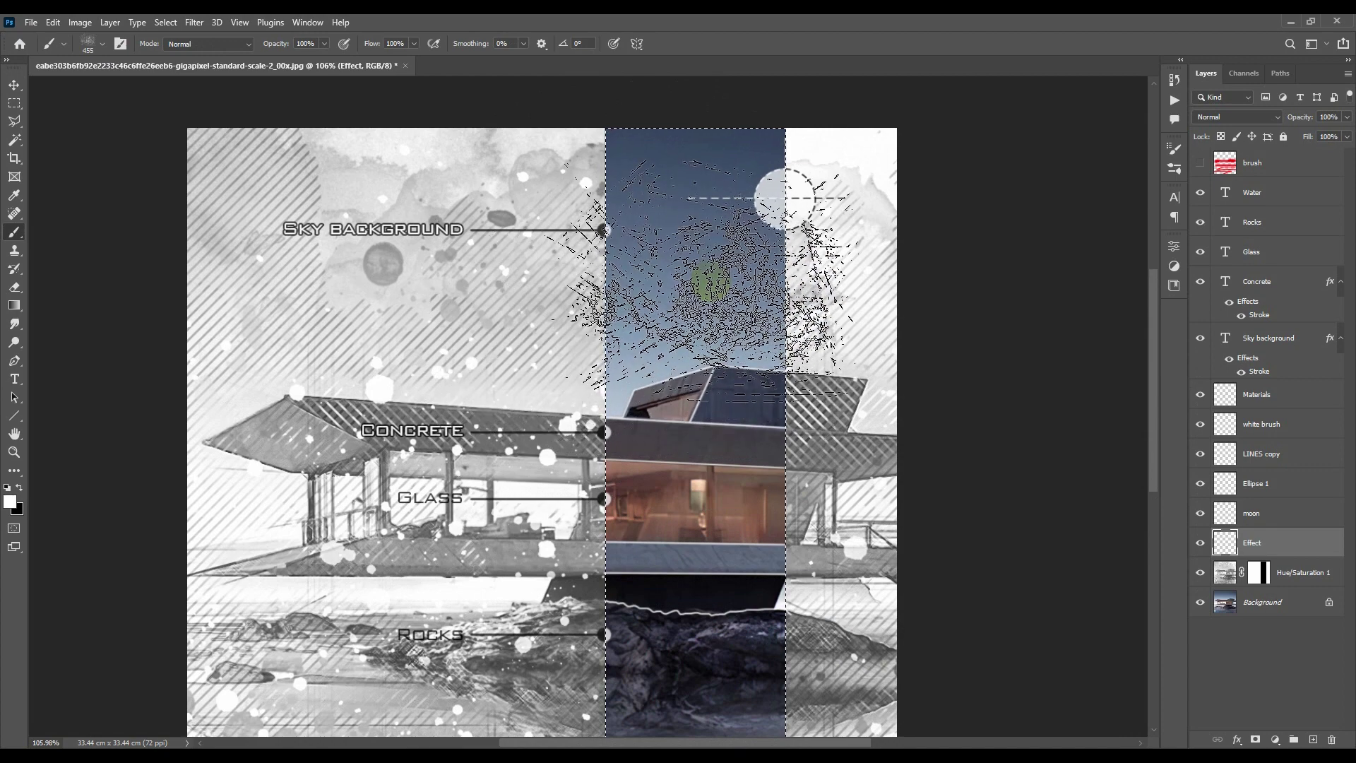
Step: Choose the 757 px scratch brush, reduce it to 329 px and stamp white scratches over the strip's sky, rocks and water
right_click(709, 287)
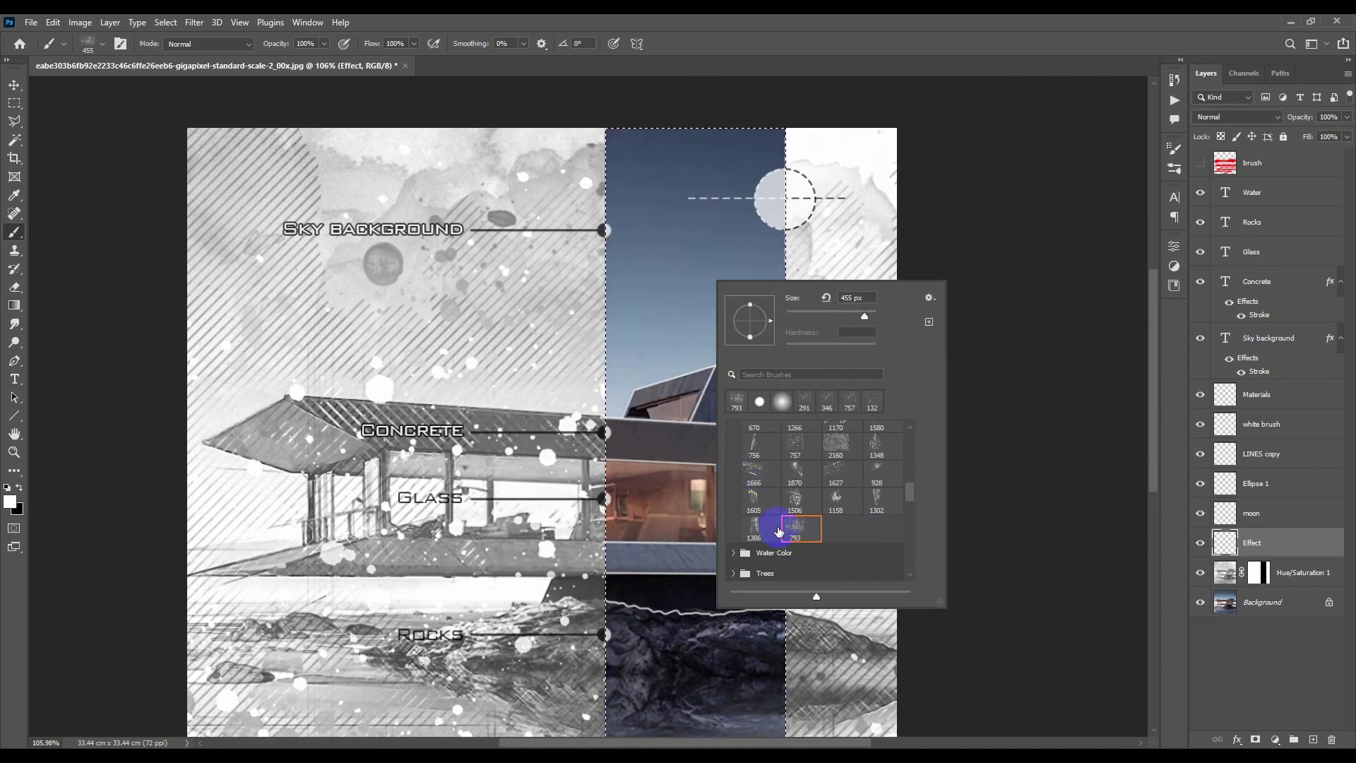
scroll(791, 535, up, 1)
click(799, 486)
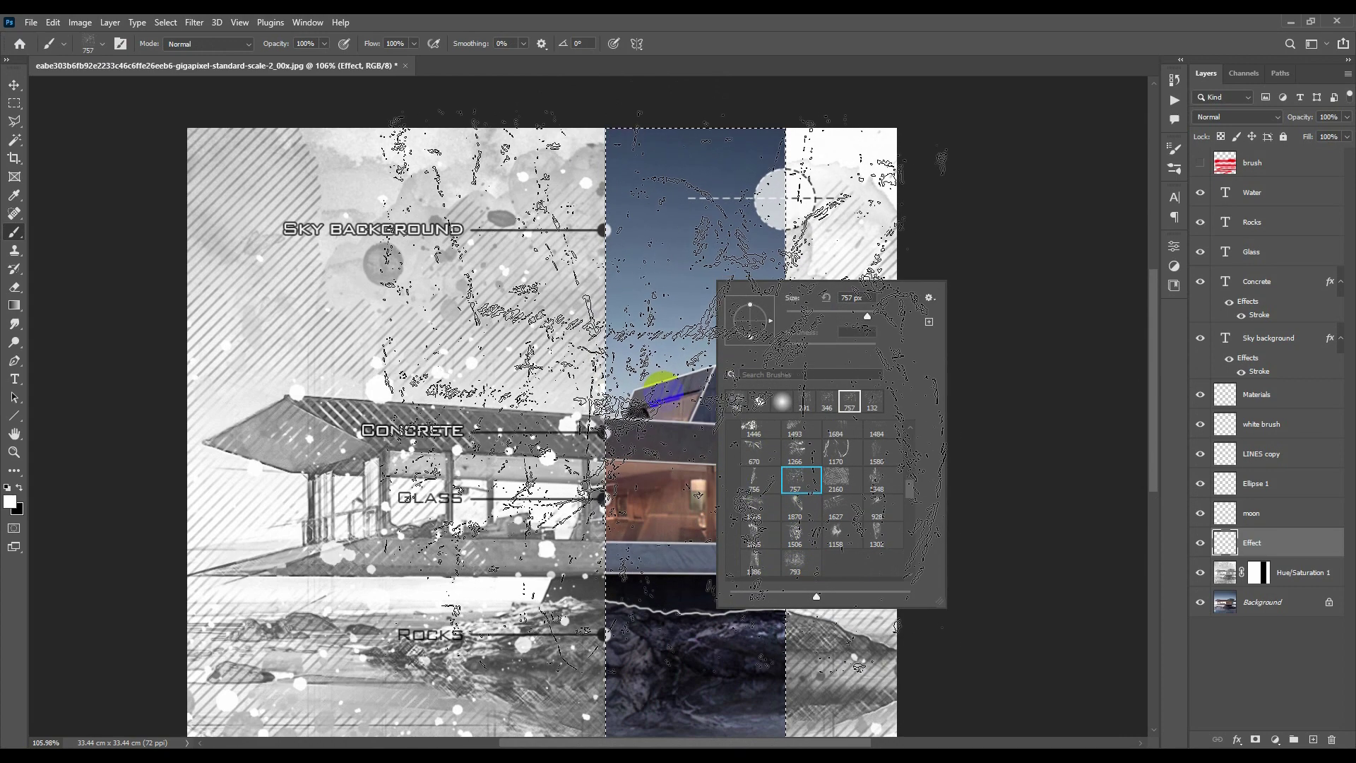
drag(653, 382, 545, 383)
click(757, 314)
key(ctrl+z)
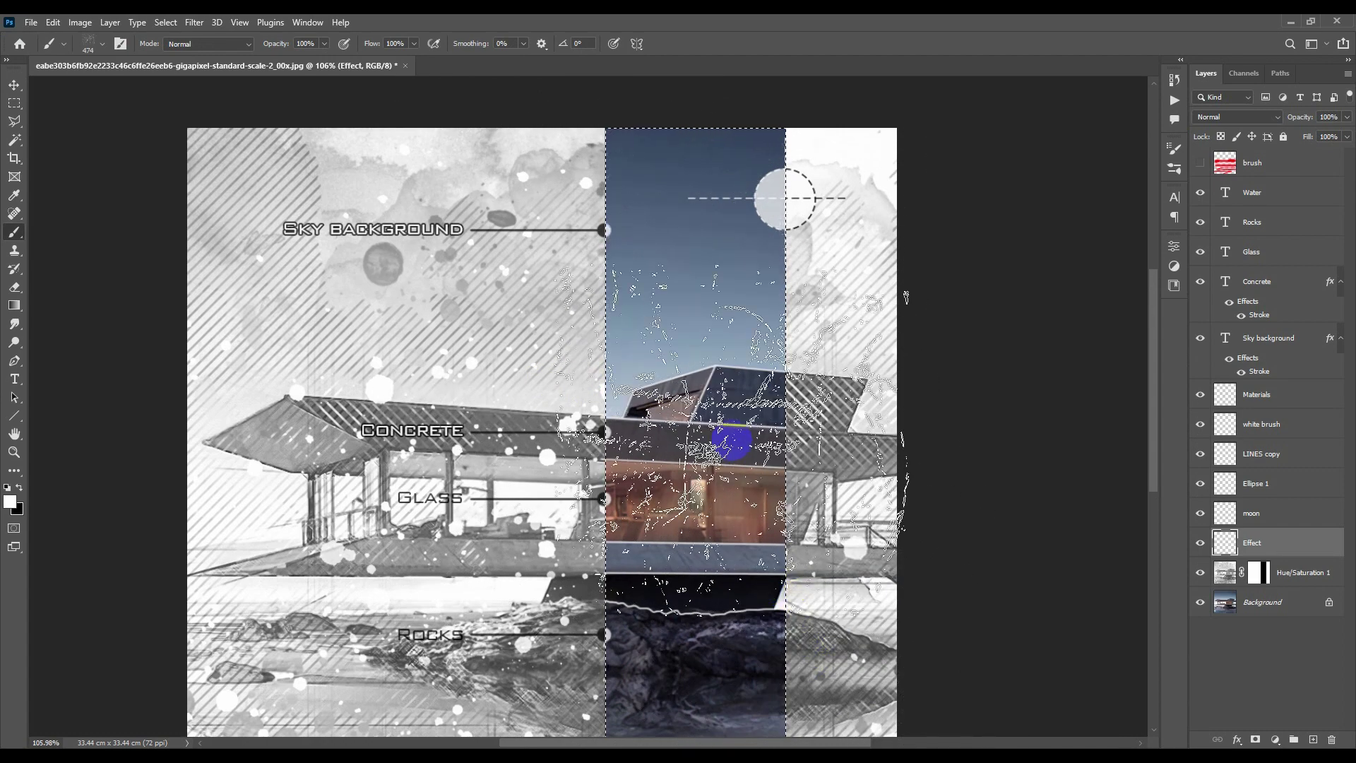
drag(719, 414, 681, 403)
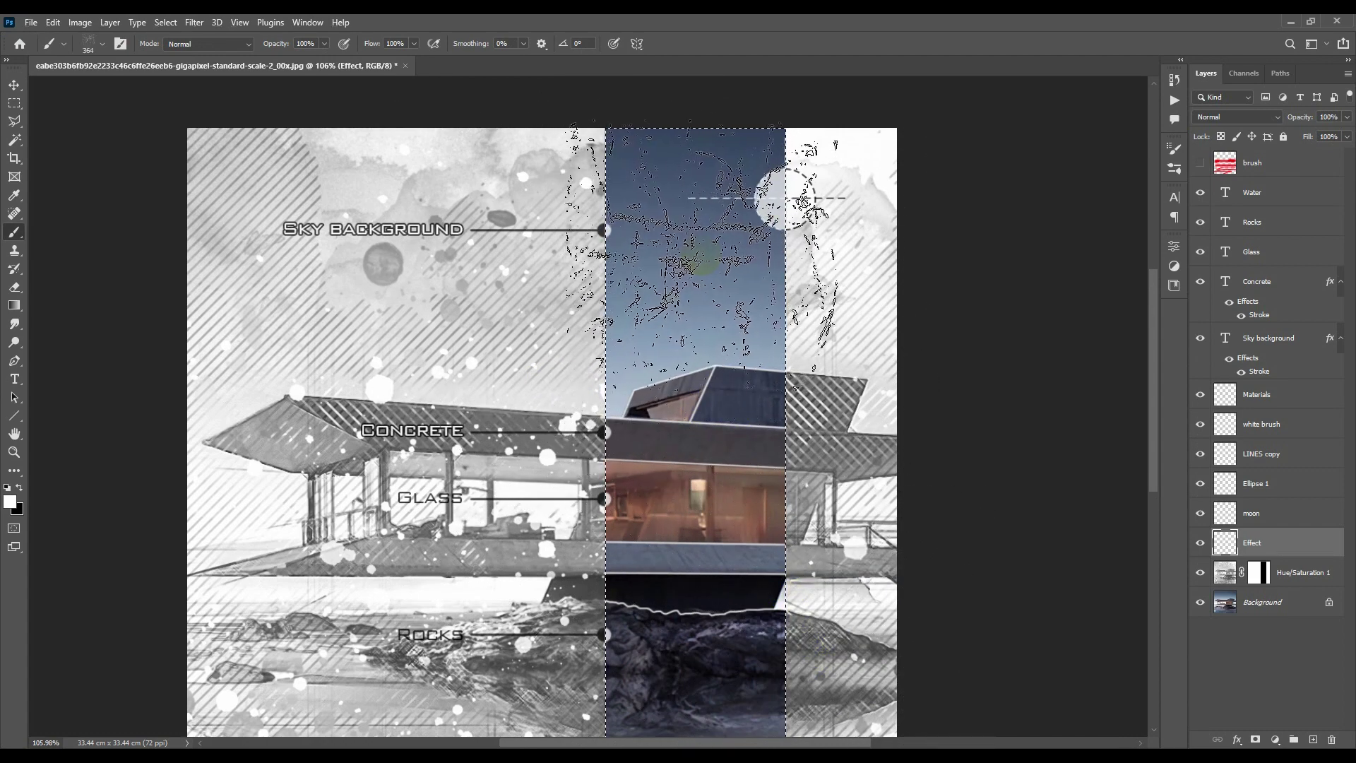
drag(709, 257, 690, 260)
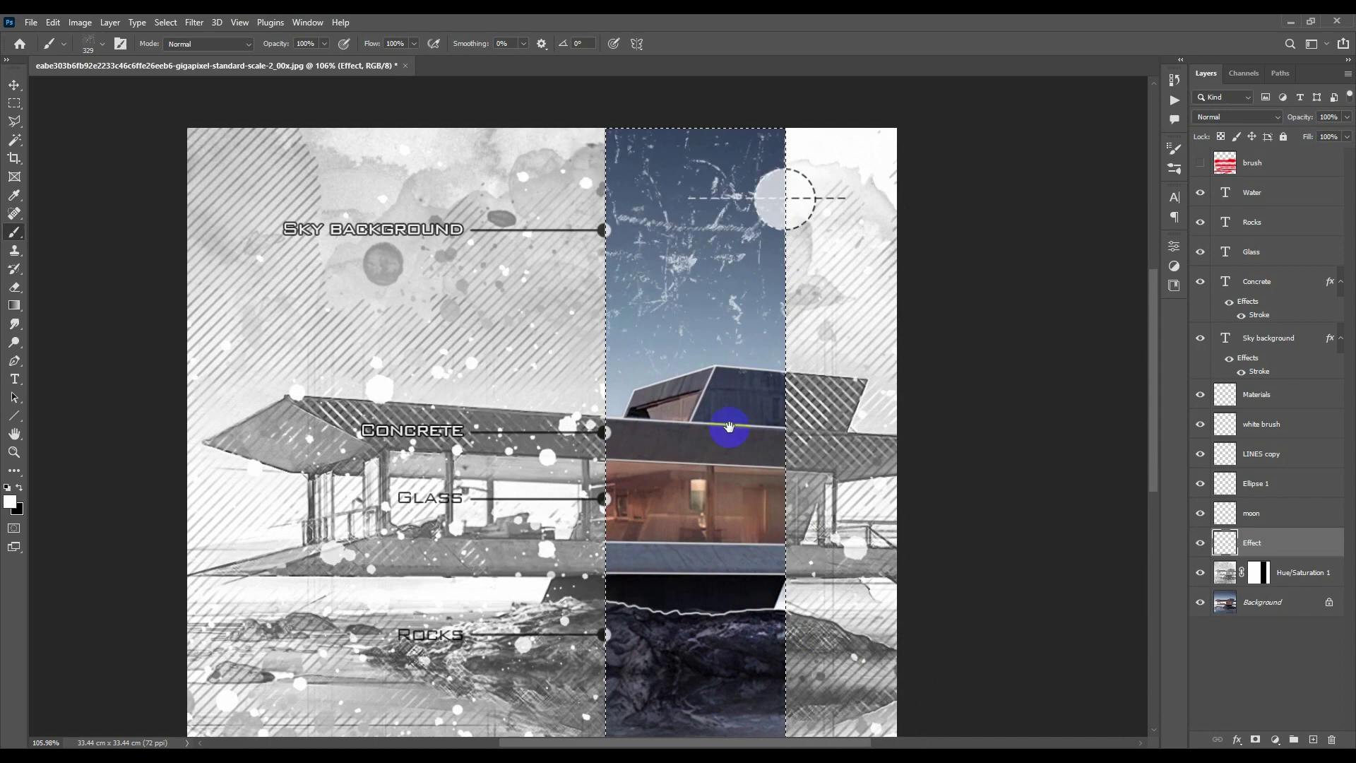
scroll(713, 396, down, 5)
click(711, 473)
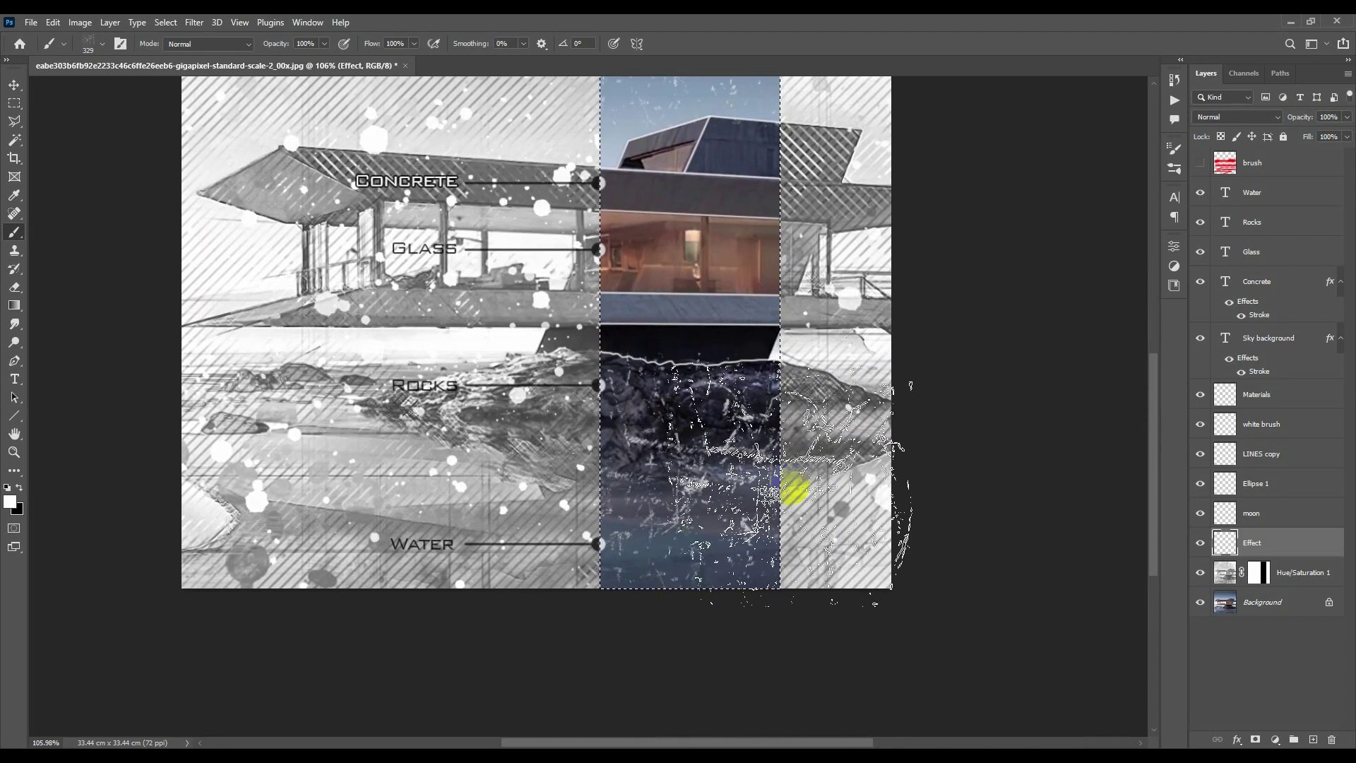
Step: Lower the Effect layer's opacity to 59% and clear the colour strip selection
key(v)
scroll(714, 378, down, 4)
scroll(671, 261, up, 3)
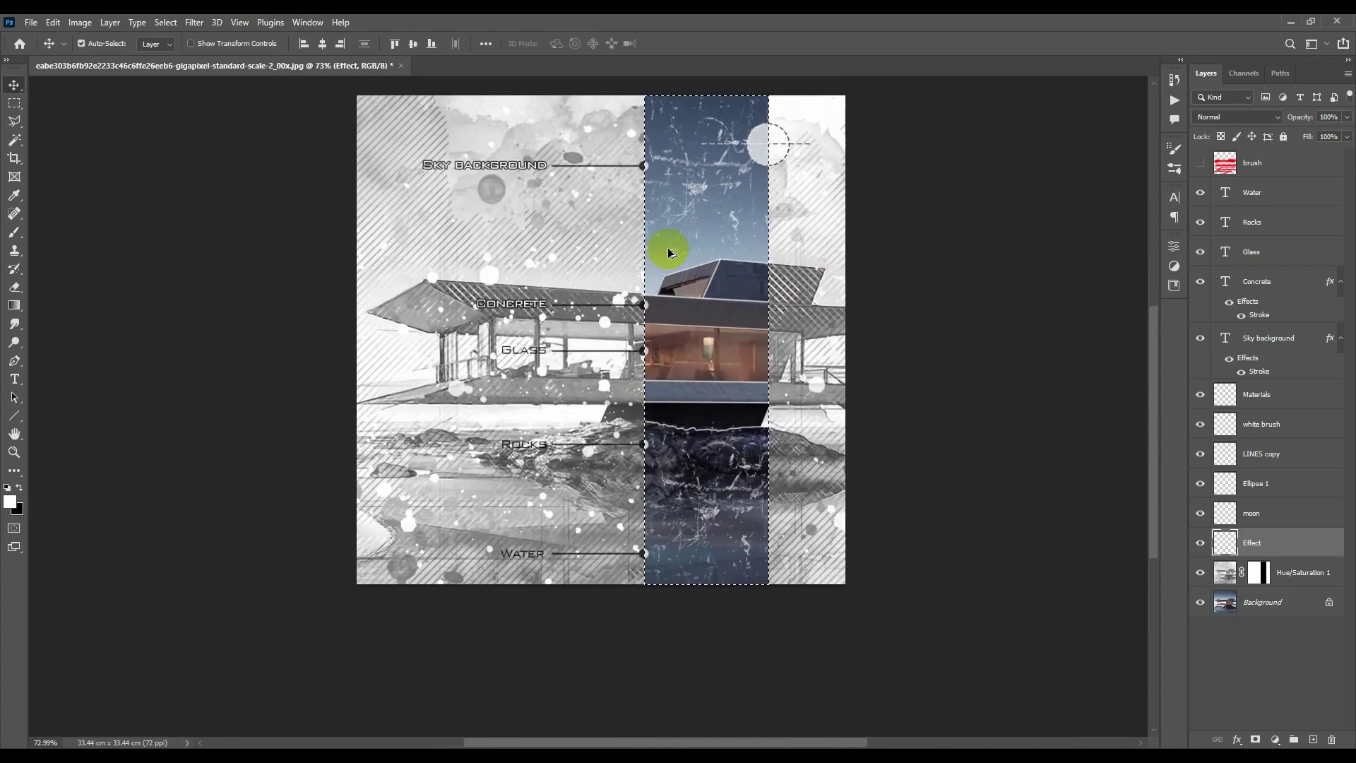
scroll(703, 268, up, 2)
scroll(724, 277, up, 2)
scroll(734, 277, up, 3)
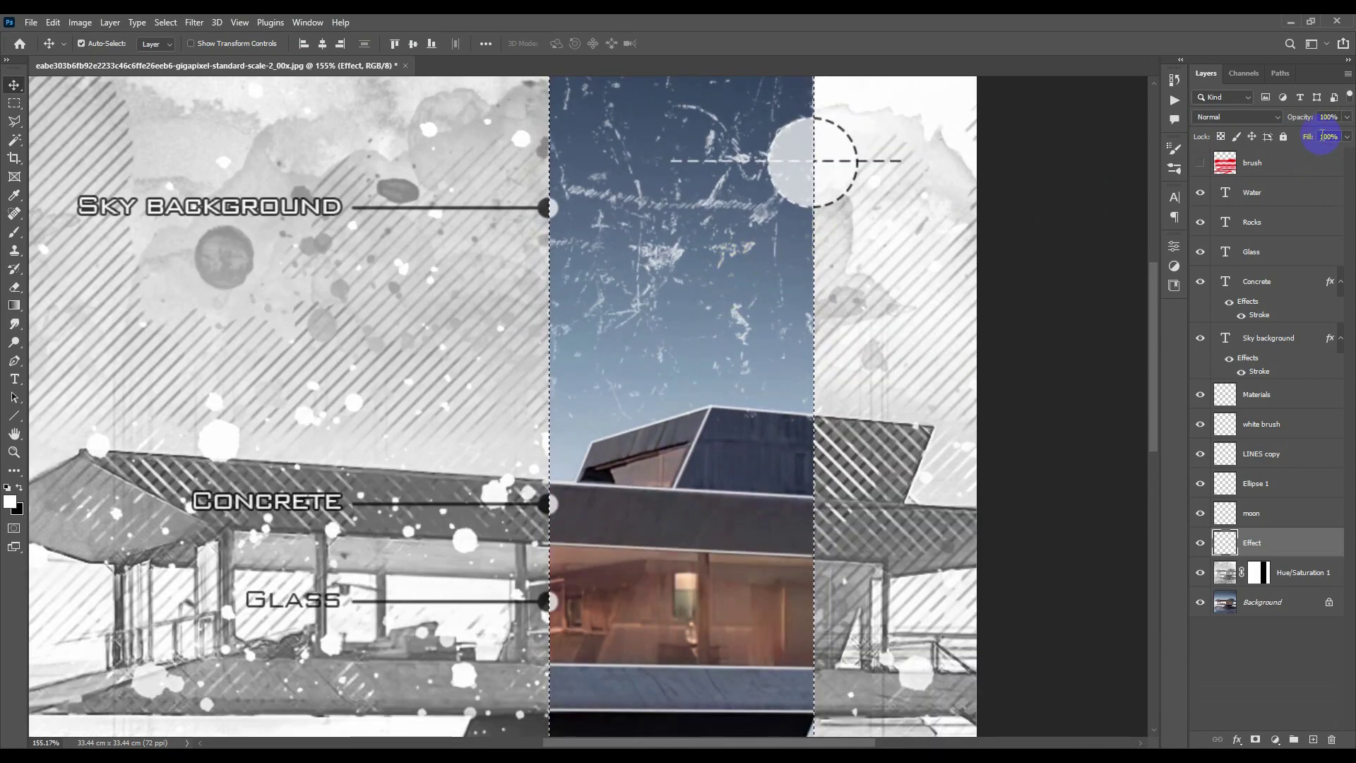
drag(1306, 117, 1298, 121)
scroll(681, 309, down, 6)
scroll(688, 328, up, 2)
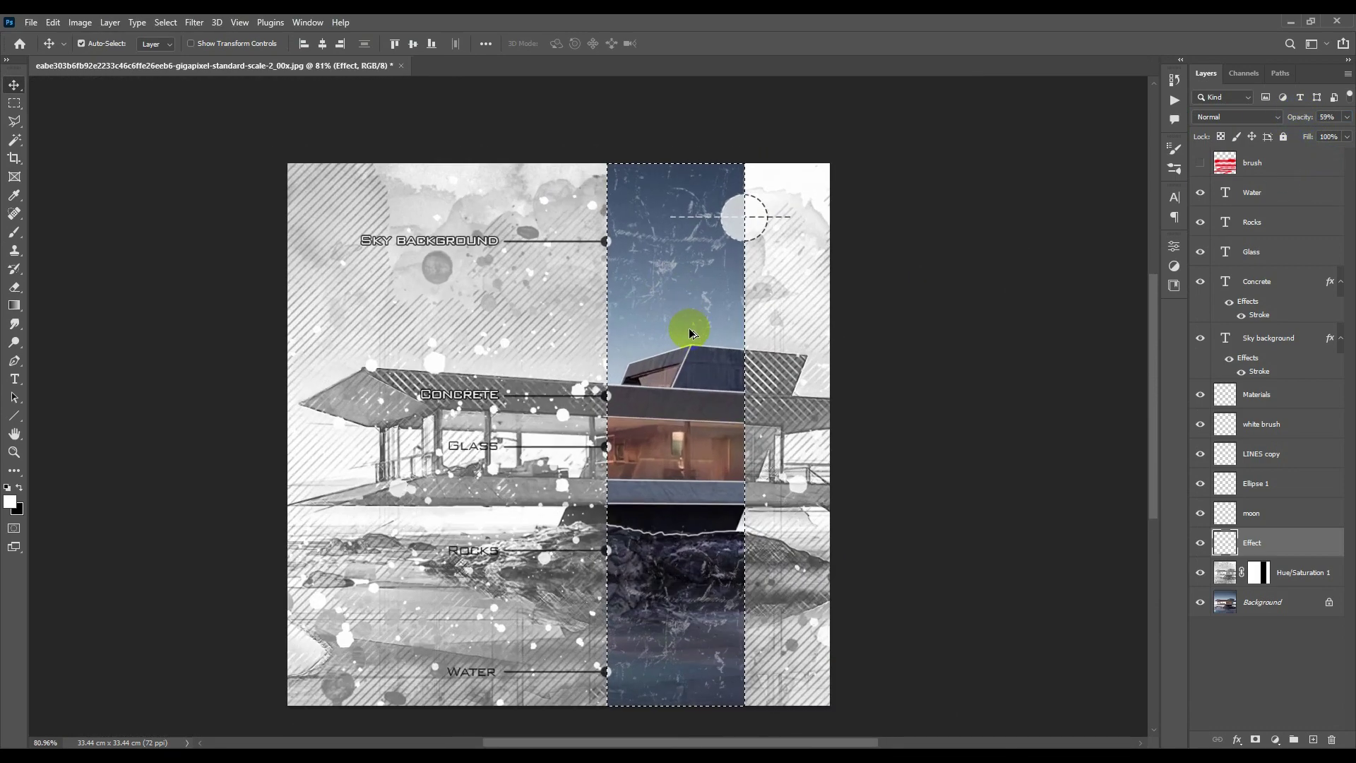
drag(688, 328, 689, 329)
scroll(695, 337, down, 3)
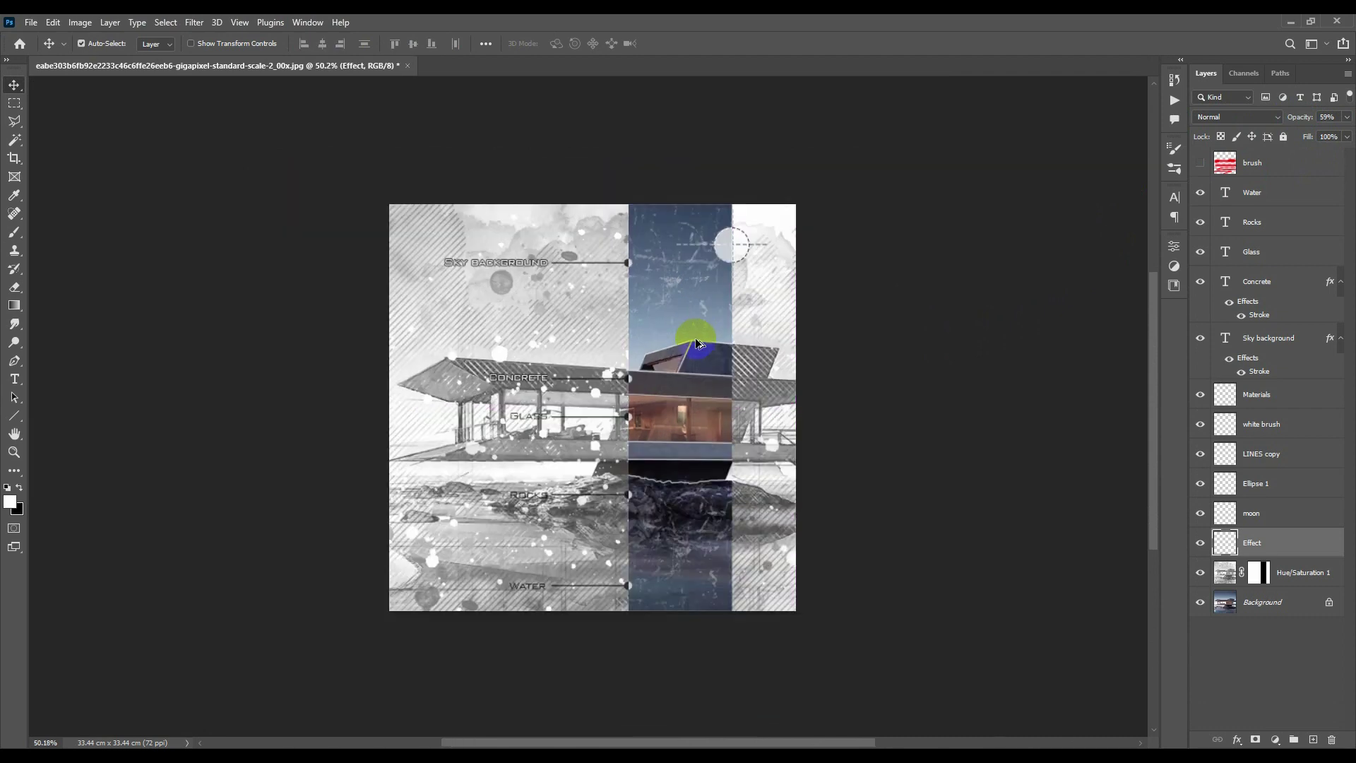
scroll(698, 342, up, 2)
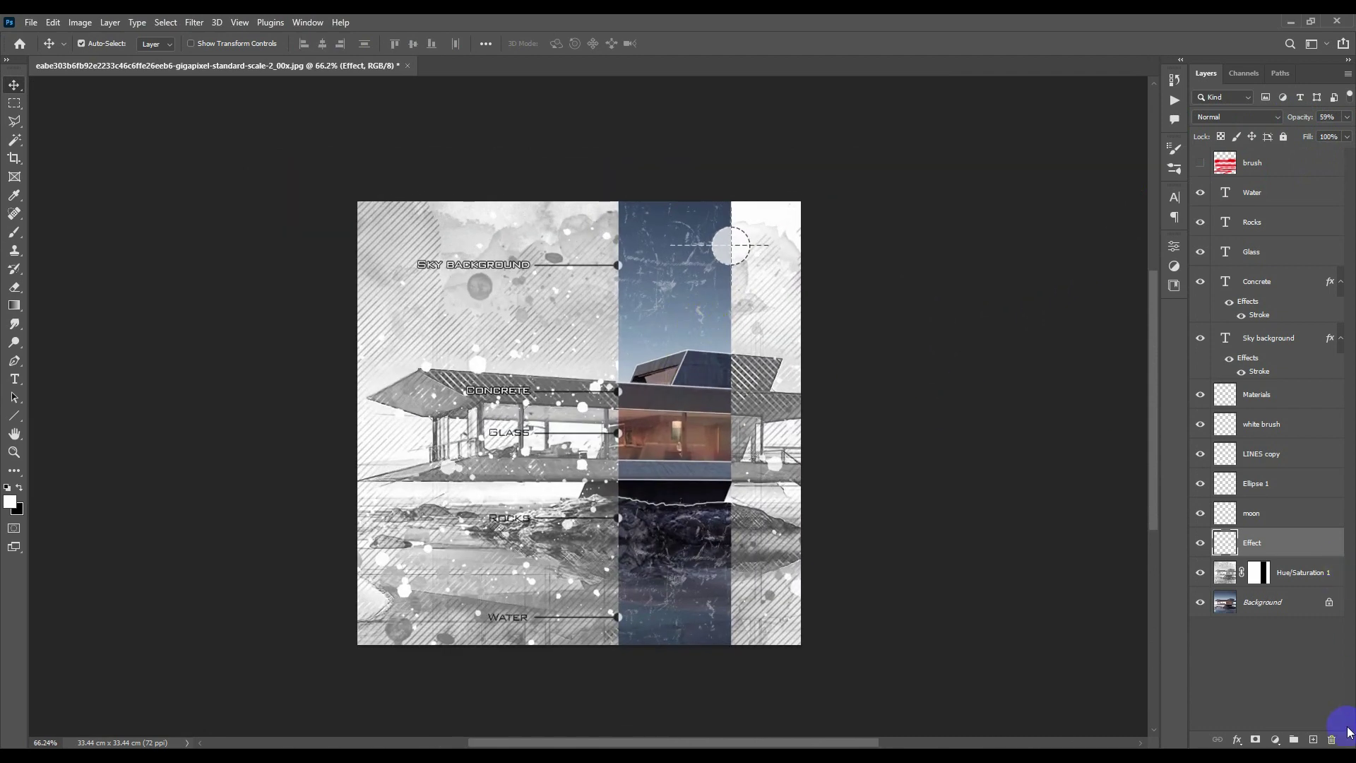
Step: Add a new layer named "arrows" directly above the Effect layer
click(1313, 739)
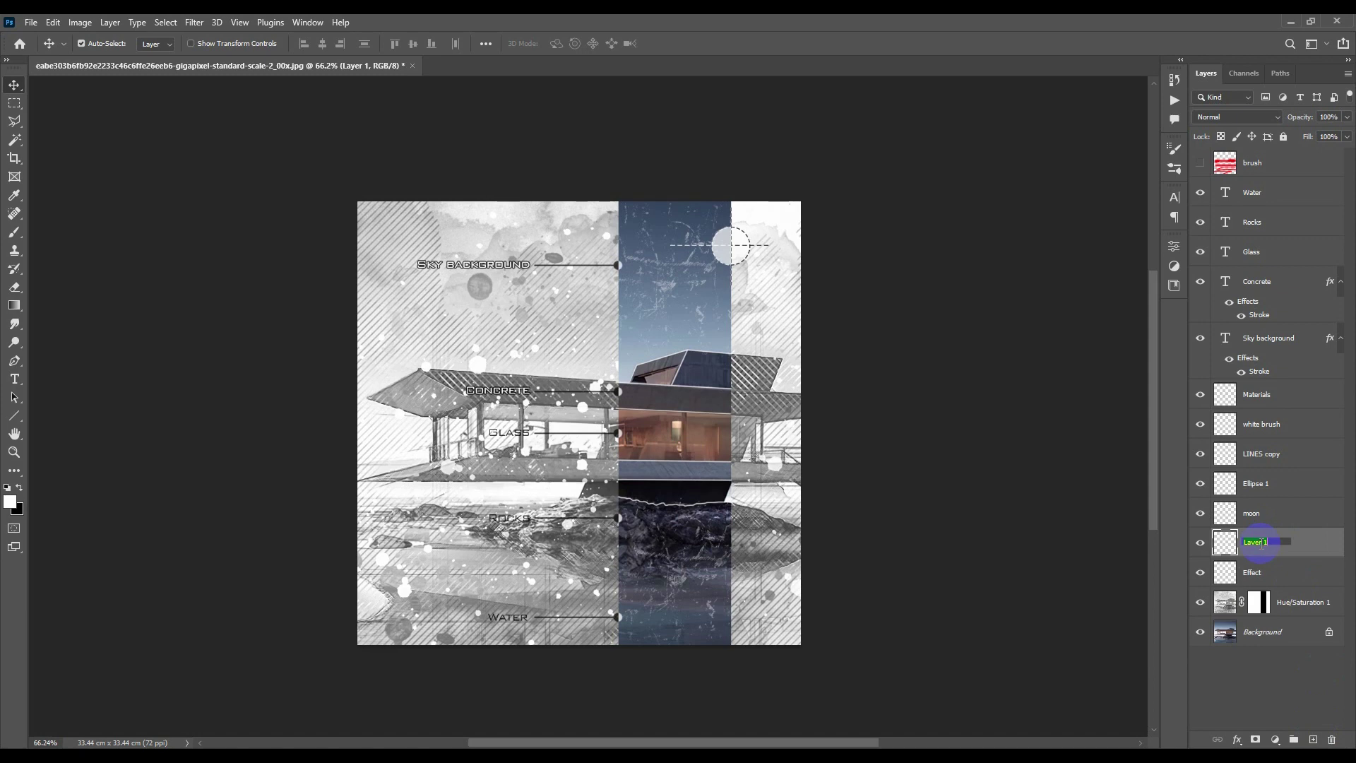
key(Return)
scroll(656, 368, up, 3)
drag(719, 370, 711, 392)
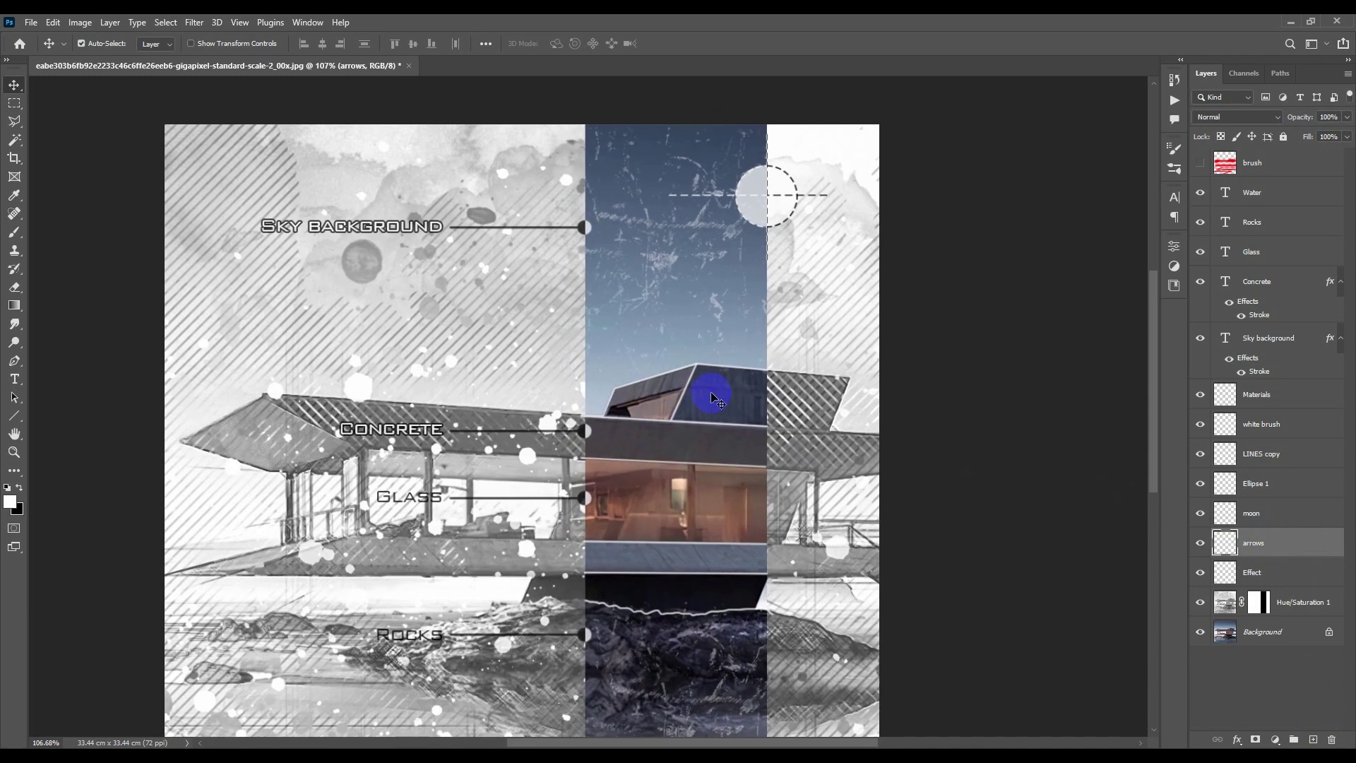
Step: Choose the 2462 px curved arrow brush from the arrow-doodles-set for the Brush tool
key(b)
right_click(730, 400)
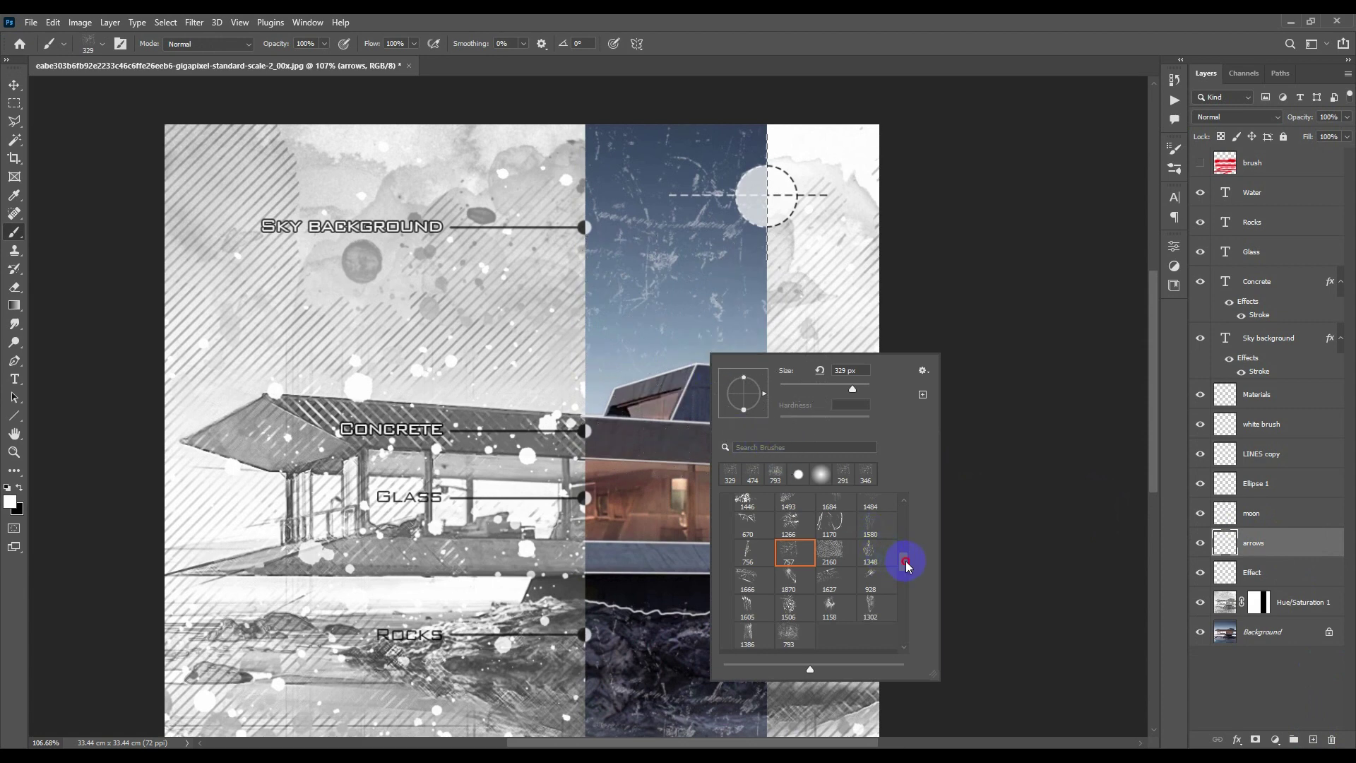
drag(907, 563, 909, 587)
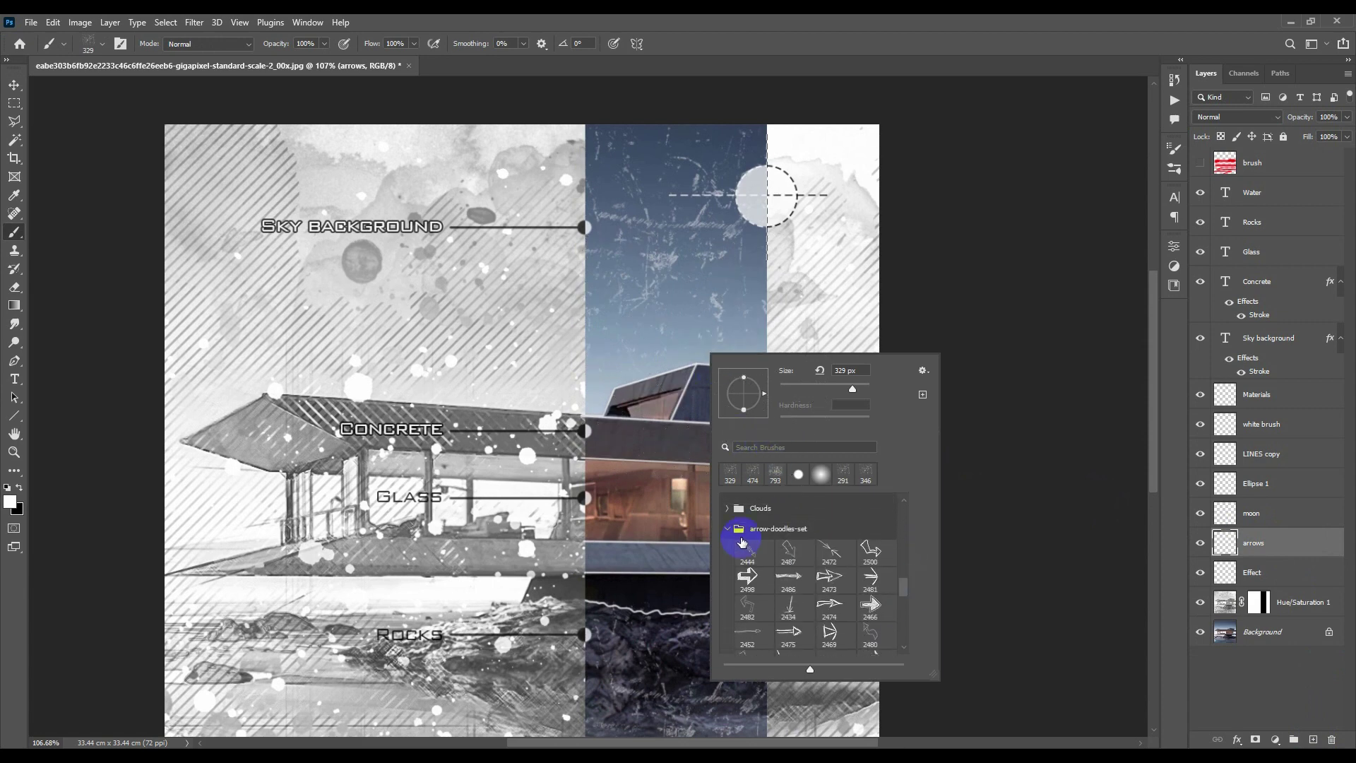
scroll(818, 565, down, 3)
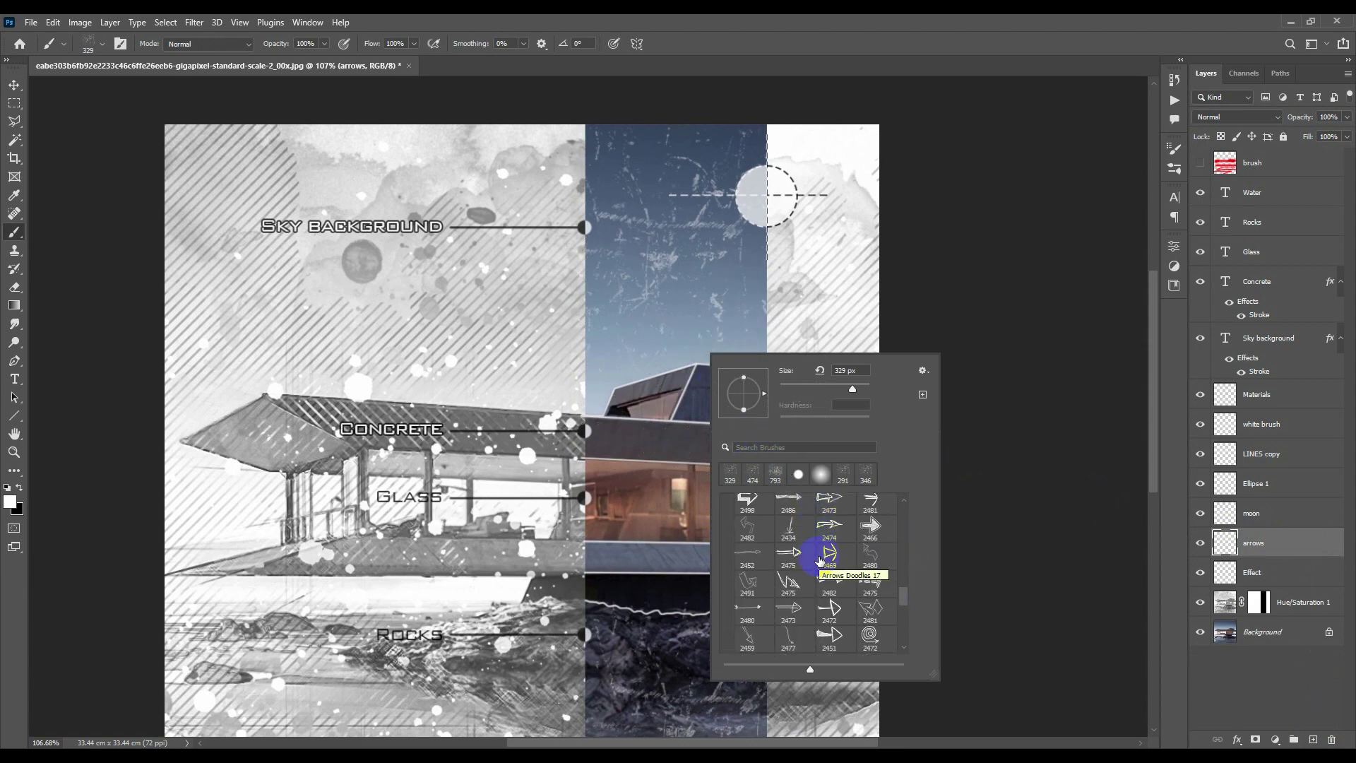
scroll(819, 569, down, 3)
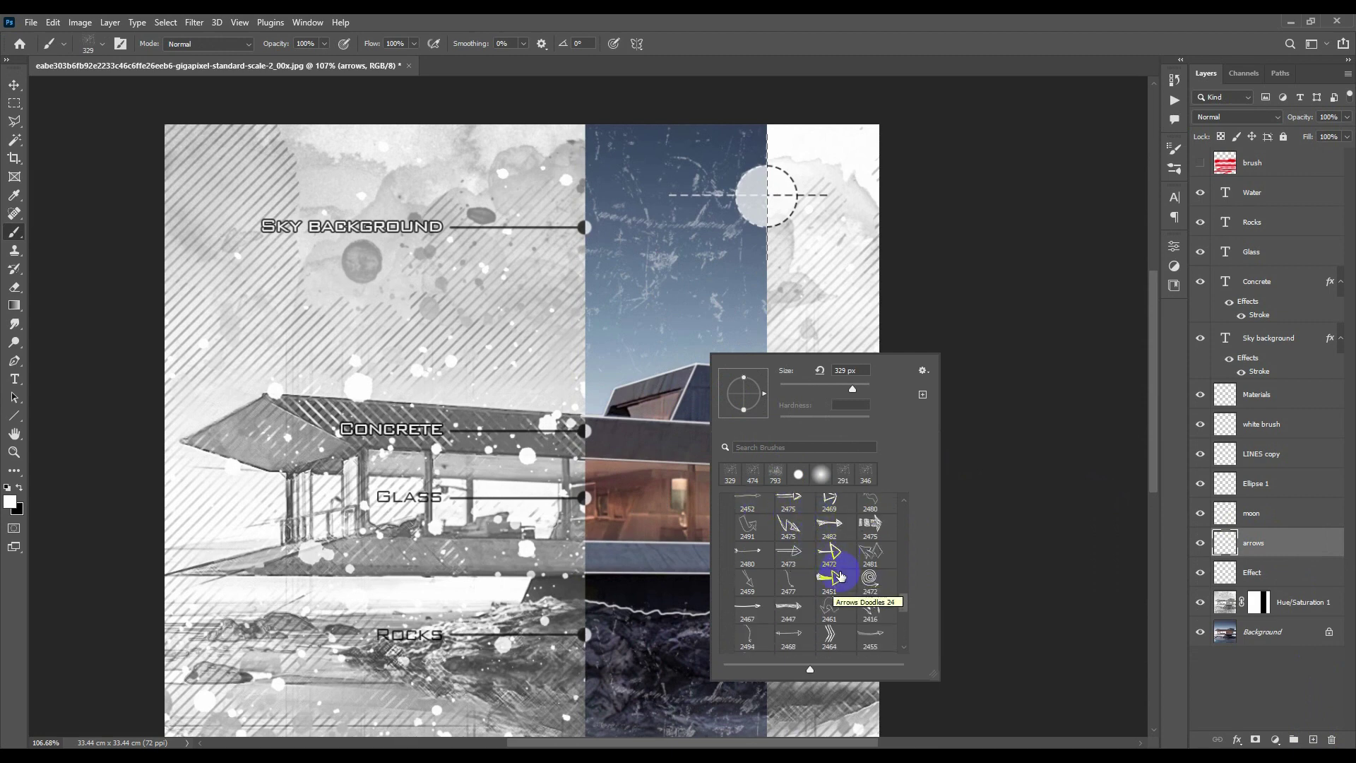
scroll(842, 578, down, 1)
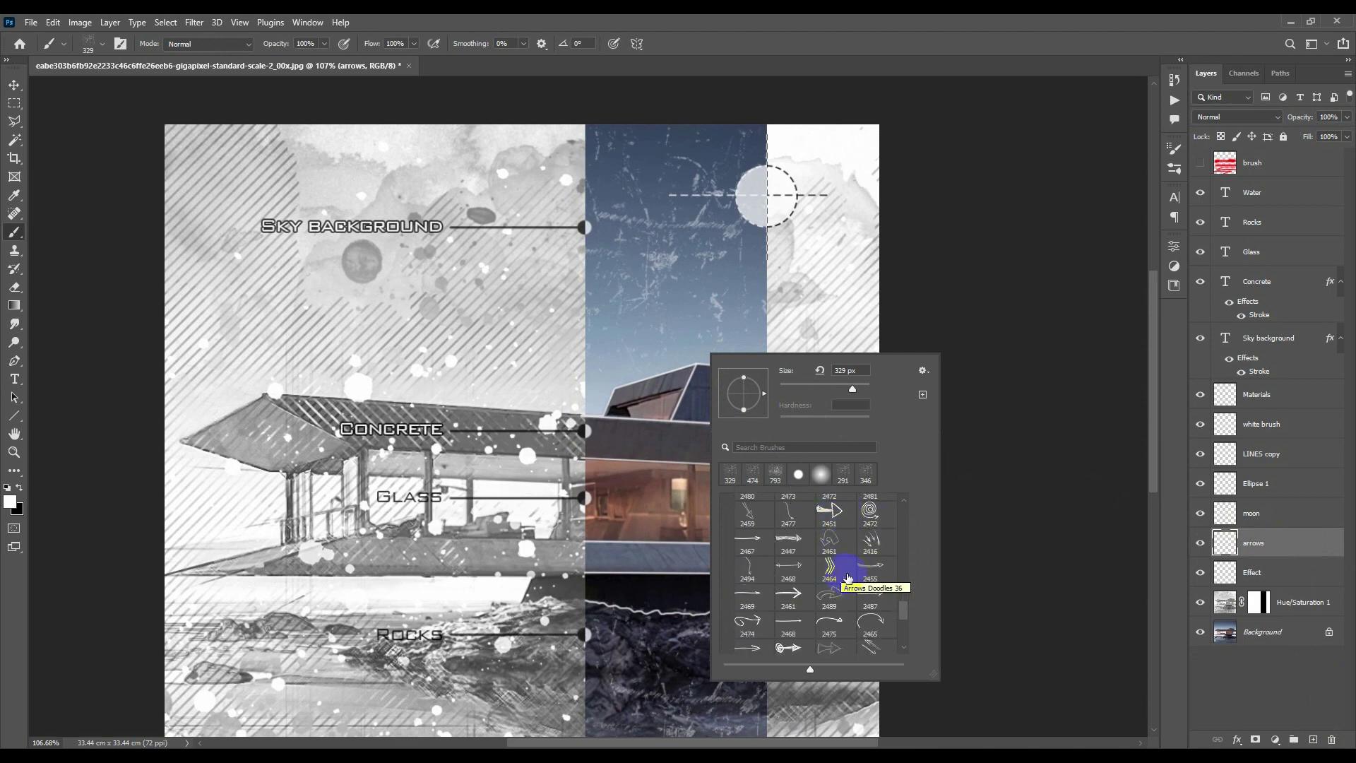
scroll(848, 578, down, 4)
scroll(848, 578, down, 2)
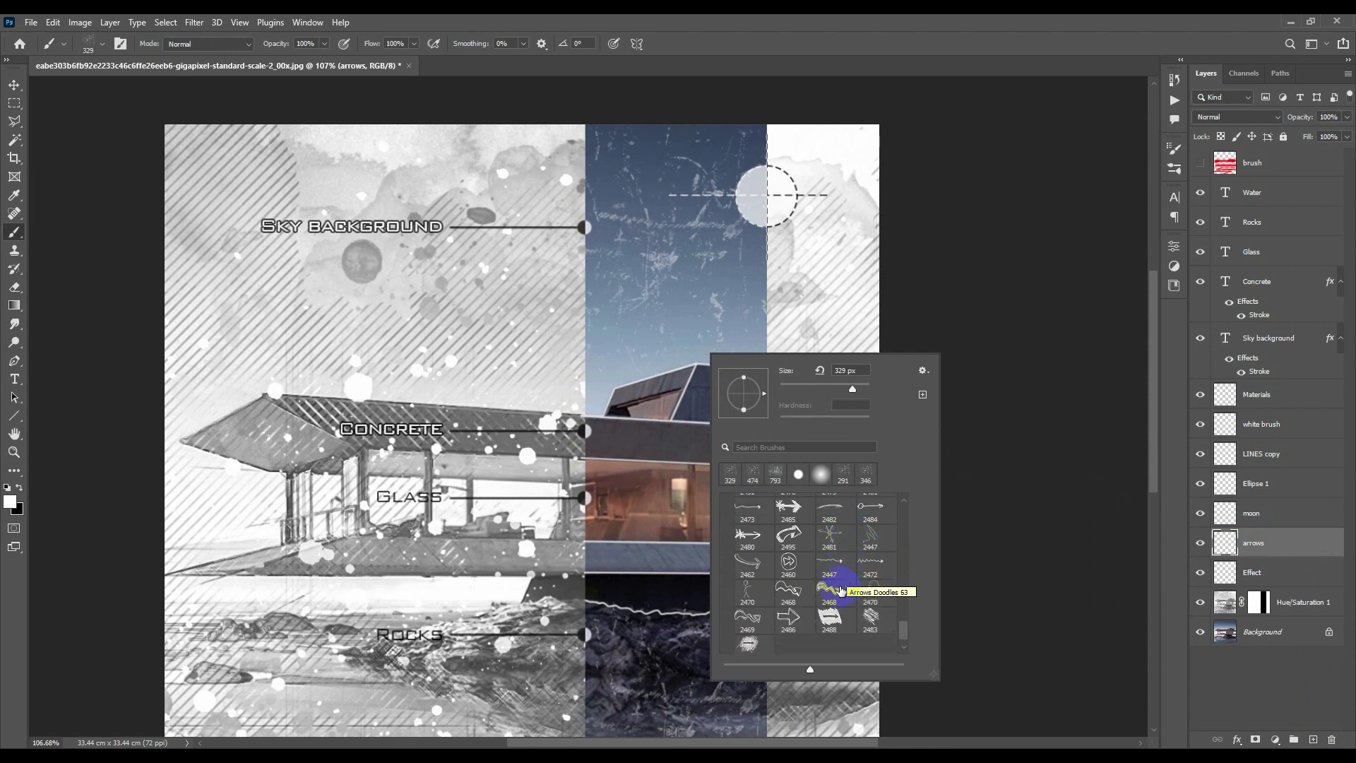
click(749, 569)
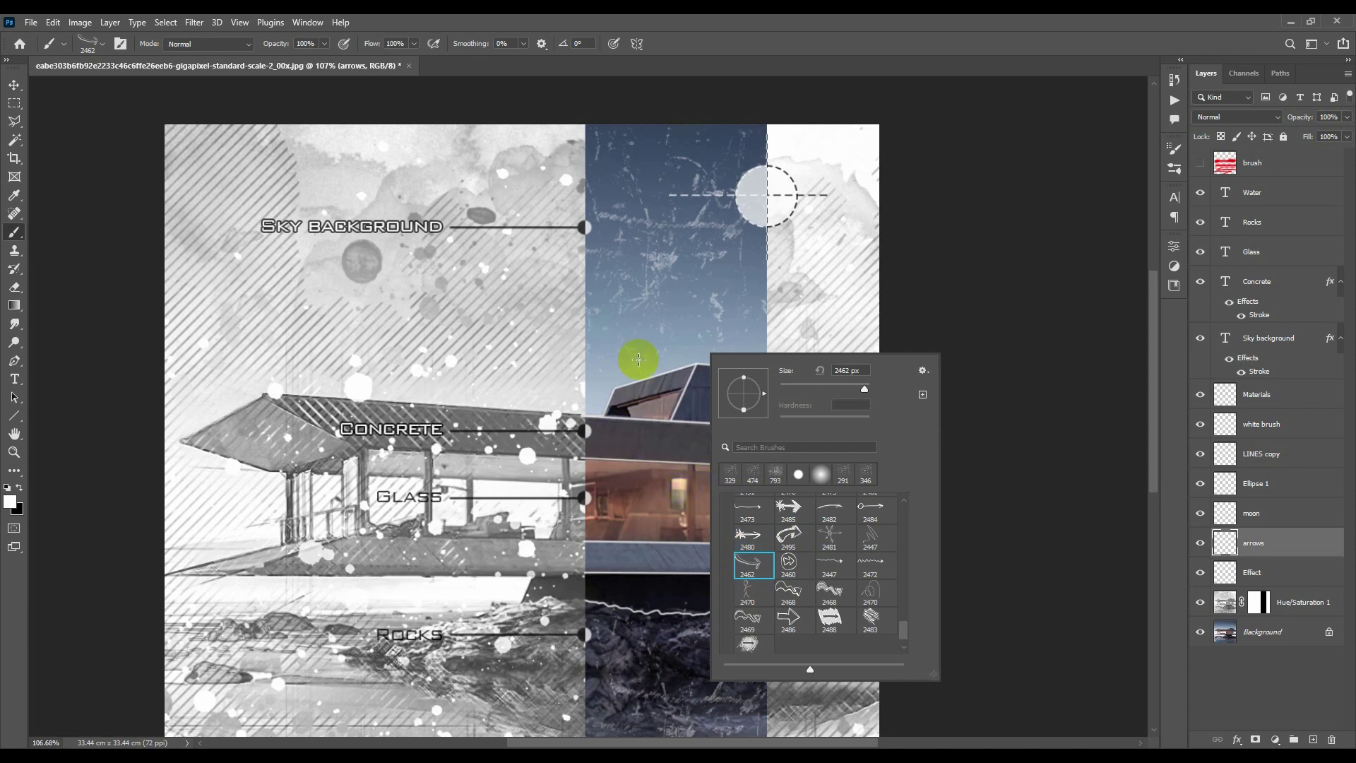
Step: Reduce the arrow brush to 66 px, rotate it to 119° and stamp a white upward arrow in the sky above the roof
drag(647, 375, 567, 382)
right_click(679, 364)
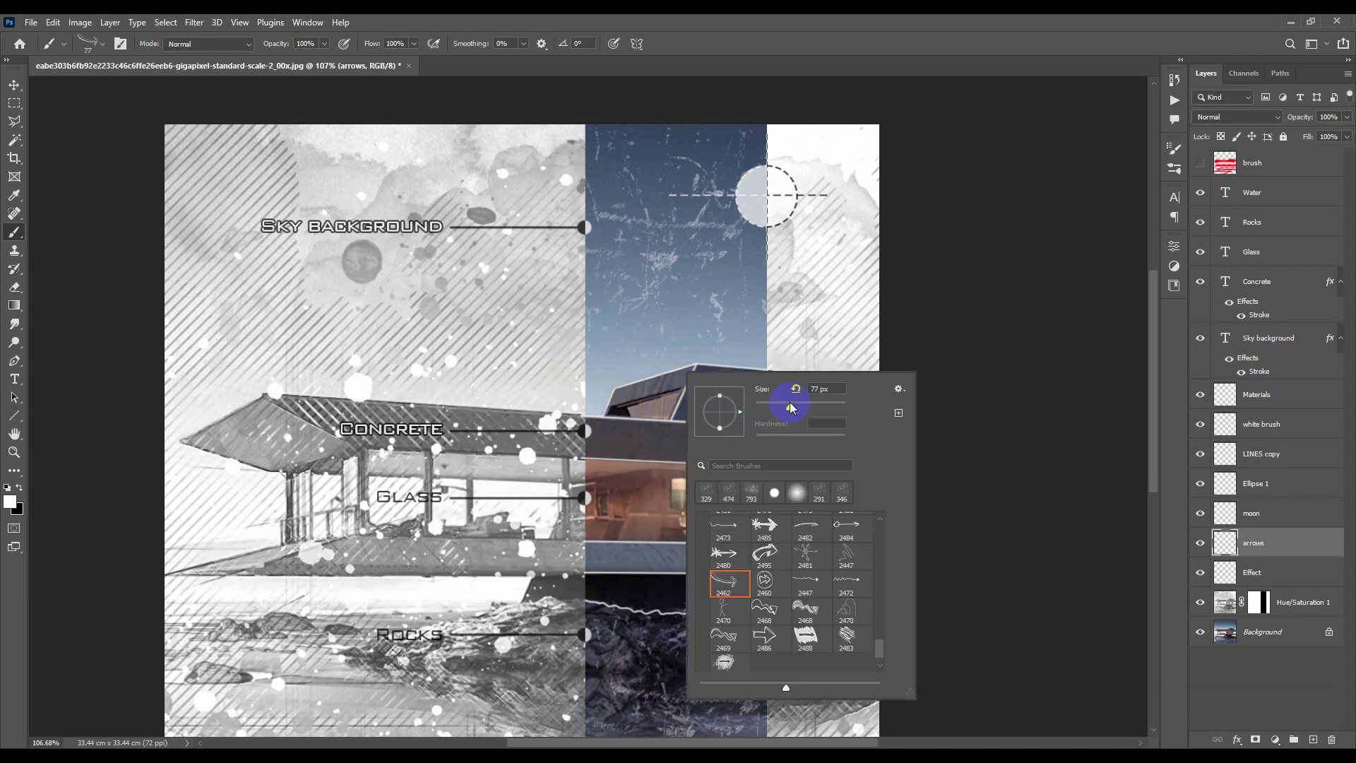
click(619, 401)
right_click(709, 338)
mouse_move(697, 364)
mouse_down()
mouse_move(710, 337)
mouse_move(734, 347)
mouse_move(660, 338)
mouse_up()
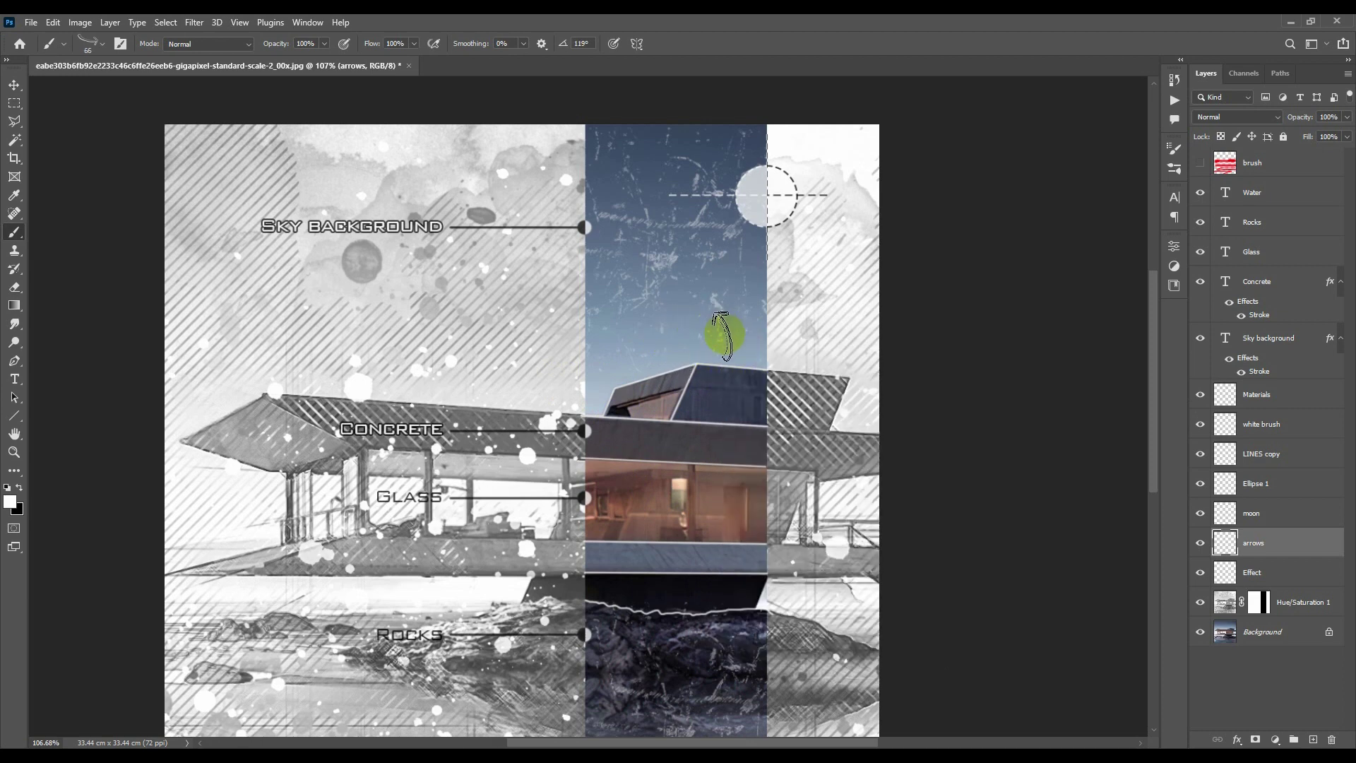
Step: Set the arrow brush to 111 px at -111° and stamp a white downward arrow on the strip just below the rocks
drag(754, 448, 753, 315)
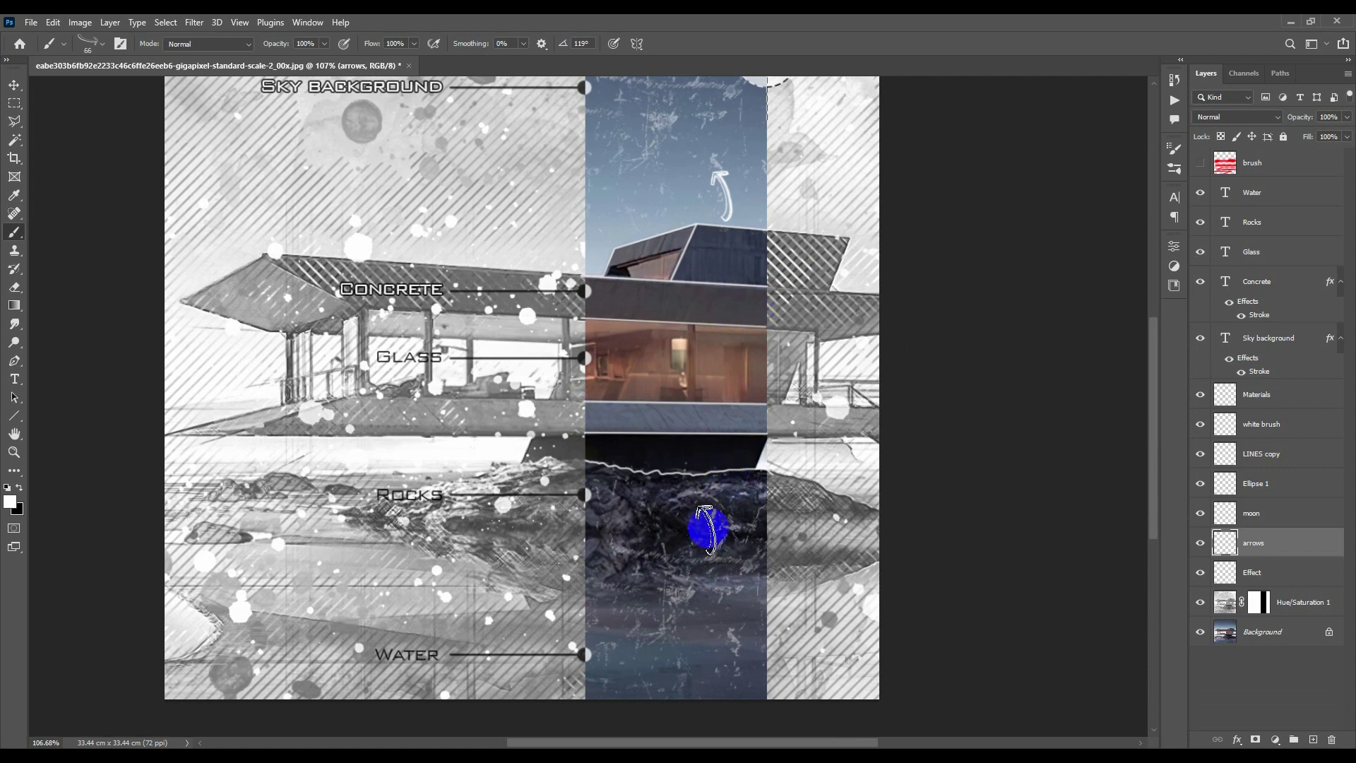
drag(706, 530, 711, 417)
right_click(712, 417)
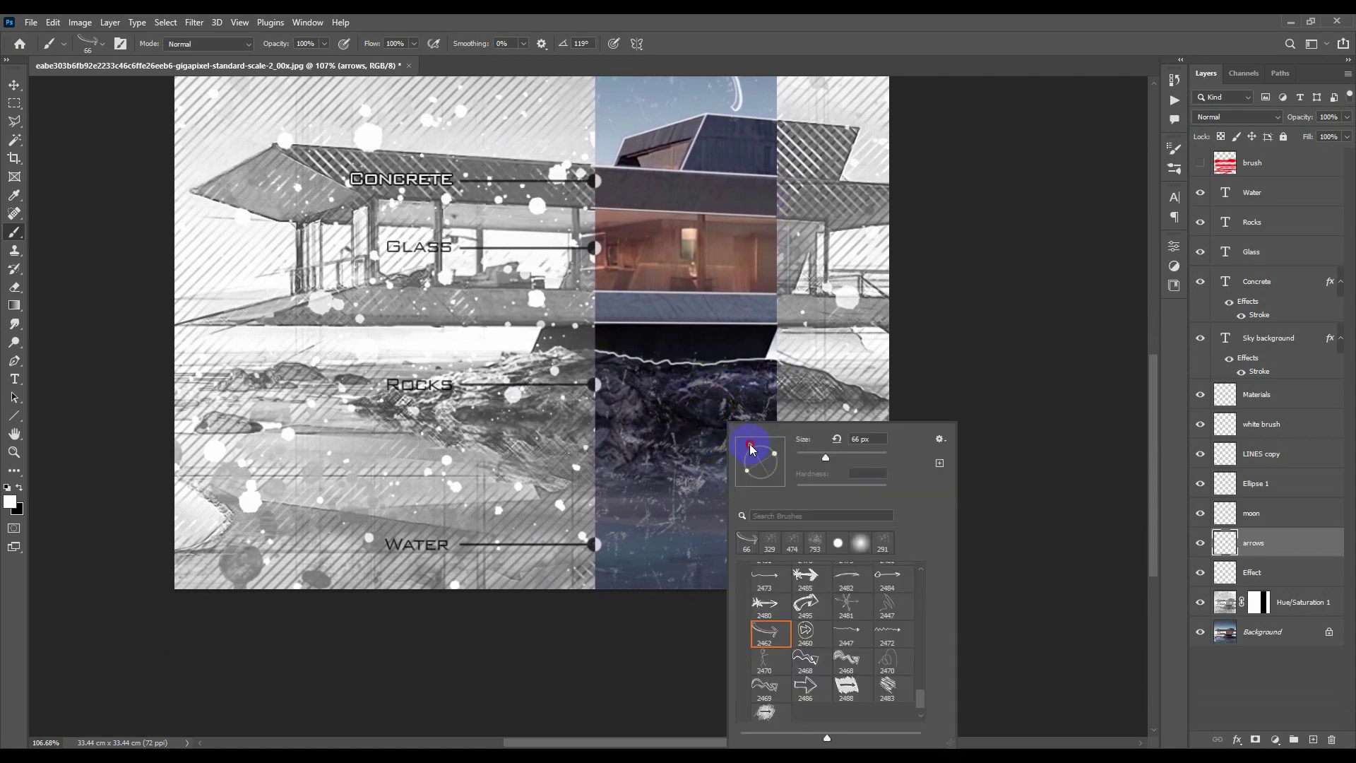
drag(675, 499, 706, 495)
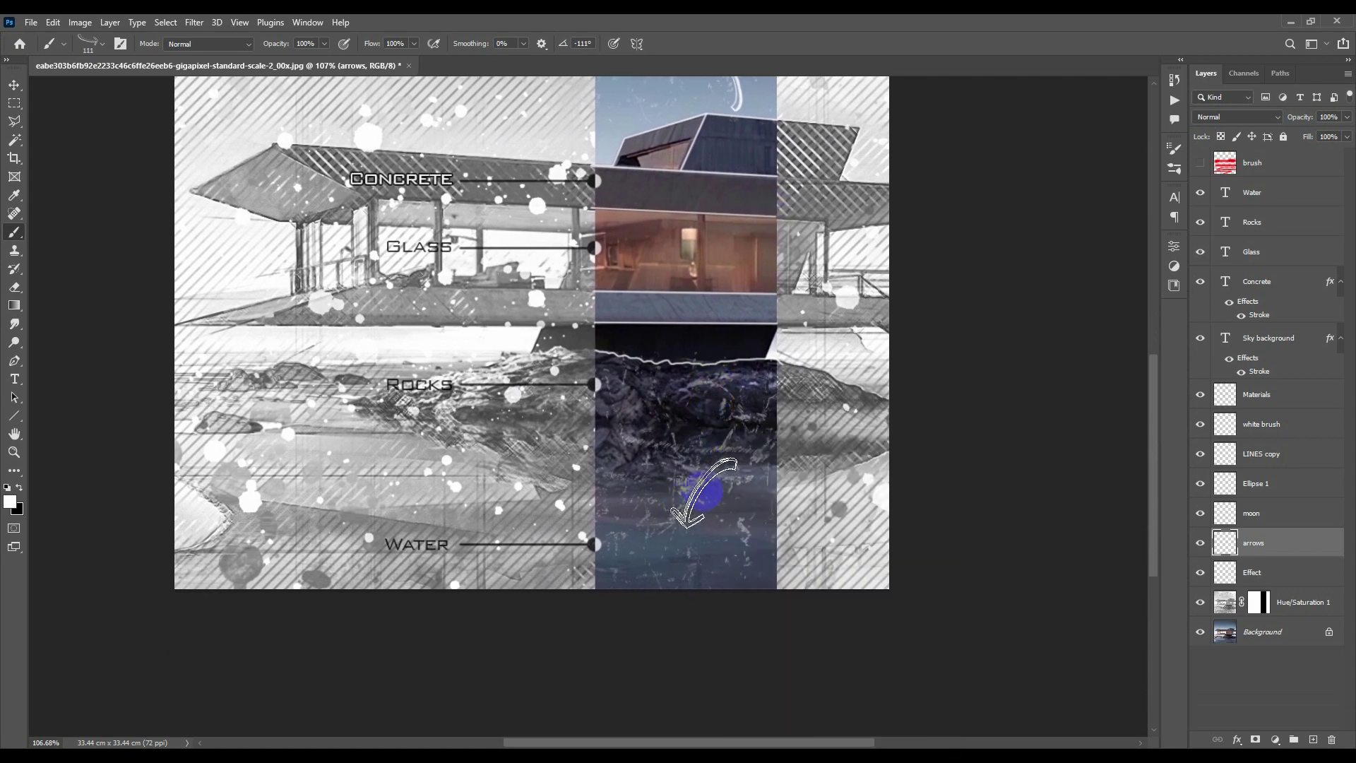
click(704, 481)
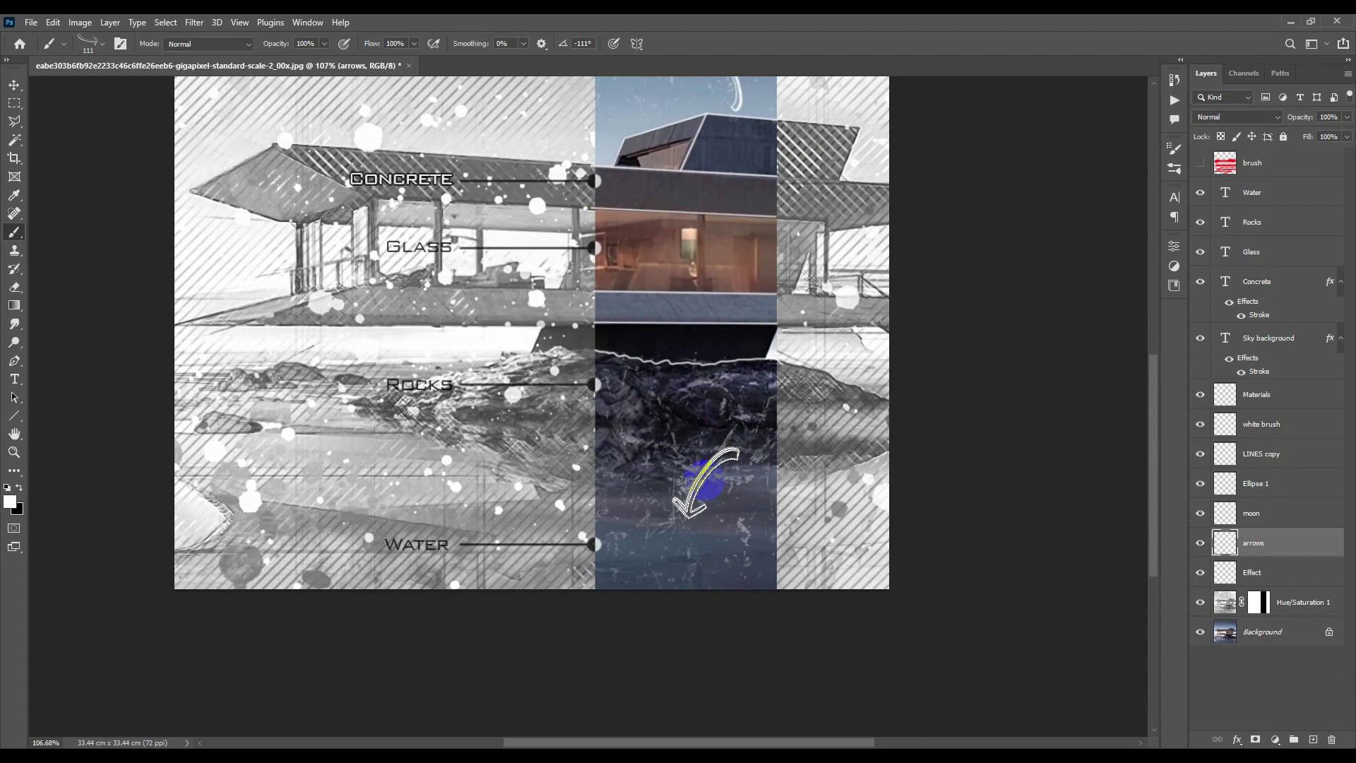
Step: Add a white text label "Rooftop" in the strip's sky above the upper arrow
key(v)
scroll(688, 478, down, 6)
scroll(690, 329, up, 7)
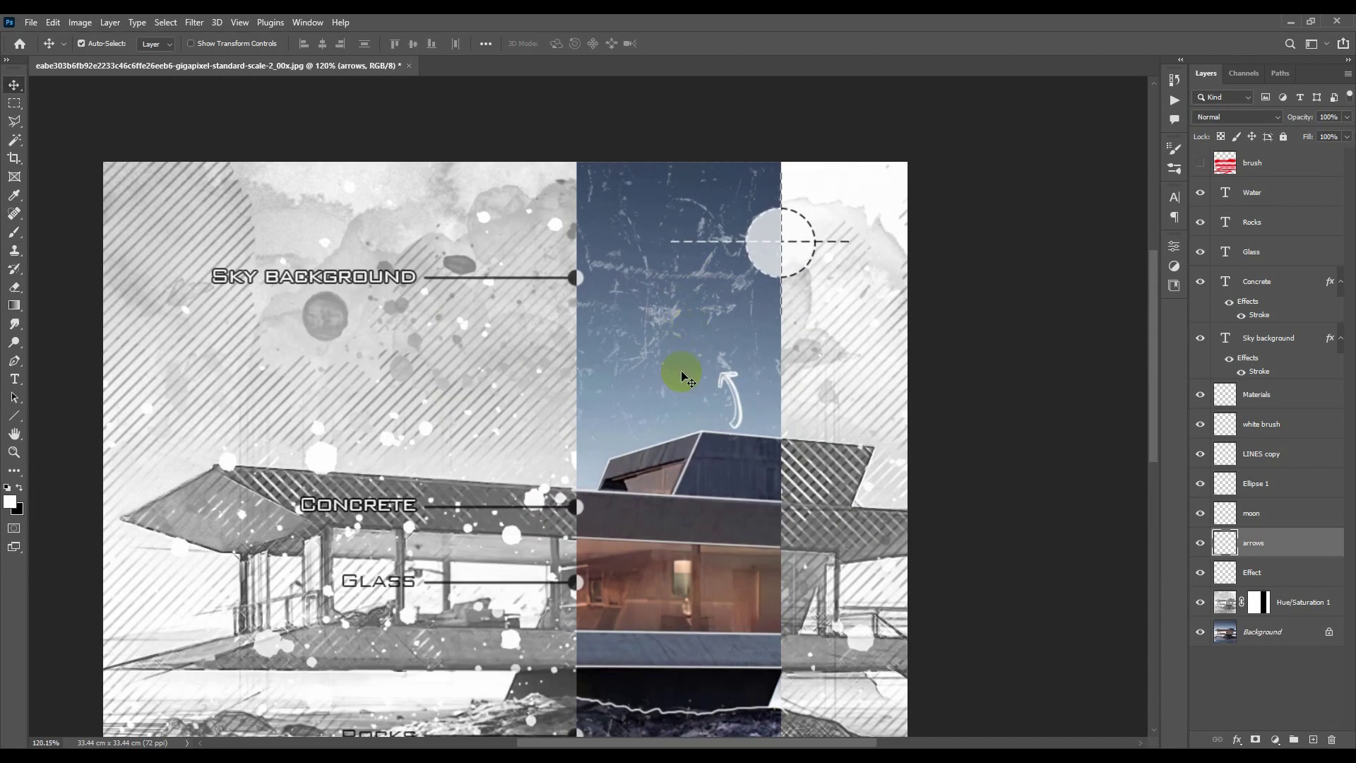
key(t)
click(642, 364)
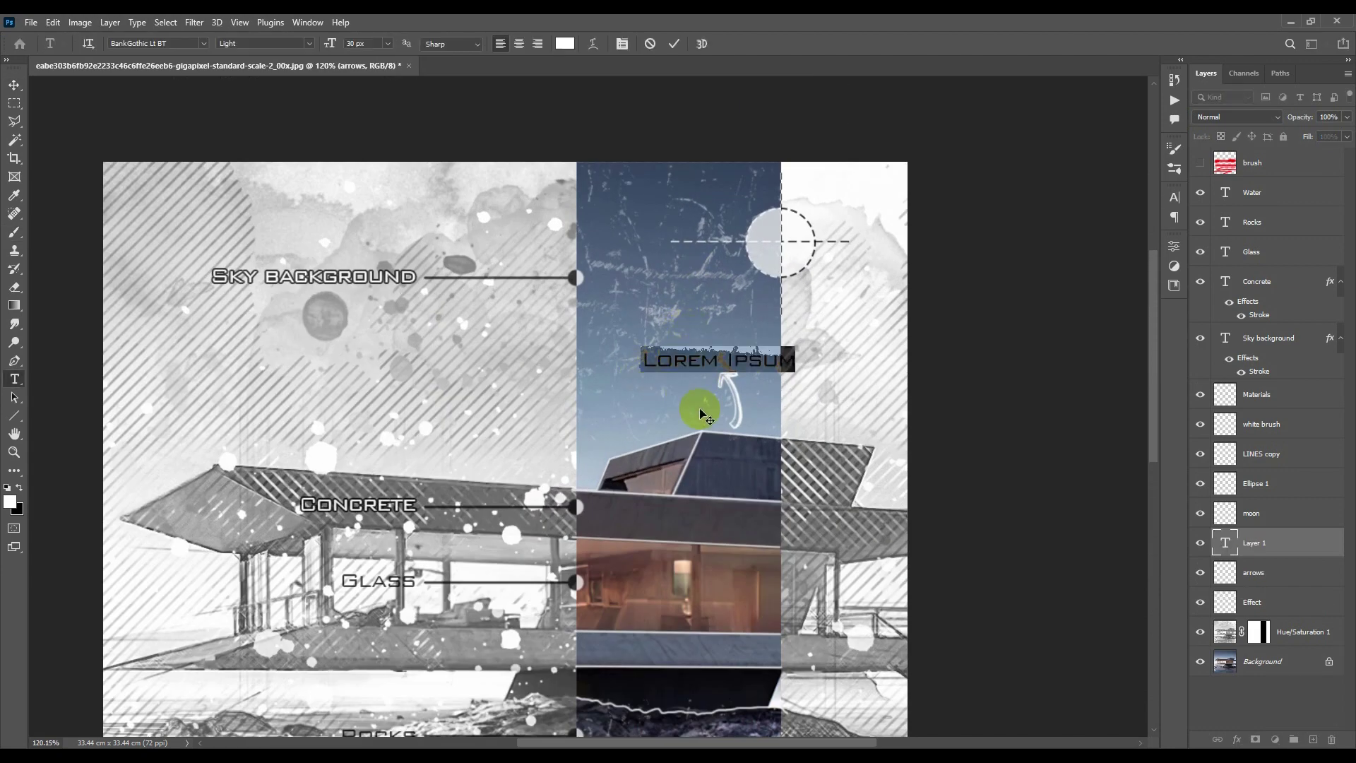
text(Rooftop)
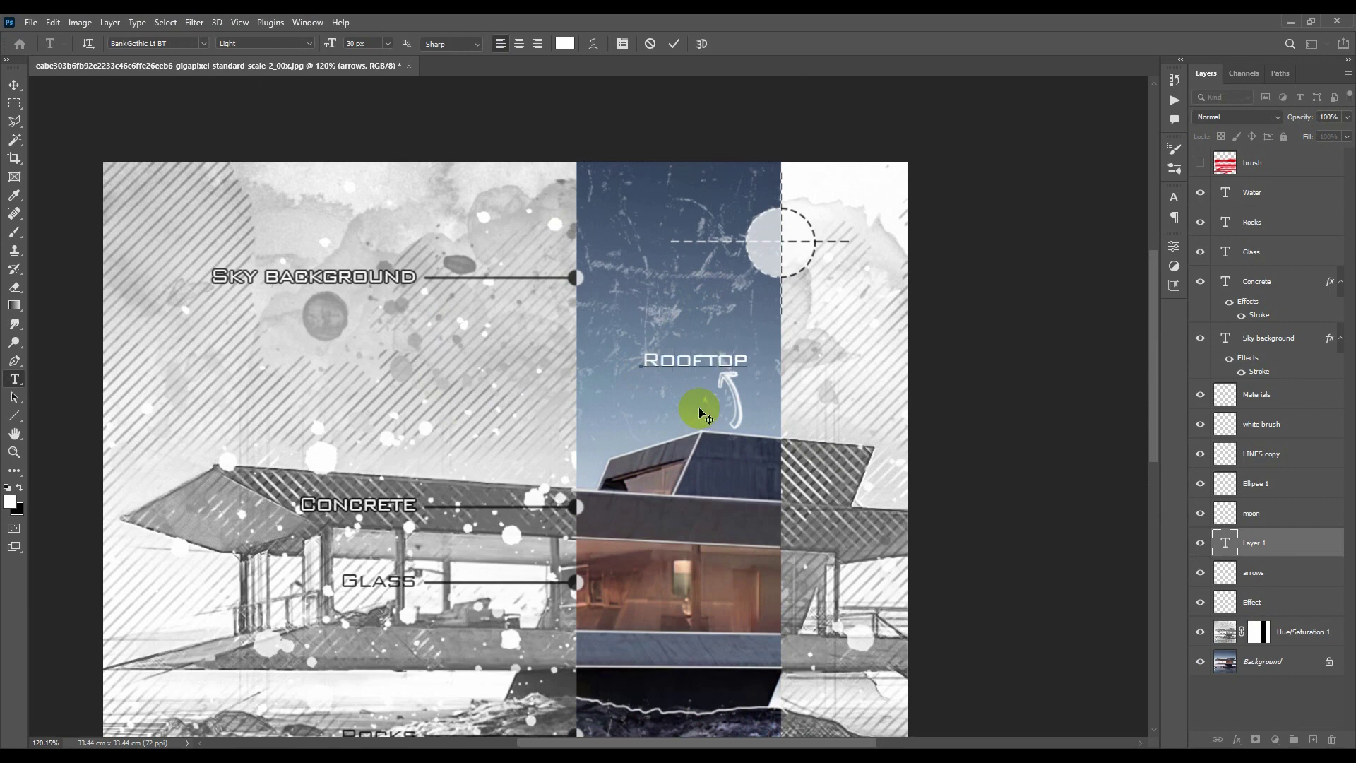
Step: Change the Rooftop label's font to Mya Papaya
key(ctrl+a)
click(204, 44)
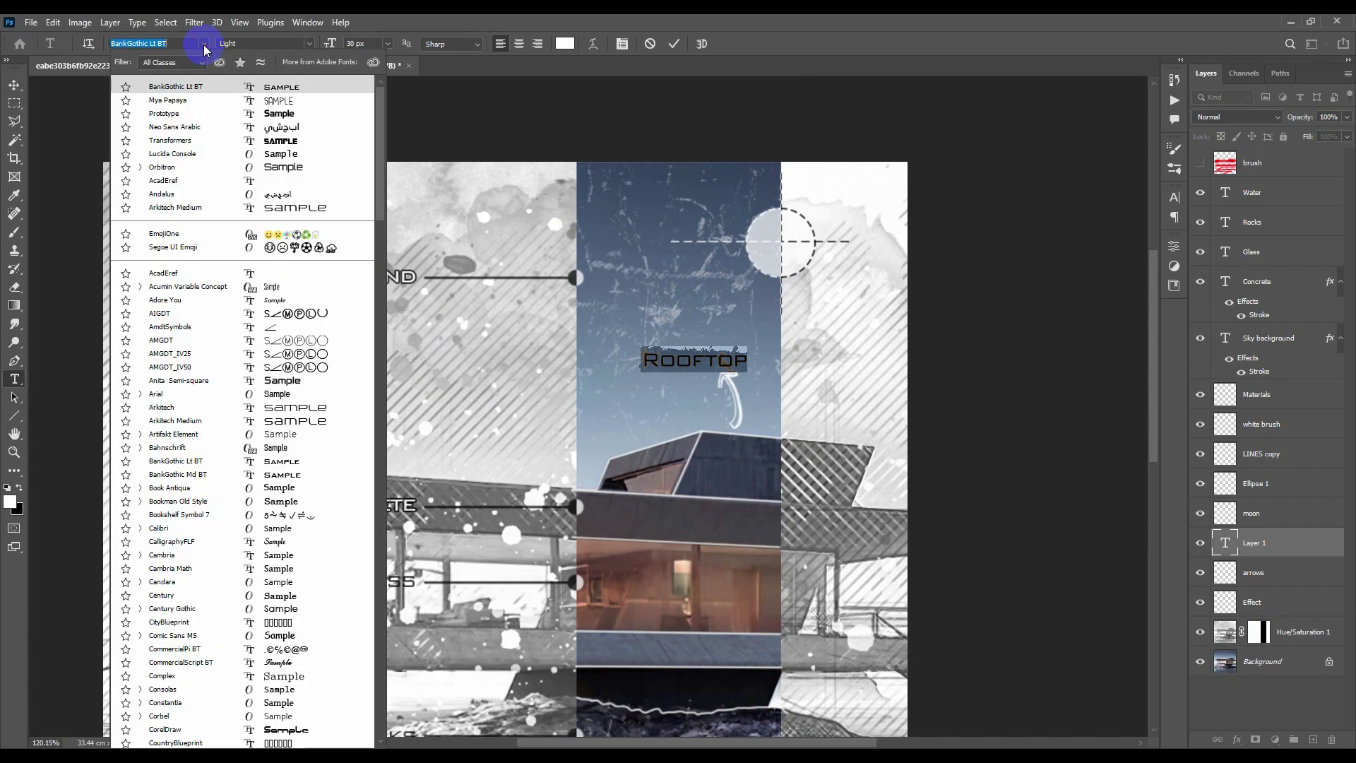
click(168, 100)
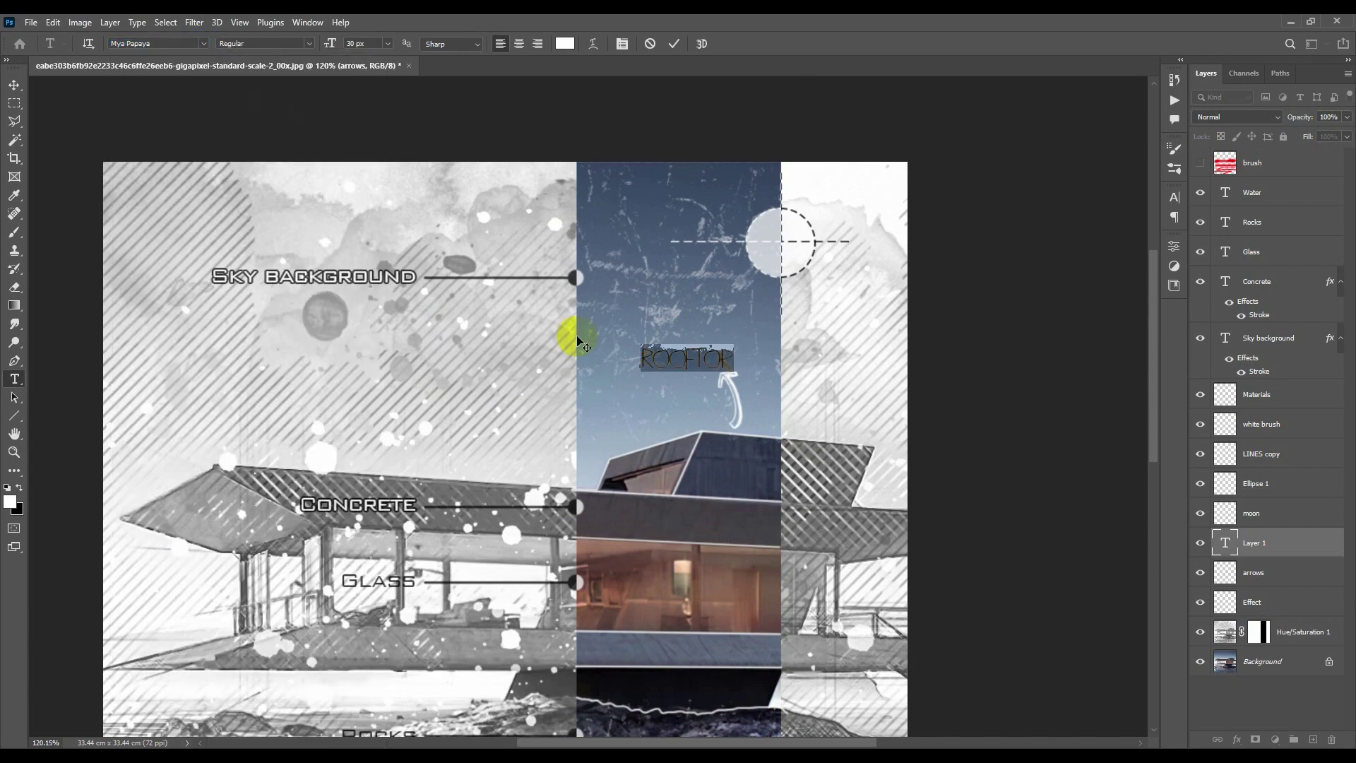
key(ctrl+Return)
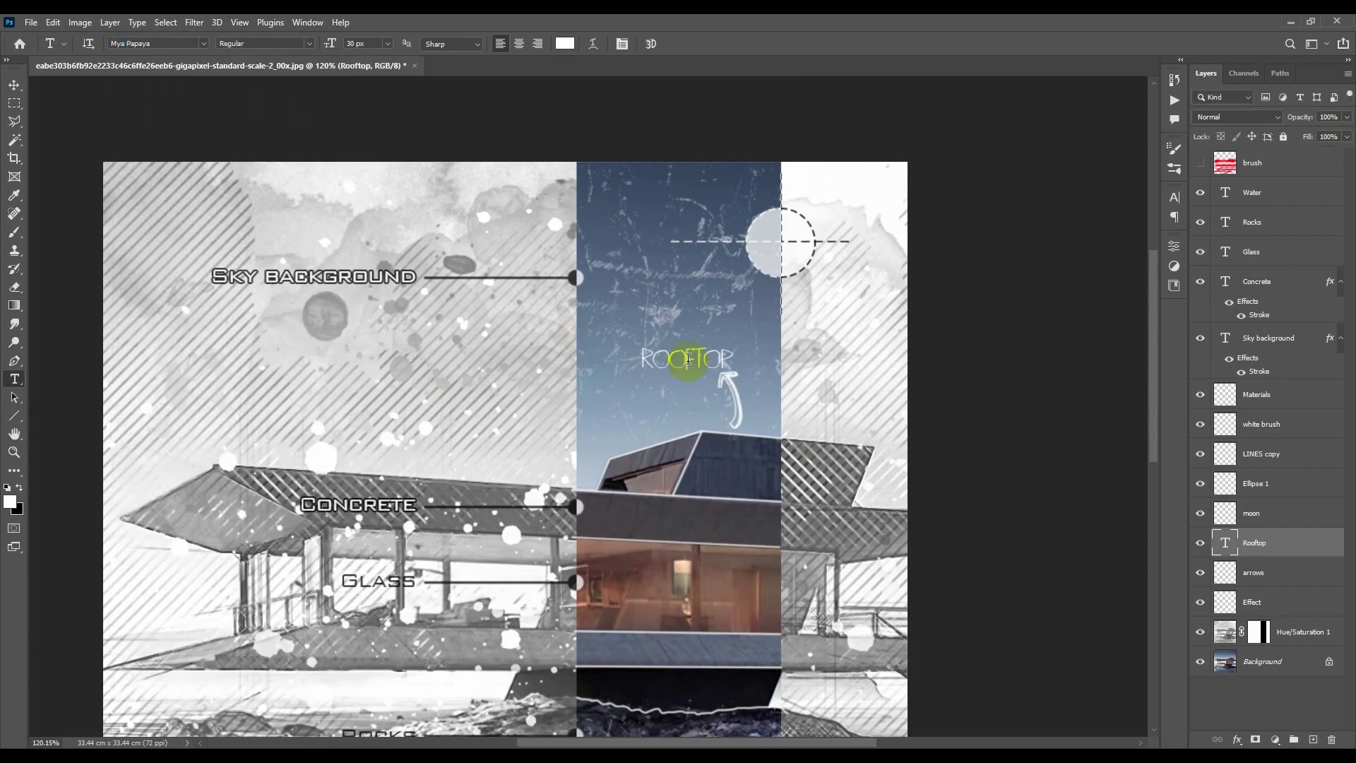
Step: Move the Rooftop label to the left of the arrow's tip and enlarge its text to 32 px
key(v)
scroll(684, 372, up, 5)
drag(706, 353, 664, 359)
key(t)
double_click(671, 360)
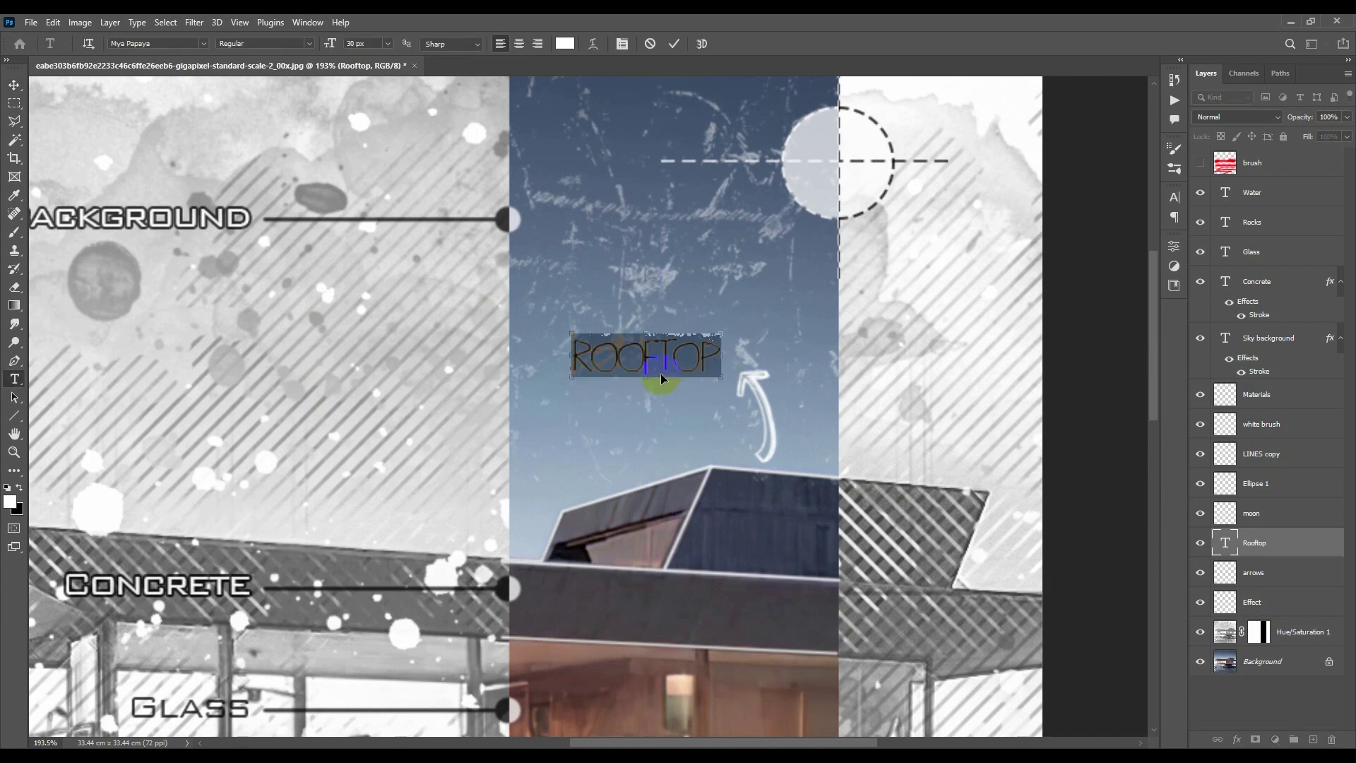
drag(328, 47, 329, 48)
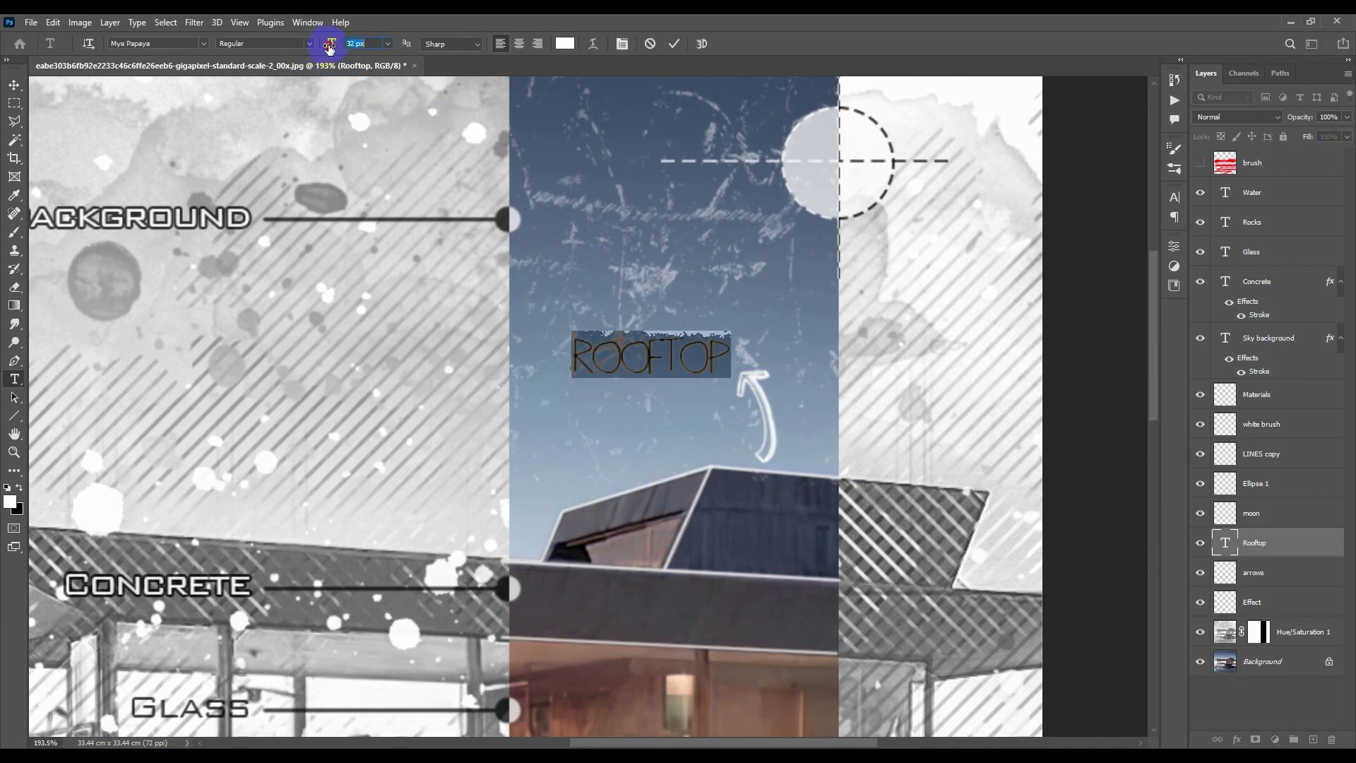
click(692, 369)
key(ctrl+Return)
Step: Duplicate the Rooftop label and place the copy over the water beneath the lower arrow
key(v)
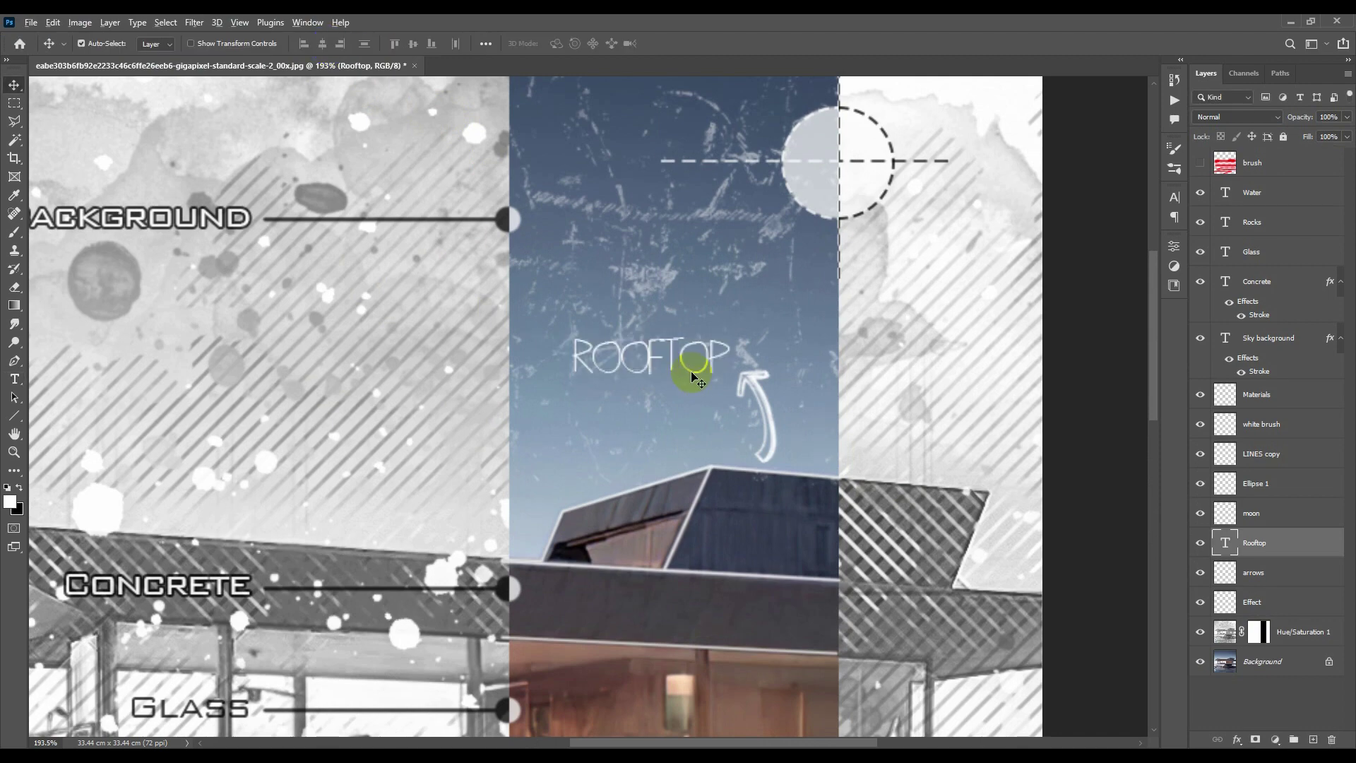
scroll(691, 370, down, 5)
drag(683, 383, 682, 665)
scroll(682, 665, up, 1)
scroll(683, 665, up, 1)
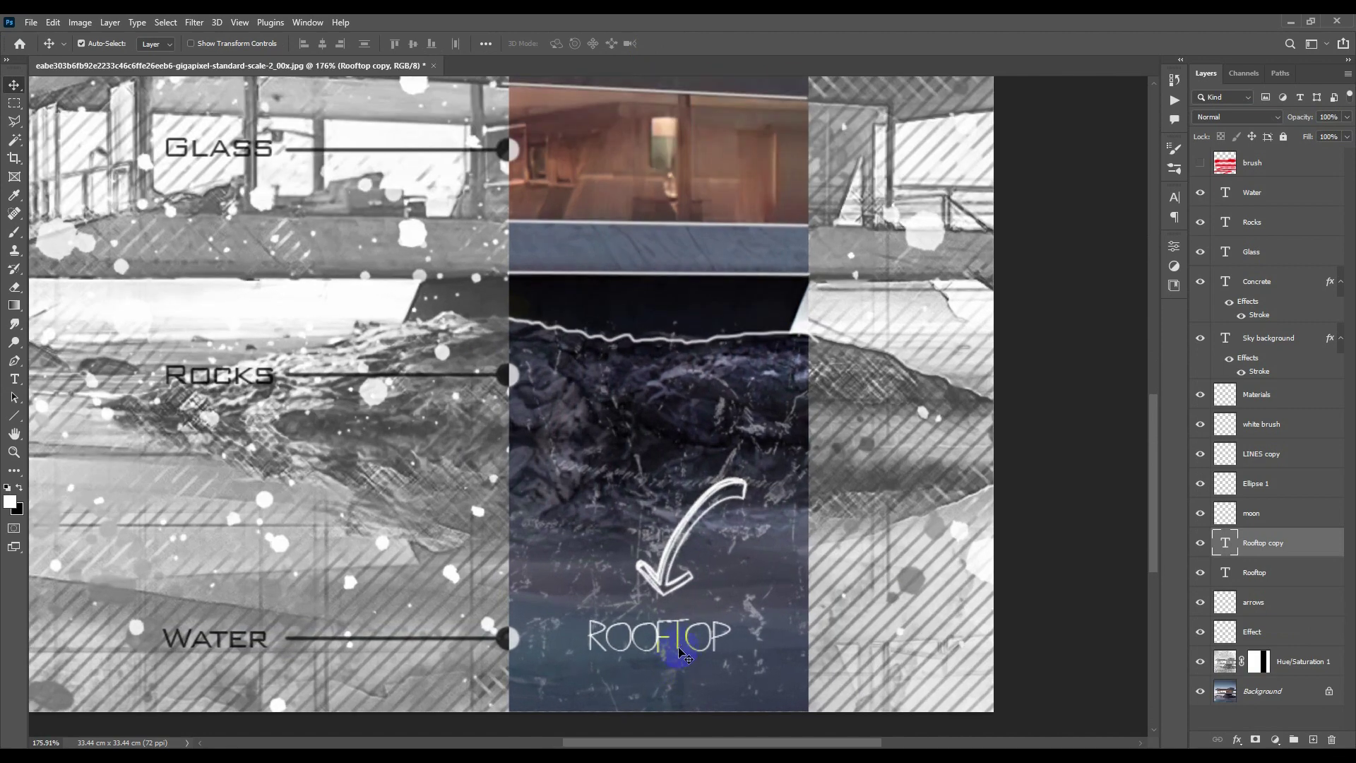
Step: Replace the copied label's text with "Island" and nudge it slightly upward
key(t)
click(683, 637)
key(ctrl+a)
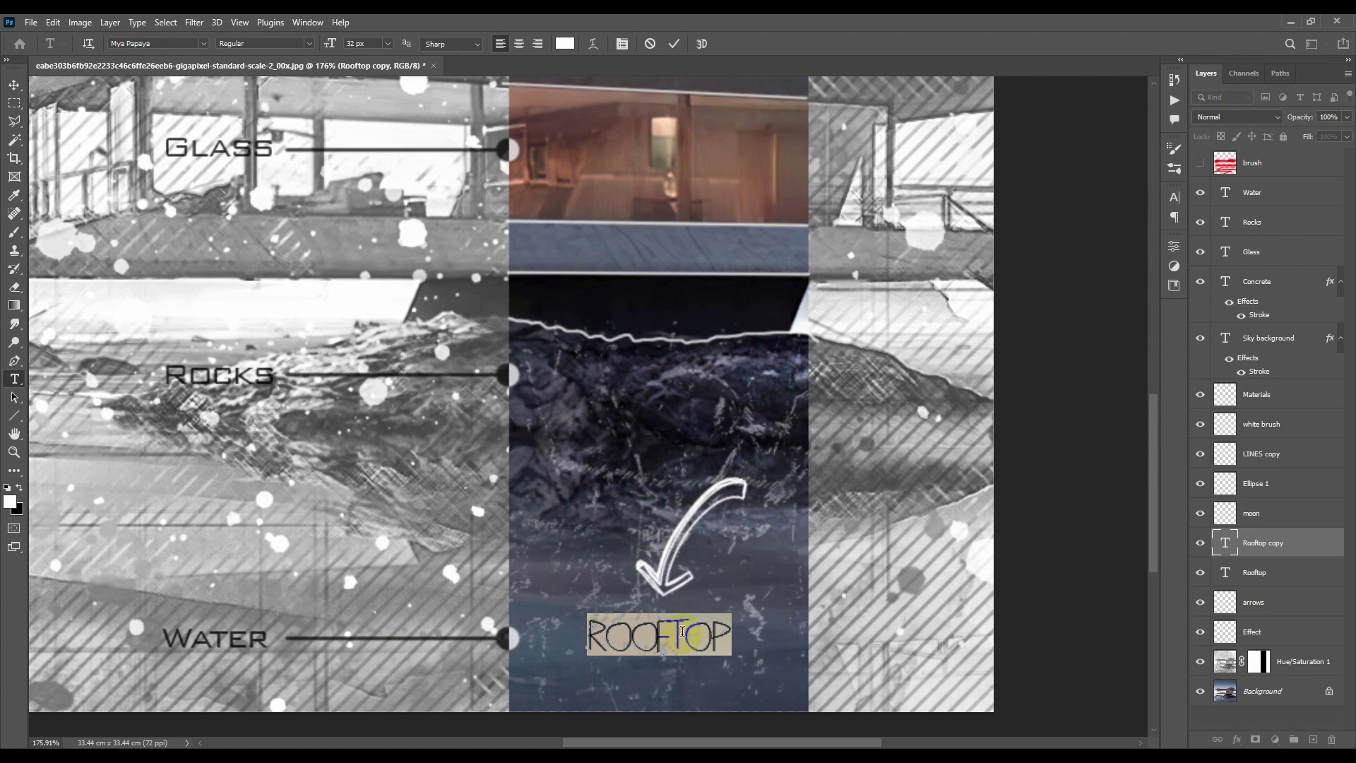
key(BackSpace)
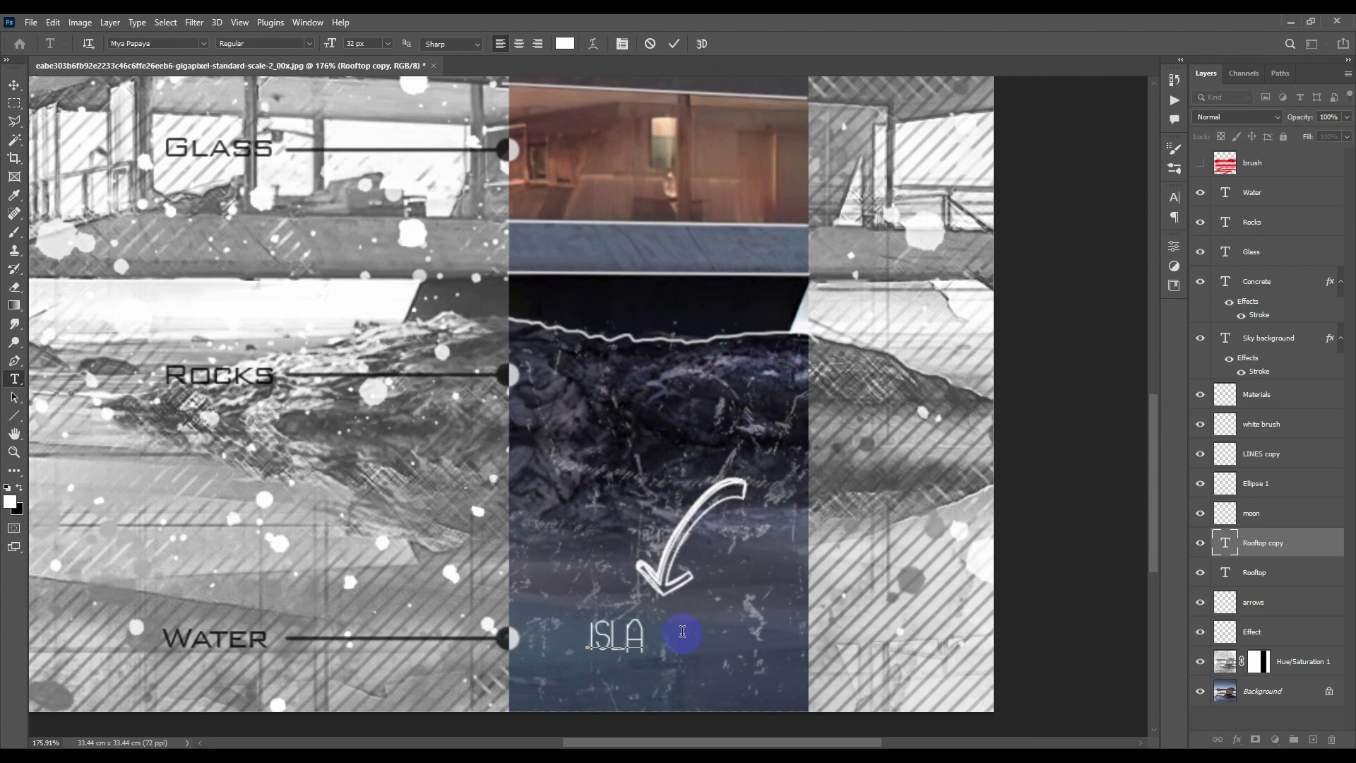
text(ISLAND)
key(ctrl+Return)
key(v)
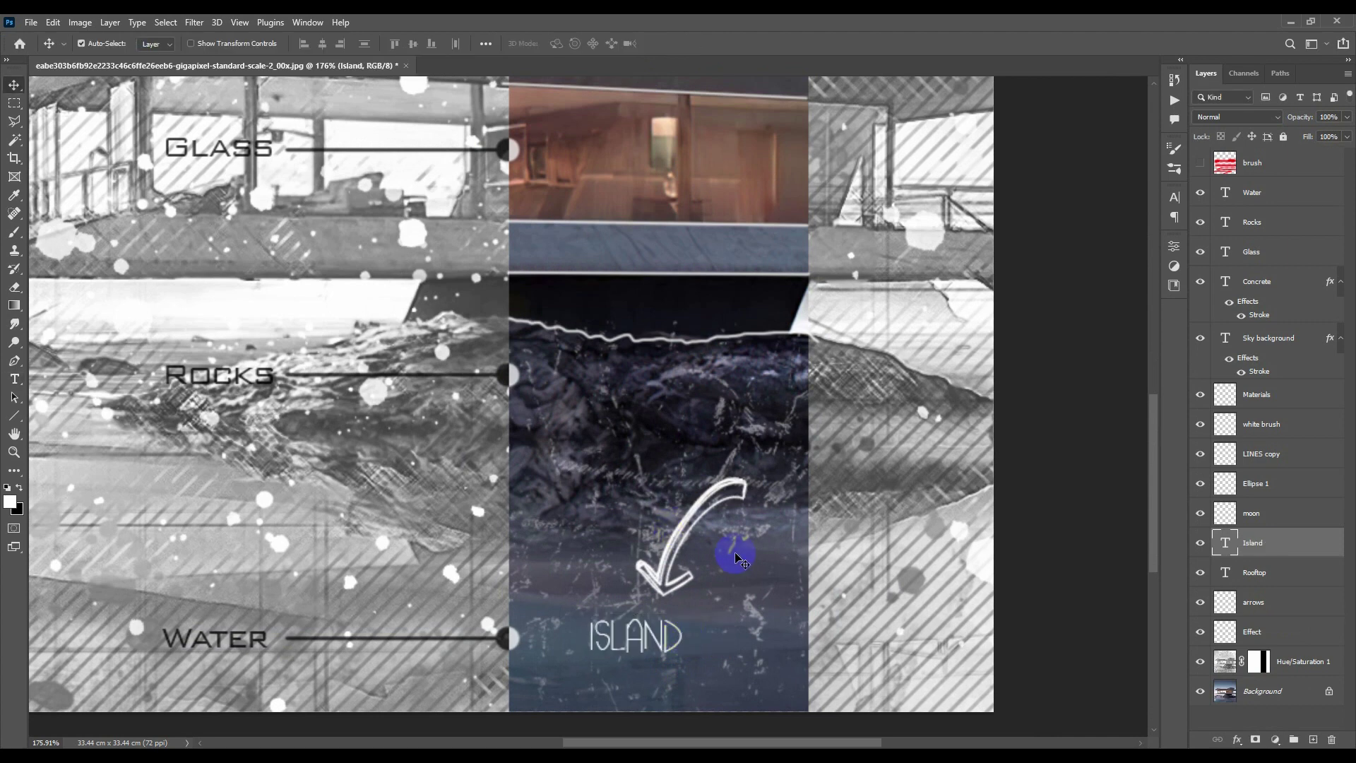
key(Up)
key(Up)
scroll(751, 563, down, 3)
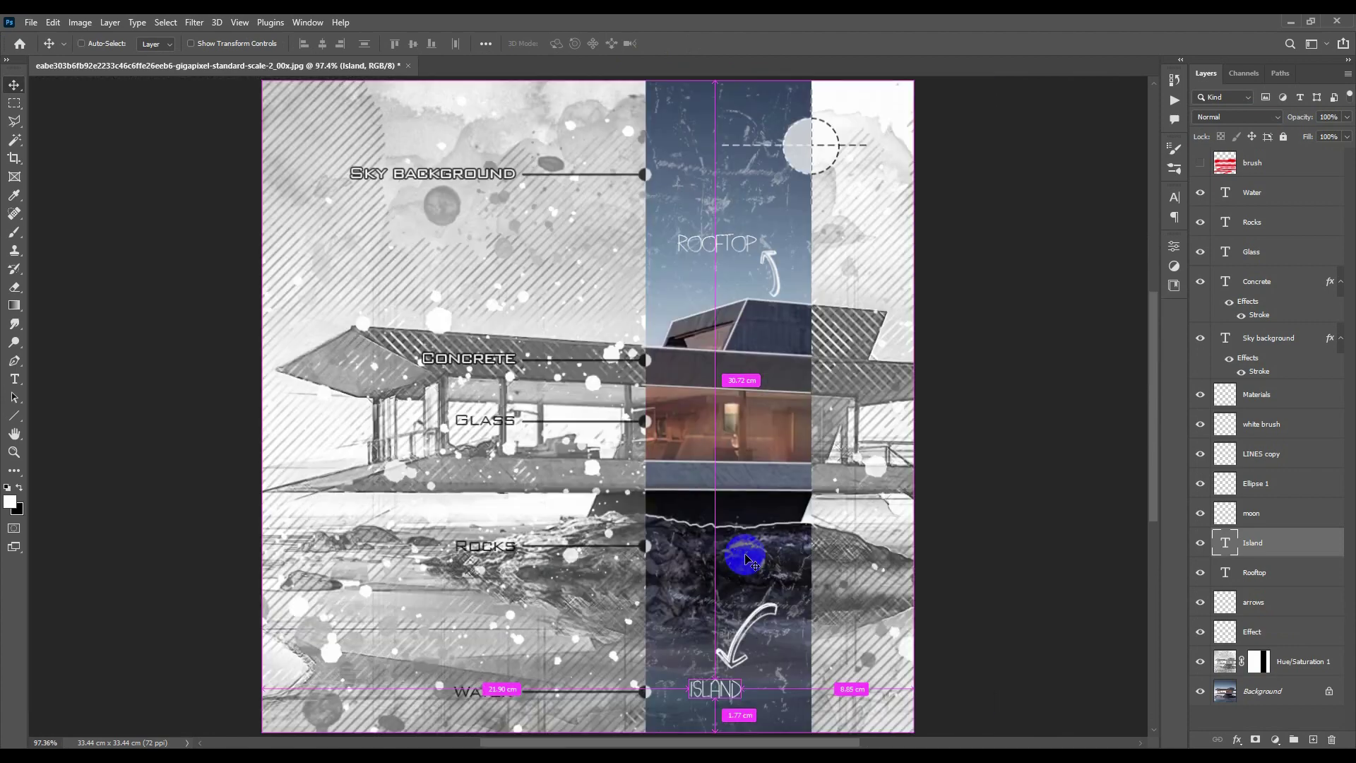
scroll(750, 558, down, 3)
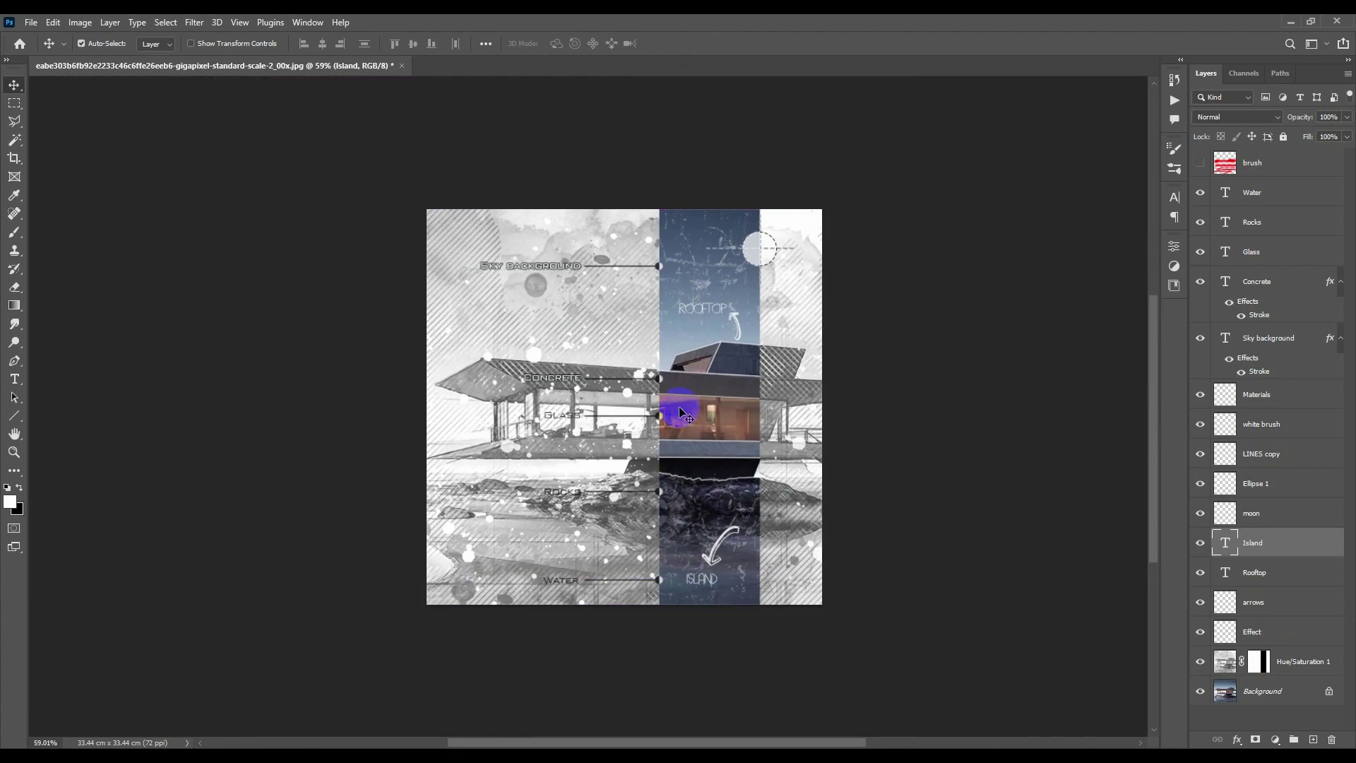
scroll(683, 416, up, 3)
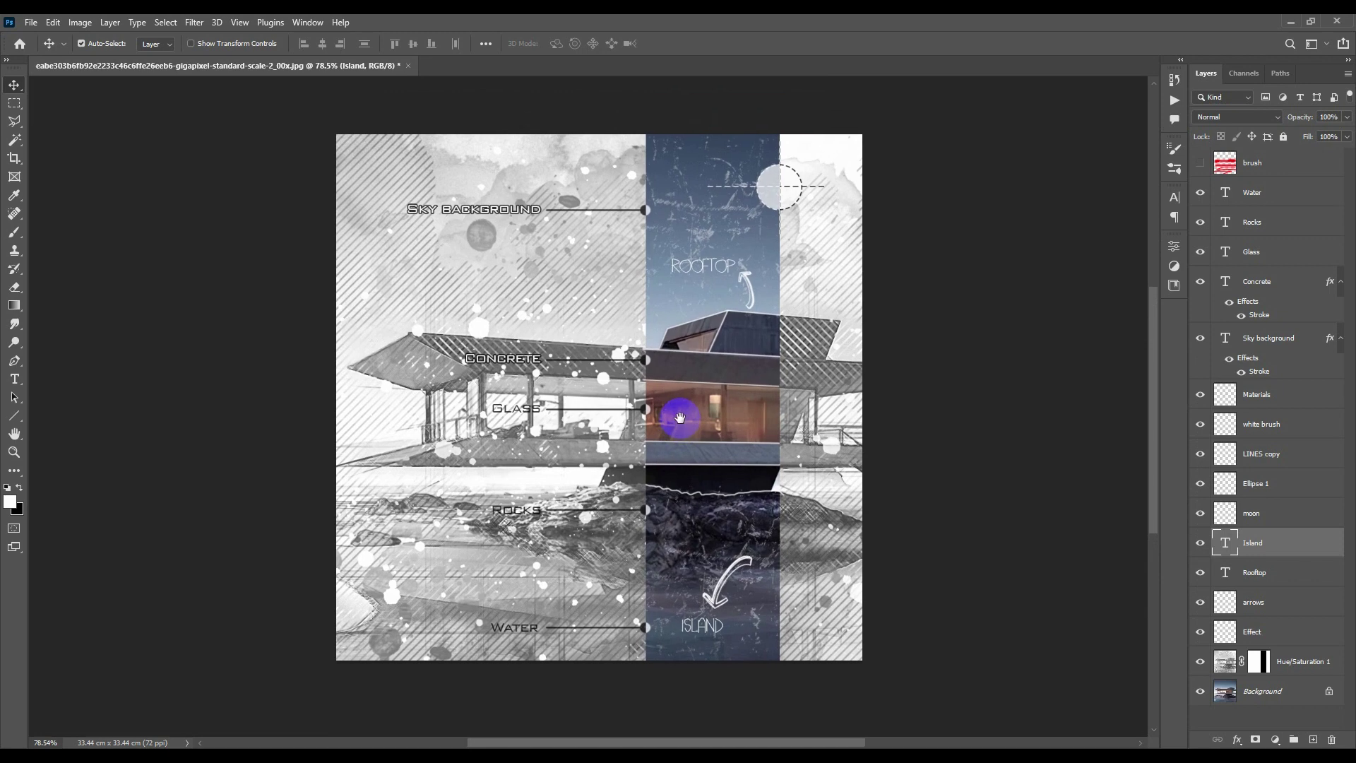
Step: Stamp all visible layers into a new merged layer above Water and open it in the Camera Raw filter
click(1285, 204)
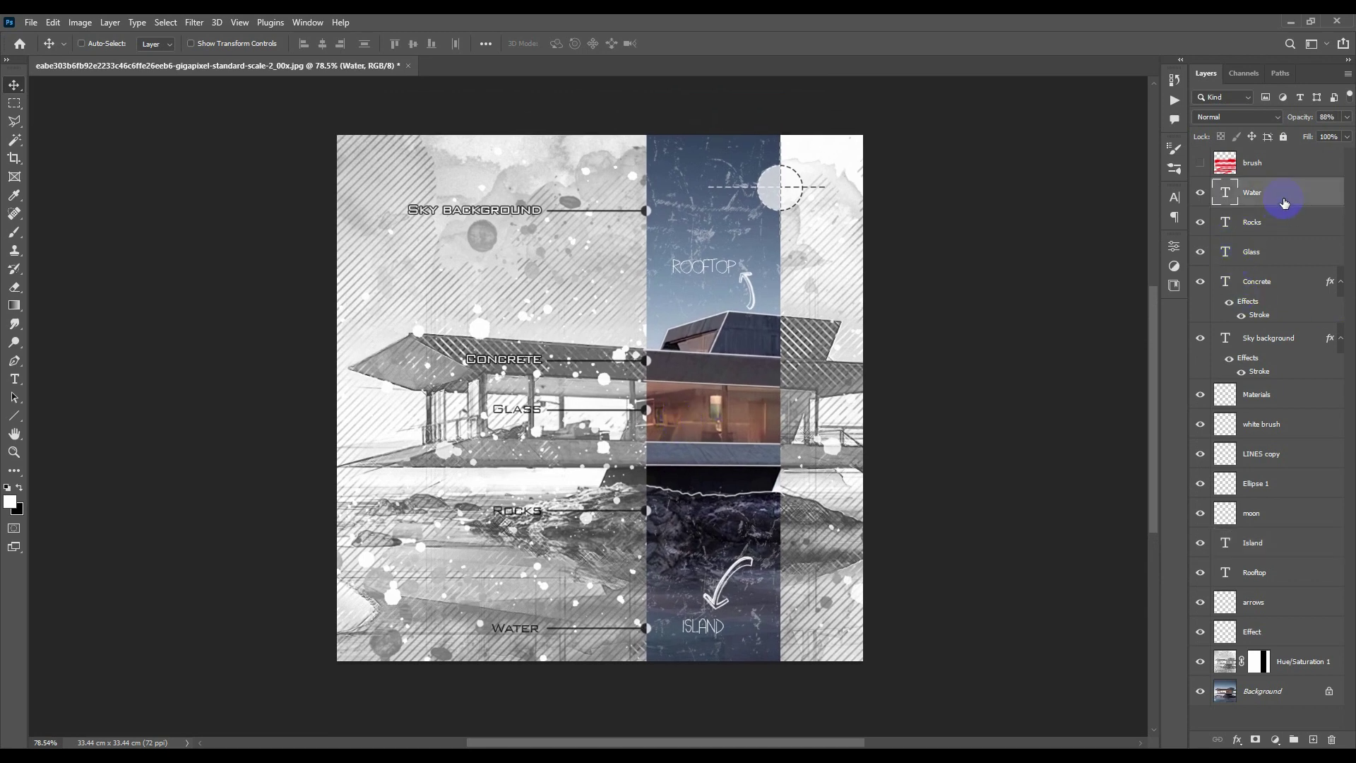
key(ctrl+shift+alt+e)
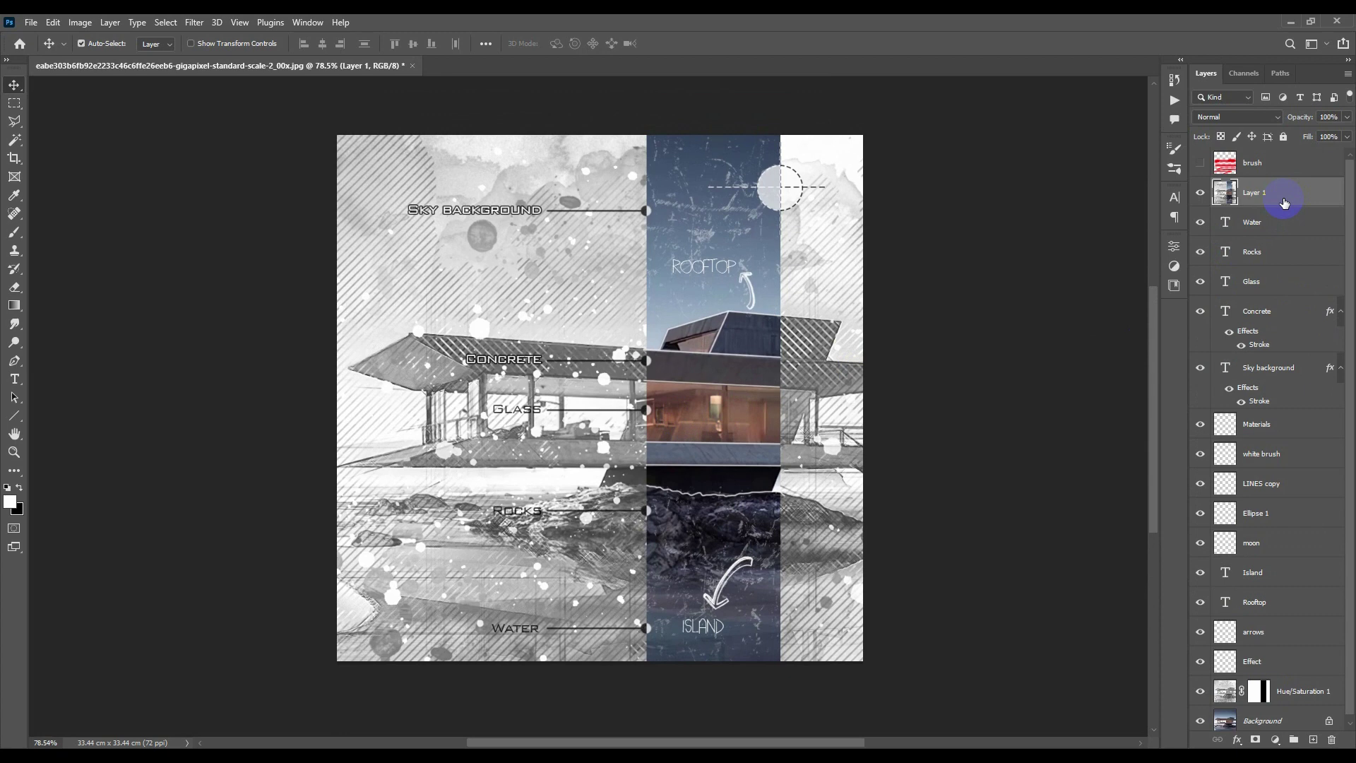
key(ctrl)
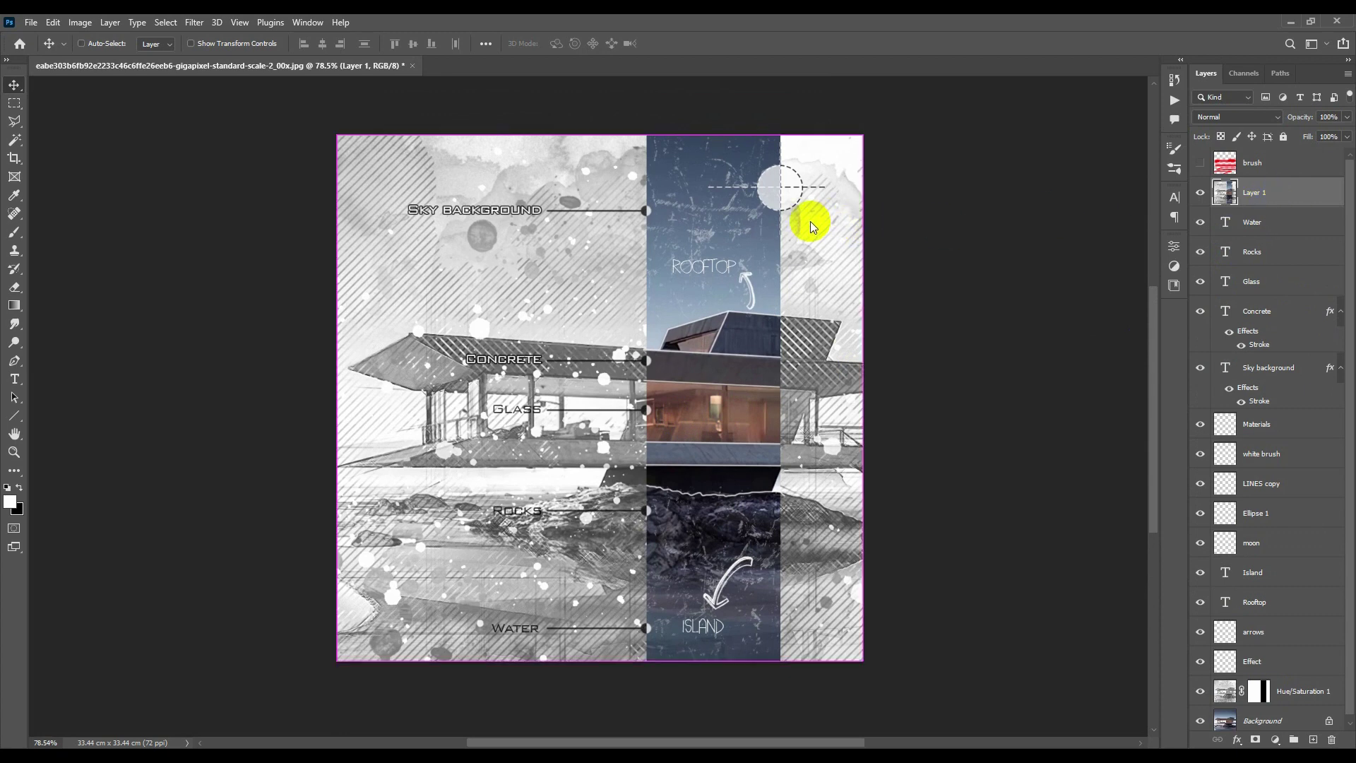
key(ctrl+shift+a)
drag(791, 43, 828, 41)
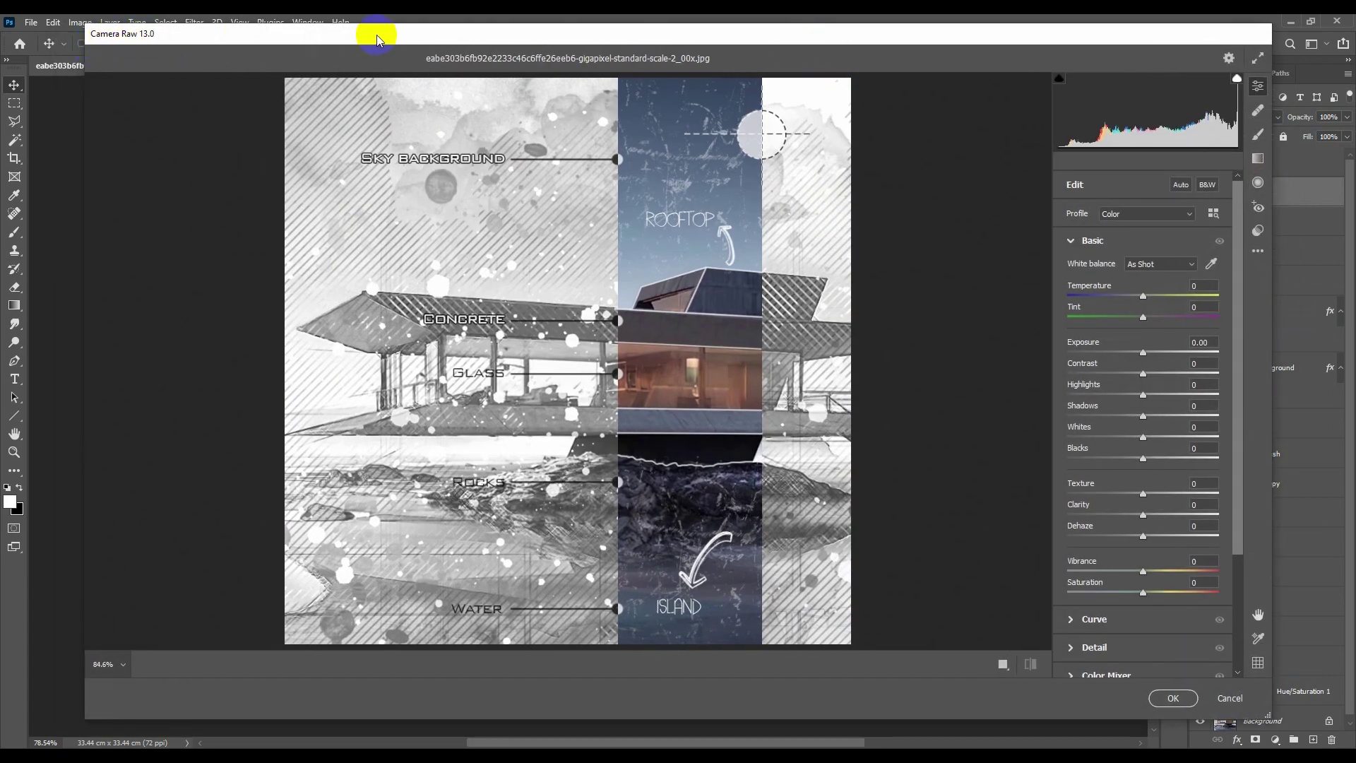
Step: Apply the Modern 08 profile from the Modern group to the merged layer and accept the Camera Raw filter
drag(376, 34, 344, 35)
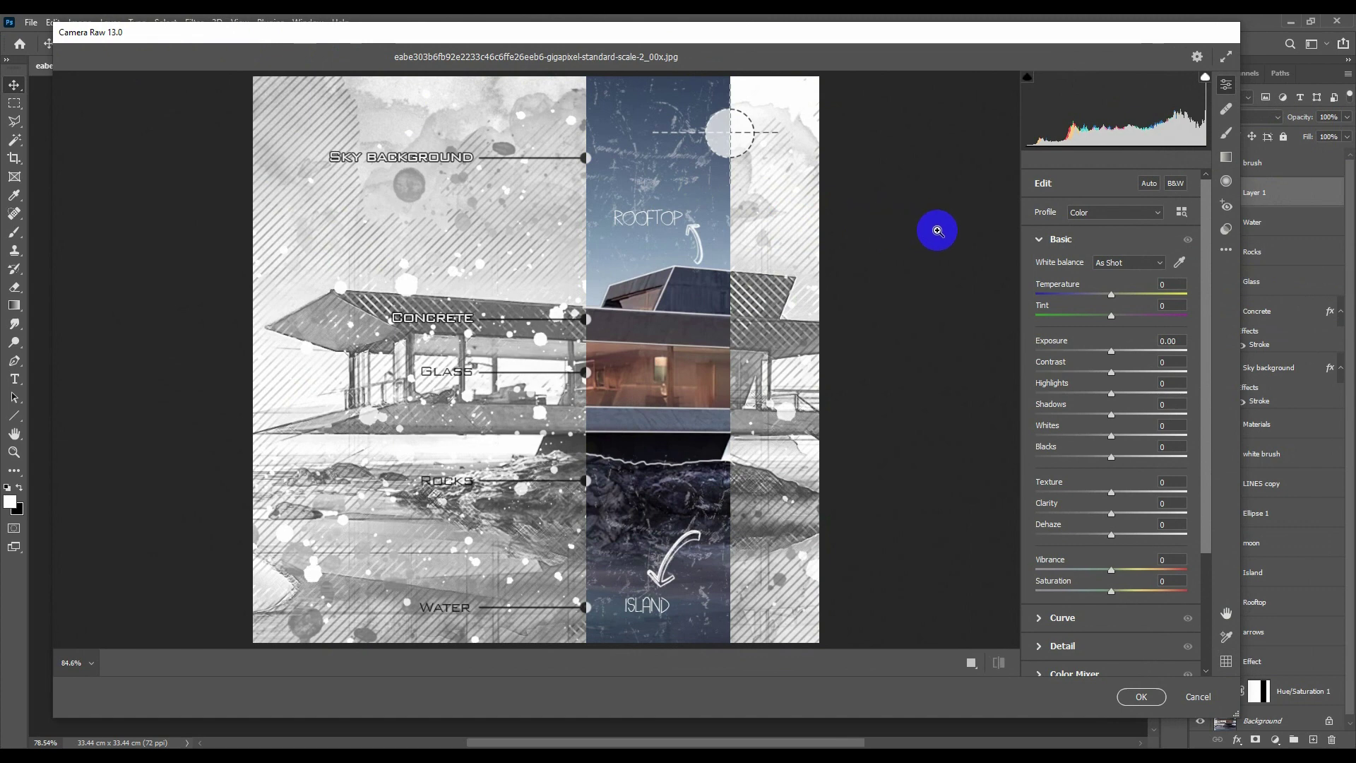
click(1182, 212)
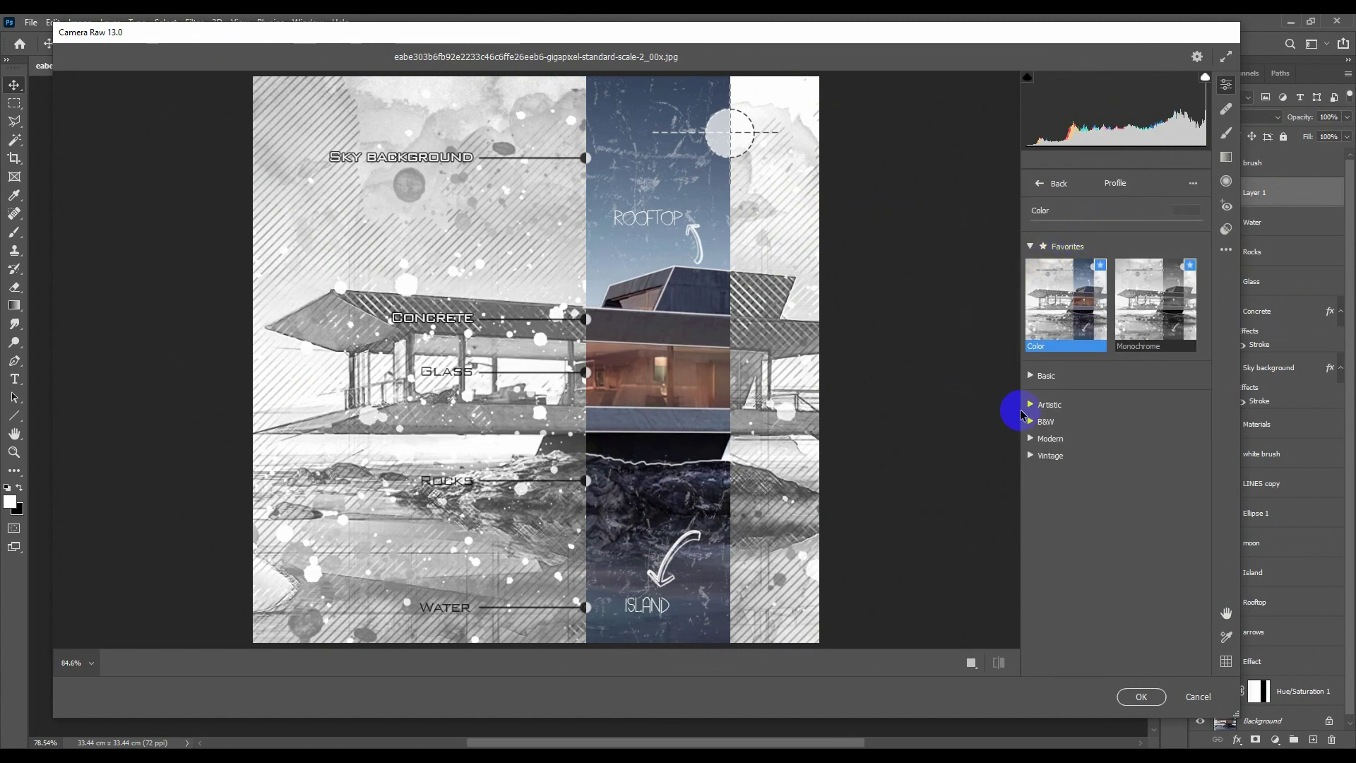
click(1031, 439)
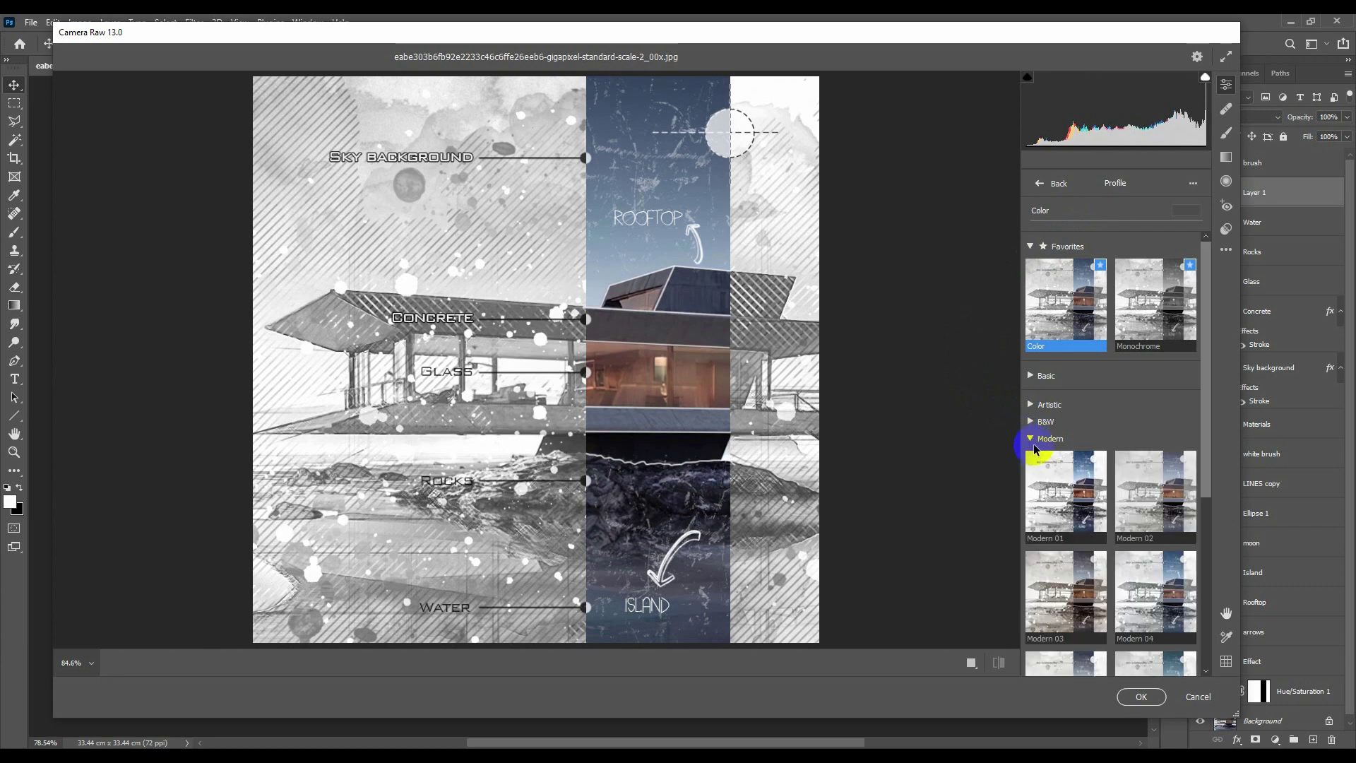
drag(1205, 343, 1205, 521)
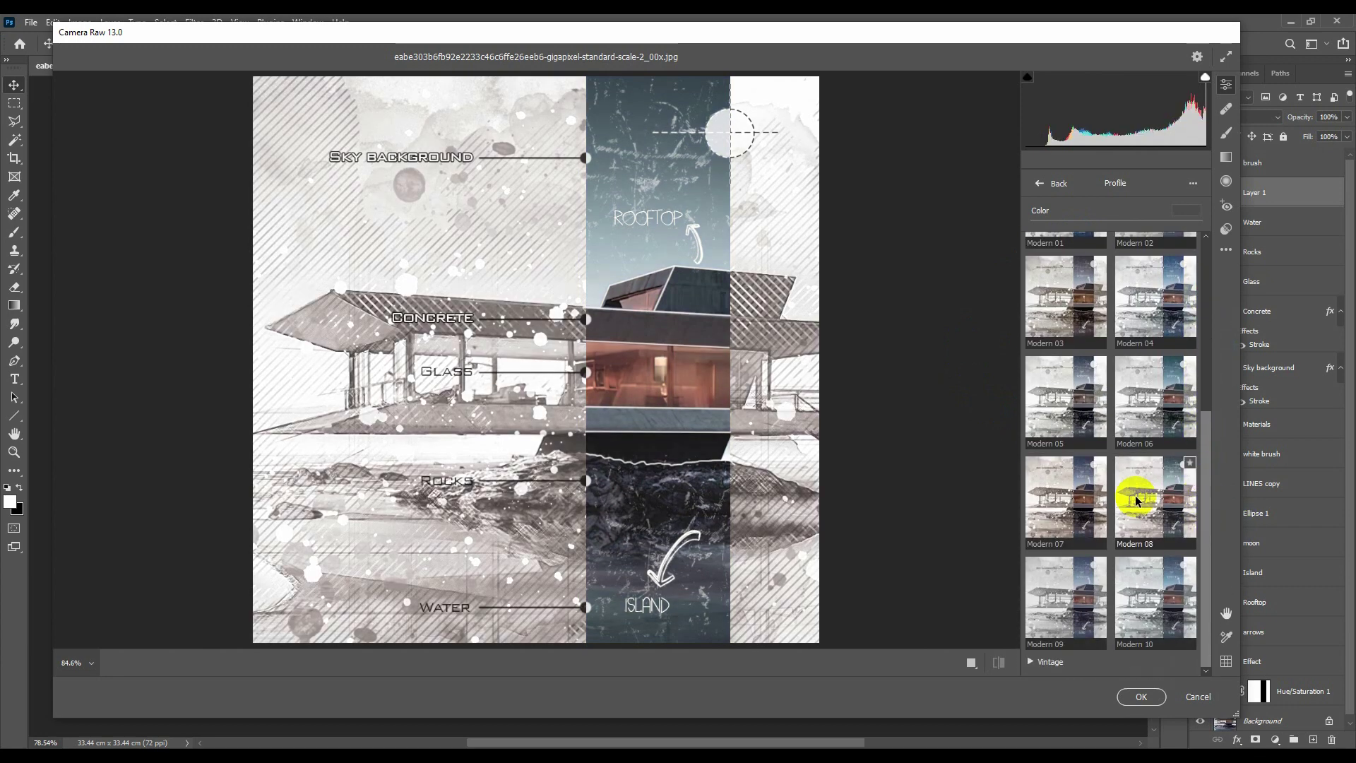
click(1135, 498)
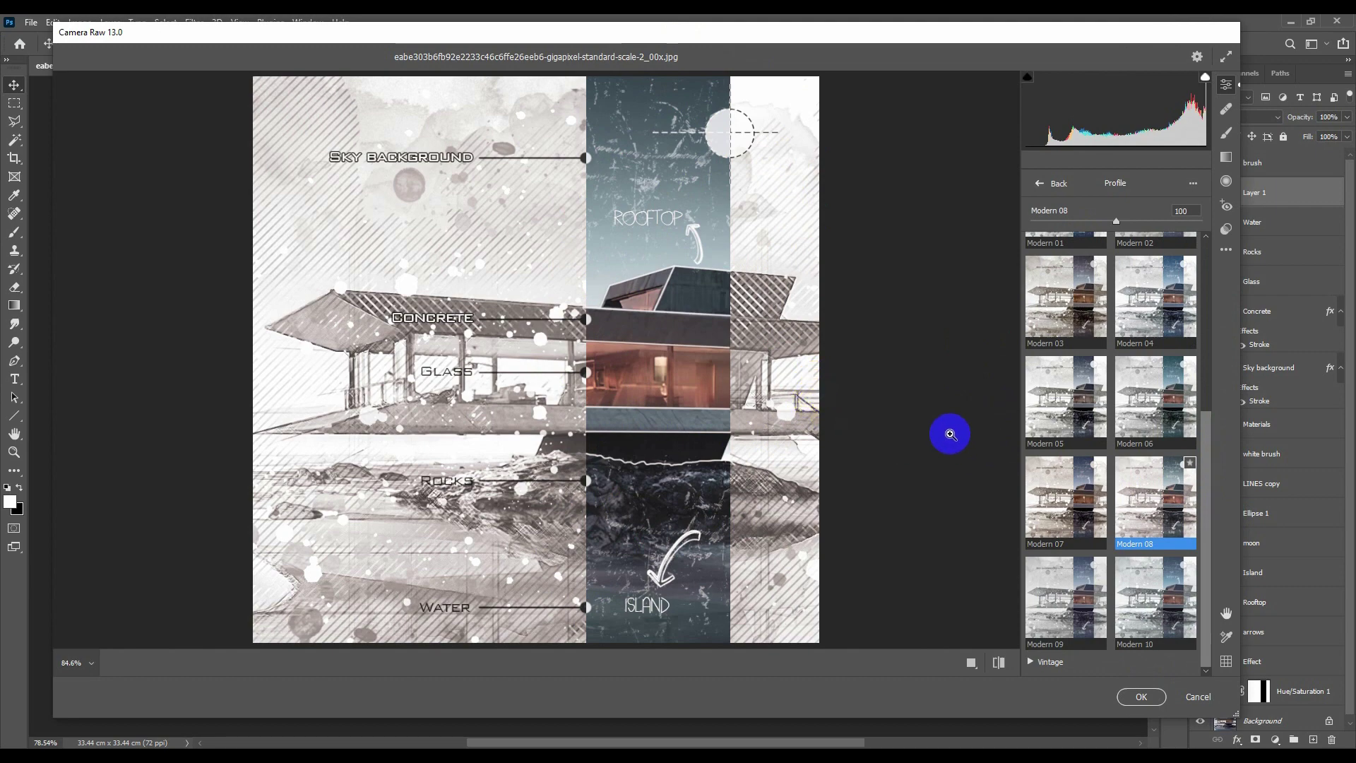
click(1141, 696)
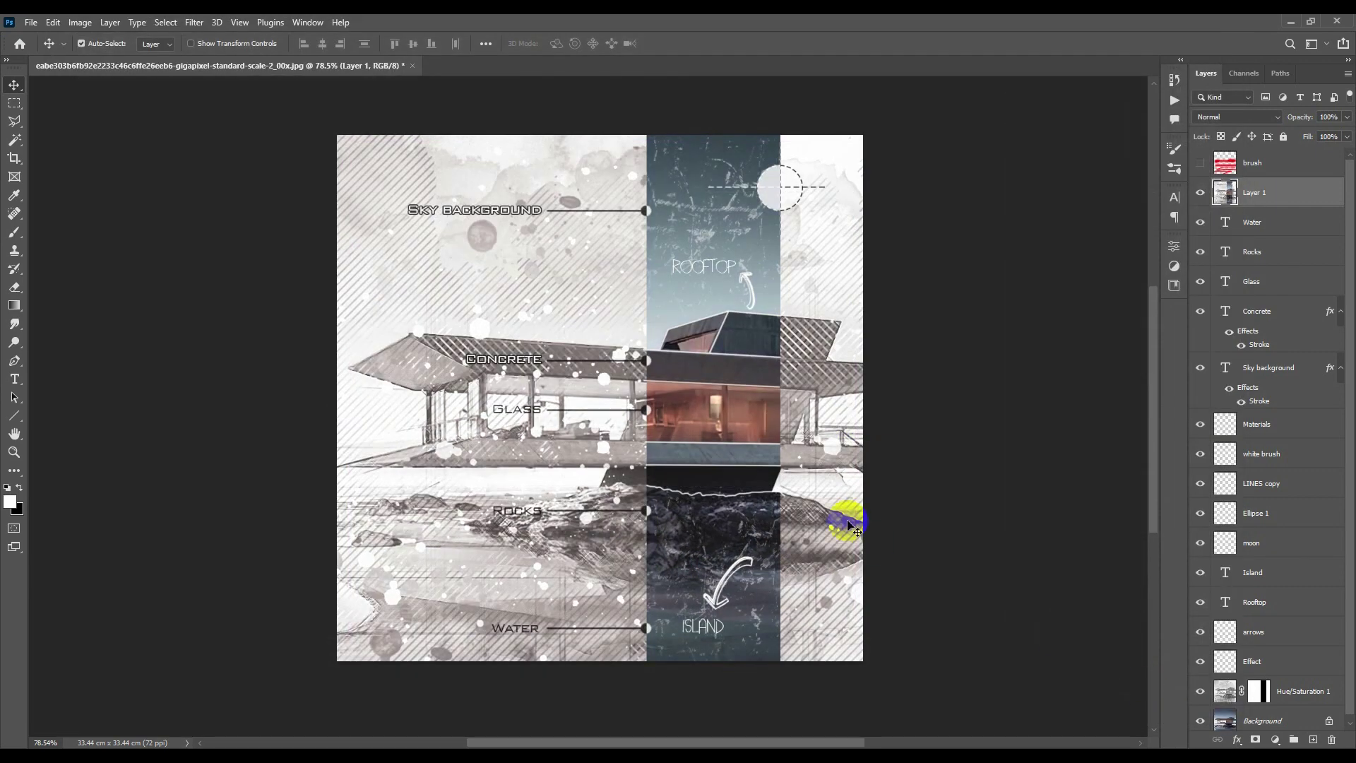
Step: Load the Hue/Saturation 1 mask as a selection, delete that area from Layer 1 so only the colour strip remains, and deselect
scroll(743, 462, down, 2)
scroll(744, 468, up, 2)
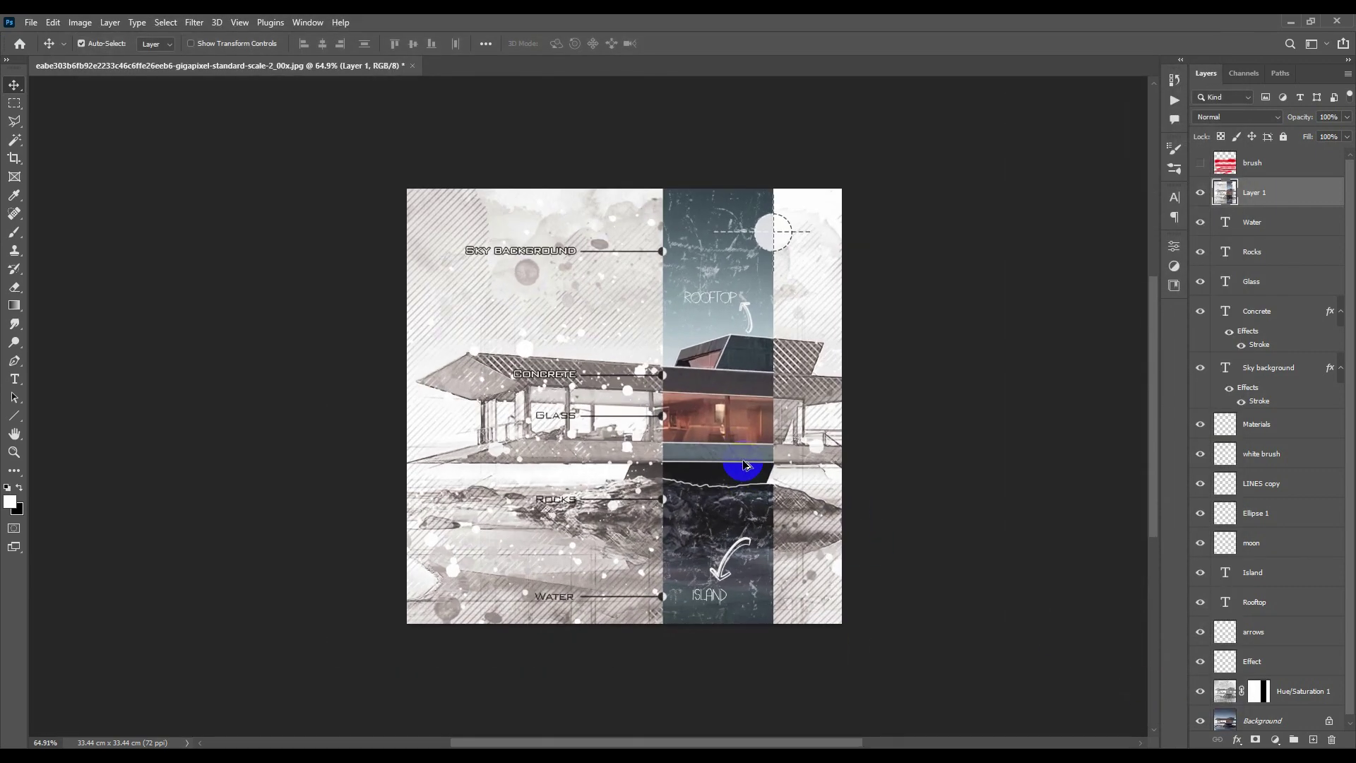
scroll(1314, 260, down, 1)
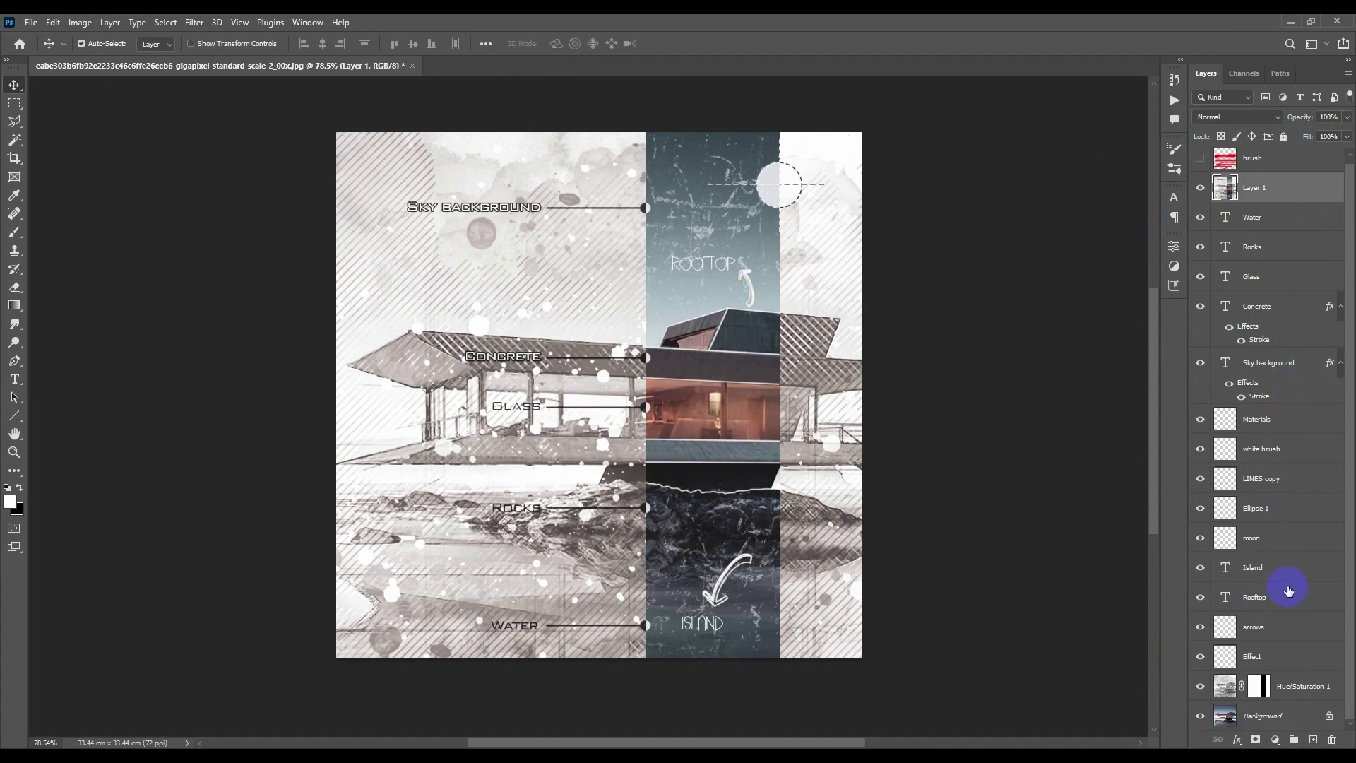
click(1260, 683)
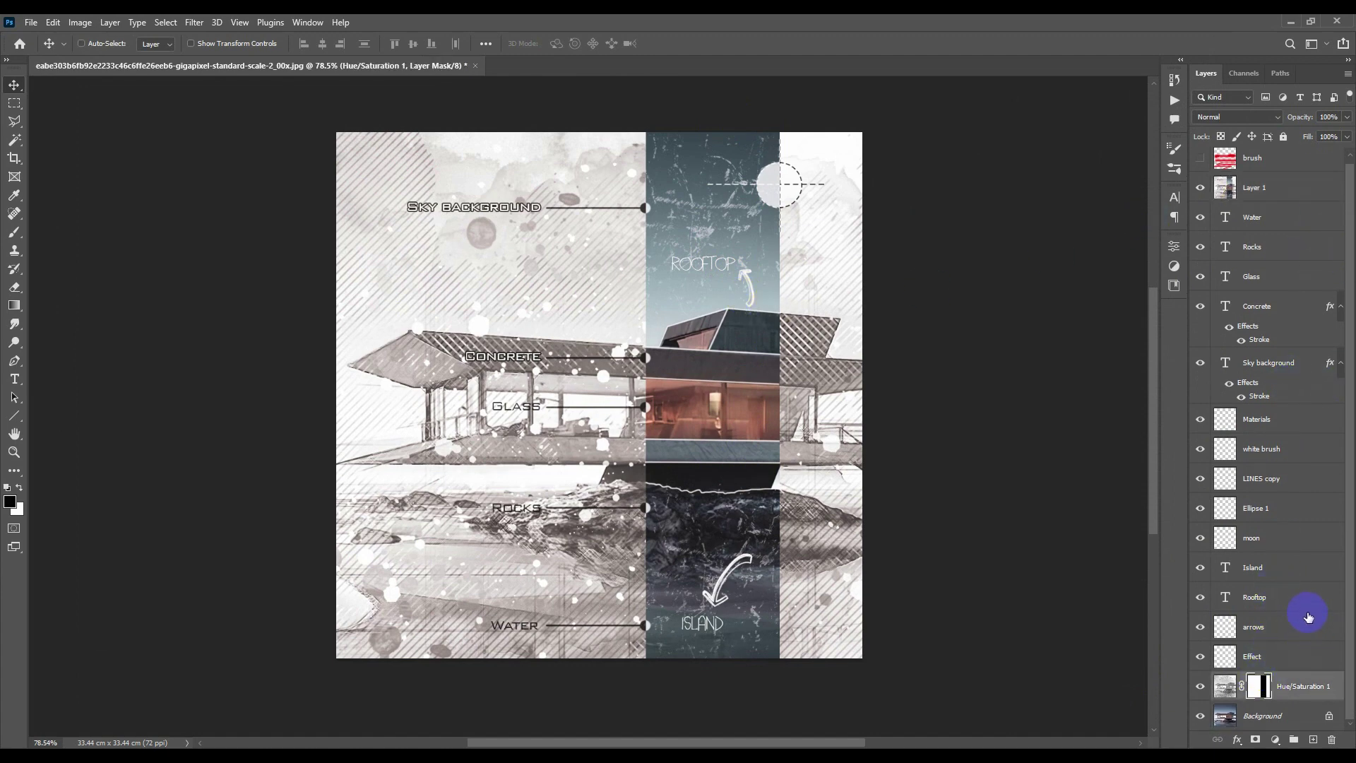
ctrl+click(1260, 686)
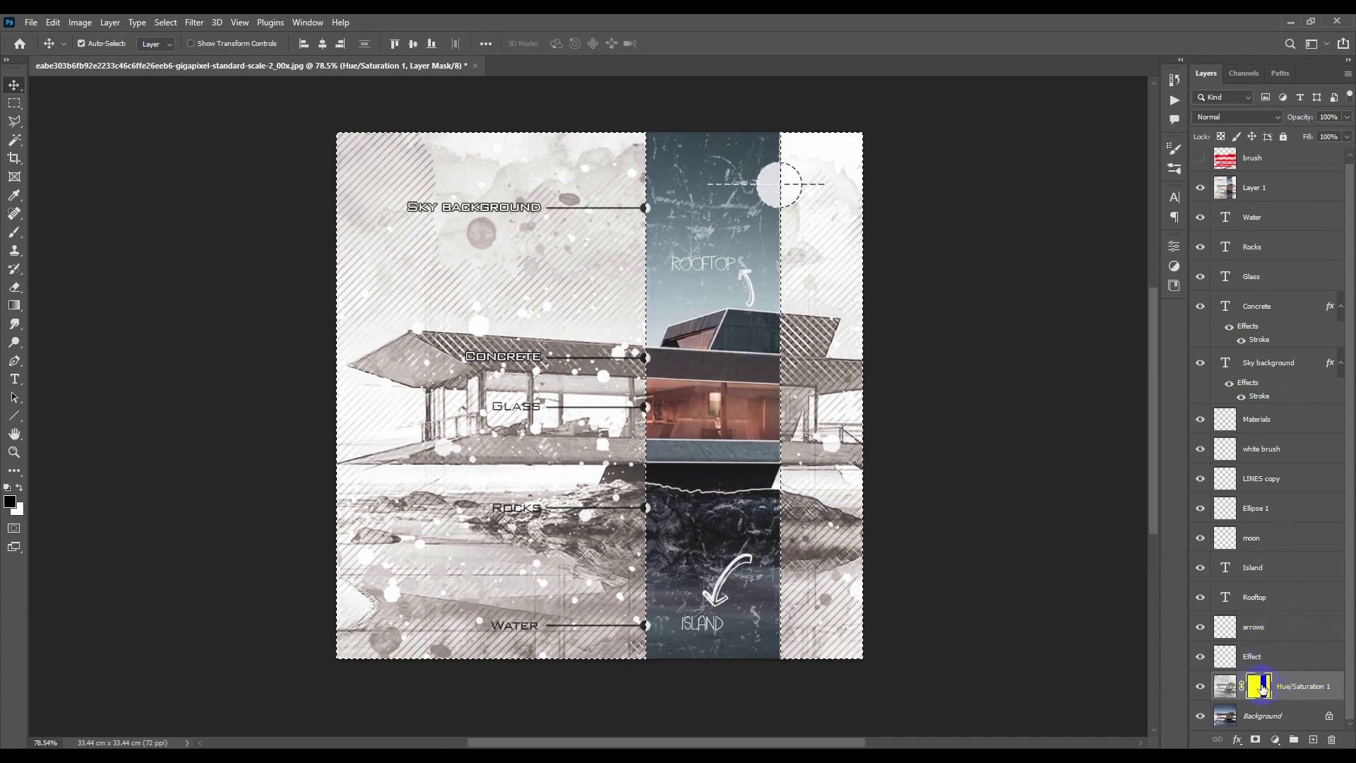
click(1286, 188)
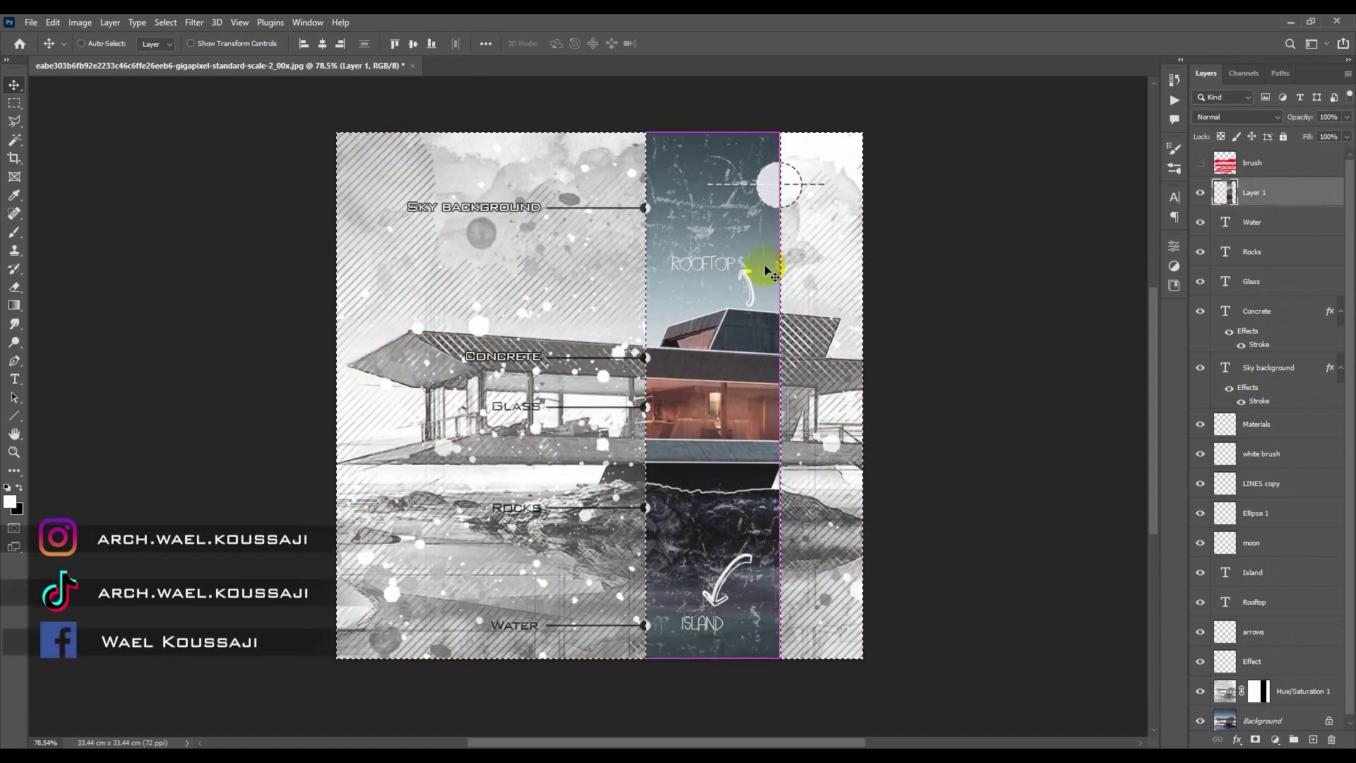
key(ctrl+d)
scroll(736, 271, down, 3)
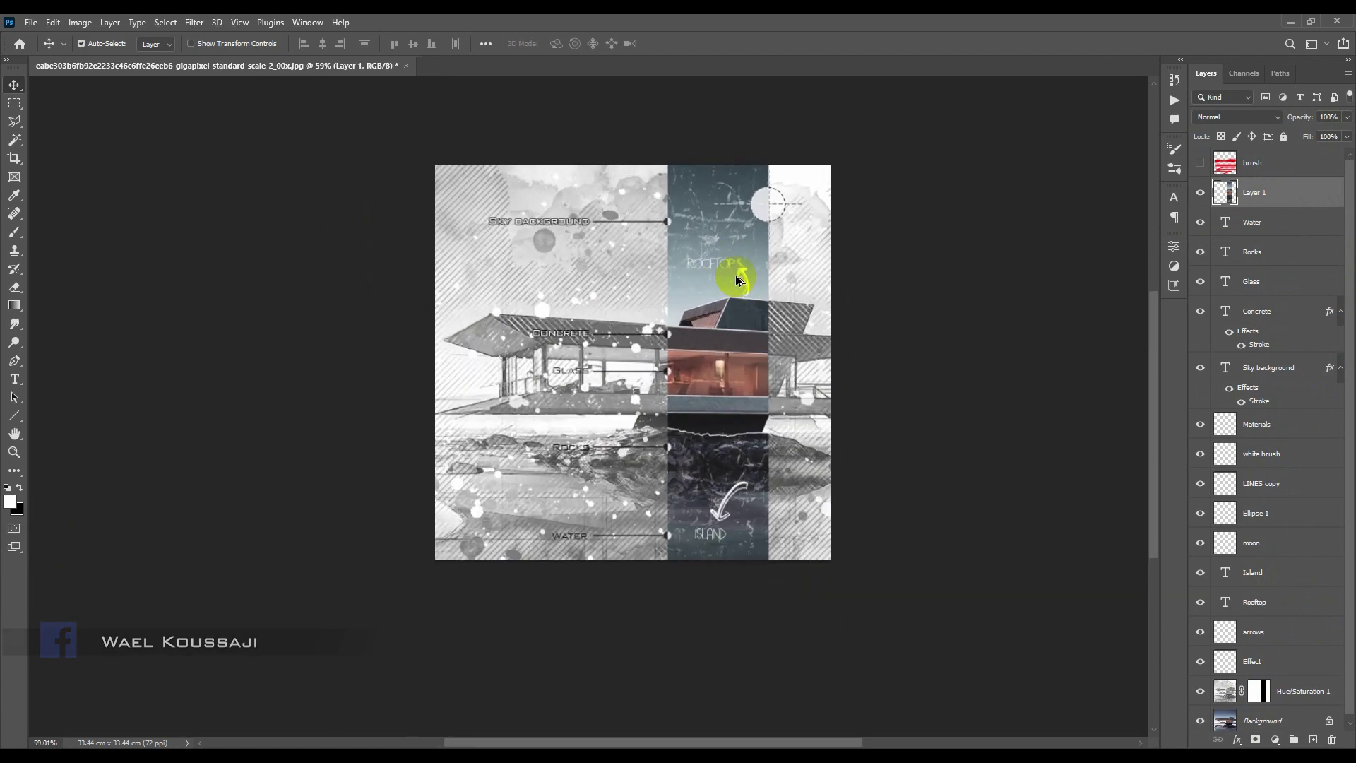
scroll(736, 280, up, 4)
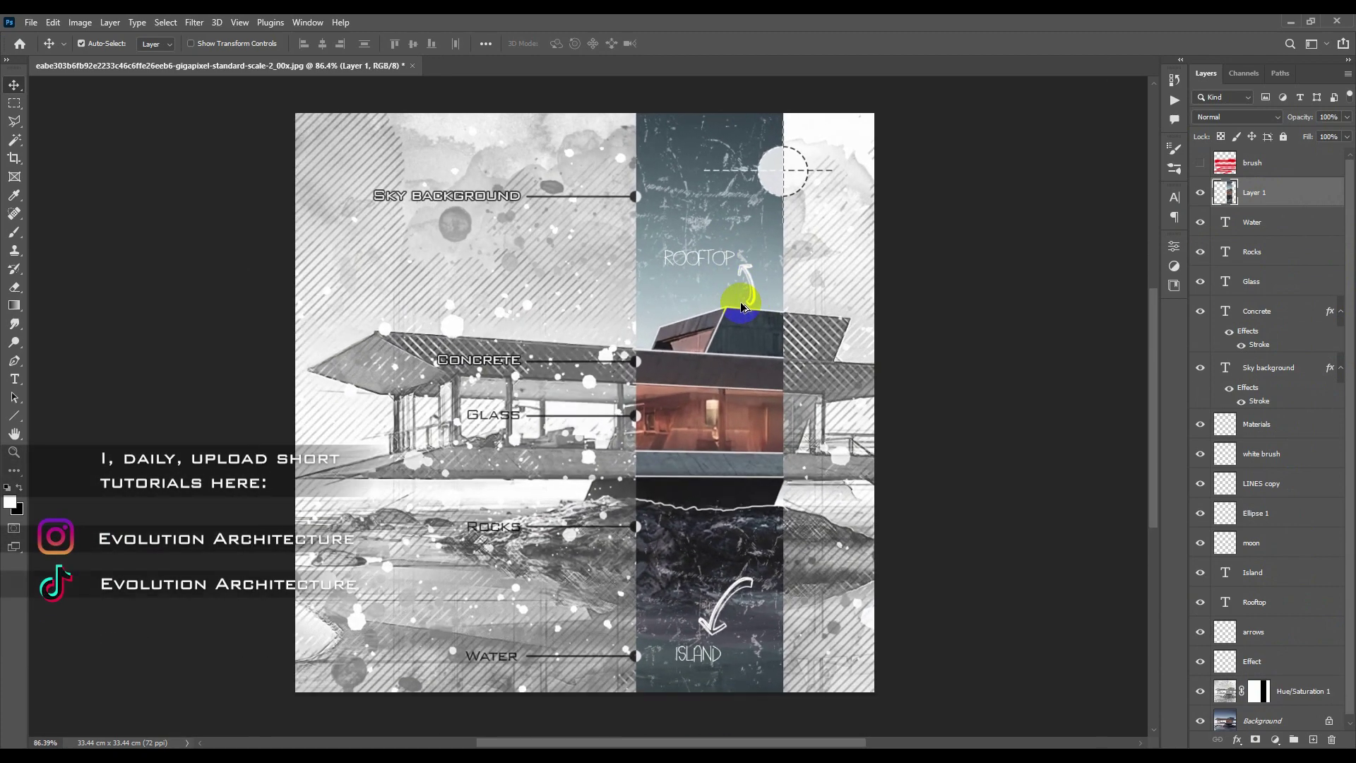
drag(741, 309, 741, 315)
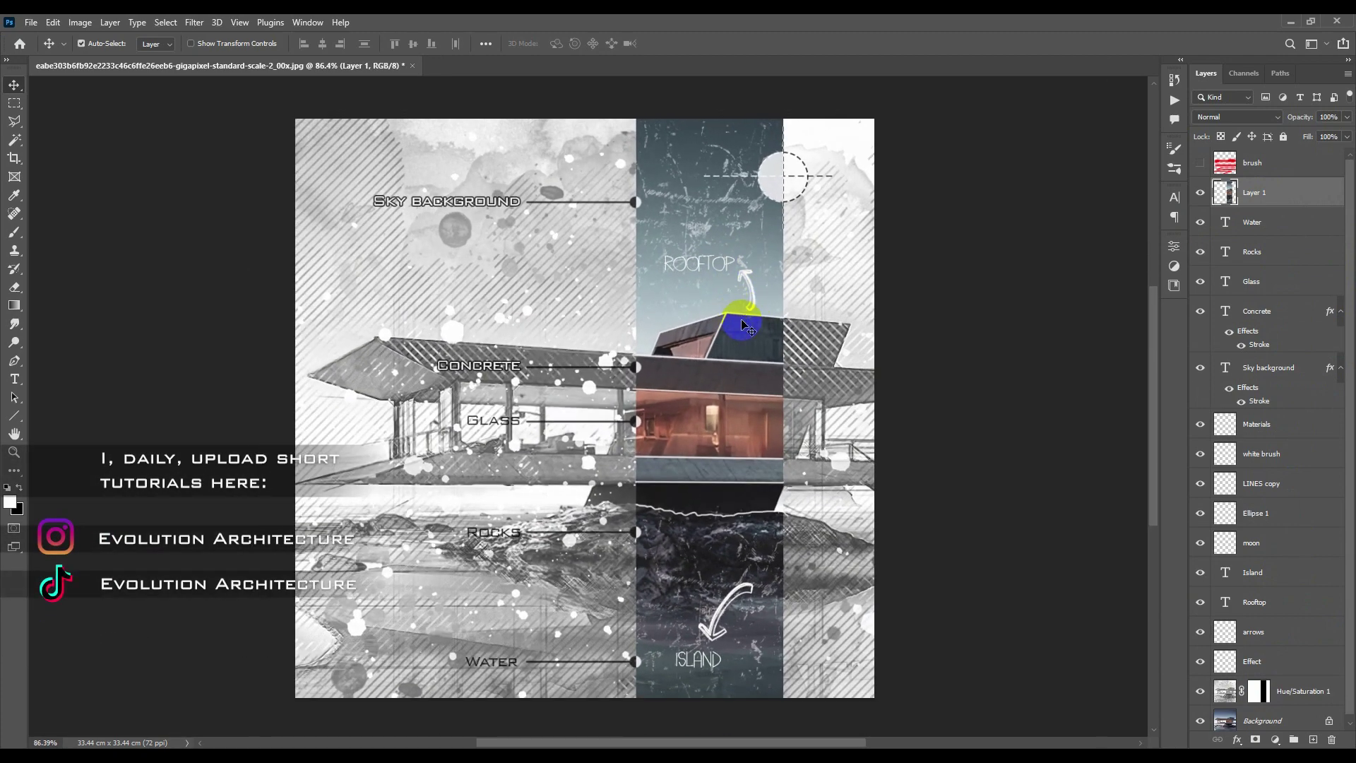